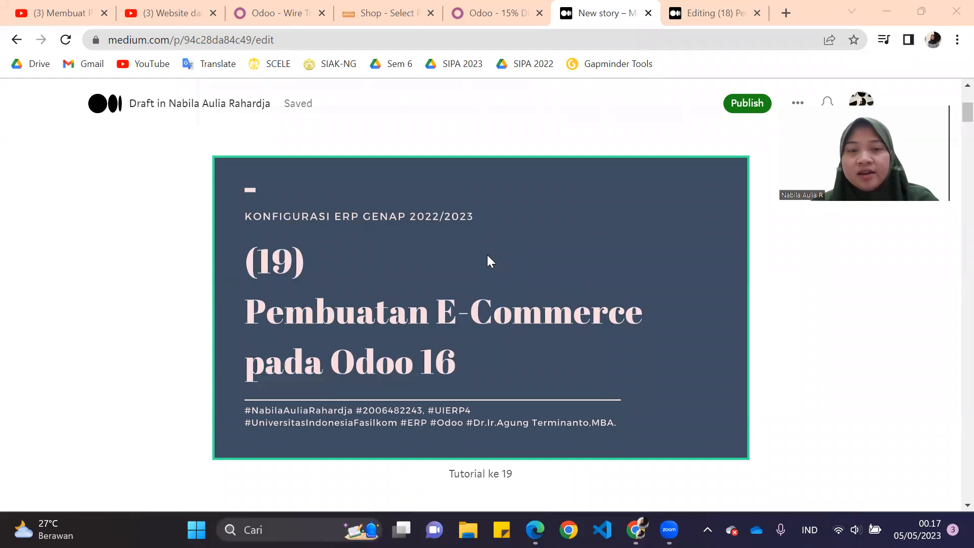
Read the draft article's introduction about building e-commerce in Odoo 16, down to the Skenario section
{"action": "scroll", "coordinate": [487, 255], "scroll_direction": "down", "scroll_amount": 1}
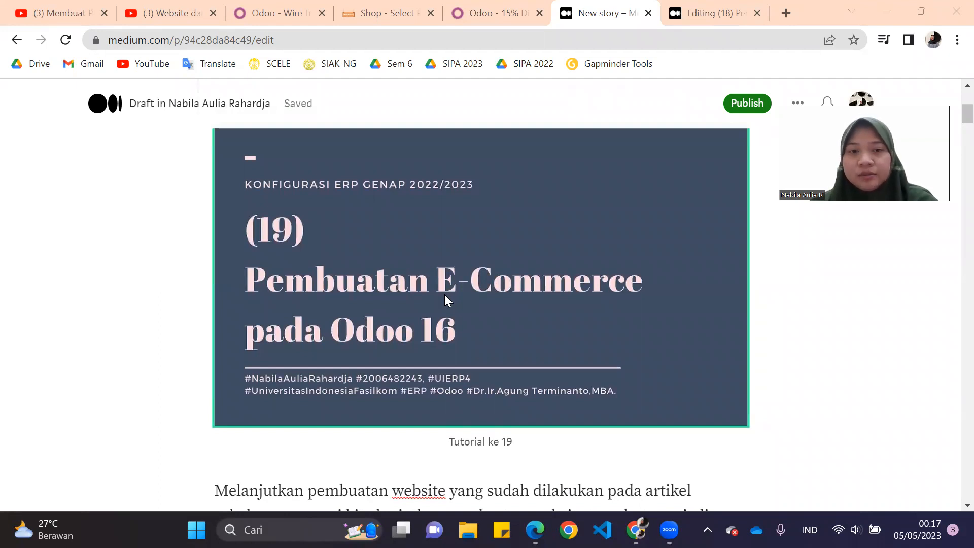
{"action": "scroll", "coordinate": [445, 295], "scroll_direction": "down", "scroll_amount": 1}
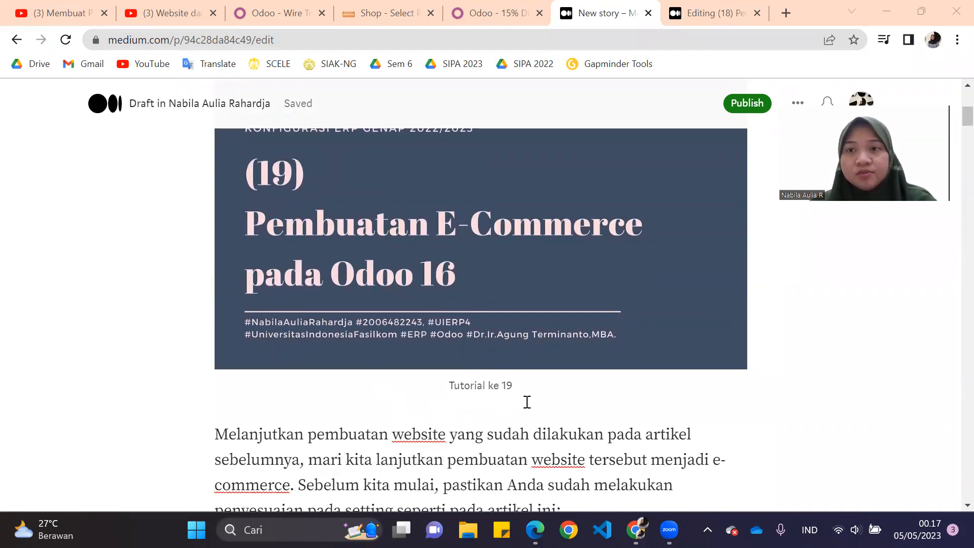
{"action": "scroll", "coordinate": [353, 427], "scroll_direction": "down", "scroll_amount": 1}
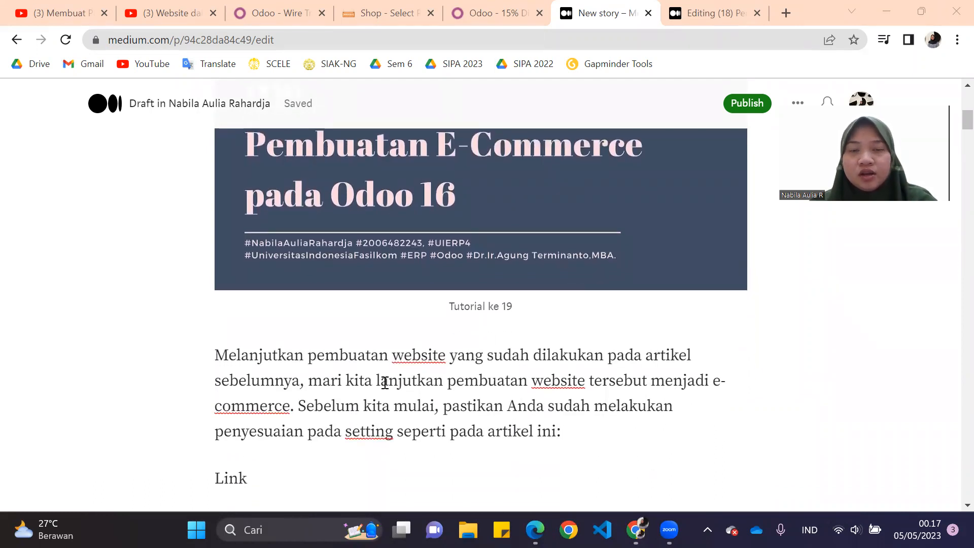
{"action": "left_click", "coordinate": [422, 356]}
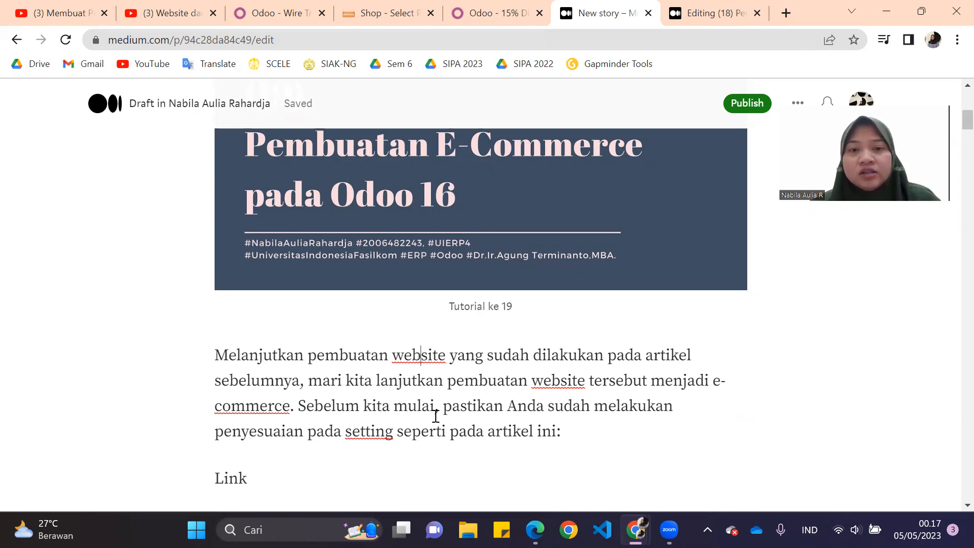
{"action": "scroll", "coordinate": [436, 416], "scroll_direction": "down", "scroll_amount": 1}
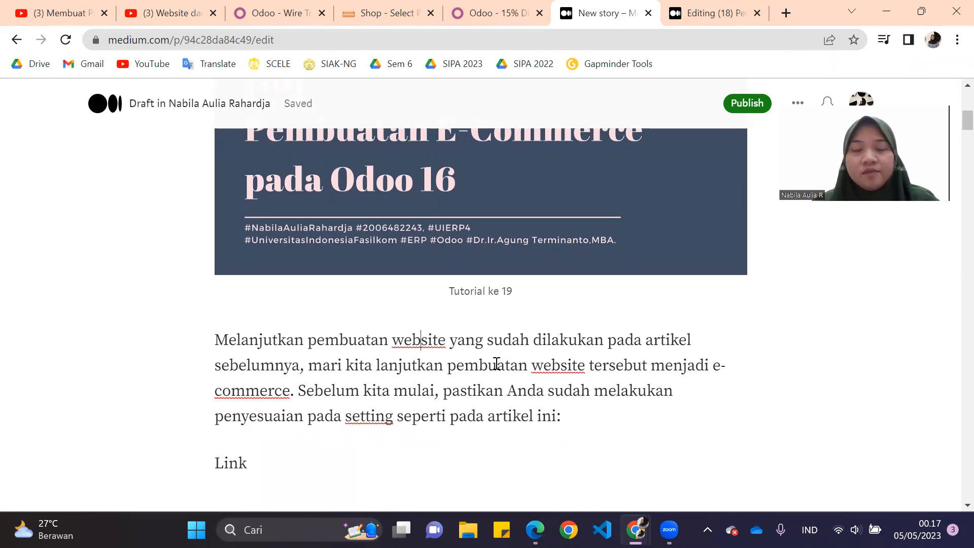
{"action": "scroll", "coordinate": [488, 406], "scroll_direction": "up", "scroll_amount": 1}
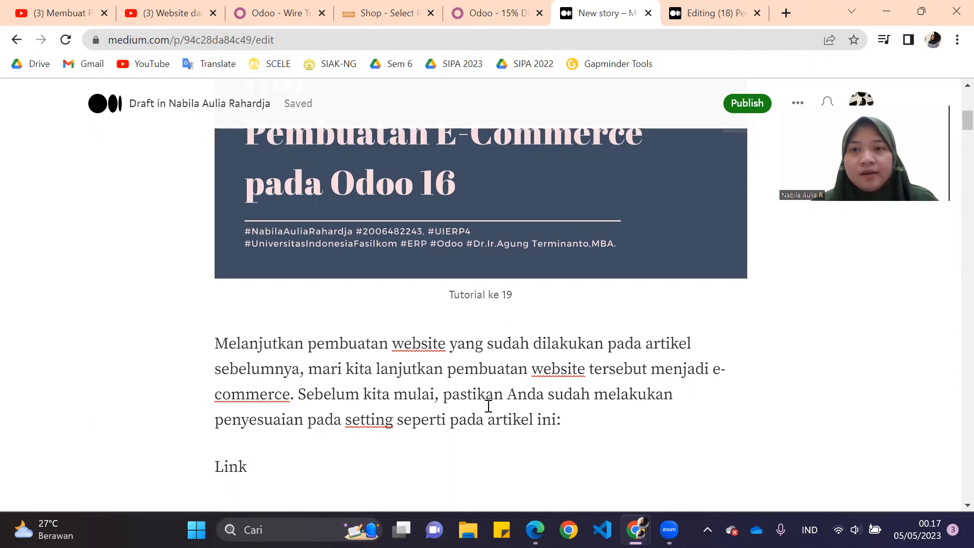
{"action": "scroll", "coordinate": [488, 406], "scroll_direction": "down", "scroll_amount": 1}
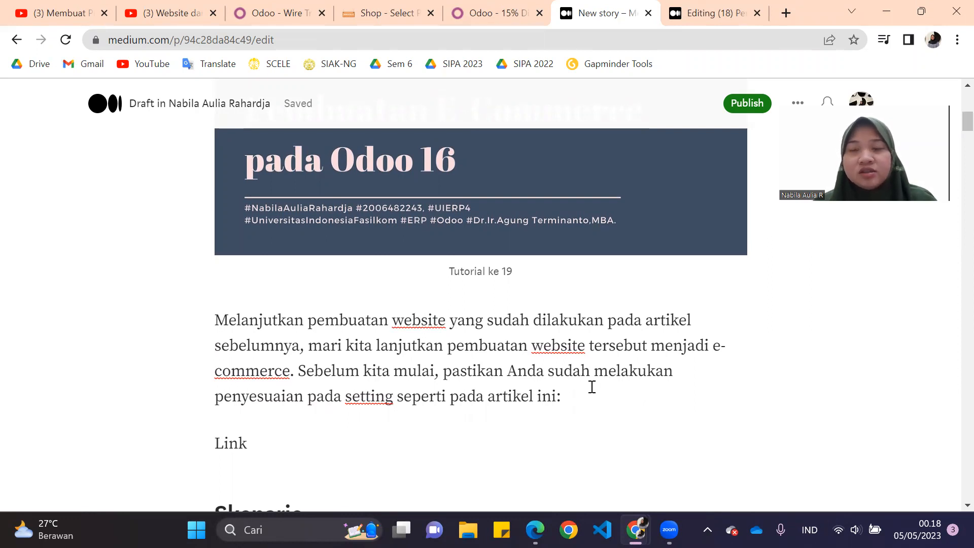
{"action": "scroll", "coordinate": [592, 387], "scroll_direction": "down", "scroll_amount": 4}
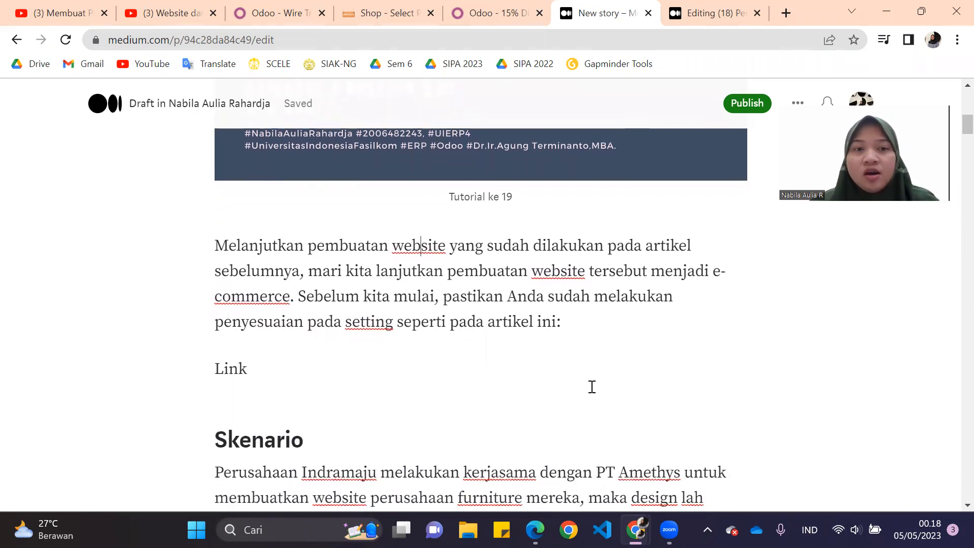
{"action": "scroll", "coordinate": [592, 386], "scroll_direction": "down", "scroll_amount": 3}
{"action": "scroll", "coordinate": [593, 386], "scroll_direction": "down", "scroll_amount": 1}
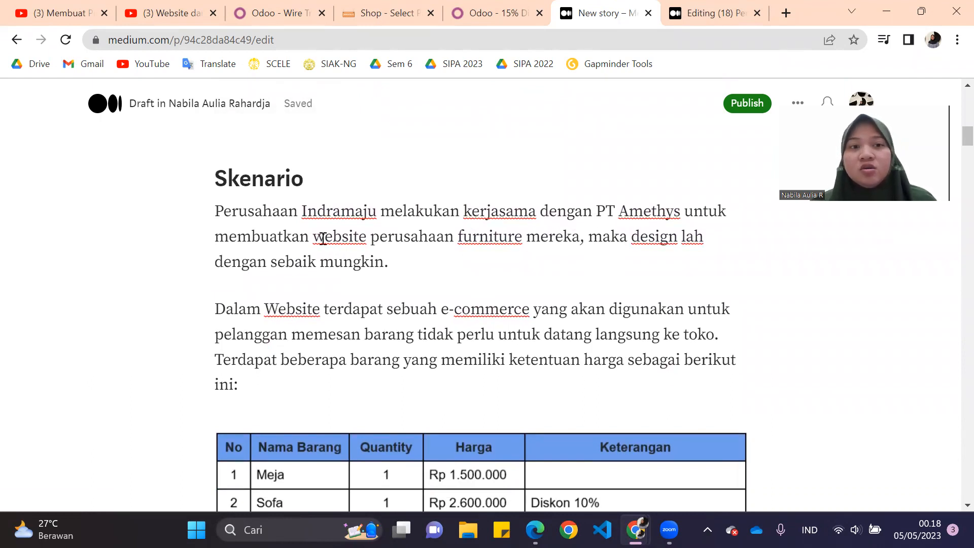
Review the Skenario section's e-commerce description and its product table with prices, discount and coupon terms
{"action": "scroll", "coordinate": [467, 264], "scroll_direction": "down", "scroll_amount": 1}
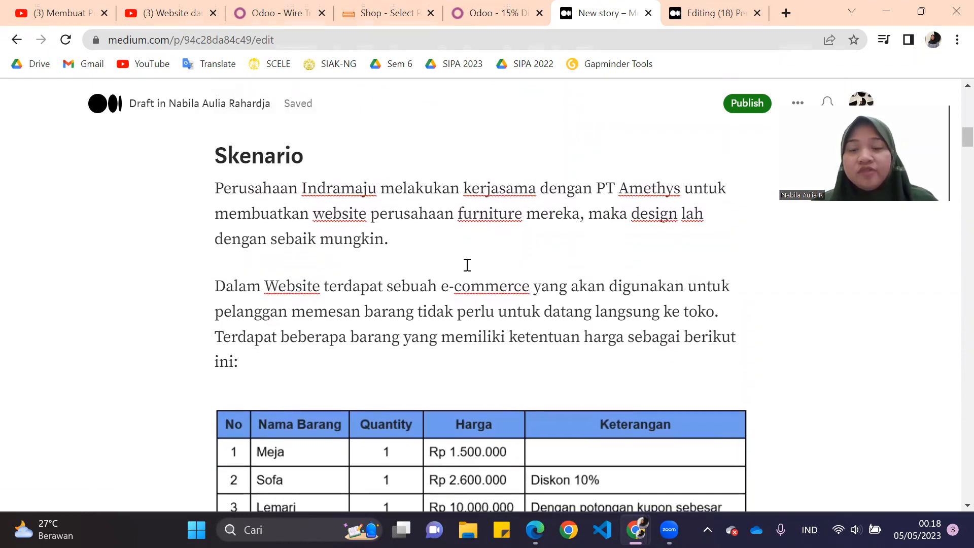
{"action": "scroll", "coordinate": [424, 303], "scroll_direction": "down", "scroll_amount": 3}
{"action": "left_click", "coordinate": [351, 316]}
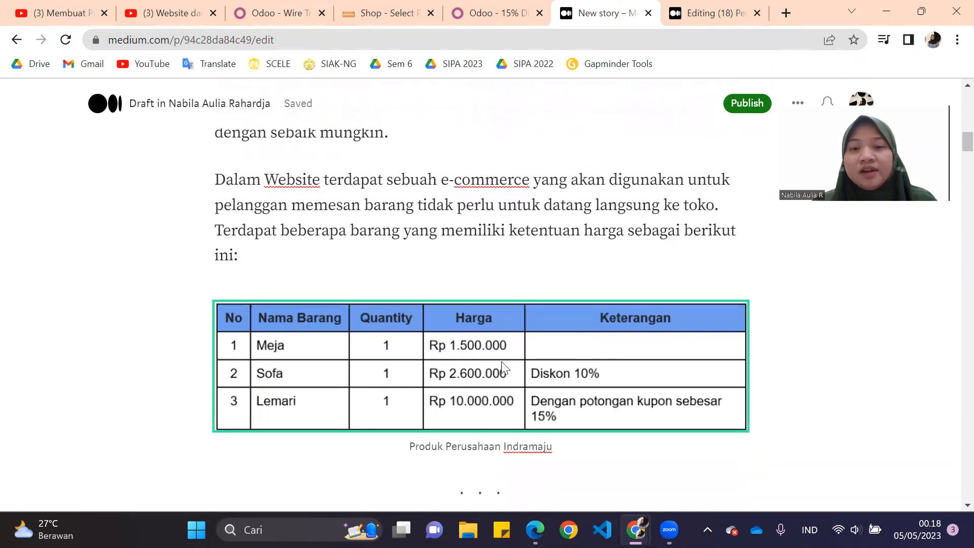
{"action": "left_click", "coordinate": [436, 248]}
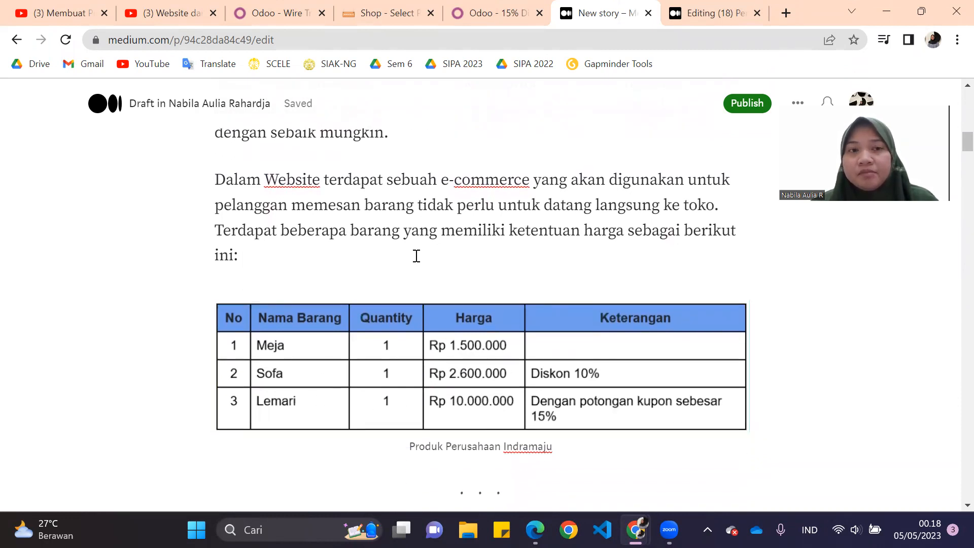
{"action": "scroll", "coordinate": [417, 256], "scroll_direction": "down", "scroll_amount": 1}
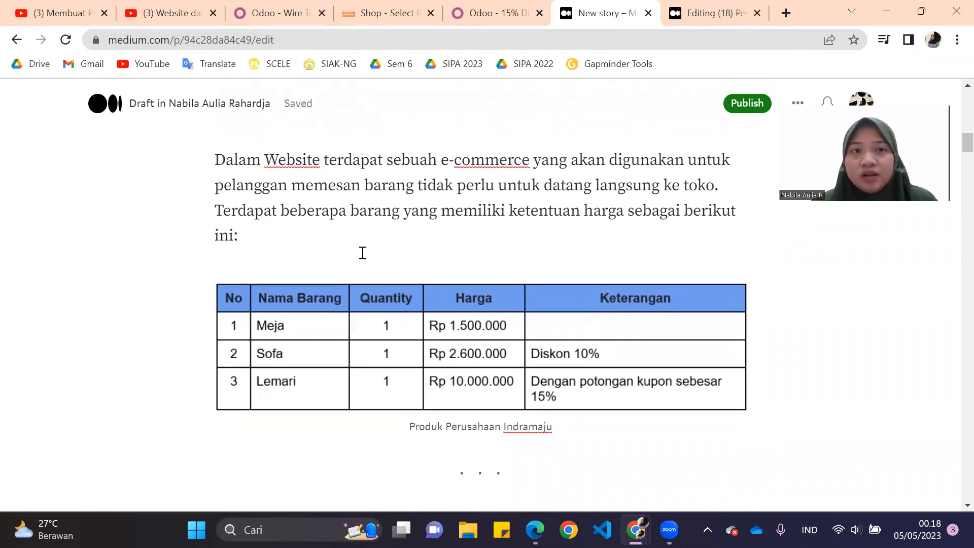
{"action": "left_click", "coordinate": [328, 291]}
{"action": "left_click", "coordinate": [353, 236]}
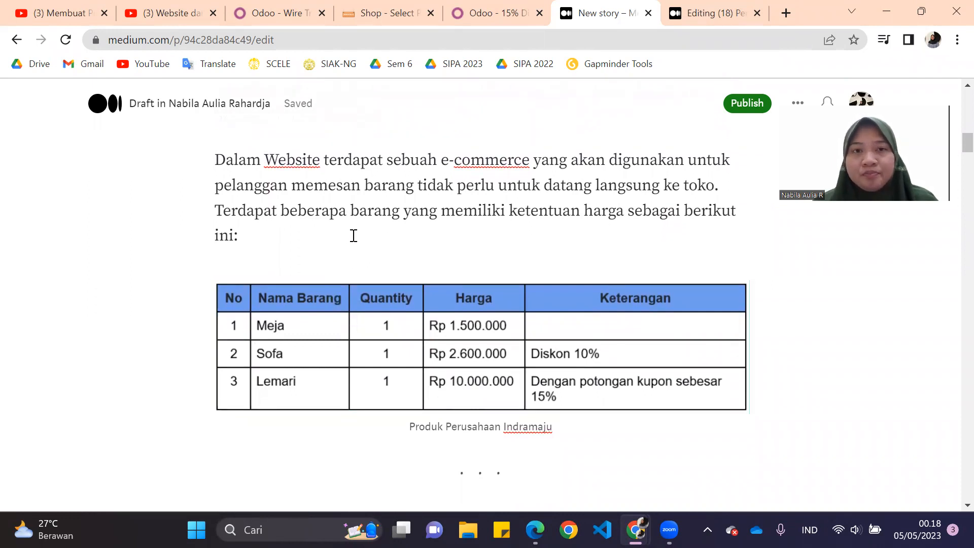
{"action": "scroll", "coordinate": [354, 235], "scroll_direction": "up", "scroll_amount": 2}
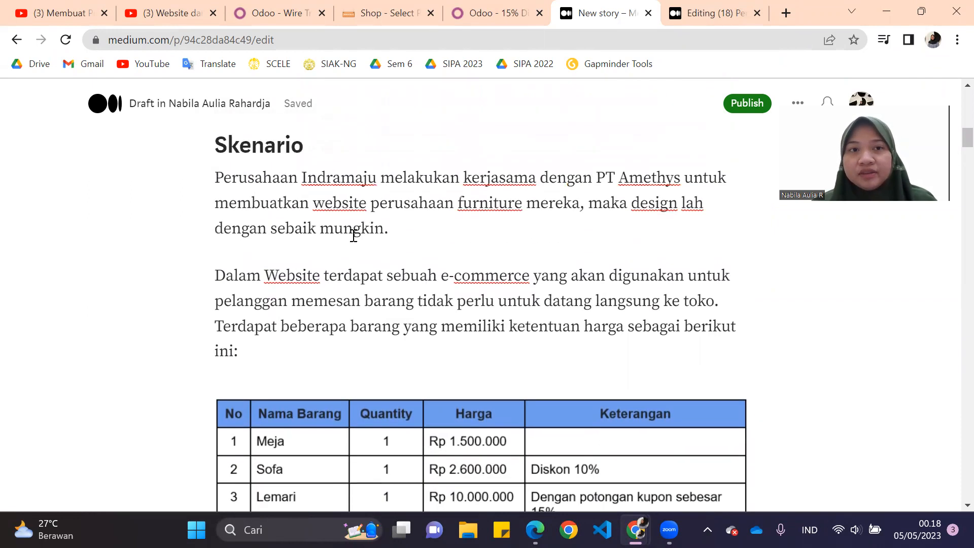
{"action": "scroll", "coordinate": [396, 241], "scroll_direction": "down", "scroll_amount": 1}
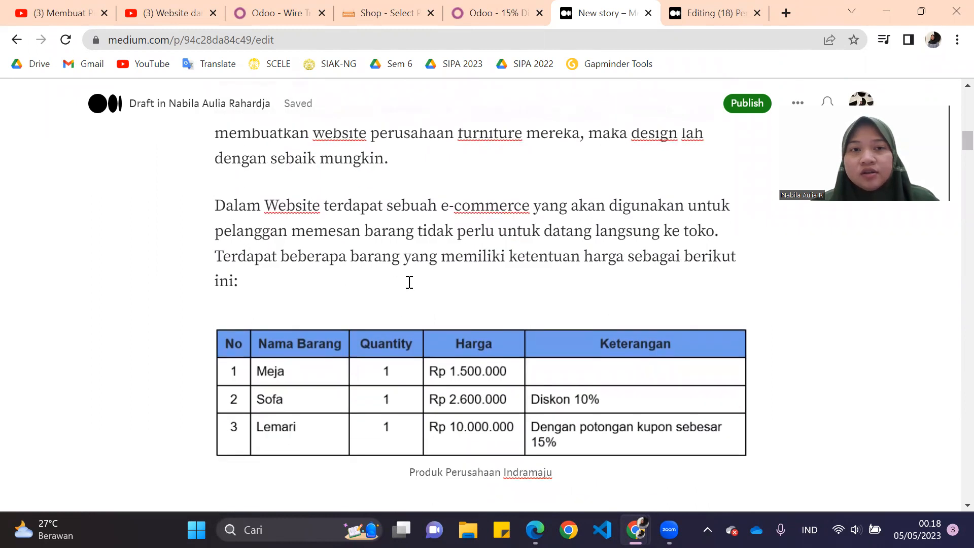
{"action": "scroll", "coordinate": [410, 282], "scroll_direction": "up", "scroll_amount": 1}
{"action": "scroll", "coordinate": [412, 283], "scroll_direction": "down", "scroll_amount": 1}
{"action": "left_click", "coordinate": [386, 350]}
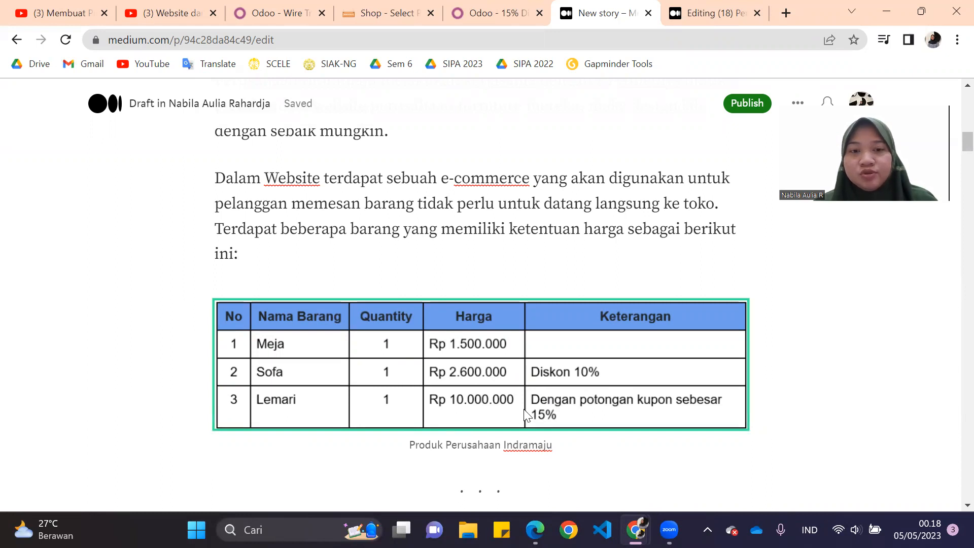
Read the Pembuatan Produk section's instructions on product attributes in the Inventory module
{"action": "scroll", "coordinate": [525, 413], "scroll_direction": "down", "scroll_amount": 1}
{"action": "scroll", "coordinate": [525, 412], "scroll_direction": "down", "scroll_amount": 4}
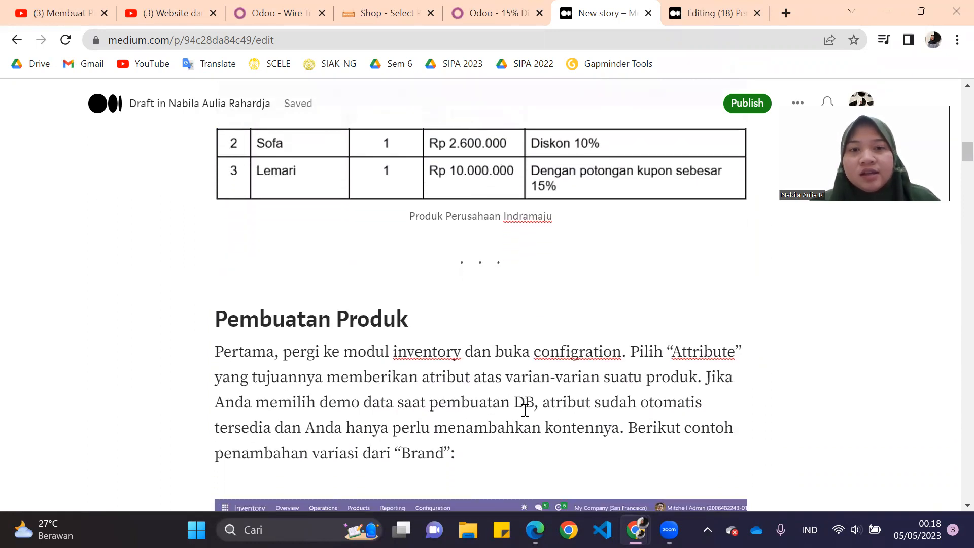
{"action": "scroll", "coordinate": [525, 410], "scroll_direction": "down", "scroll_amount": 2}
{"action": "scroll", "coordinate": [526, 410], "scroll_direction": "down", "scroll_amount": 1}
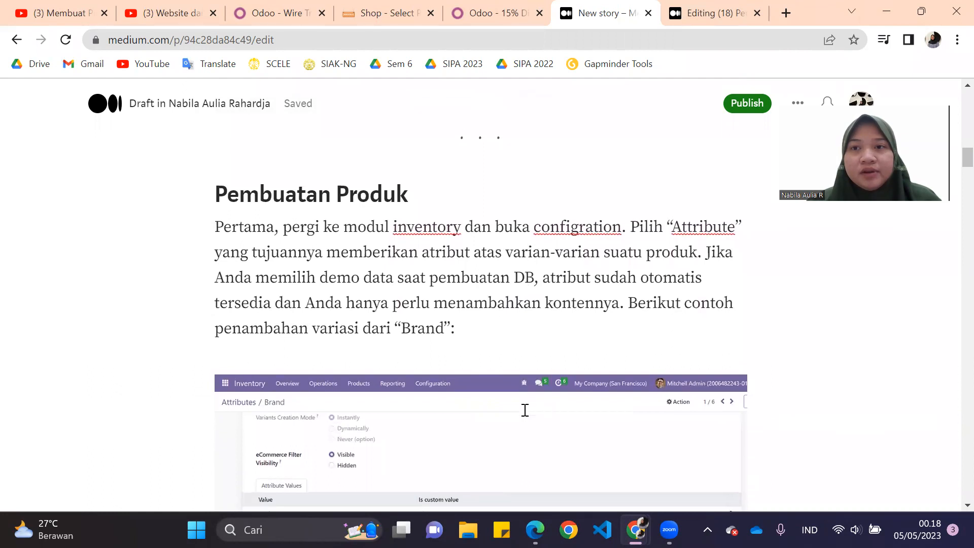
{"action": "scroll", "coordinate": [525, 410], "scroll_direction": "down", "scroll_amount": 1}
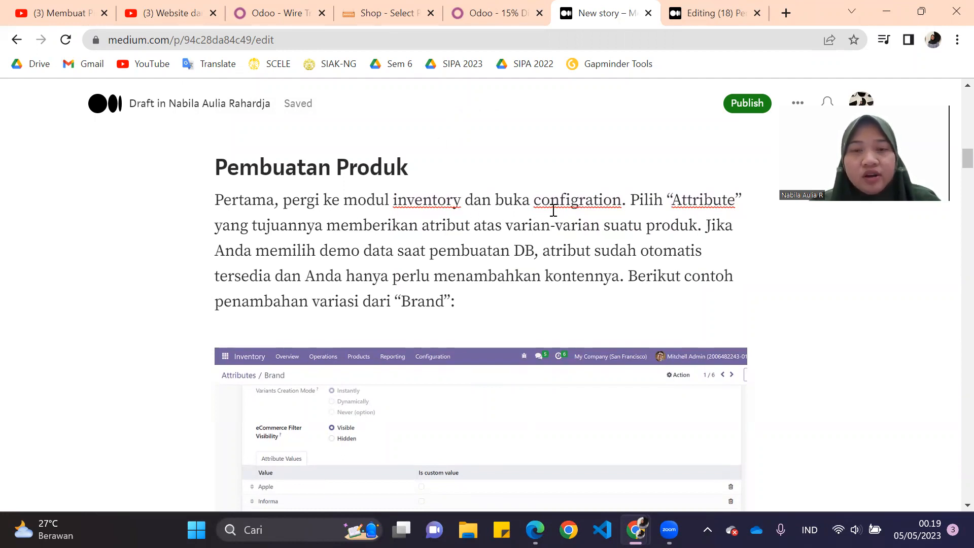
Switch to Odoo and open the product list in the Inventory app
{"action": "left_click", "coordinate": [268, 10]}
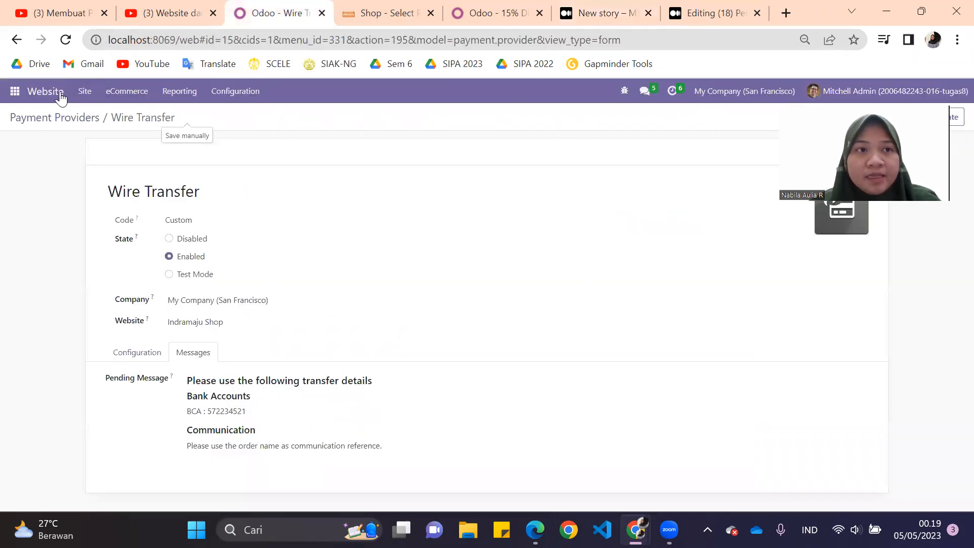
{"action": "left_click", "coordinate": [15, 90]}
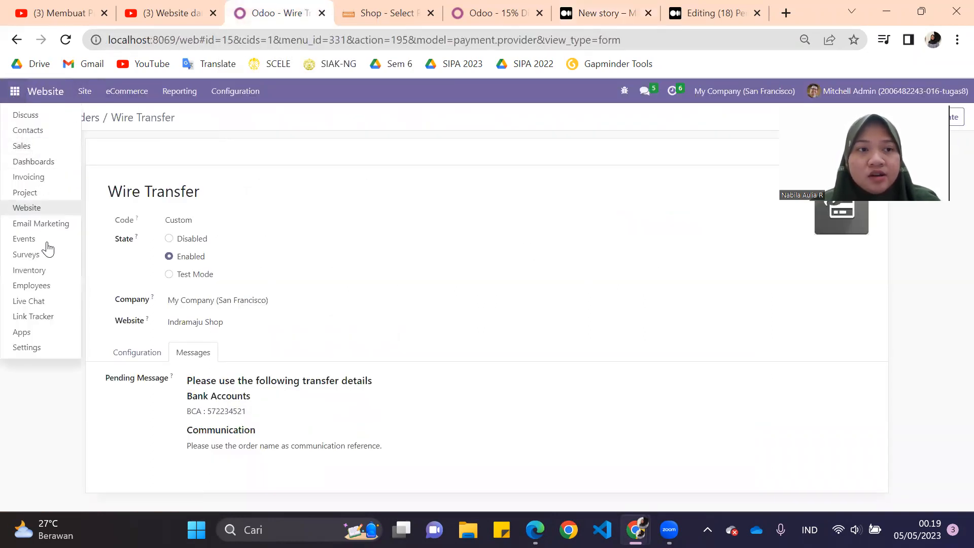
{"action": "left_click", "coordinate": [38, 270]}
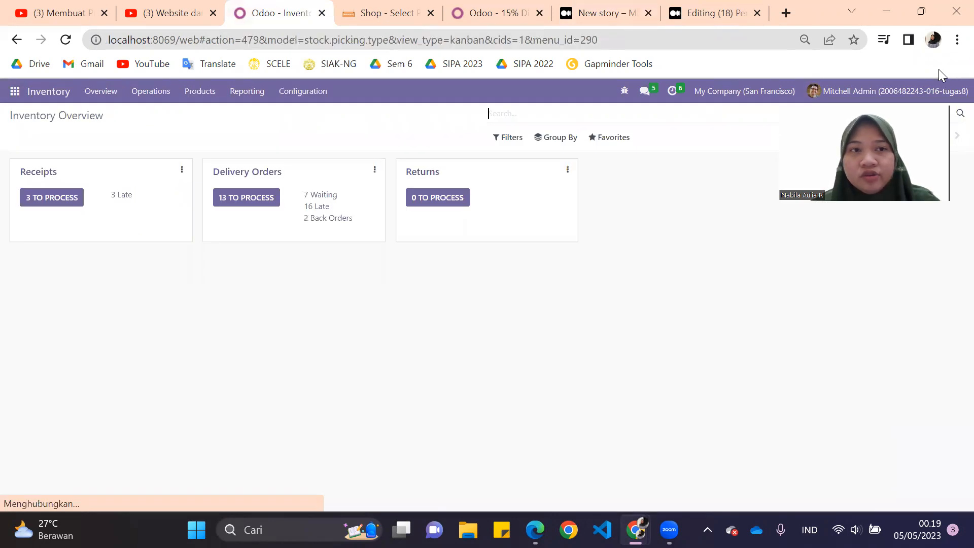
{"action": "left_click", "coordinate": [204, 104]}
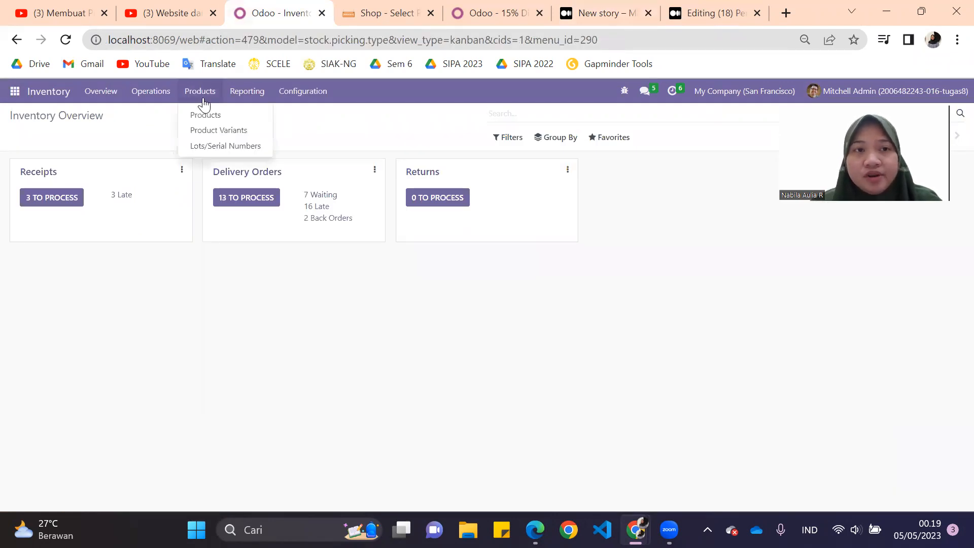
{"action": "left_click", "coordinate": [213, 114]}
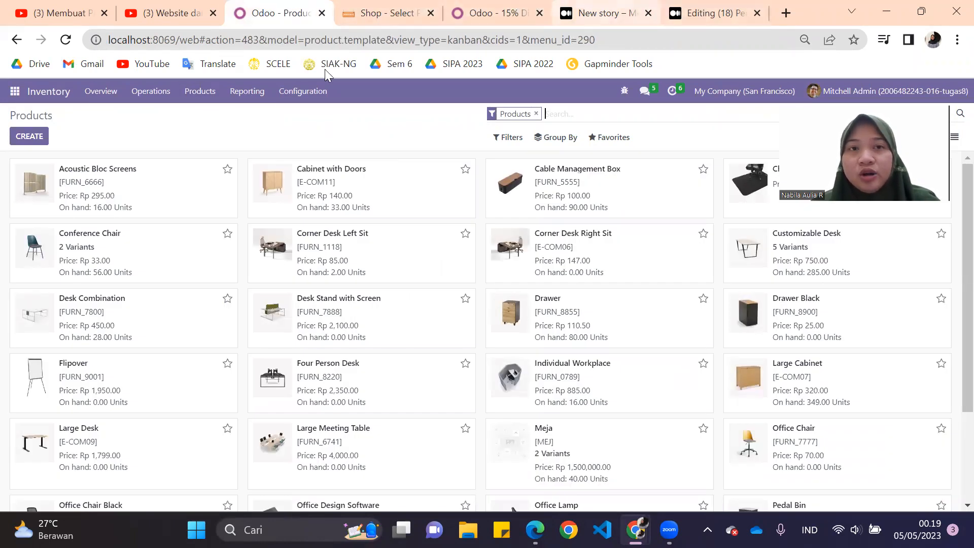
View the existing Meja product's record and return to the product list
{"action": "scroll", "coordinate": [294, 299], "scroll_direction": "down", "scroll_amount": 3}
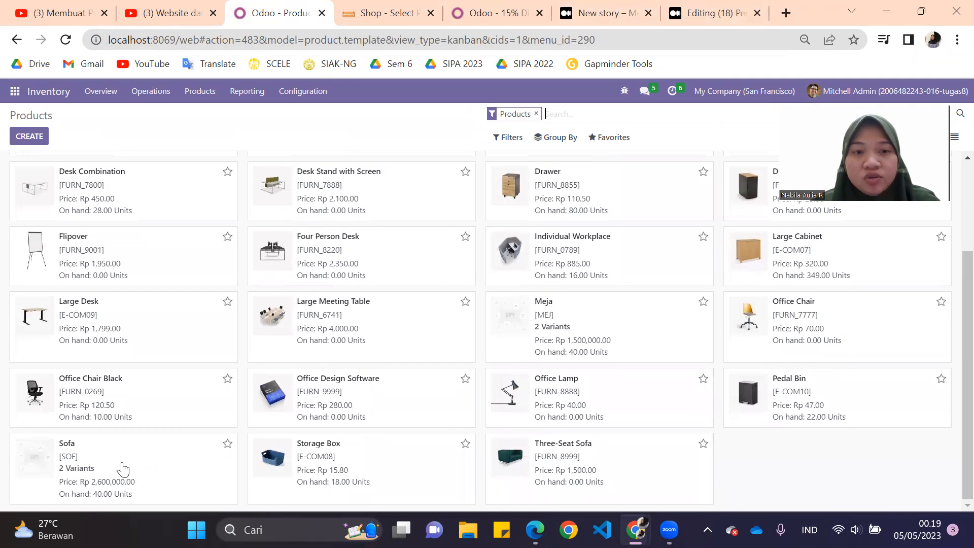
{"action": "left_click", "coordinate": [612, 333]}
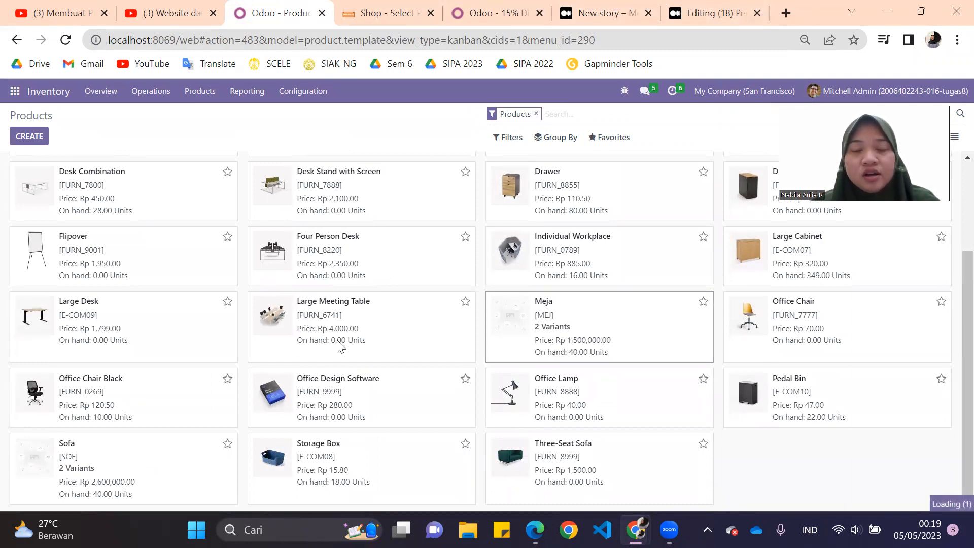
{"action": "left_click", "coordinate": [17, 122]}
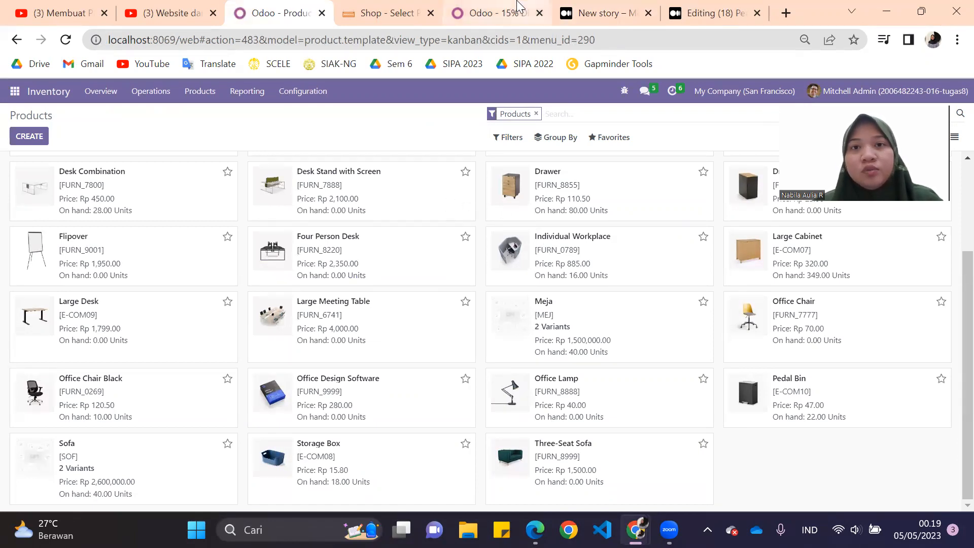
Create a new product named Lemari with a sales price of Rp 10,000,000
{"action": "left_click", "coordinate": [30, 137]}
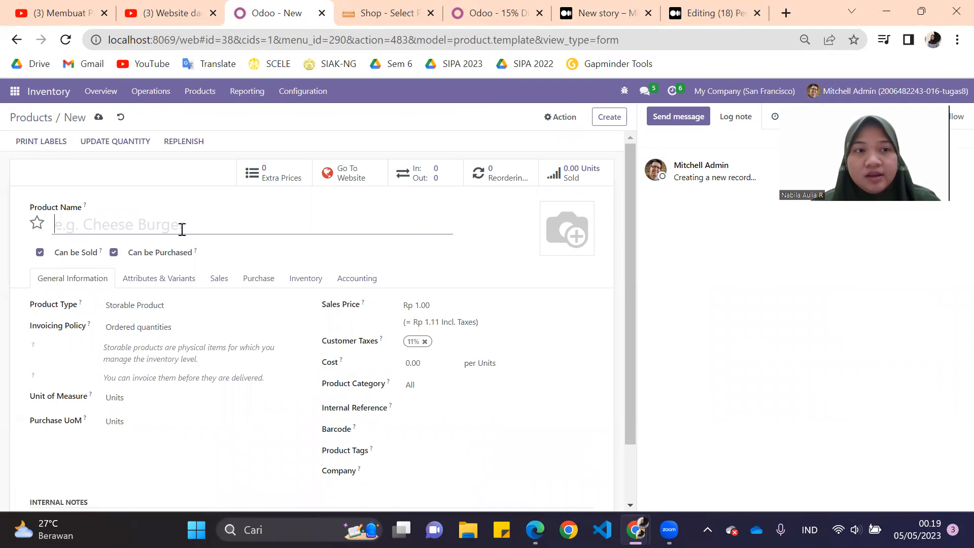
{"action": "type", "text": "Lemari"}
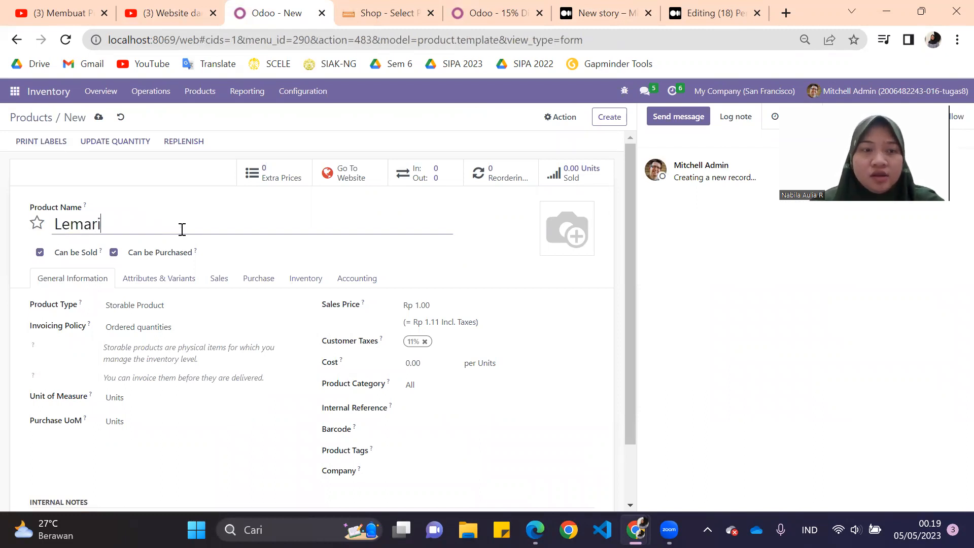
{"action": "scroll", "coordinate": [191, 294], "scroll_direction": "down", "scroll_amount": 2}
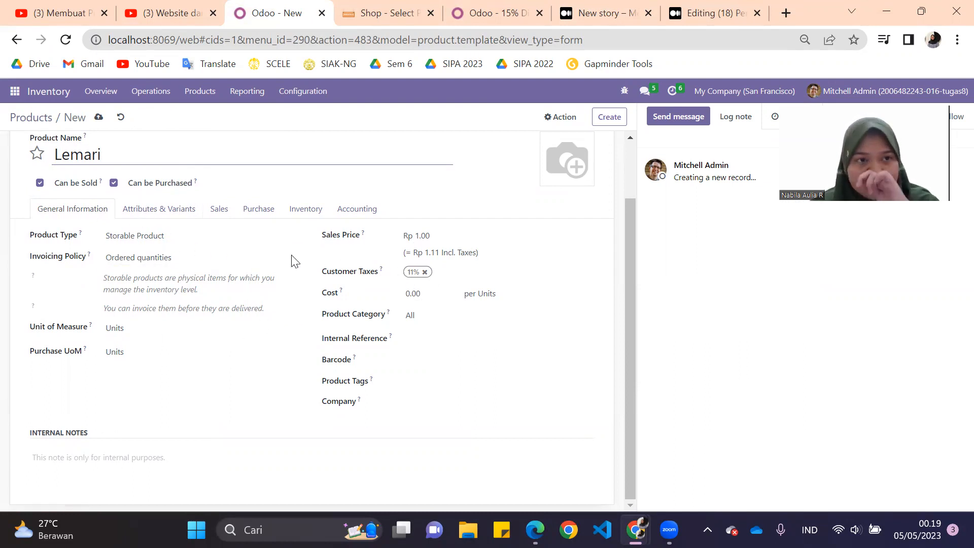
{"action": "left_click_drag", "start_coordinate": [446, 231], "coordinate": [399, 235]}
{"action": "type", "text": "100"}
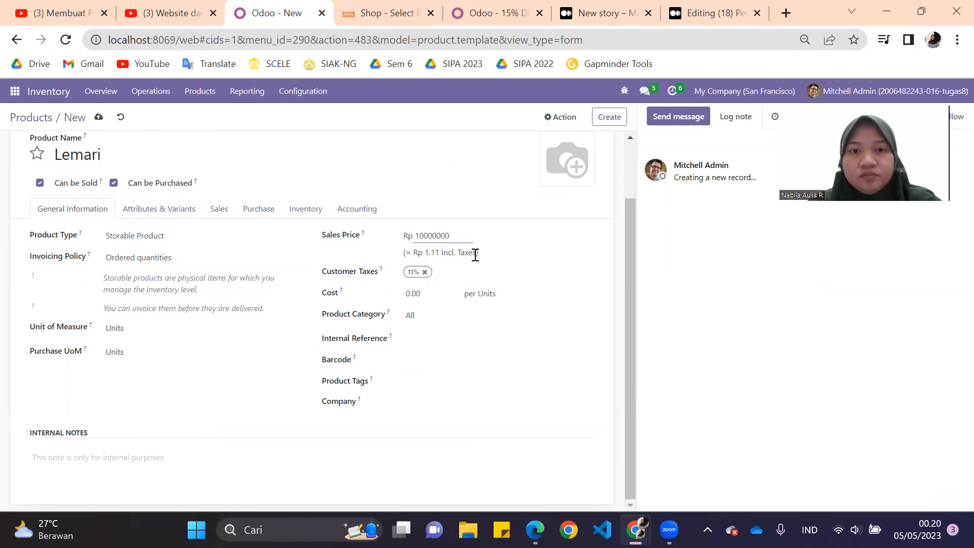
{"action": "left_click", "coordinate": [502, 257]}
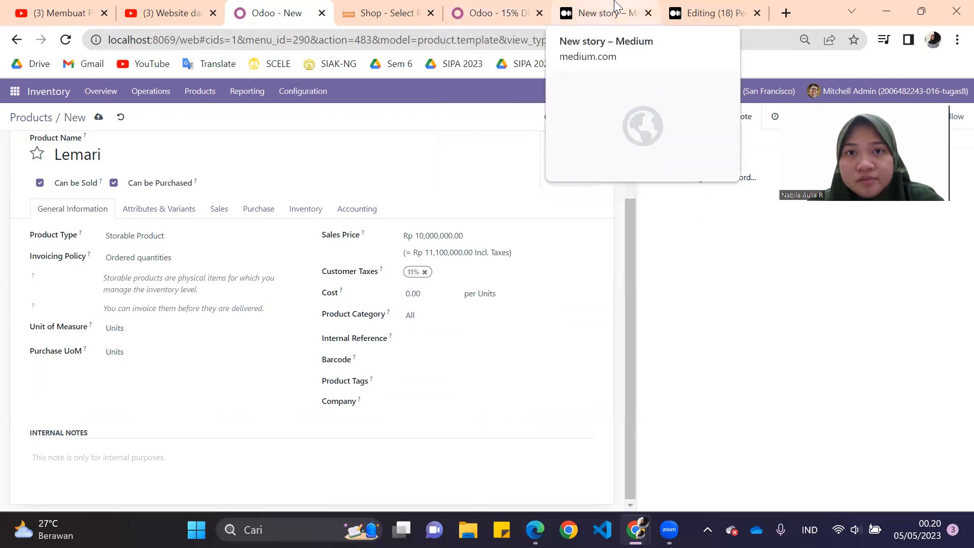
Consult the product creation section of the Medium draft and return to the new Lemari product form in Odoo
{"action": "left_click", "coordinate": [604, 13]}
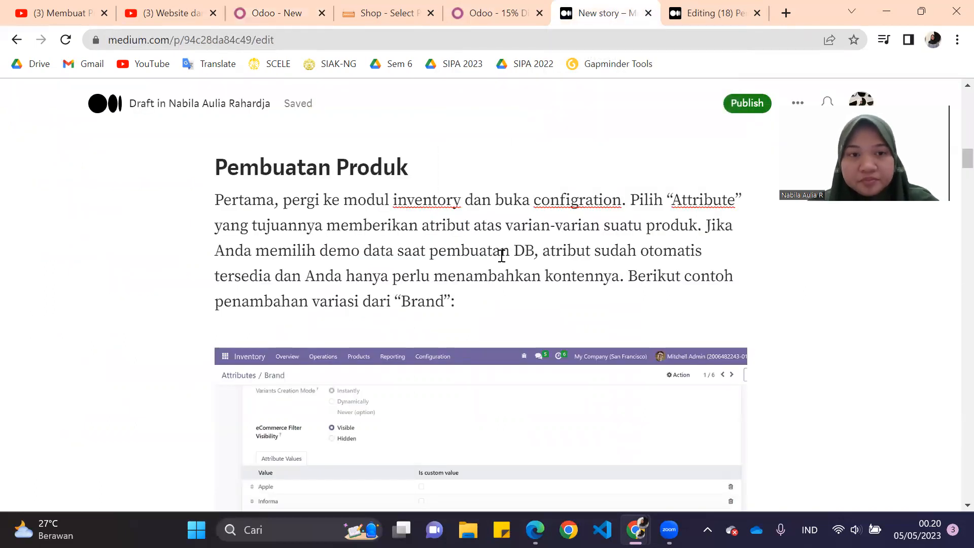
{"action": "scroll", "coordinate": [500, 256], "scroll_direction": "down", "scroll_amount": 6}
{"action": "scroll", "coordinate": [500, 264], "scroll_direction": "down", "scroll_amount": 1}
{"action": "left_click", "coordinate": [241, 7]}
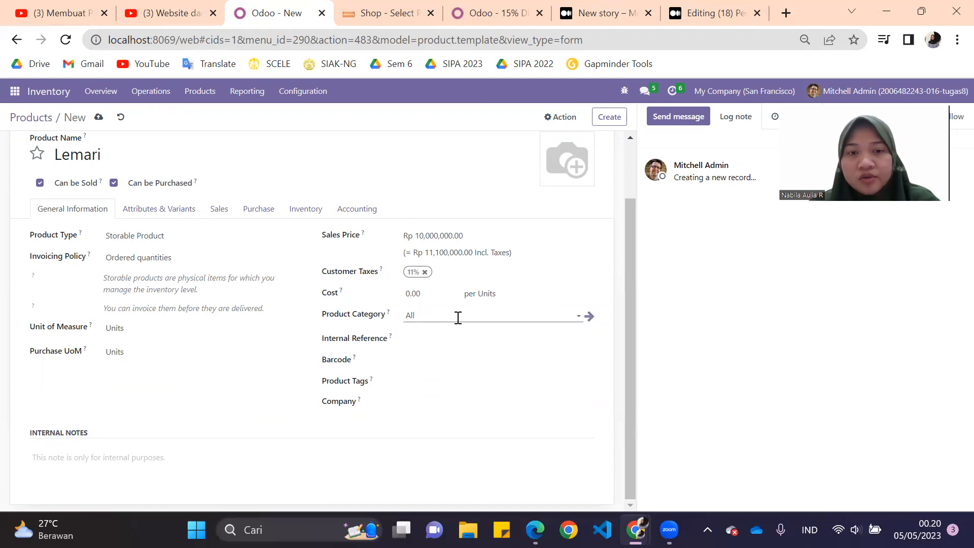
Set Lemari's internal reference to LMR and open its attributes and variants
{"action": "left_click", "coordinate": [454, 338]}
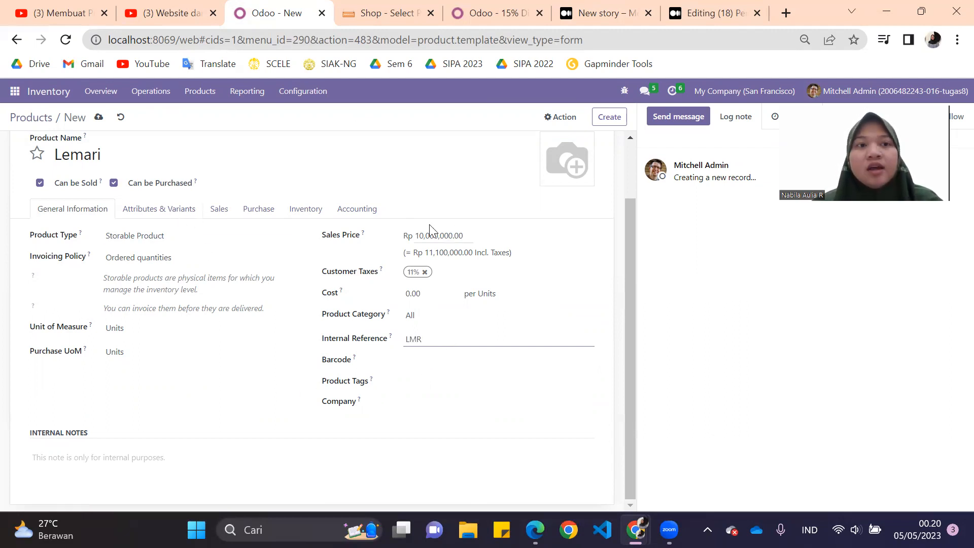
{"action": "left_click", "coordinate": [155, 216]}
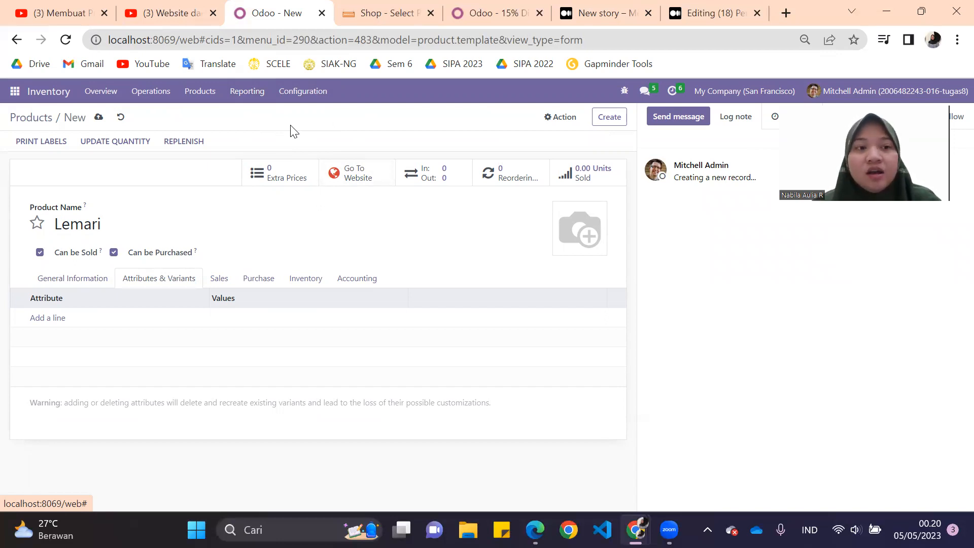
{"action": "left_click", "coordinate": [60, 320]}
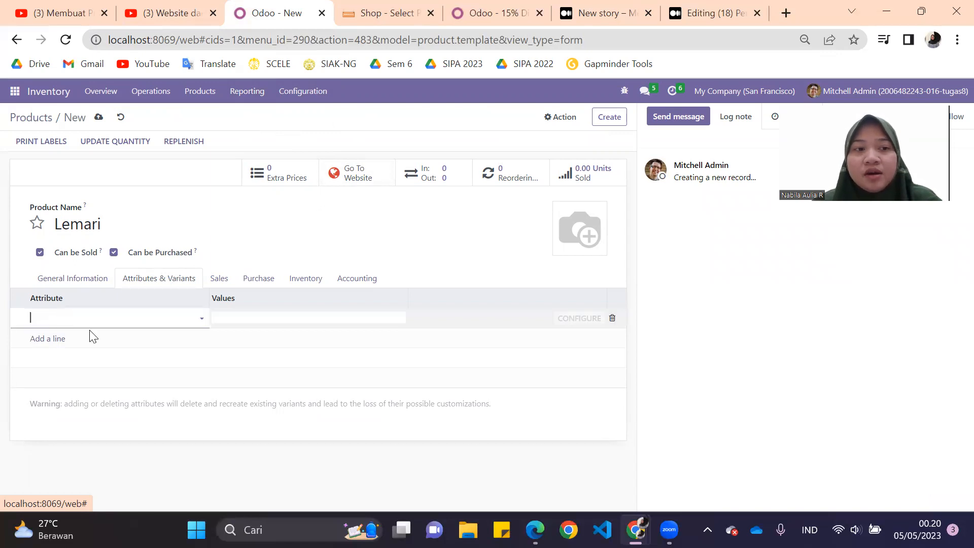
{"action": "left_click", "coordinate": [135, 319]}
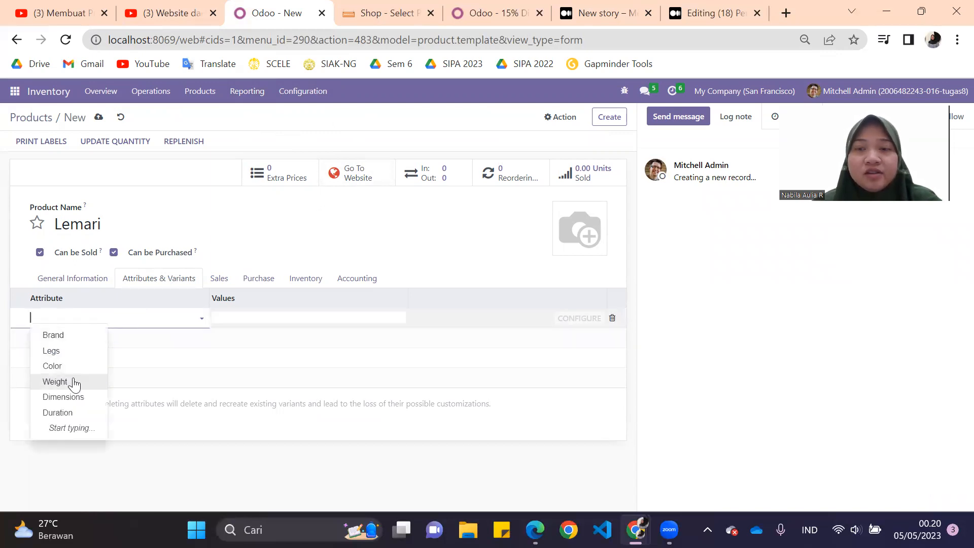
{"action": "left_click", "coordinate": [174, 318]}
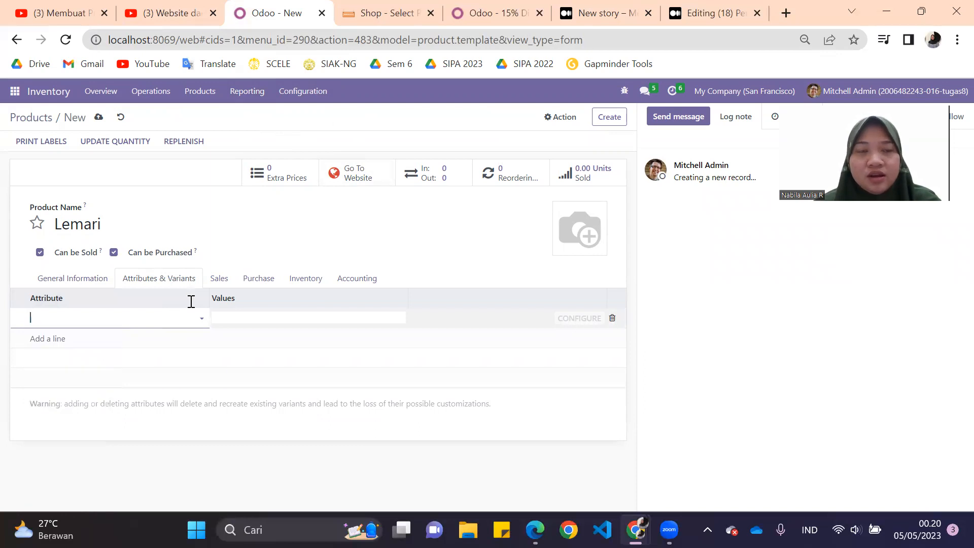
Open the Inventory app's product attributes configuration in a new browser tab, keeping the Lemari form open
{"action": "left_click", "coordinate": [320, 92]}
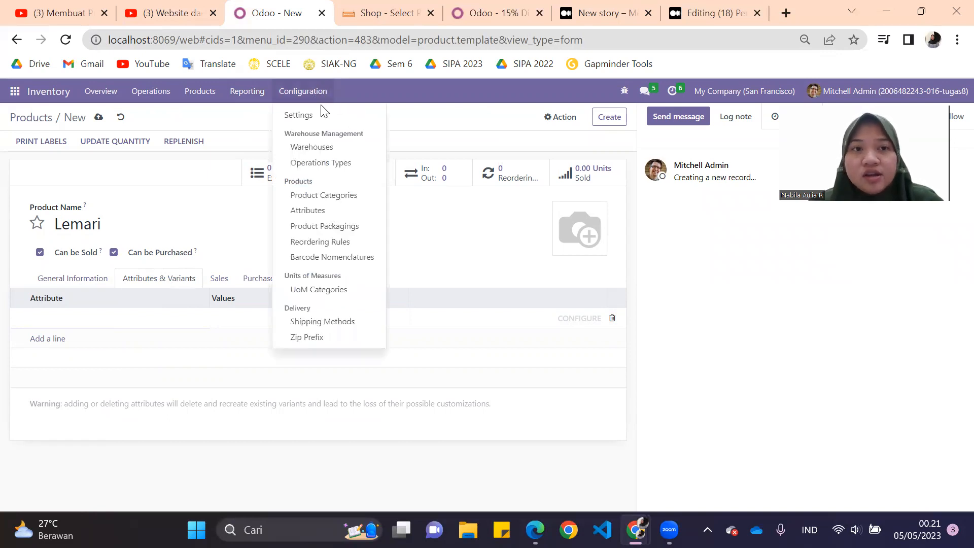
{"action": "right_click", "coordinate": [329, 212]}
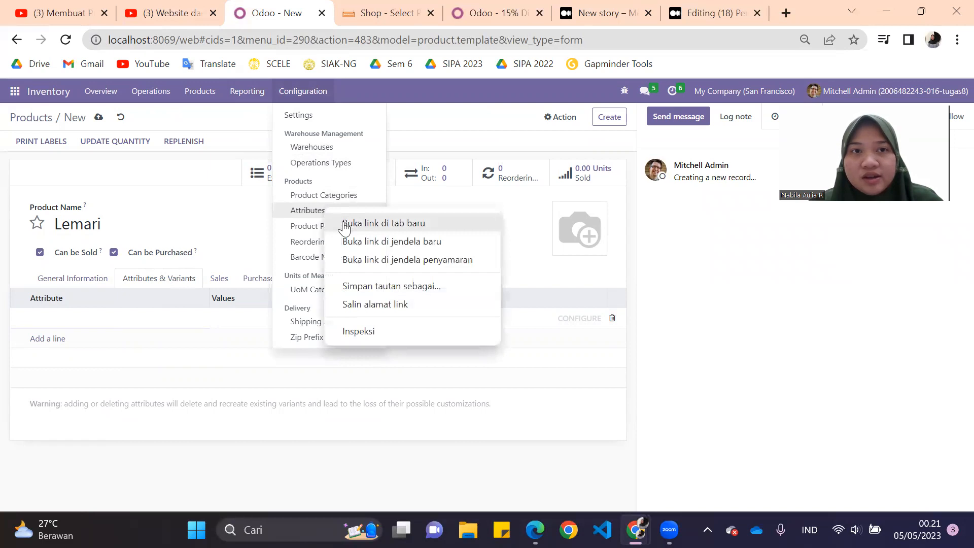
{"action": "left_click", "coordinate": [350, 222]}
{"action": "left_click", "coordinate": [343, 6]}
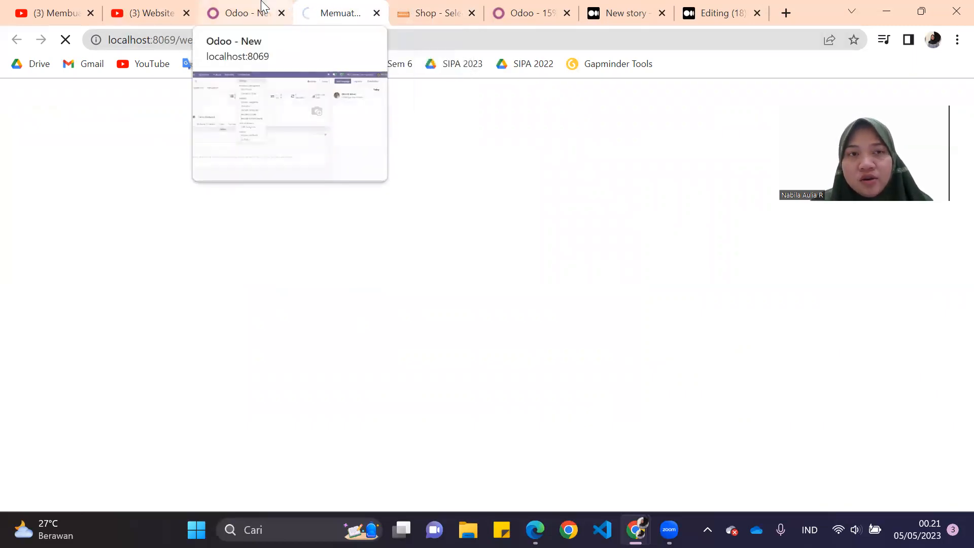
Switch to the Medium draft and examine its explanation of product attributes and the Brand example
{"action": "left_click", "coordinate": [533, 10]}
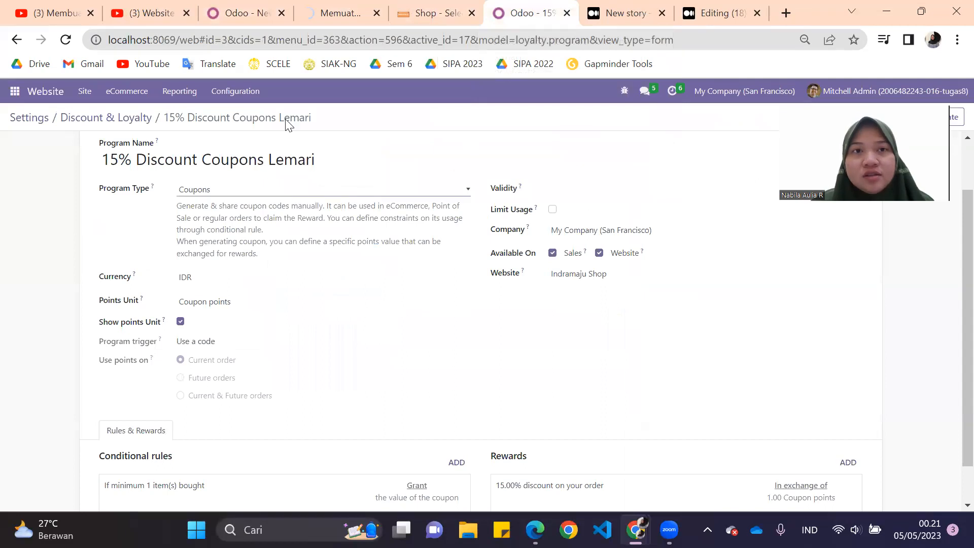
{"action": "scroll", "coordinate": [348, 360], "scroll_direction": "down", "scroll_amount": 1}
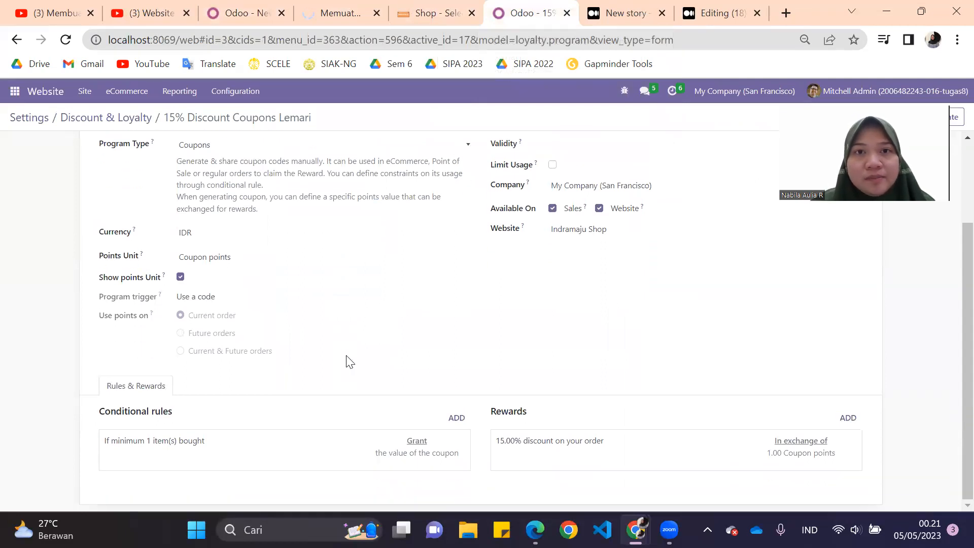
{"action": "left_click", "coordinate": [623, 7]}
{"action": "scroll", "coordinate": [467, 246], "scroll_direction": "down", "scroll_amount": 1}
{"action": "scroll", "coordinate": [470, 246], "scroll_direction": "up", "scroll_amount": 2}
{"action": "left_click", "coordinate": [470, 247]}
{"action": "scroll", "coordinate": [470, 246], "scroll_direction": "up", "scroll_amount": 2}
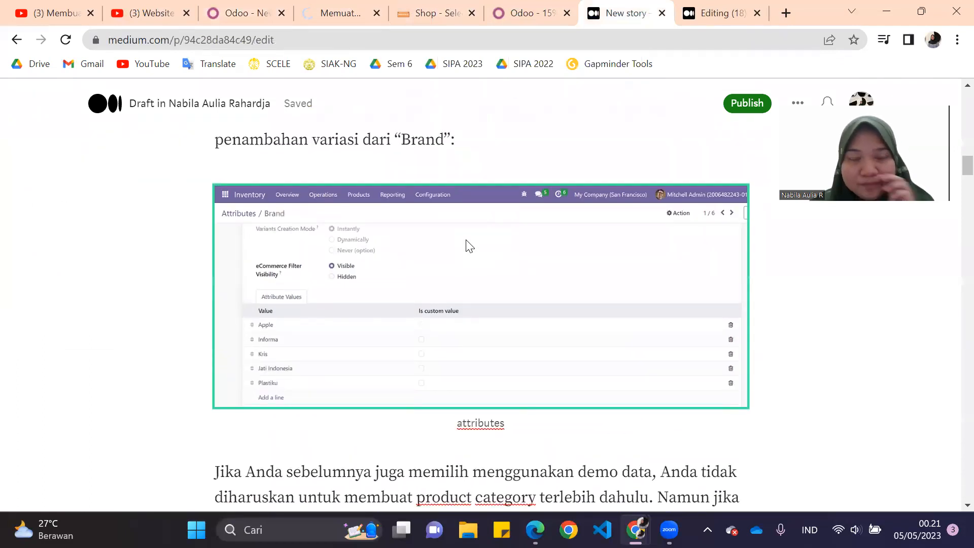
{"action": "left_click", "coordinate": [197, 255]}
{"action": "left_click", "coordinate": [312, 209]}
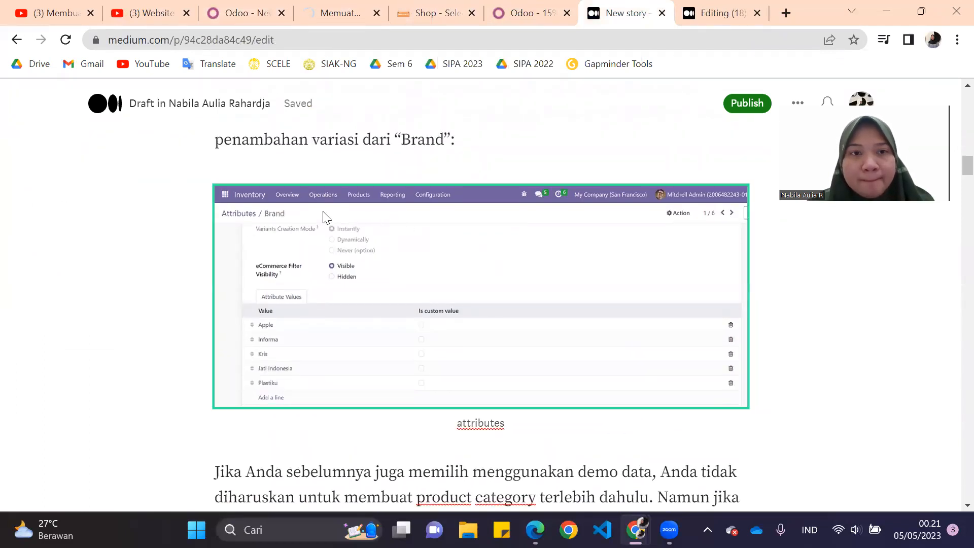
{"action": "scroll", "coordinate": [322, 215], "scroll_direction": "up", "scroll_amount": 5}
{"action": "scroll", "coordinate": [322, 211], "scroll_direction": "down", "scroll_amount": 3}
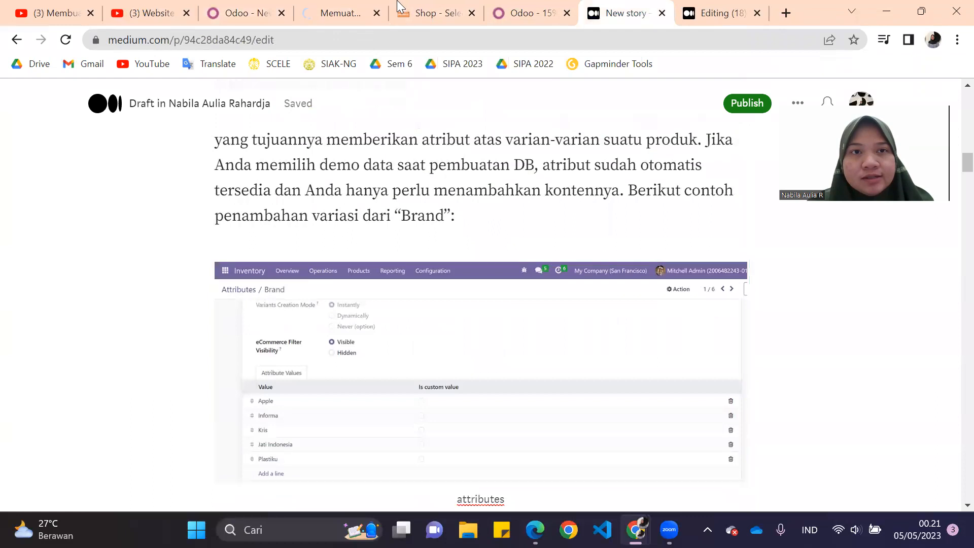
Check on the Odoo attributes page, then read the draft from the Brand attribute values through the eCommerce category instructions
{"action": "left_click", "coordinate": [353, 7]}
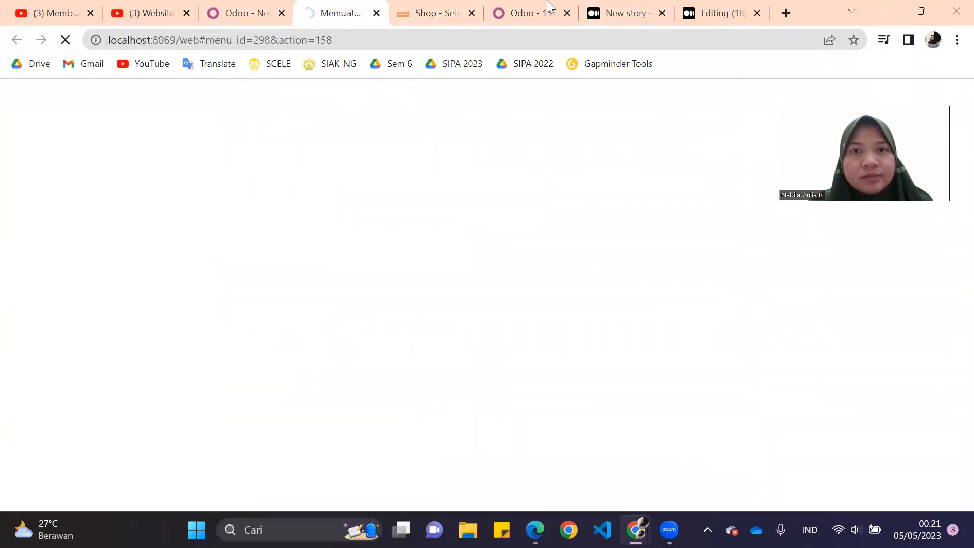
{"action": "left_click", "coordinate": [609, 7]}
{"action": "left_click", "coordinate": [357, 310]}
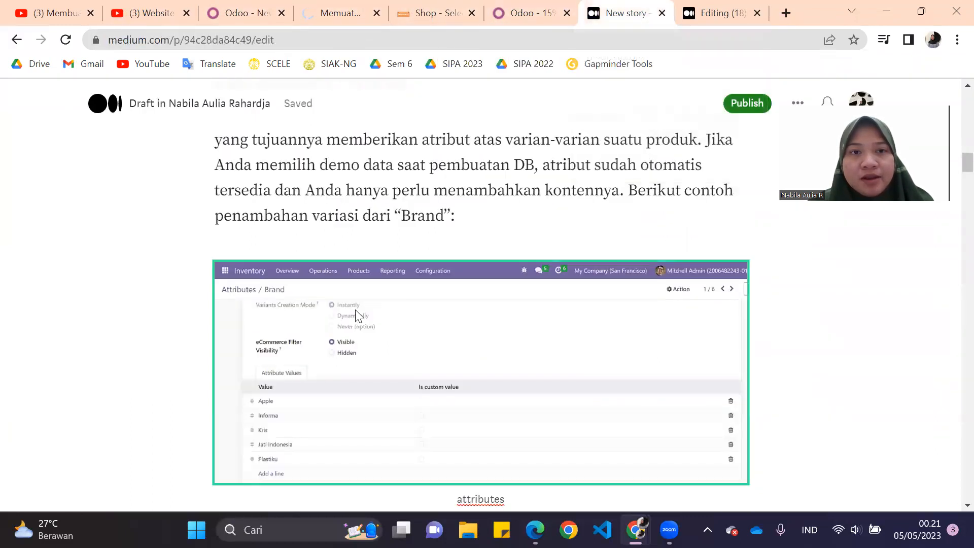
{"action": "scroll", "coordinate": [356, 310], "scroll_direction": "down", "scroll_amount": 1}
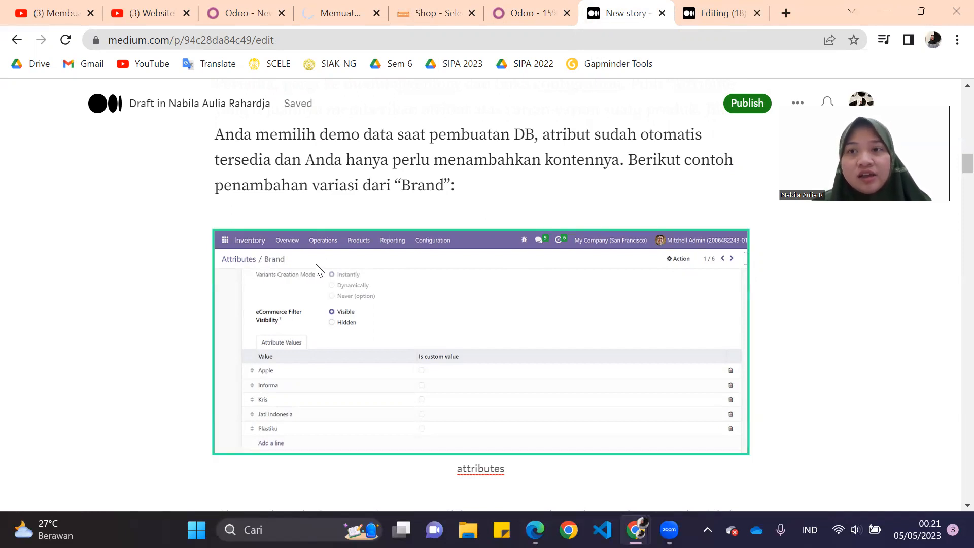
{"action": "left_click", "coordinate": [480, 226]}
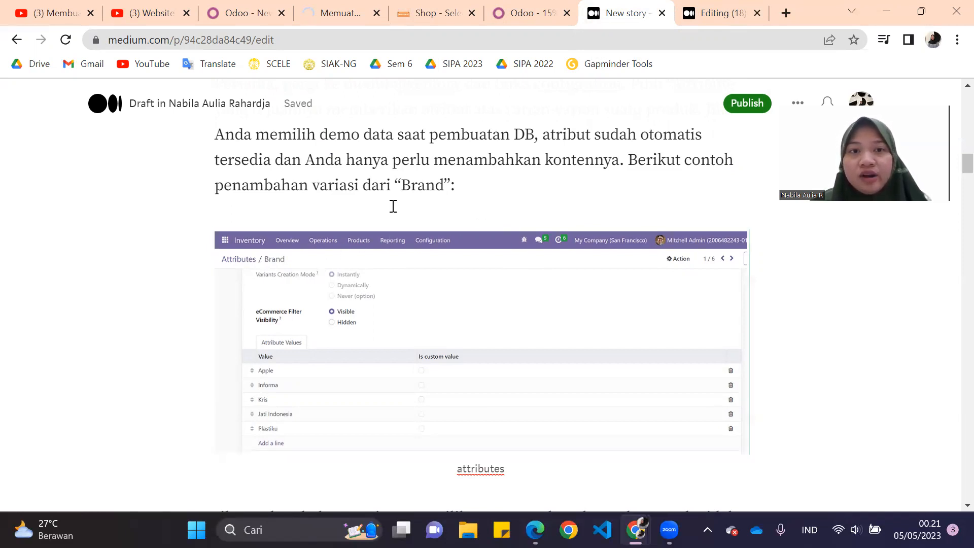
{"action": "scroll", "coordinate": [454, 220], "scroll_direction": "up", "scroll_amount": 1}
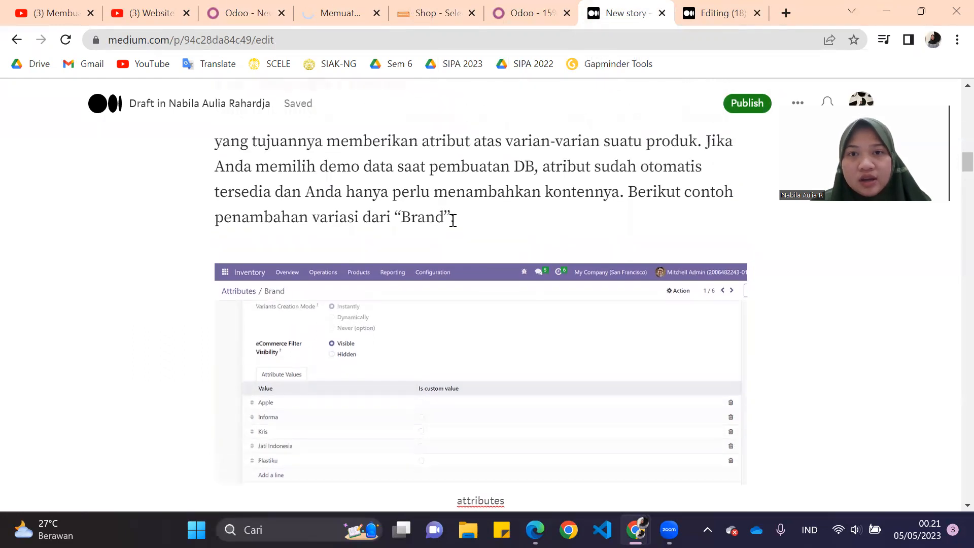
{"action": "scroll", "coordinate": [453, 220], "scroll_direction": "up", "scroll_amount": 1}
{"action": "scroll", "coordinate": [453, 220], "scroll_direction": "down", "scroll_amount": 2}
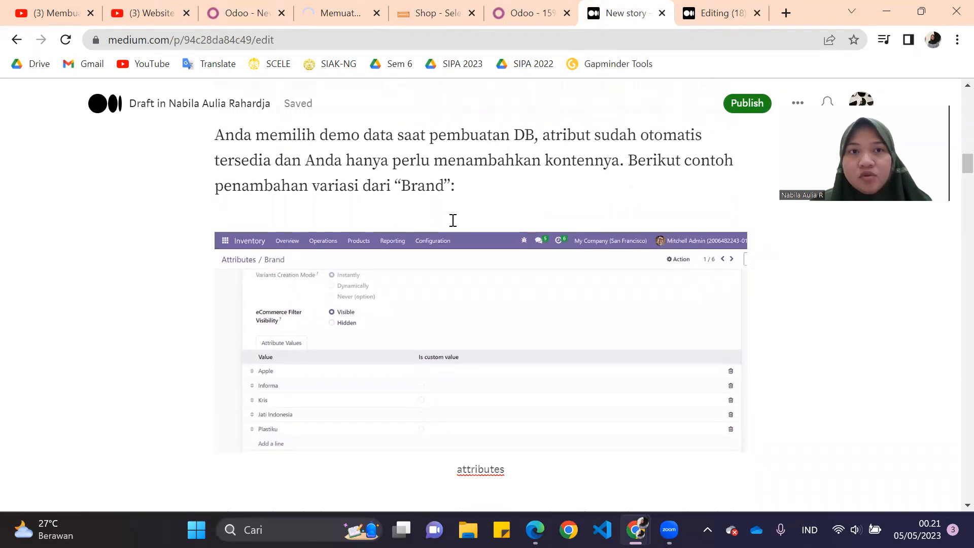
{"action": "left_click", "coordinate": [235, 280]}
{"action": "scroll", "coordinate": [475, 321], "scroll_direction": "down", "scroll_amount": 2}
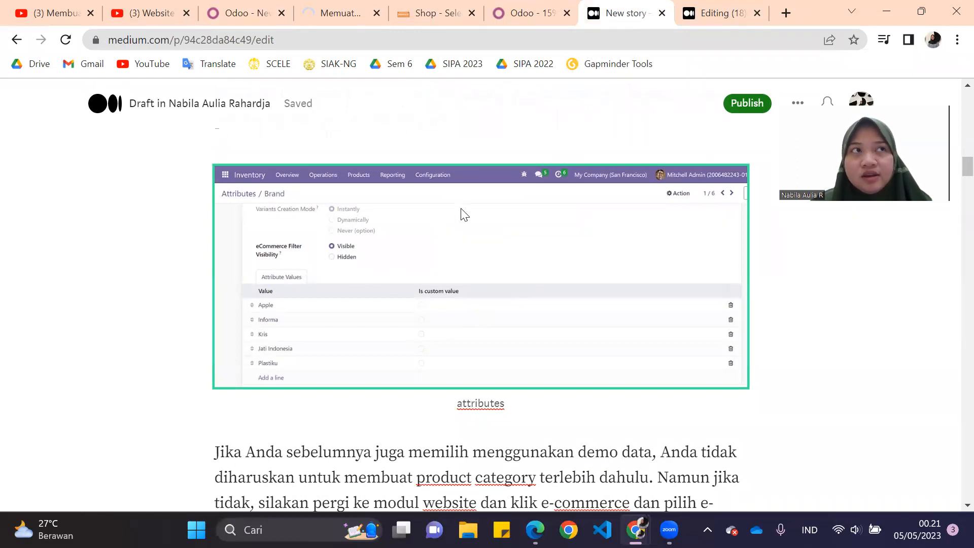
{"action": "scroll", "coordinate": [386, 262], "scroll_direction": "down", "scroll_amount": 1}
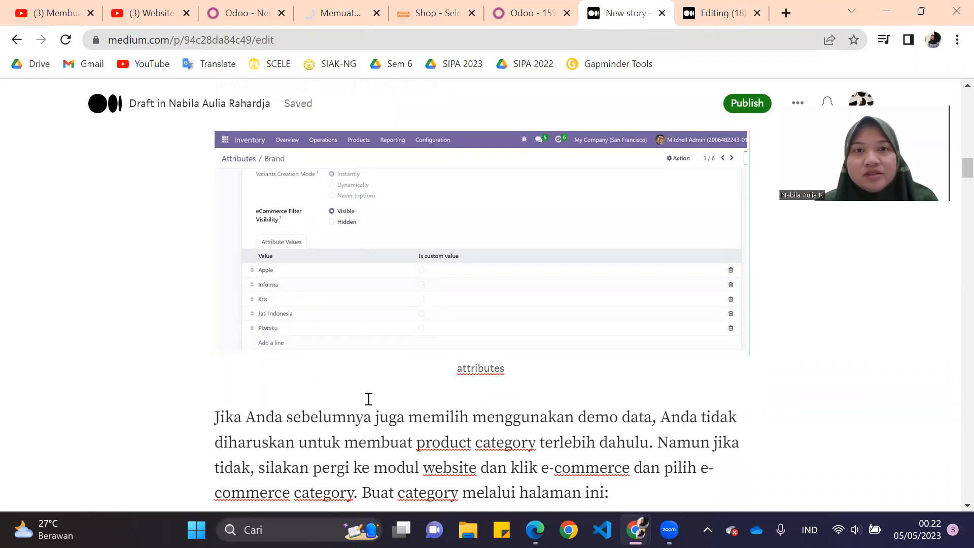
{"action": "scroll", "coordinate": [316, 341], "scroll_direction": "down", "scroll_amount": 3}
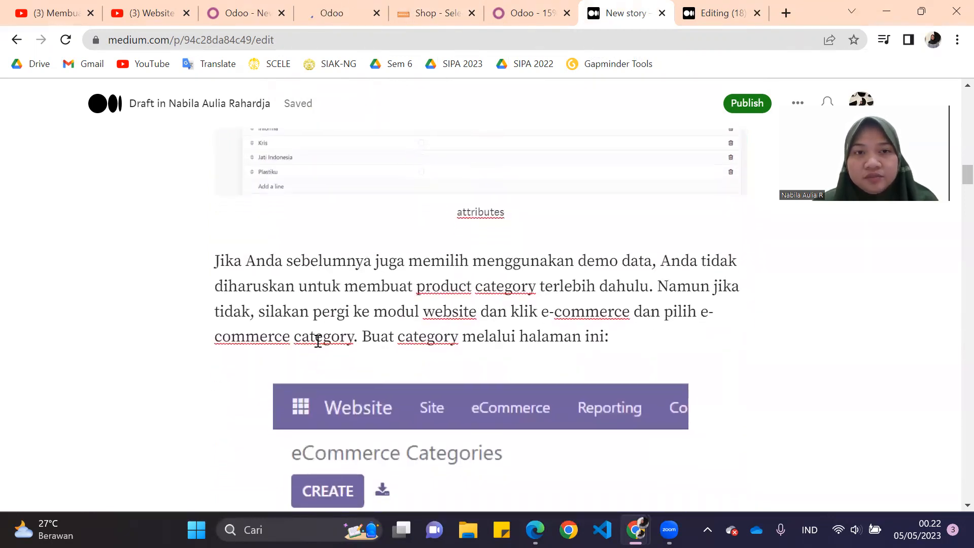
Switch to the Odoo attributes list and examine the Color attribute's settings and values
{"action": "left_click", "coordinate": [333, 15]}
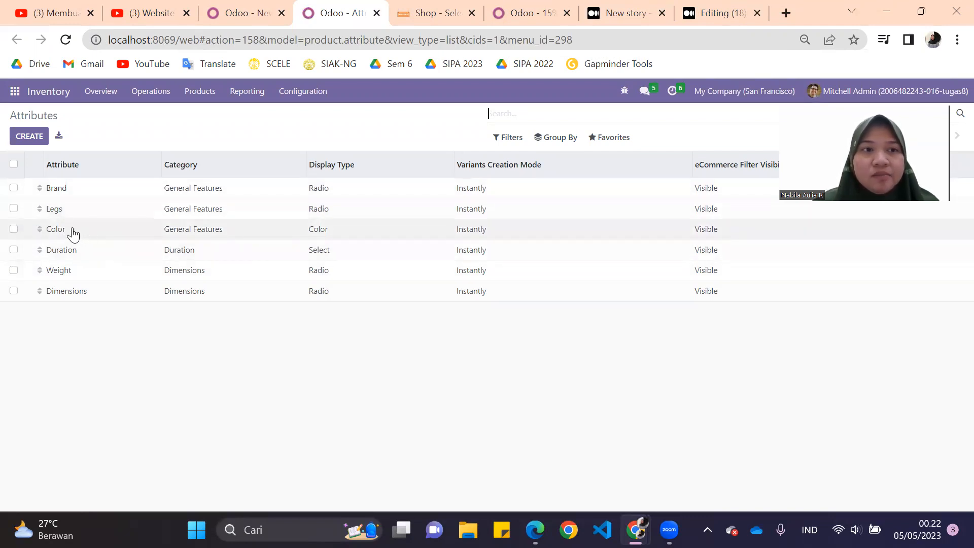
{"action": "left_click", "coordinate": [55, 229]}
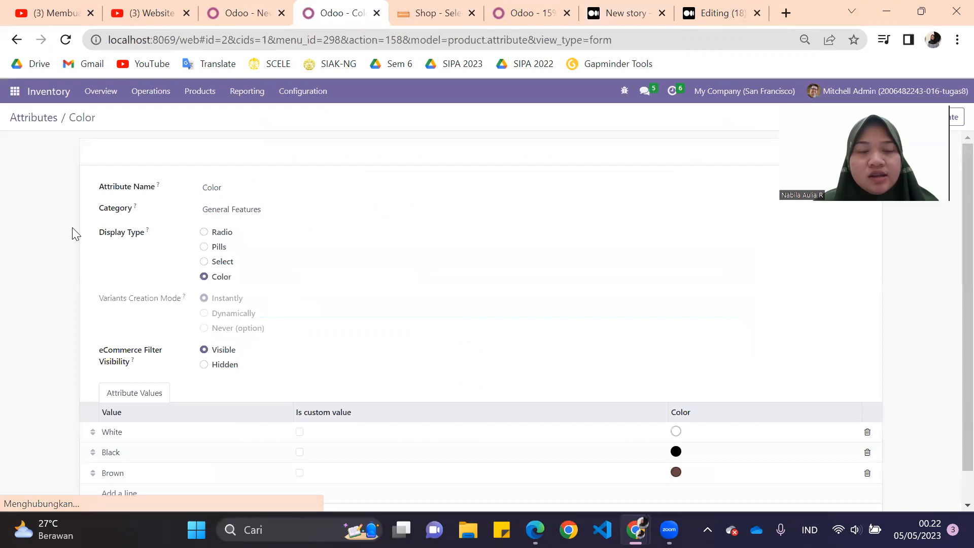
{"action": "scroll", "coordinate": [355, 313], "scroll_direction": "down", "scroll_amount": 1}
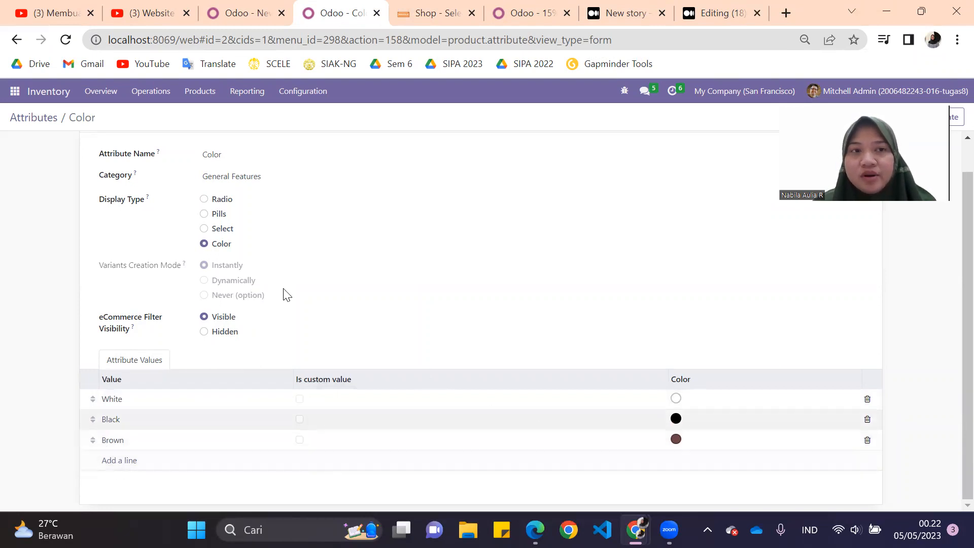
Return to the new Lemari product form and add a Brand attribute with the value Jati Indonesia
{"action": "left_click", "coordinate": [235, 6]}
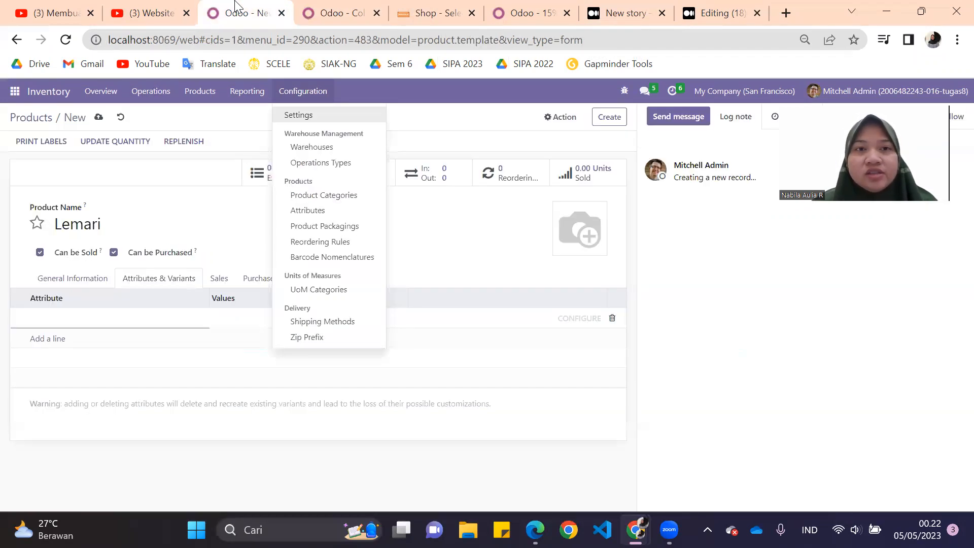
{"action": "left_click", "coordinate": [432, 118]}
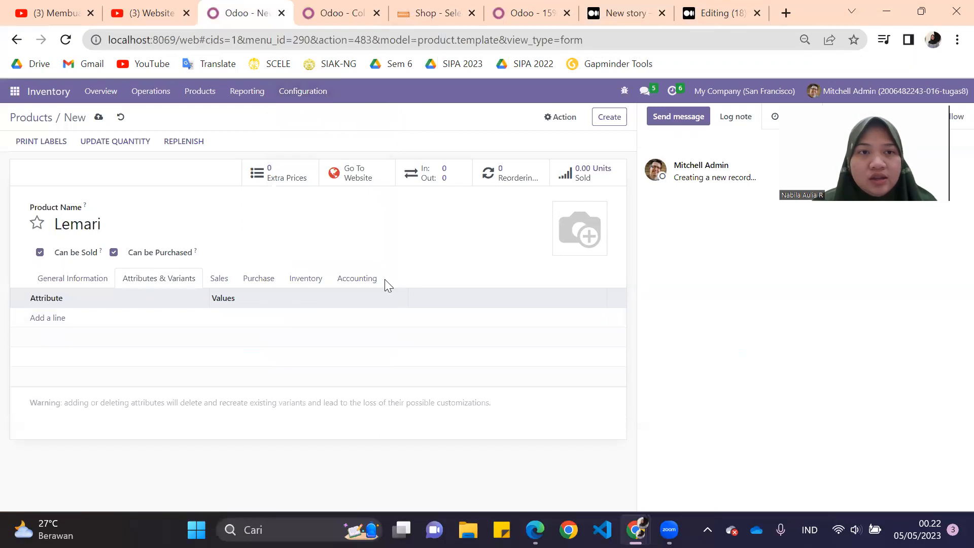
{"action": "left_click", "coordinate": [55, 321]}
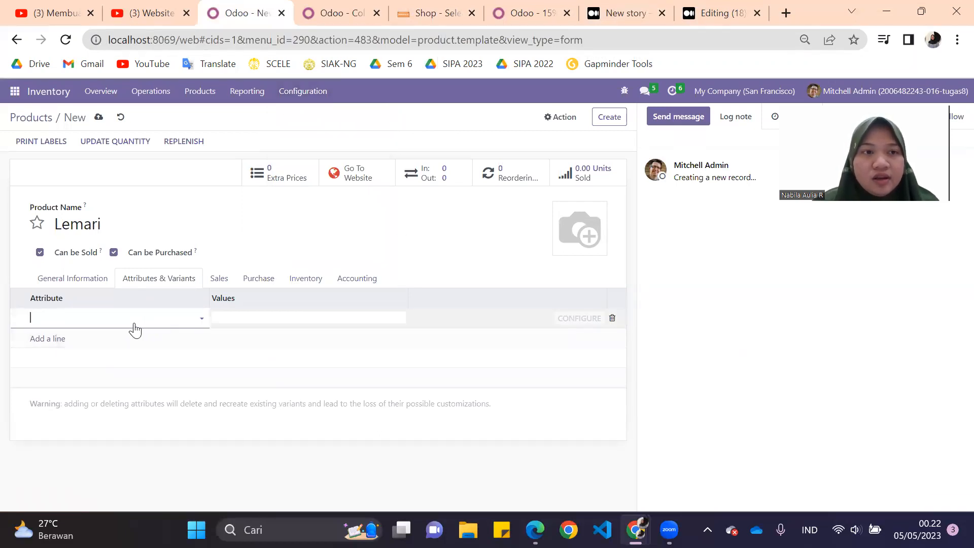
{"action": "left_click", "coordinate": [149, 321]}
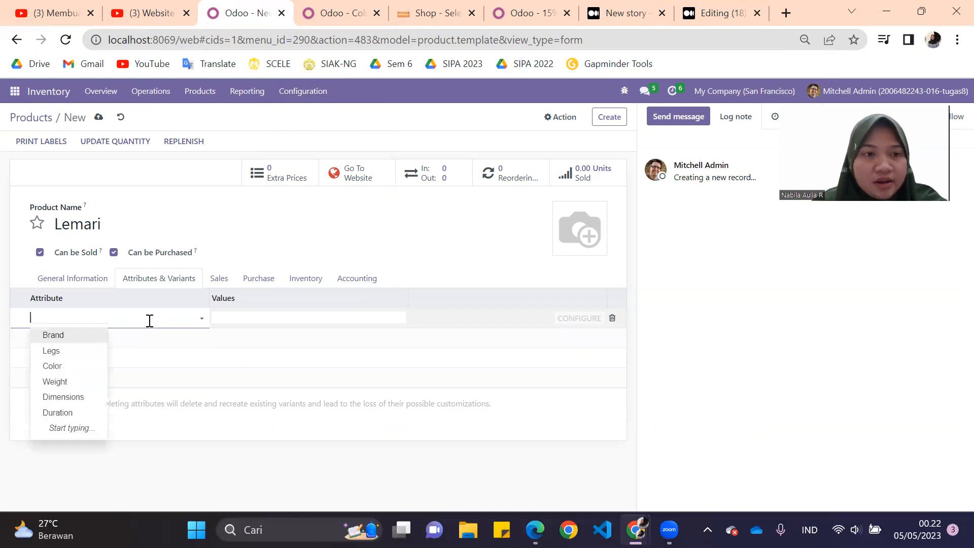
{"action": "left_click", "coordinate": [80, 337]}
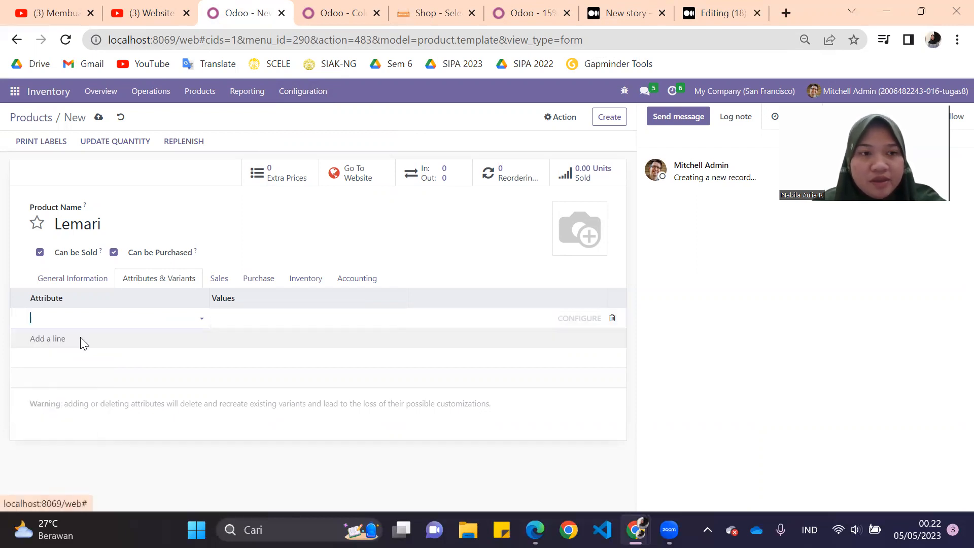
{"action": "left_click", "coordinate": [243, 319]}
{"action": "left_click", "coordinate": [252, 365]}
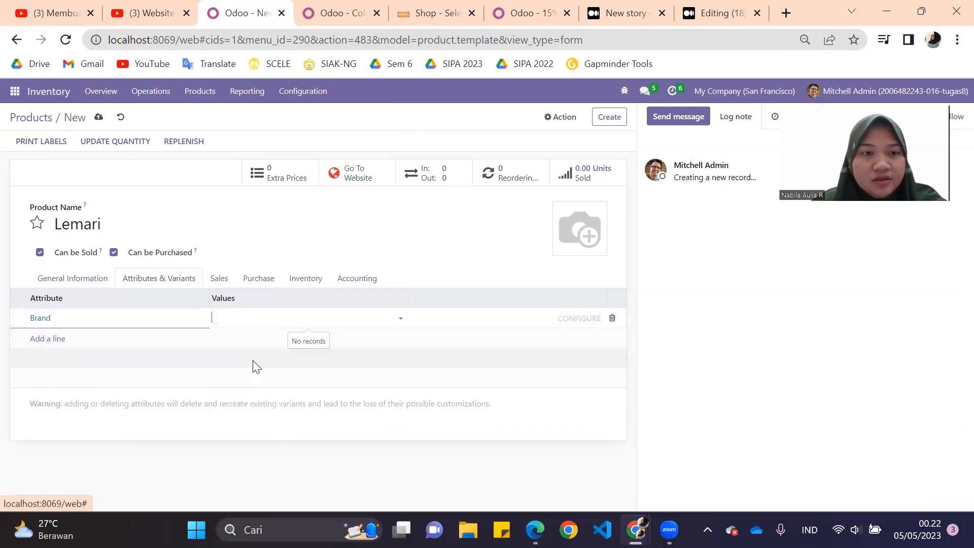
Add a Color attribute line to Lemari and choose a value for it
{"action": "left_click", "coordinate": [54, 342]}
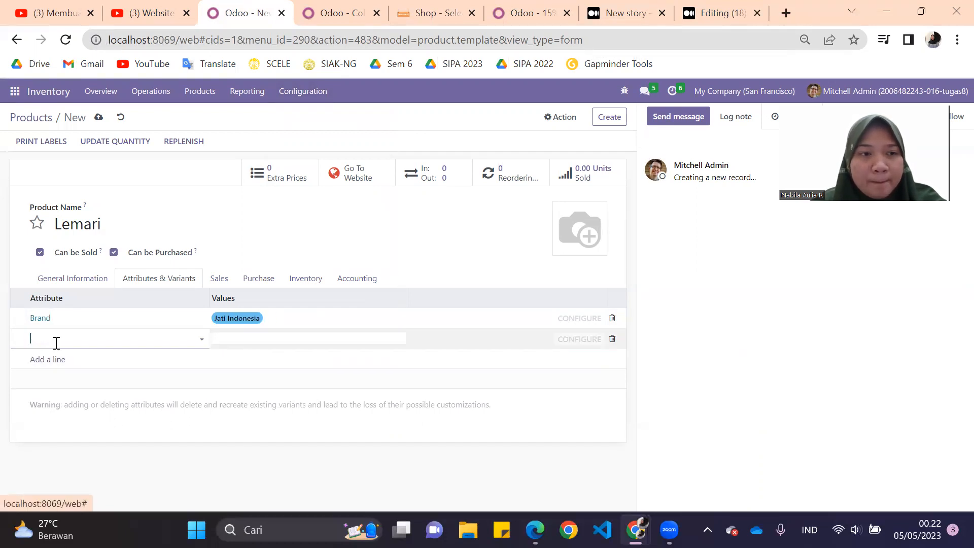
{"action": "left_click", "coordinate": [84, 339]}
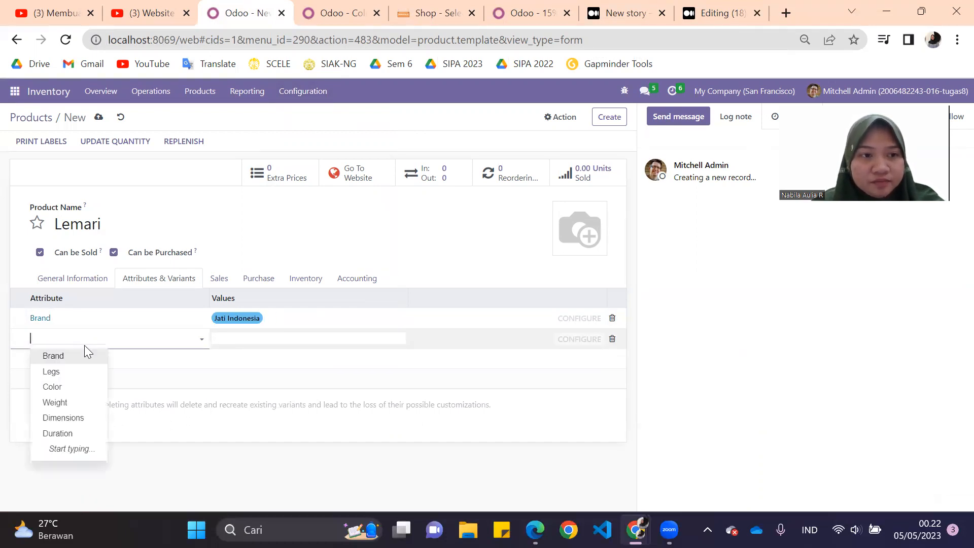
{"action": "left_click", "coordinate": [70, 382]}
{"action": "left_click", "coordinate": [296, 340]}
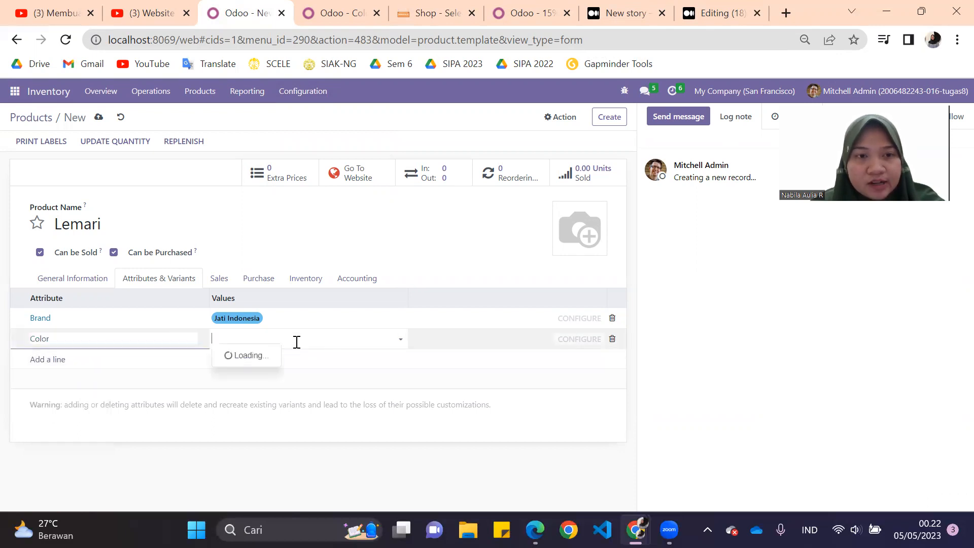
{"action": "left_click", "coordinate": [240, 386]}
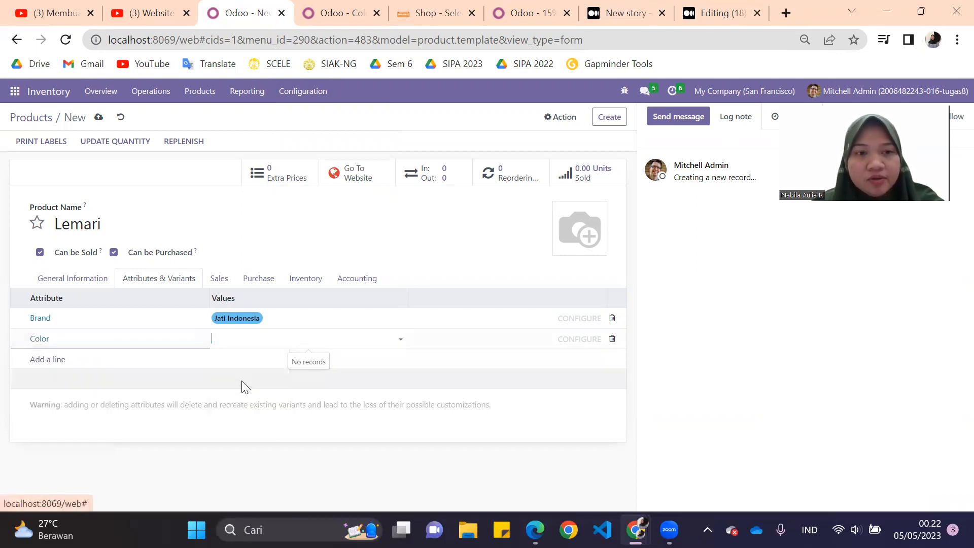
Give Lemari's Color attribute the values Brown and Black
{"action": "left_click", "coordinate": [281, 337]}
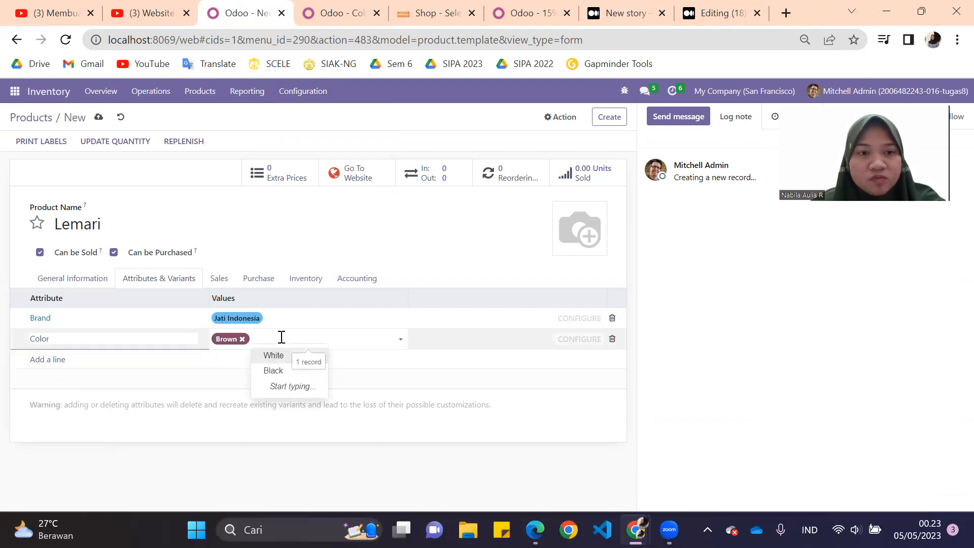
{"action": "left_click", "coordinate": [275, 369]}
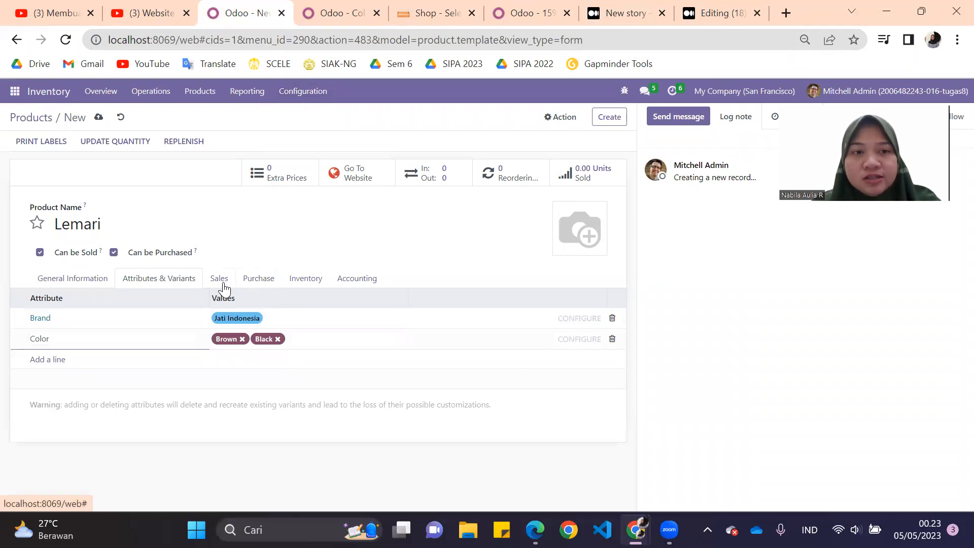
In Lemari's sales settings, add [MEJ] Meja as an optional product for upselling
{"action": "left_click", "coordinate": [223, 285]}
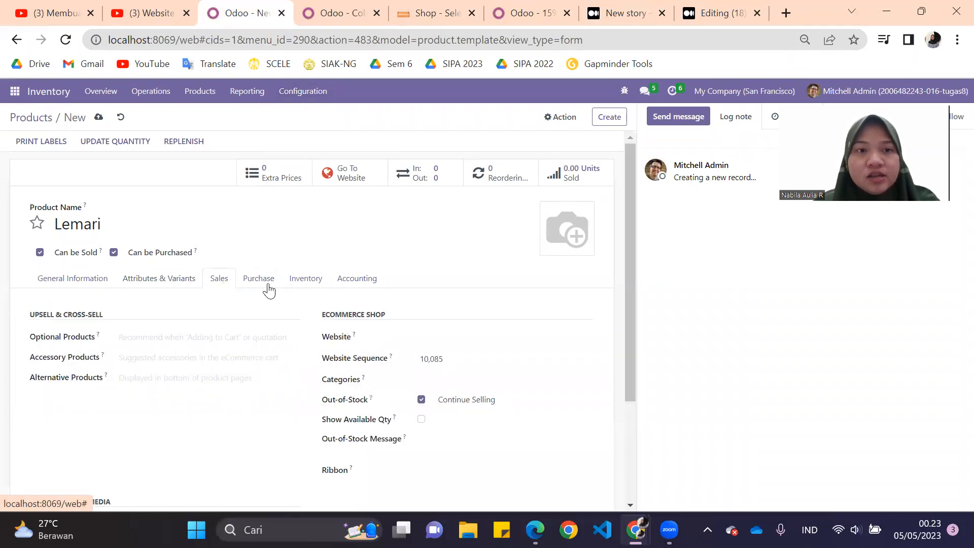
{"action": "scroll", "coordinate": [206, 355], "scroll_direction": "down", "scroll_amount": 1}
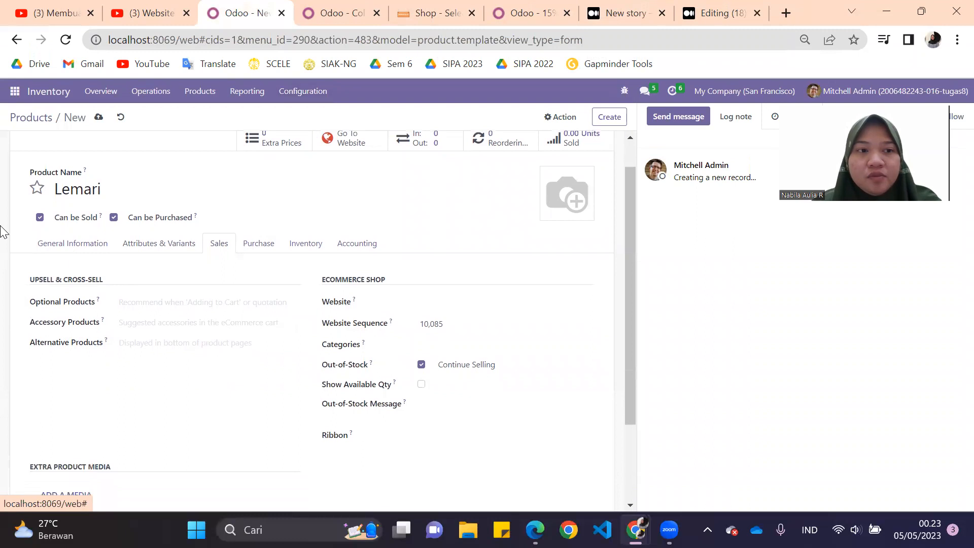
{"action": "left_click", "coordinate": [201, 305]}
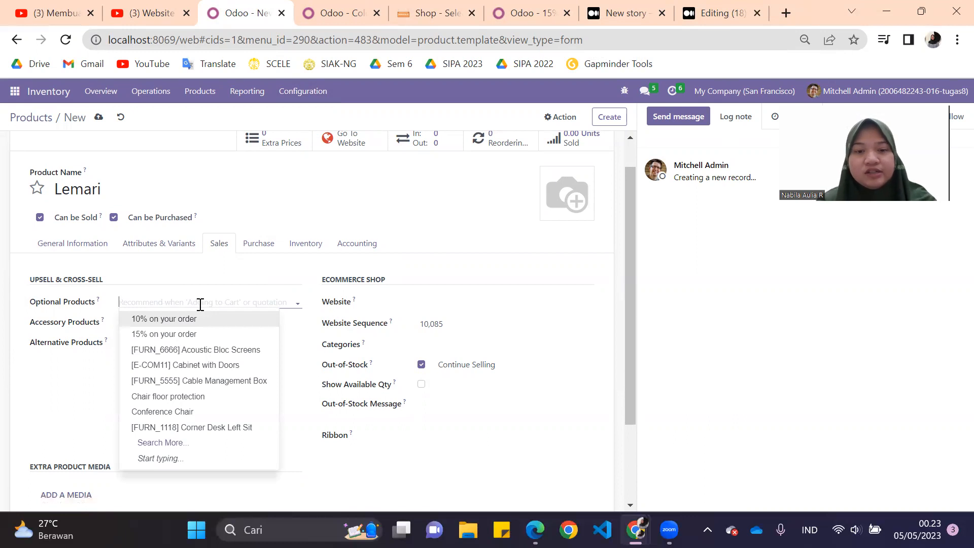
{"action": "type", "text": "mej"}
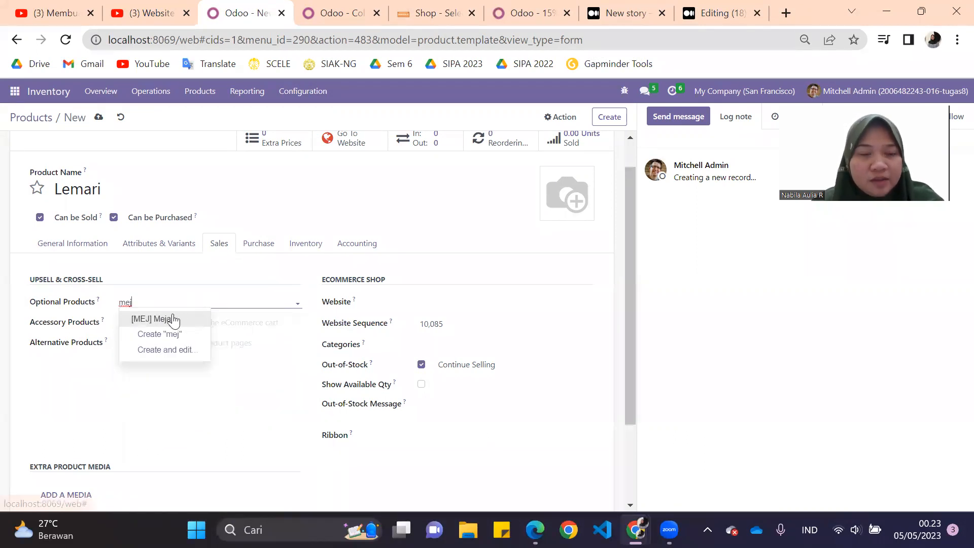
{"action": "left_click", "coordinate": [172, 319]}
Add Meja (Brown) and Meja (White) as accessory products for Lemari
{"action": "left_click", "coordinate": [155, 325]}
{"action": "type", "text": "meja"}
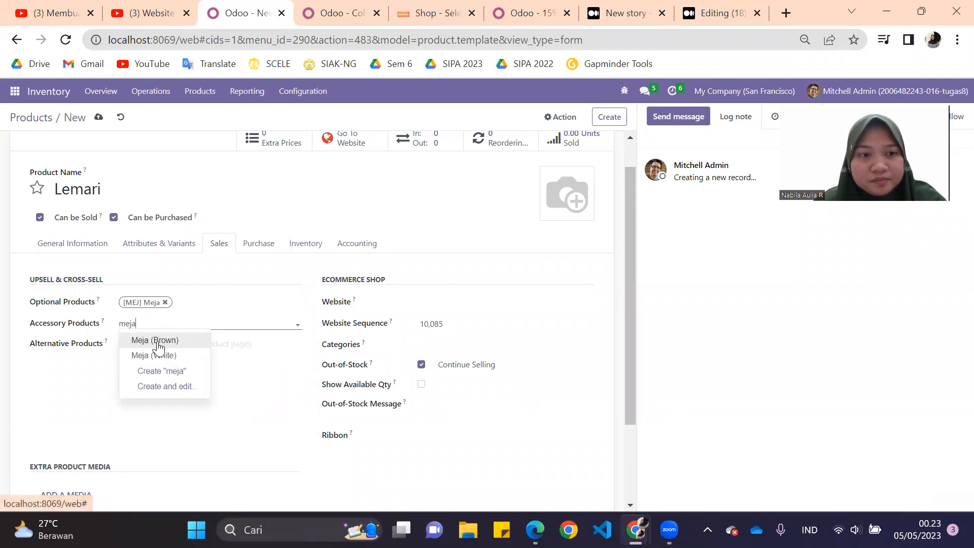
{"action": "left_click", "coordinate": [157, 345]}
{"action": "type", "text": "meja"}
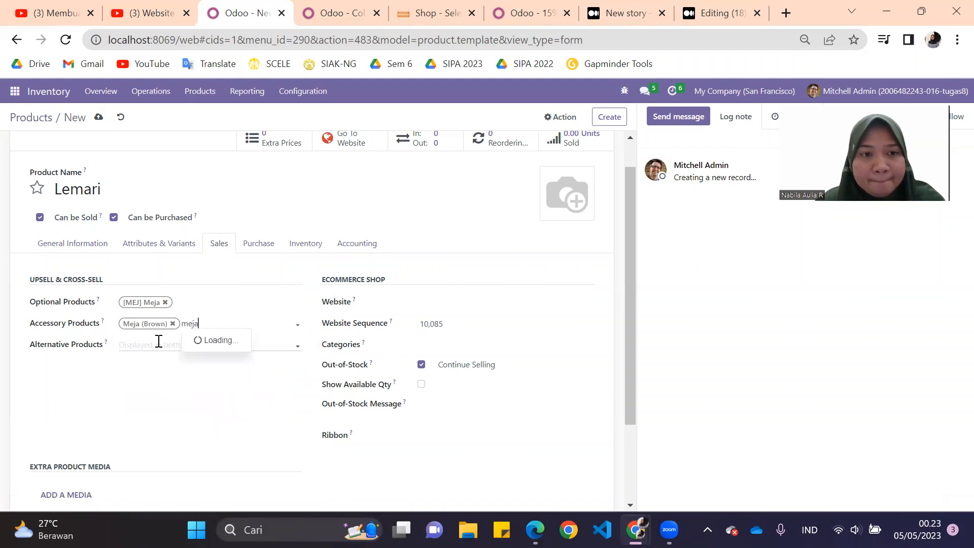
{"action": "left_click", "coordinate": [218, 339]}
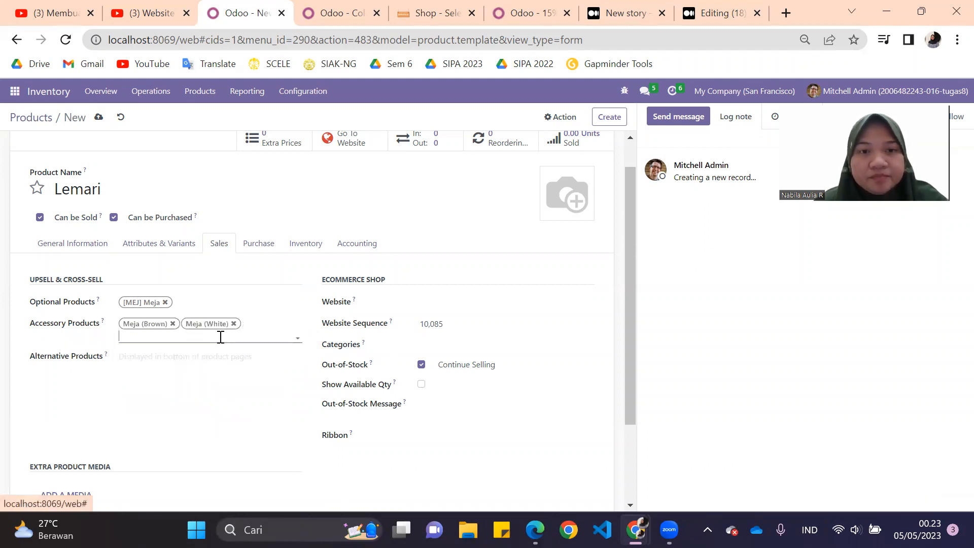
Assign Lemari to the Indramaju Shop website and the Furnitures eCommerce category
{"action": "left_click", "coordinate": [458, 301]}
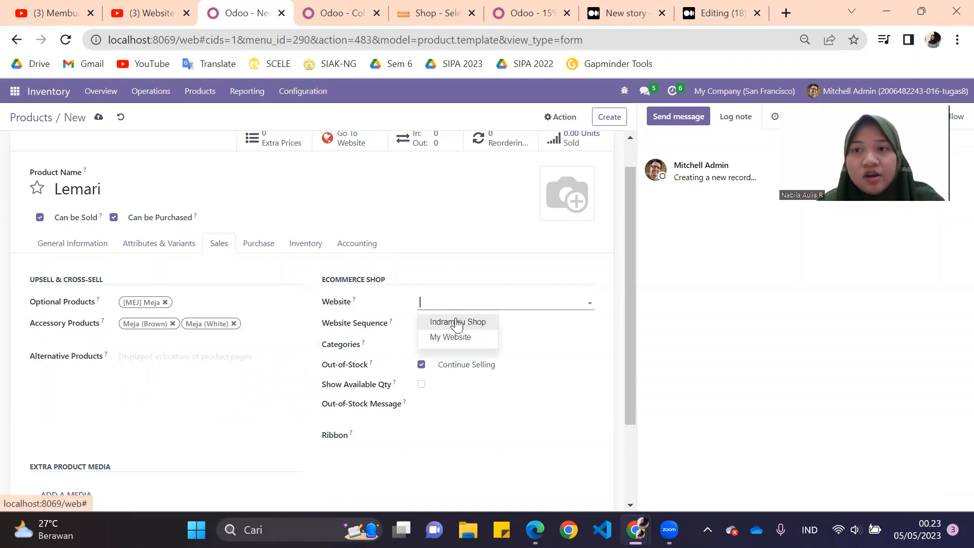
{"action": "left_click", "coordinate": [457, 323]}
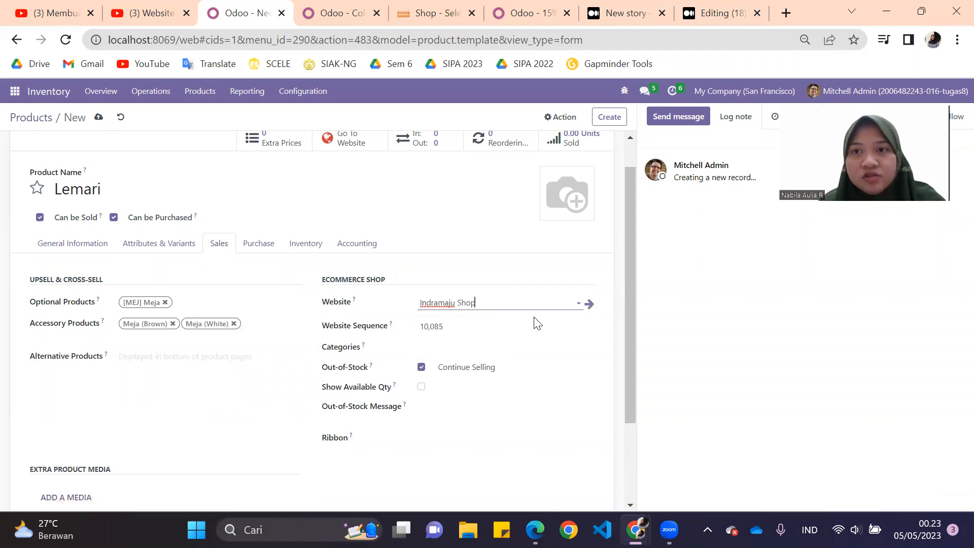
{"action": "left_click", "coordinate": [467, 347]}
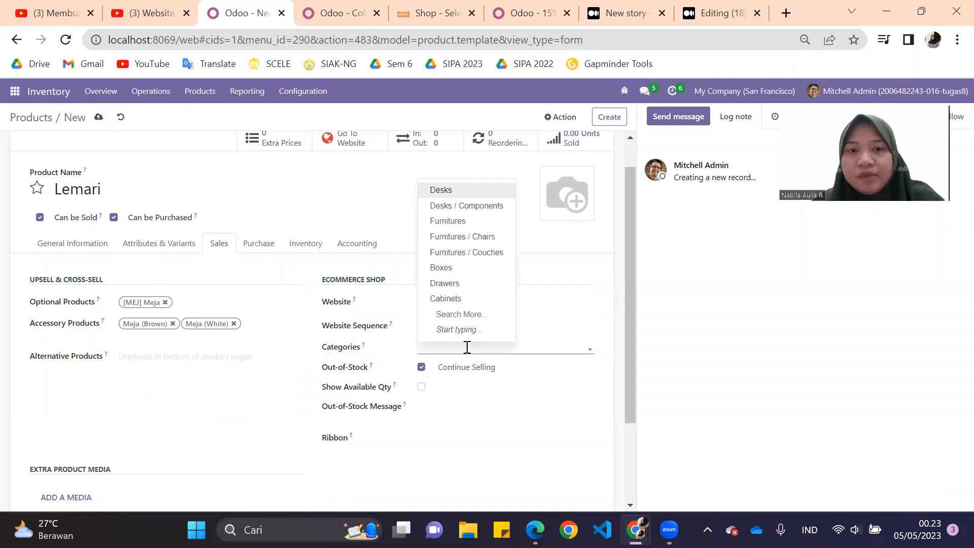
{"action": "left_click", "coordinate": [477, 221]}
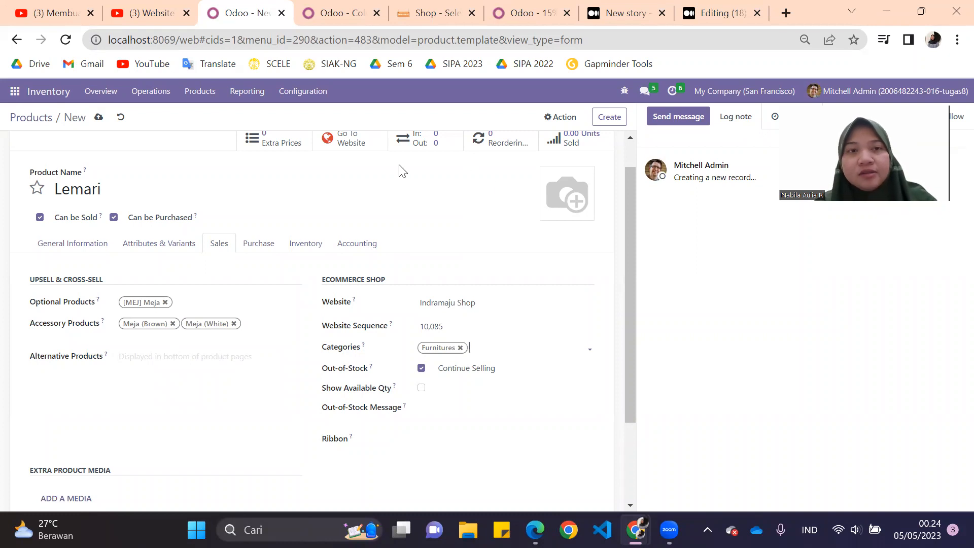
{"action": "left_click", "coordinate": [331, 7]}
{"action": "left_click", "coordinate": [15, 91]}
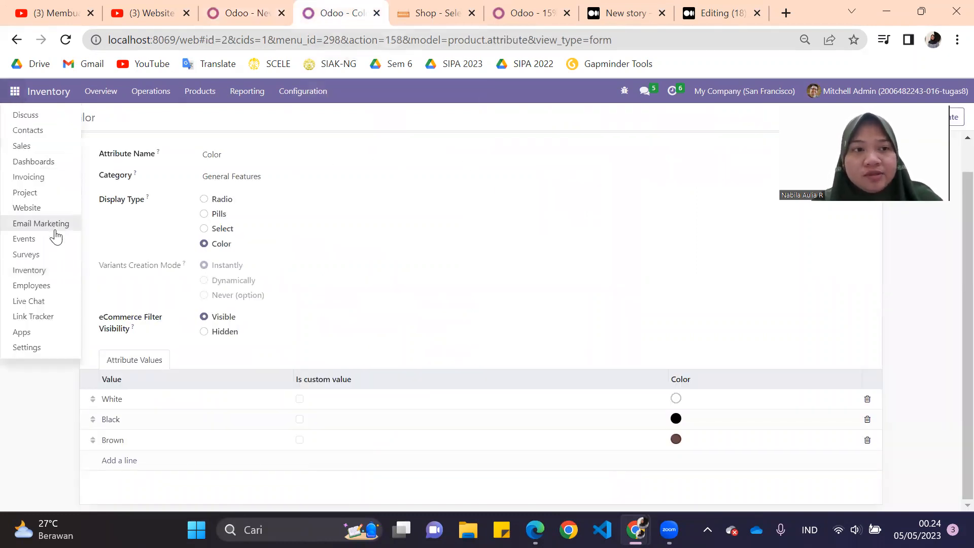
{"action": "left_click", "coordinate": [40, 212]}
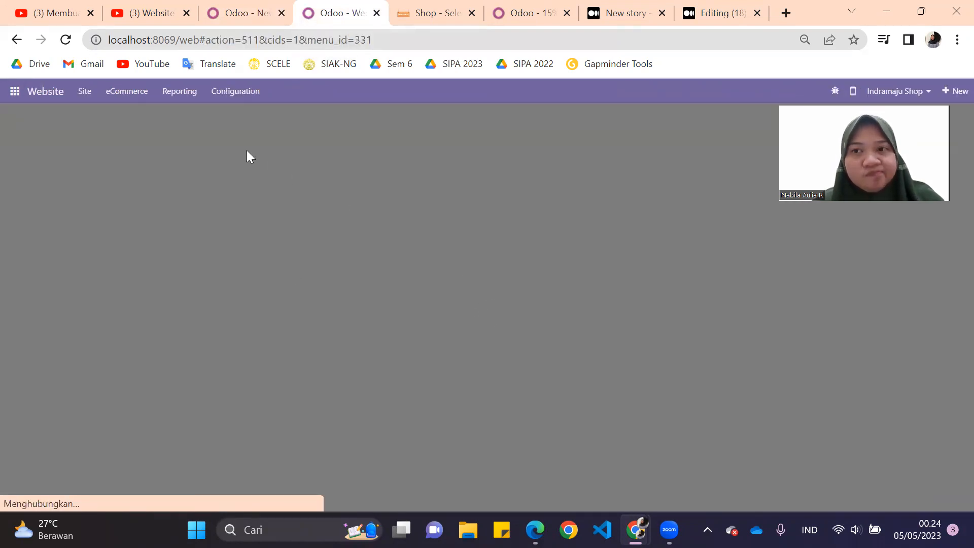
{"action": "left_click", "coordinate": [135, 93]}
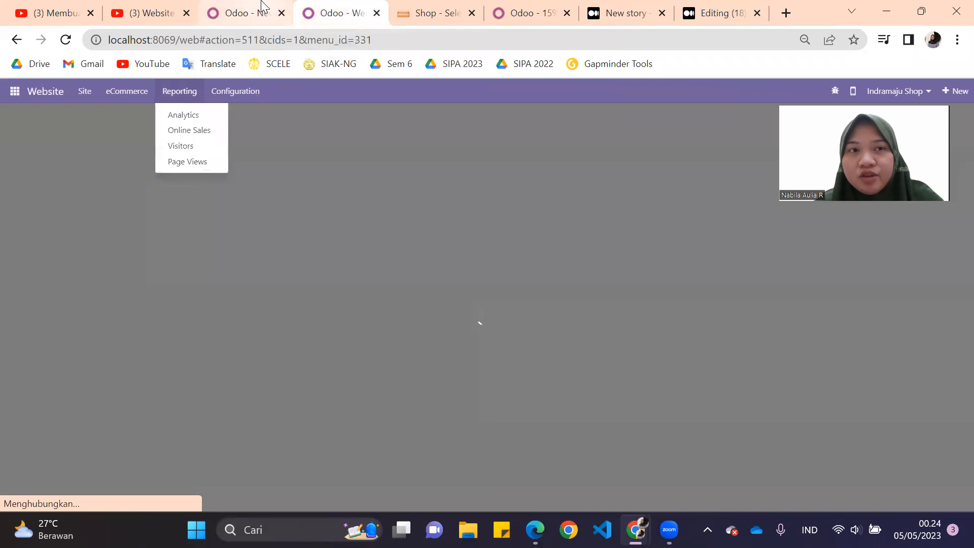
{"action": "left_click", "coordinate": [377, 13]}
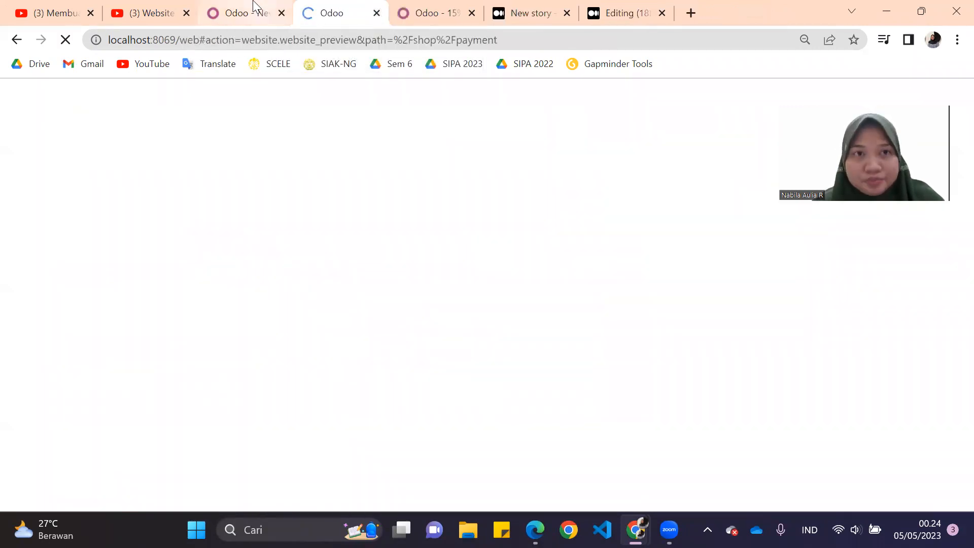
{"action": "left_click", "coordinate": [253, 6]}
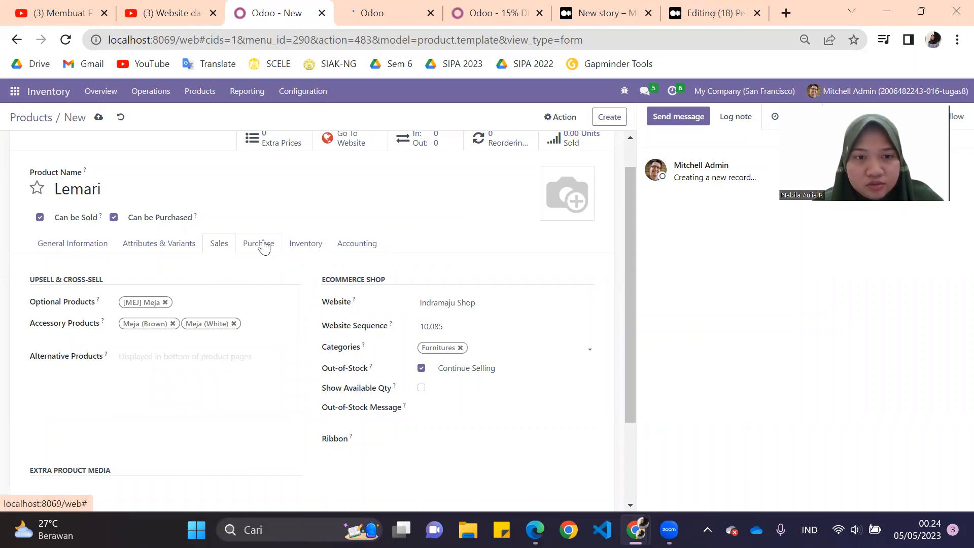
Enable showing Lemari's available quantity and set its out-of-stock message to "Produk Habis Terjual"
{"action": "scroll", "coordinate": [357, 365], "scroll_direction": "down", "scroll_amount": 1}
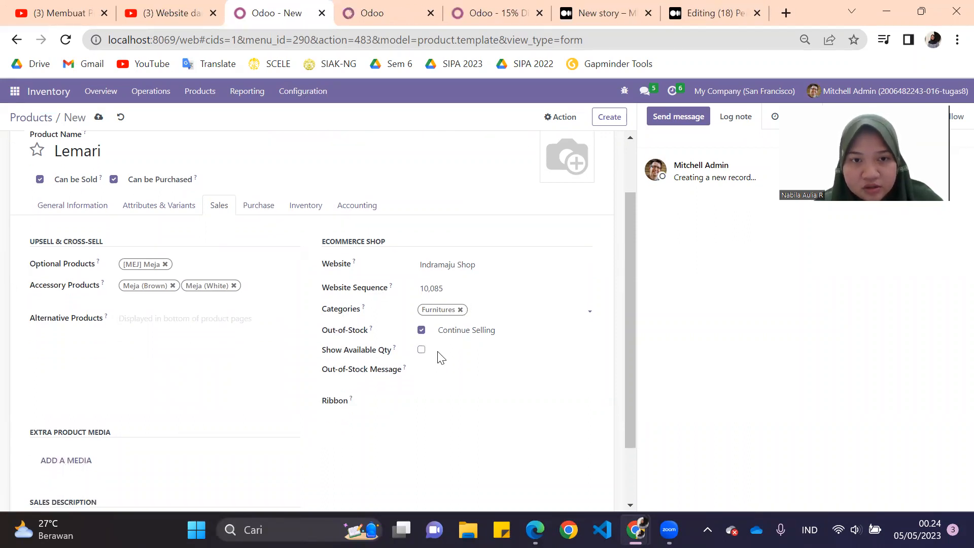
{"action": "left_click", "coordinate": [420, 351]}
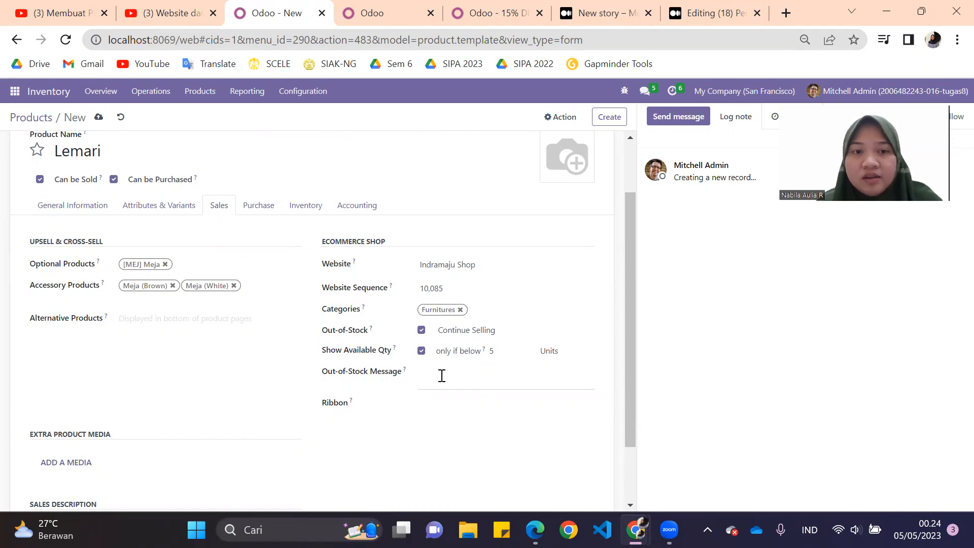
{"action": "left_click", "coordinate": [442, 380]}
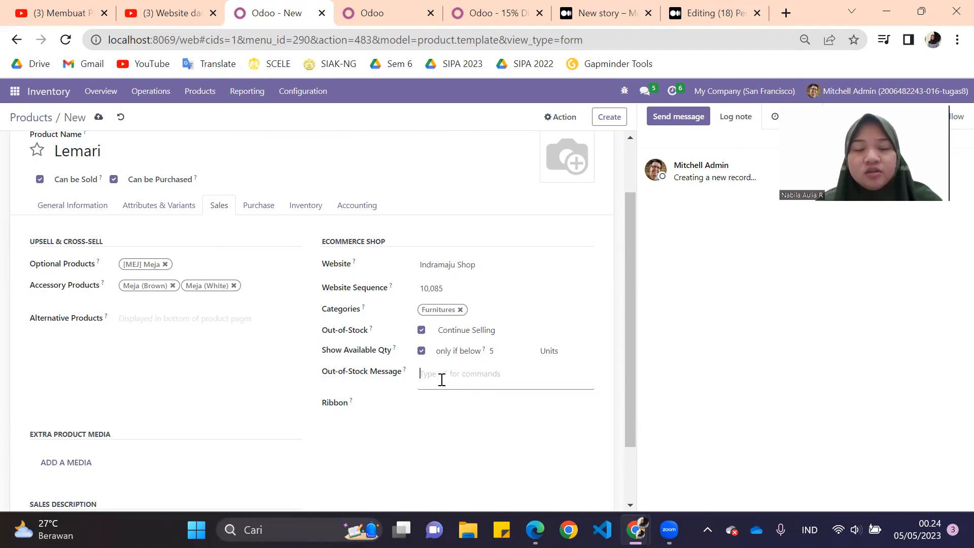
{"action": "type", "text": "Produk Habis Terjual"}
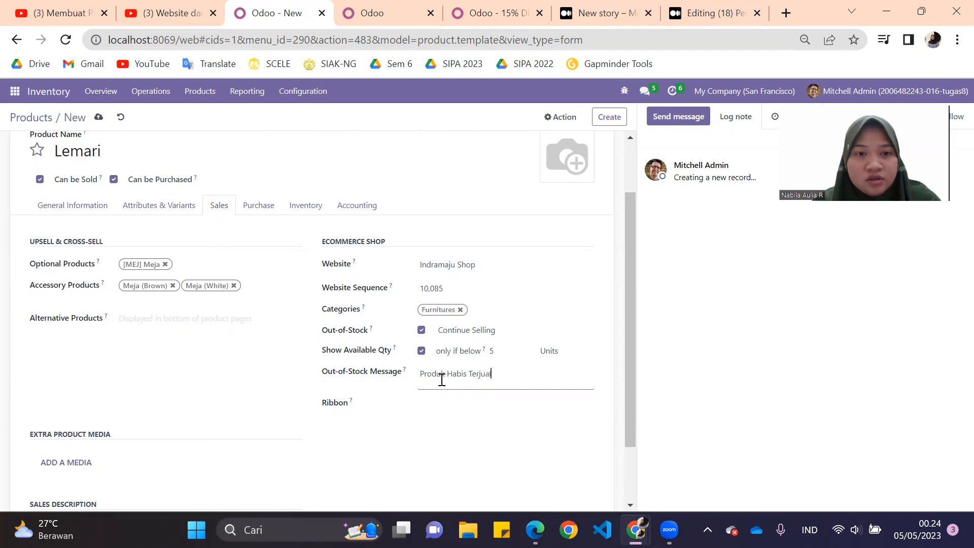
{"action": "scroll", "coordinate": [442, 380], "scroll_direction": "down", "scroll_amount": 2}
{"action": "scroll", "coordinate": [209, 387], "scroll_direction": "up", "scroll_amount": 3}
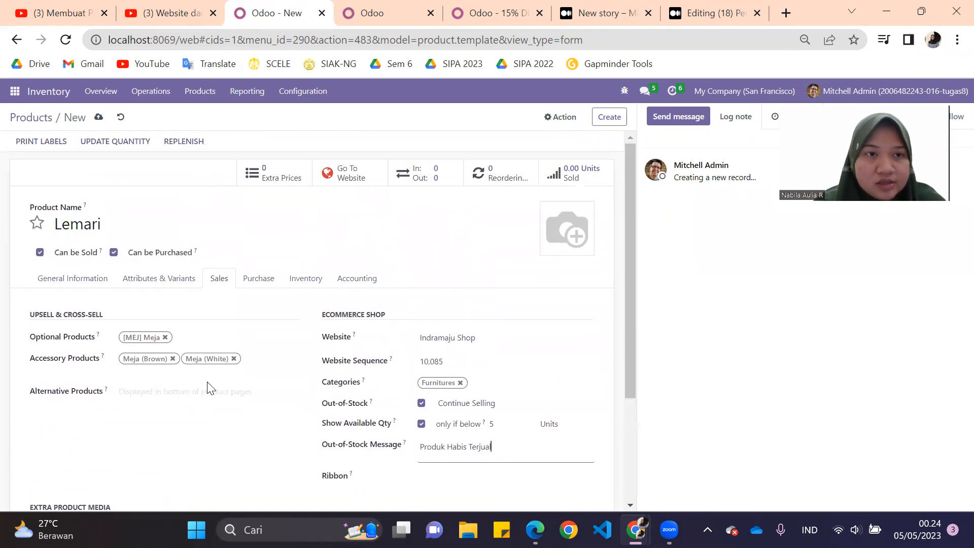
Check Lemari's purchase, inventory and general information settings, and save the new product
{"action": "left_click", "coordinate": [265, 285]}
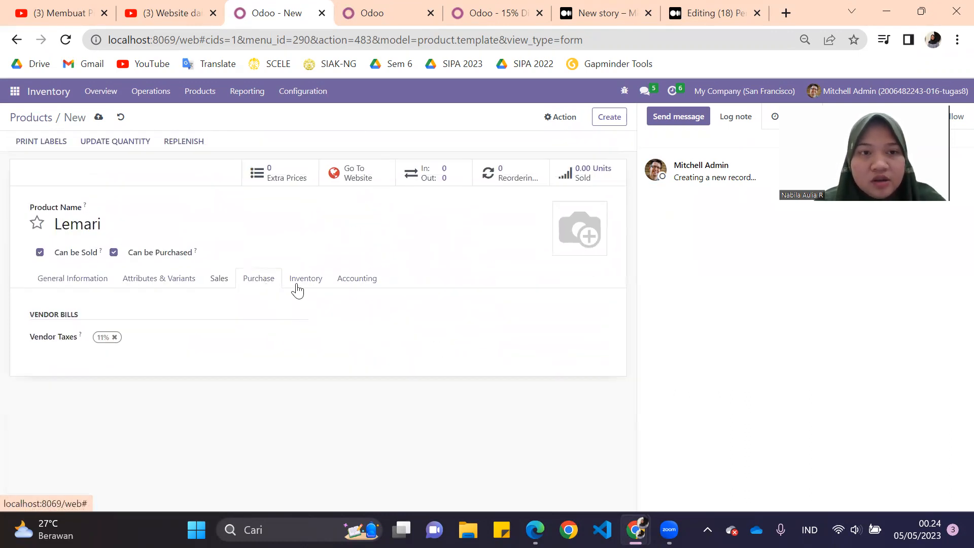
{"action": "left_click", "coordinate": [316, 286]}
{"action": "left_click", "coordinate": [356, 280]}
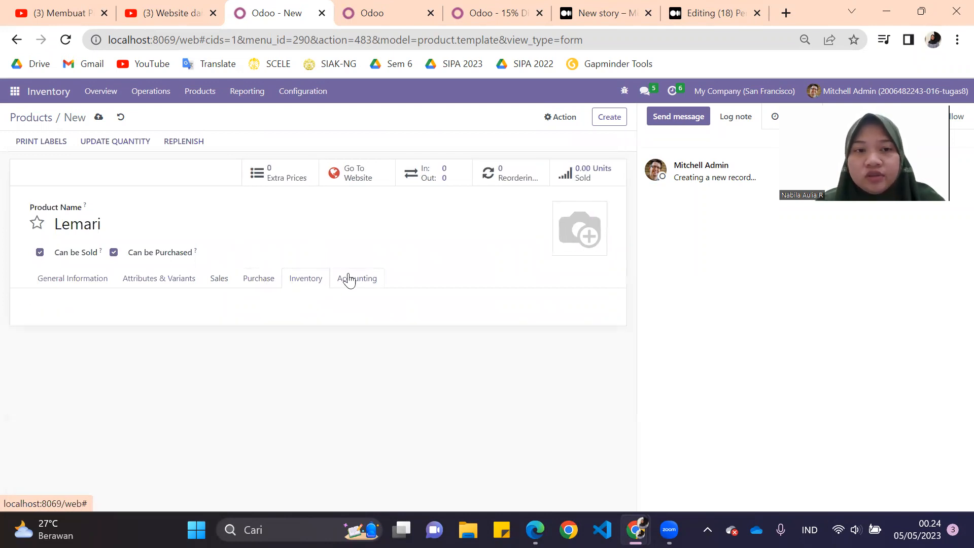
{"action": "left_click", "coordinate": [257, 284]}
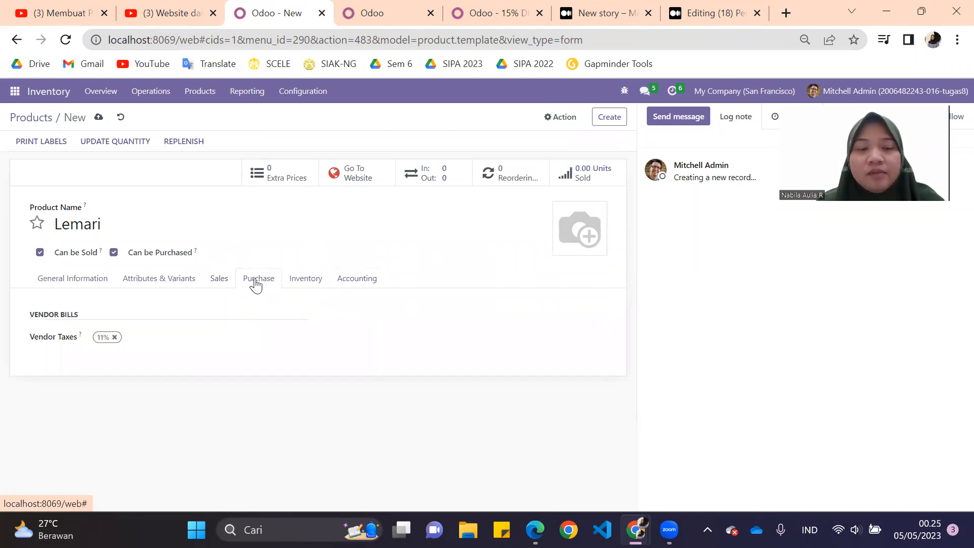
{"action": "left_click", "coordinate": [83, 282]}
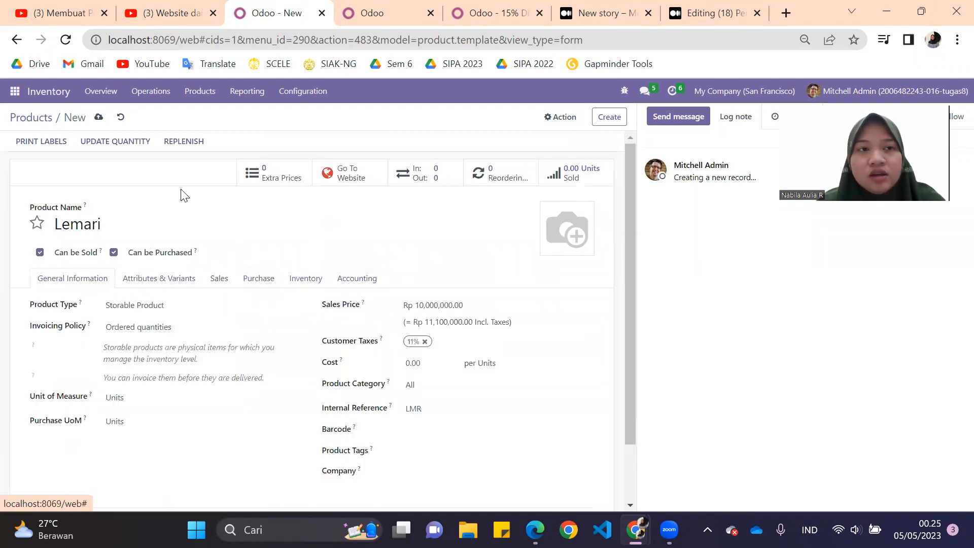
{"action": "left_click", "coordinate": [98, 119]}
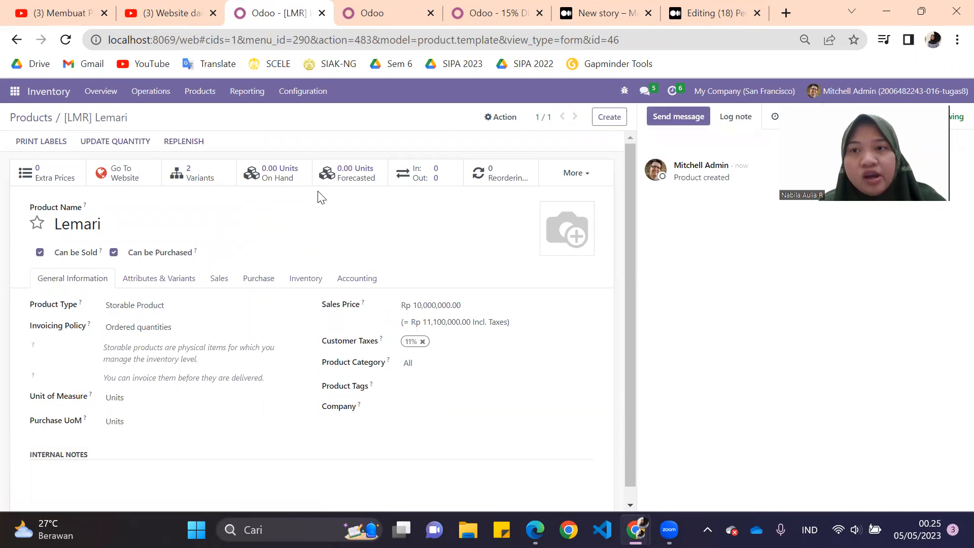
Open Lemari's on-hand stock and create a stock line for Lemari (Brown) with a counted quantity of 20
{"action": "left_click", "coordinate": [286, 178]}
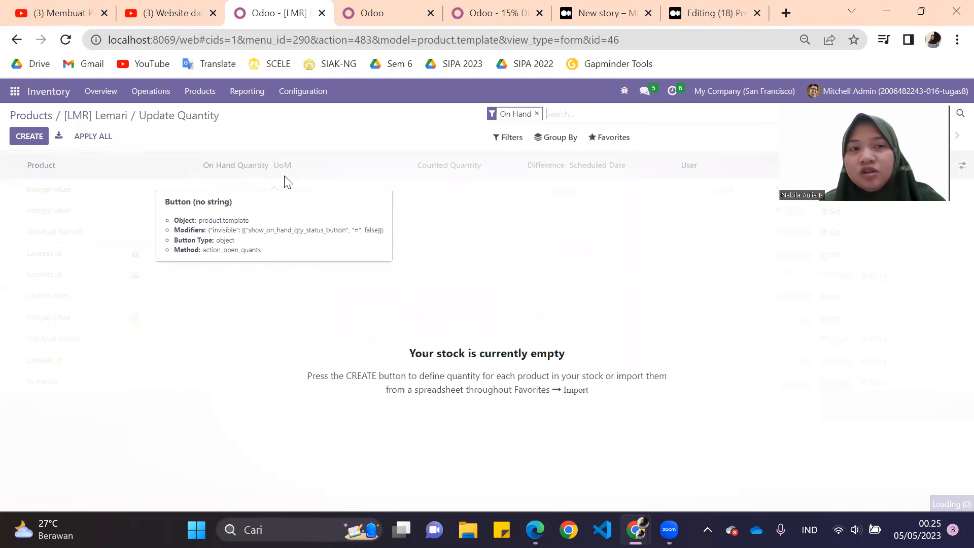
{"action": "left_click", "coordinate": [30, 141]}
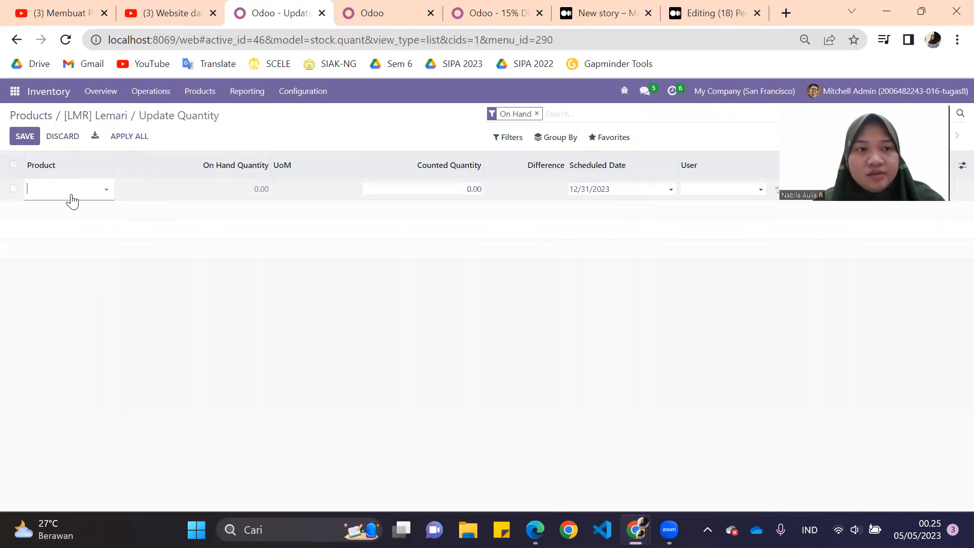
{"action": "left_click", "coordinate": [65, 192]}
{"action": "left_click", "coordinate": [76, 205]}
{"action": "left_click", "coordinate": [412, 187]}
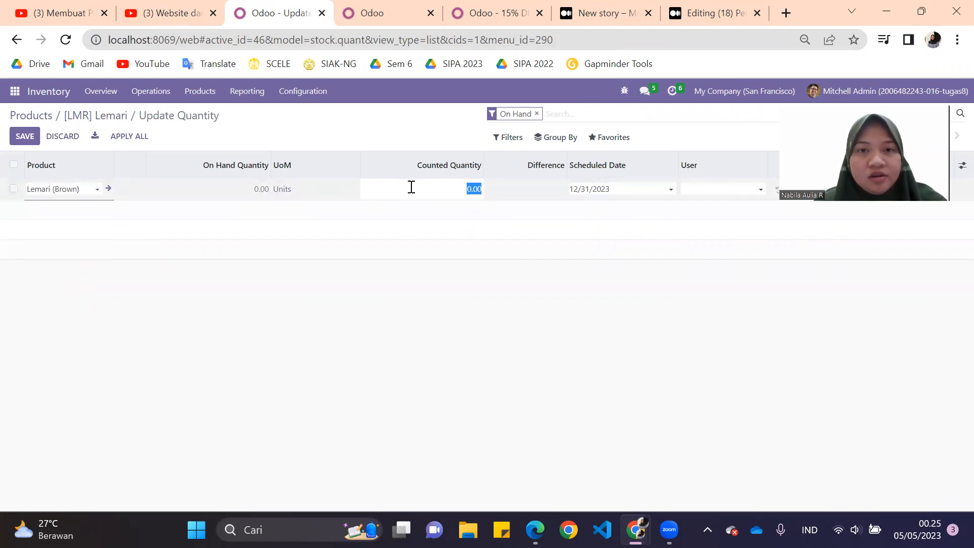
{"action": "type", "text": "20"}
{"action": "key", "text": "BackSpace"}
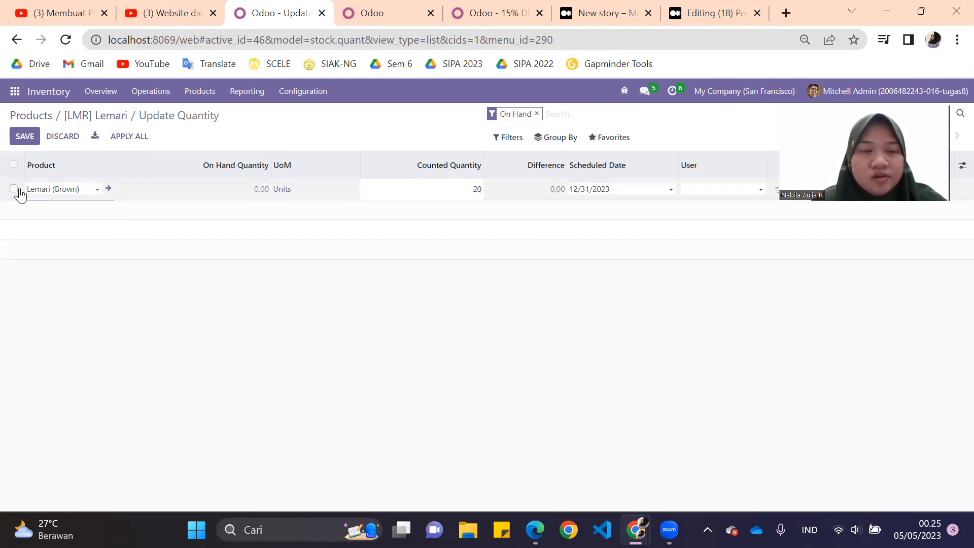
{"action": "left_click", "coordinate": [97, 217]}
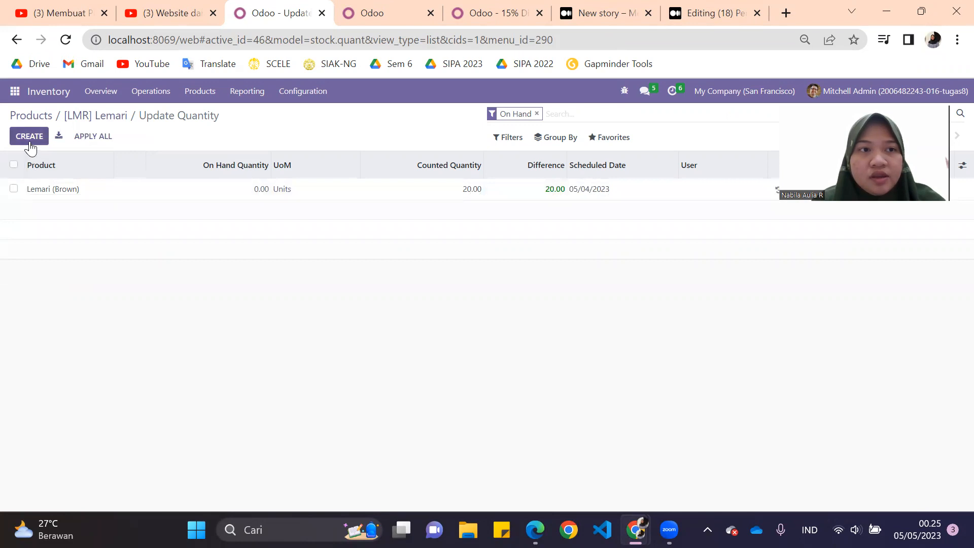
Add a stock line for Lemari (Black) with a counted quantity of 20 and apply all the inventory adjustments
{"action": "left_click", "coordinate": [29, 137]}
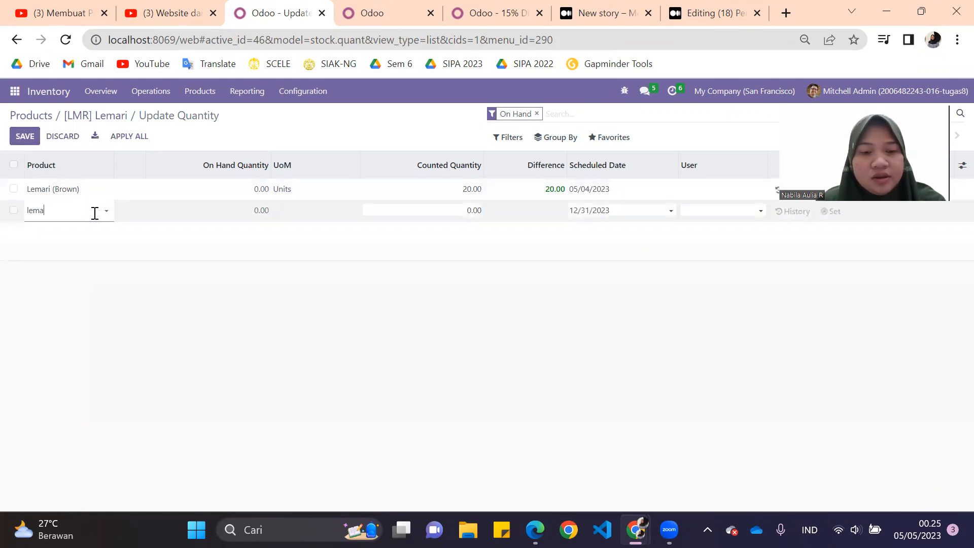
{"action": "left_click", "coordinate": [87, 243]}
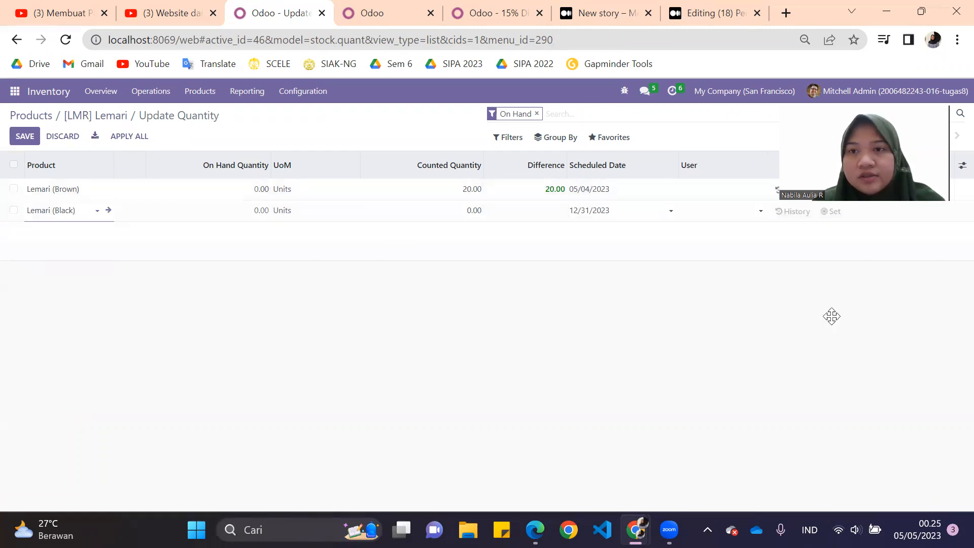
{"action": "left_click_drag", "start_coordinate": [839, 138], "coordinate": [832, 316]}
{"action": "left_click", "coordinate": [450, 218]}
{"action": "type", "text": "2"}
{"action": "left_click", "coordinate": [481, 277]}
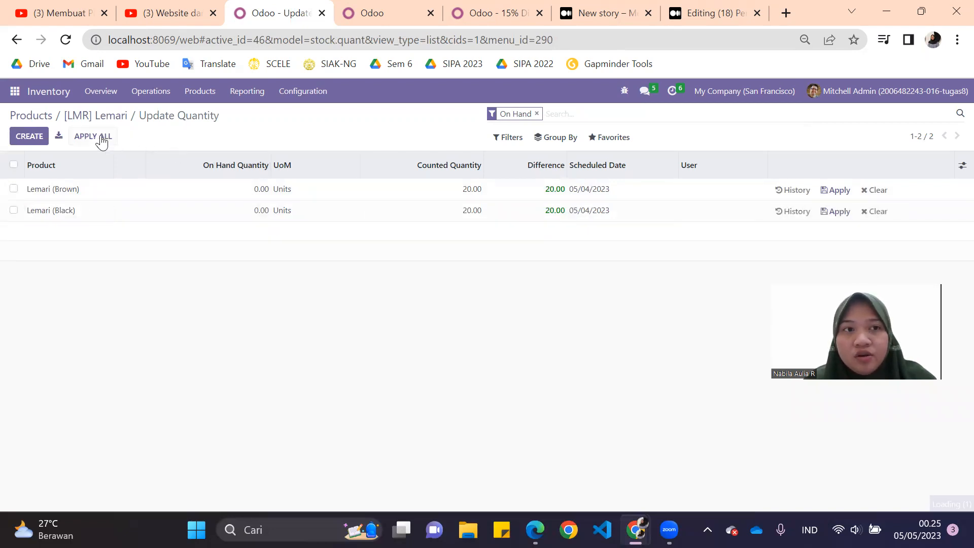
{"action": "left_click", "coordinate": [101, 138]}
{"action": "left_click", "coordinate": [215, 206]}
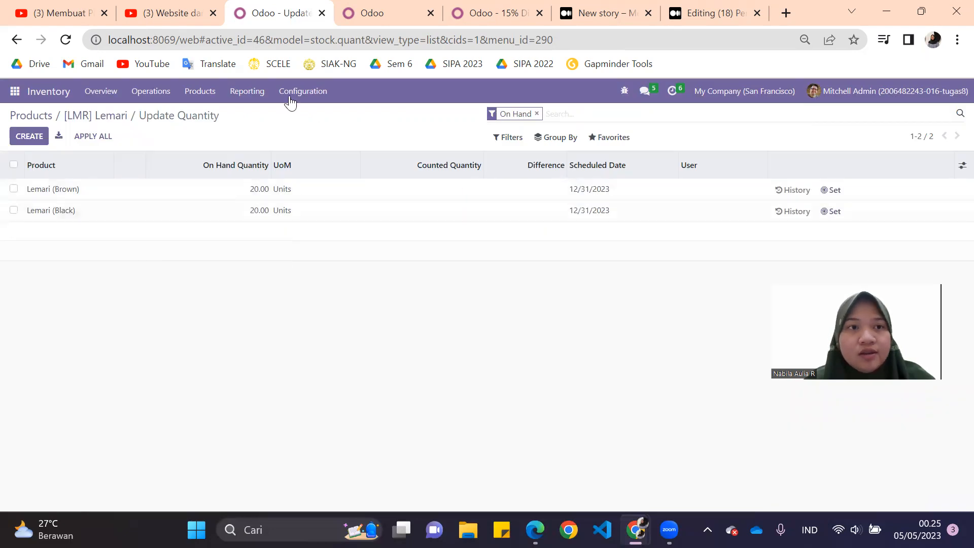
Return to the Lemari product, go to its page on the website and publish it
{"action": "left_click", "coordinate": [100, 121]}
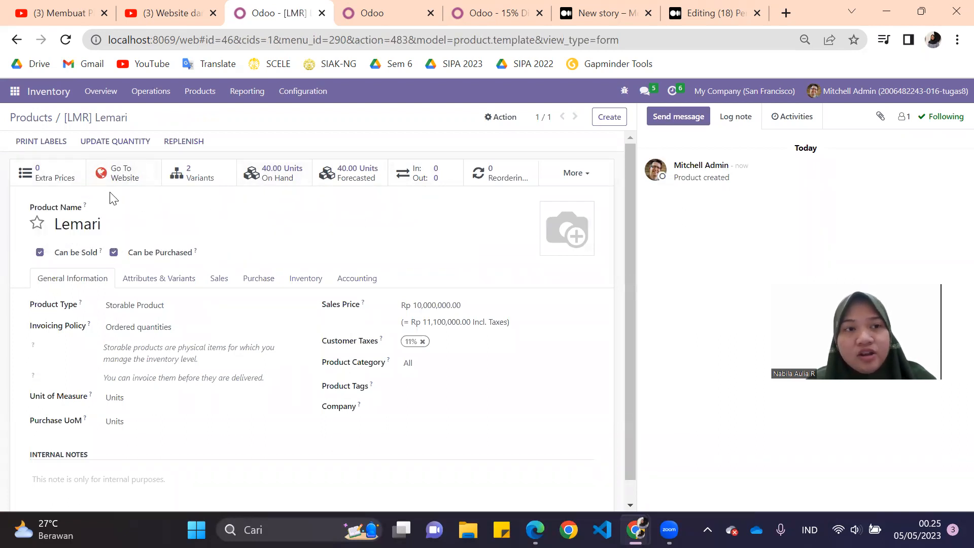
{"action": "left_click", "coordinate": [142, 181]}
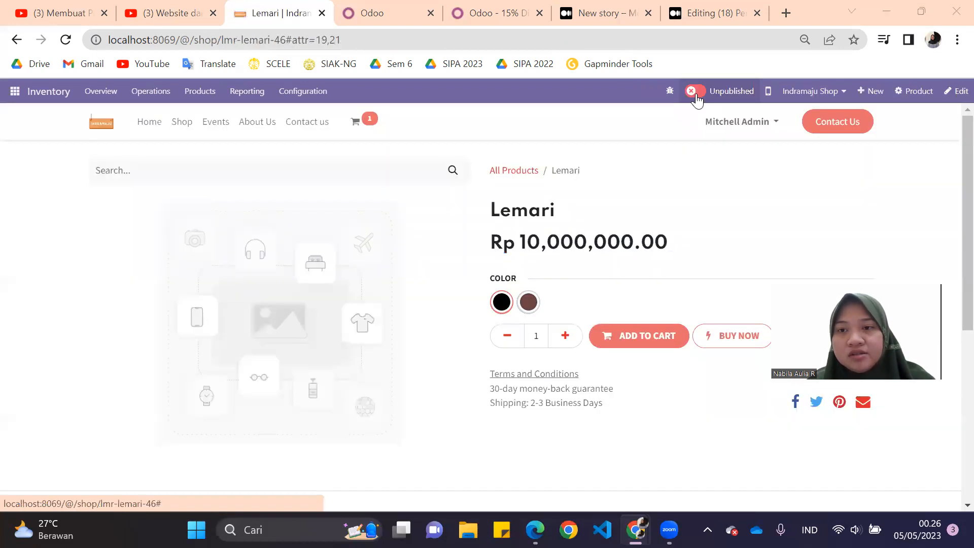
{"action": "left_click", "coordinate": [696, 91]}
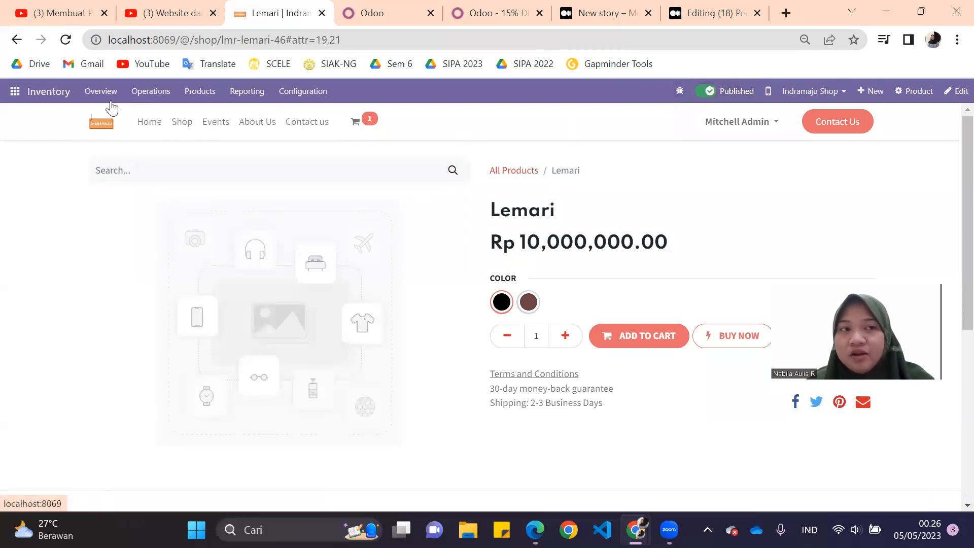
Go back to the inventory product list and open the Lemari product record
{"action": "left_click", "coordinate": [212, 101]}
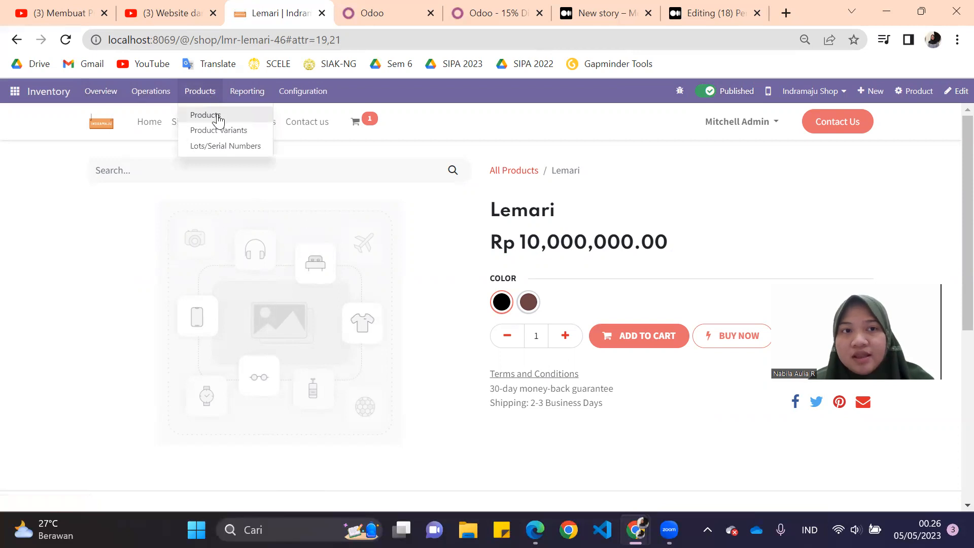
{"action": "left_click", "coordinate": [213, 115]}
{"action": "scroll", "coordinate": [249, 213], "scroll_direction": "down", "scroll_amount": 3}
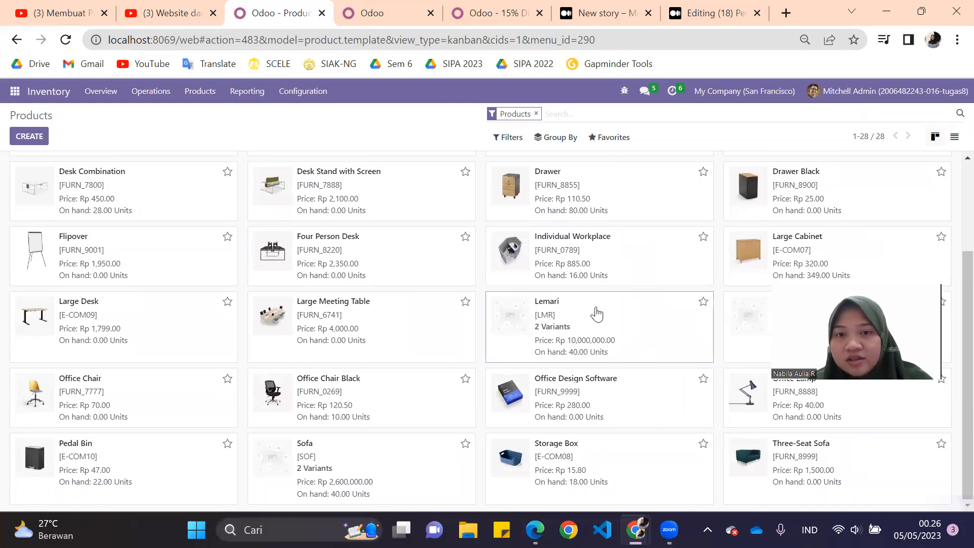
{"action": "left_click", "coordinate": [593, 314]}
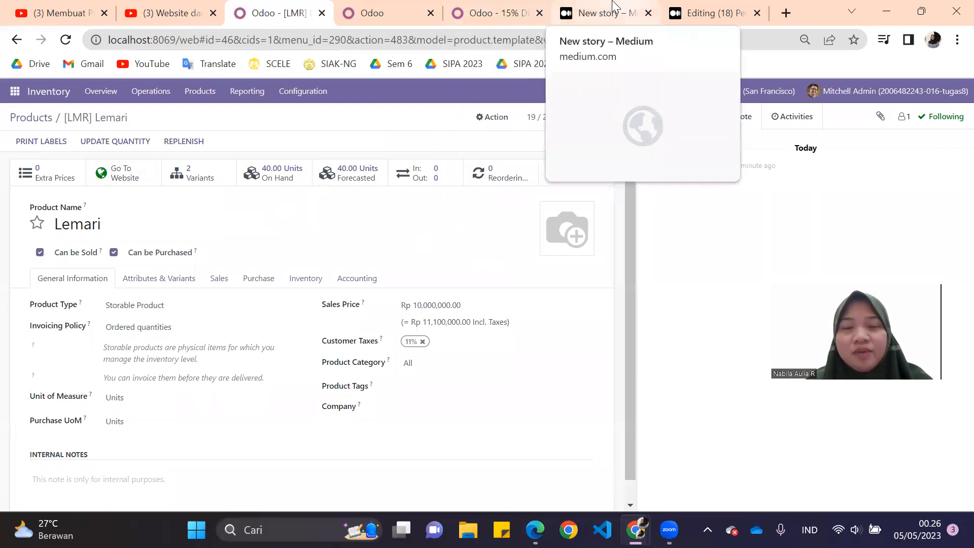
Switch to the Medium draft and review its sections on eCommerce categories, product attributes, sales settings and publishing
{"action": "left_click", "coordinate": [626, 11]}
{"action": "scroll", "coordinate": [382, 343], "scroll_direction": "down", "scroll_amount": 15}
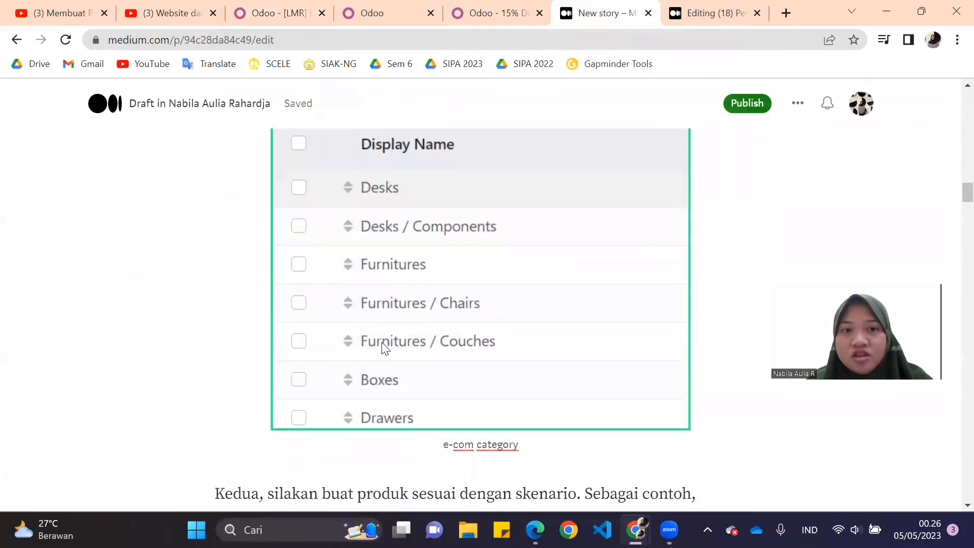
{"action": "scroll", "coordinate": [382, 348], "scroll_direction": "down", "scroll_amount": 20}
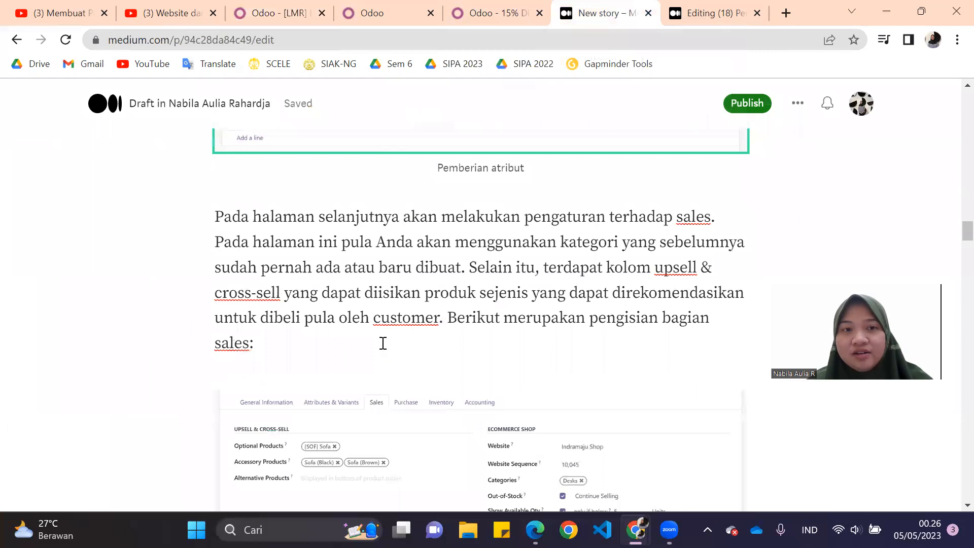
{"action": "scroll", "coordinate": [384, 343], "scroll_direction": "down", "scroll_amount": 11}
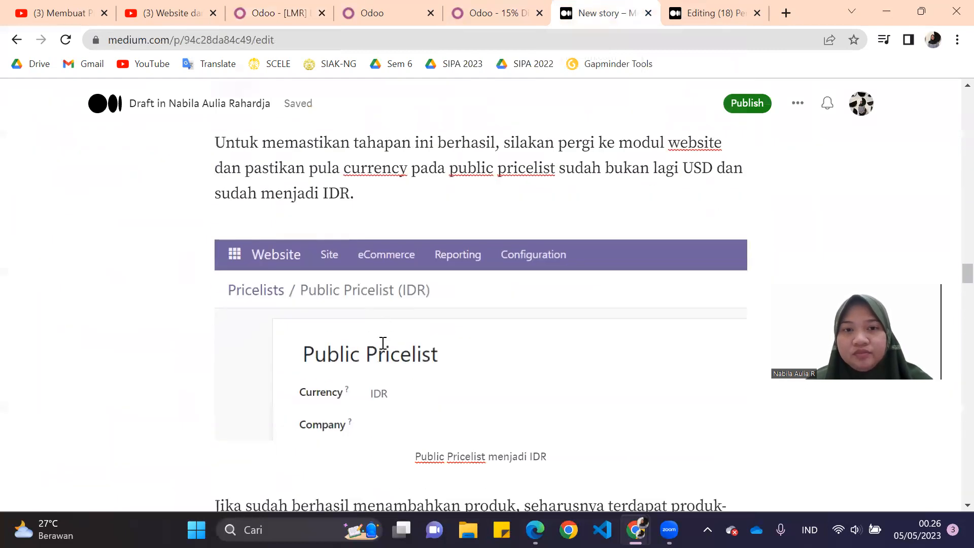
{"action": "scroll", "coordinate": [383, 343], "scroll_direction": "up", "scroll_amount": 15}
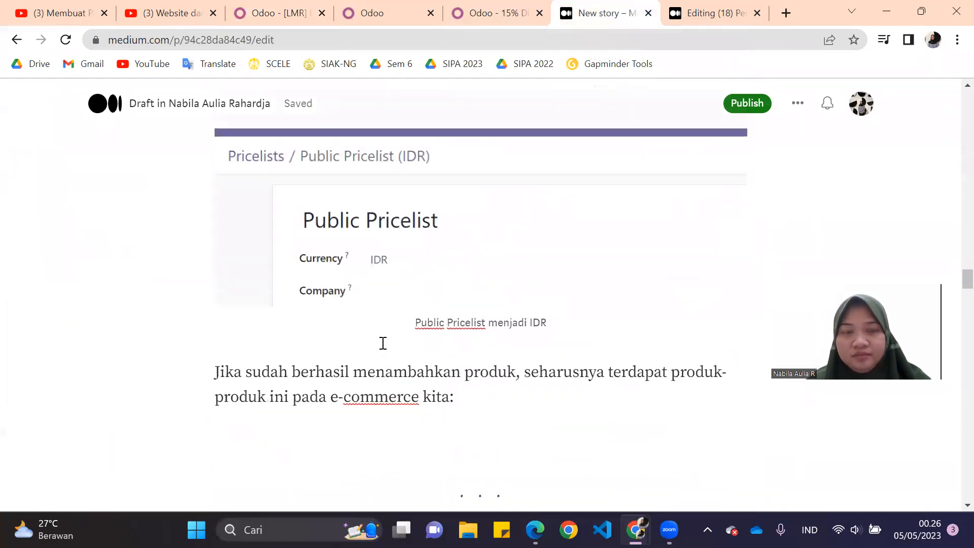
{"action": "scroll", "coordinate": [382, 348], "scroll_direction": "up", "scroll_amount": 20}
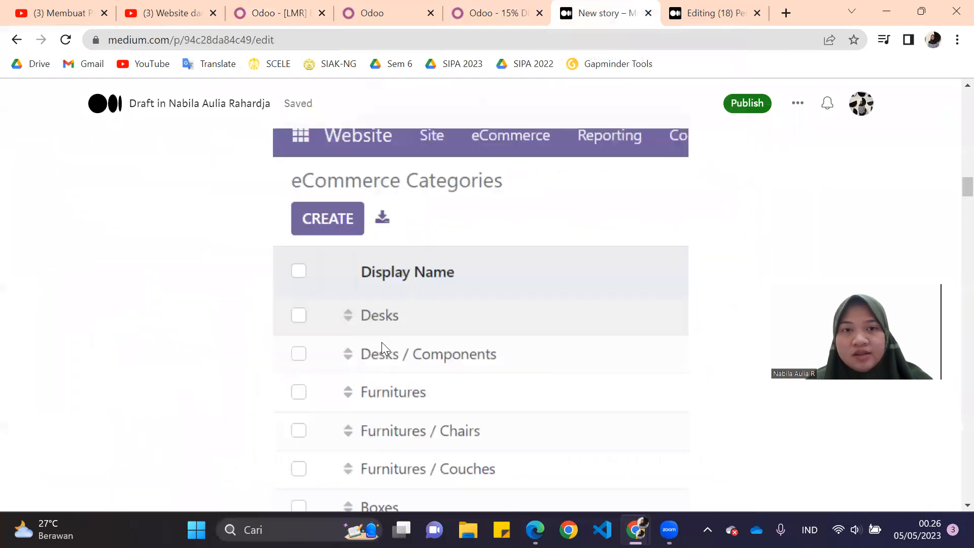
{"action": "scroll", "coordinate": [383, 343], "scroll_direction": "down", "scroll_amount": 20}
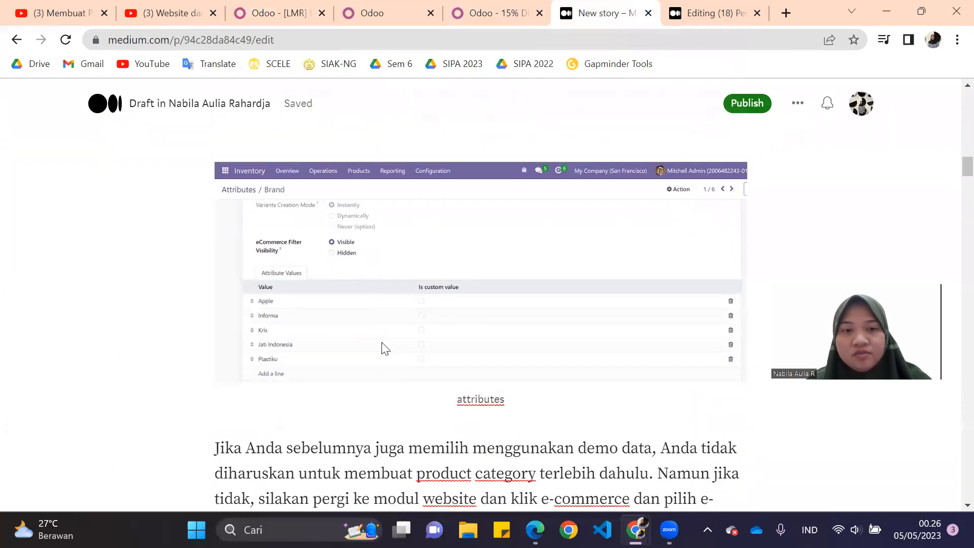
{"action": "scroll", "coordinate": [383, 343], "scroll_direction": "down", "scroll_amount": 20}
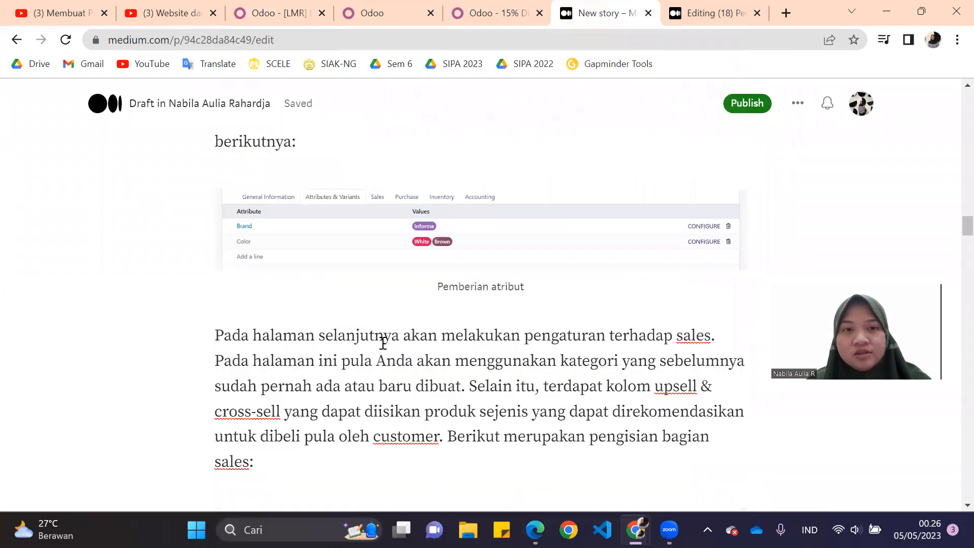
{"action": "scroll", "coordinate": [383, 348], "scroll_direction": "down", "scroll_amount": 2}
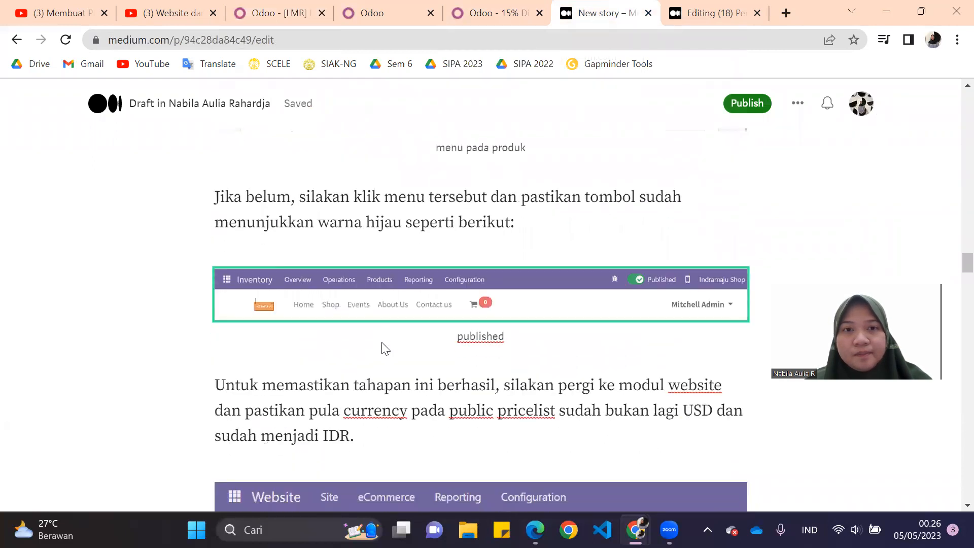
Read the Medium draft's instructions for checking the public pricelist currency and the added products in the shop
{"action": "scroll", "coordinate": [383, 345], "scroll_direction": "up", "scroll_amount": 4}
{"action": "scroll", "coordinate": [383, 343], "scroll_direction": "down", "scroll_amount": 7}
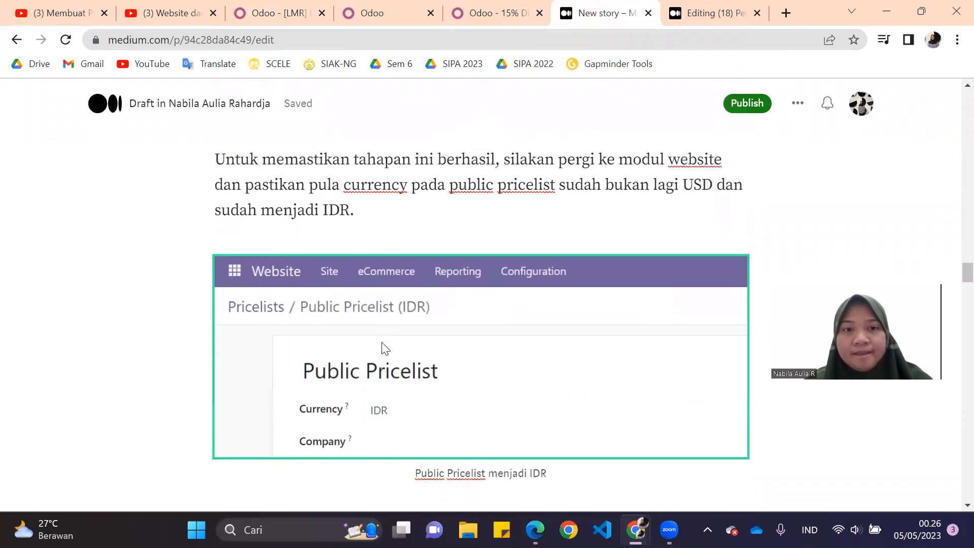
{"action": "scroll", "coordinate": [382, 341], "scroll_direction": "up", "scroll_amount": 2}
{"action": "scroll", "coordinate": [344, 254], "scroll_direction": "down", "scroll_amount": 3}
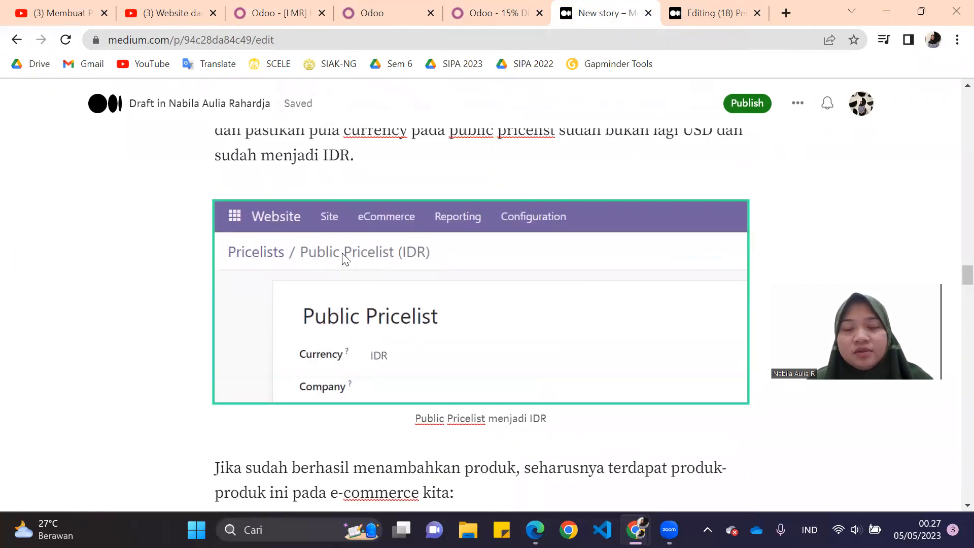
{"action": "scroll", "coordinate": [342, 253], "scroll_direction": "up", "scroll_amount": 2}
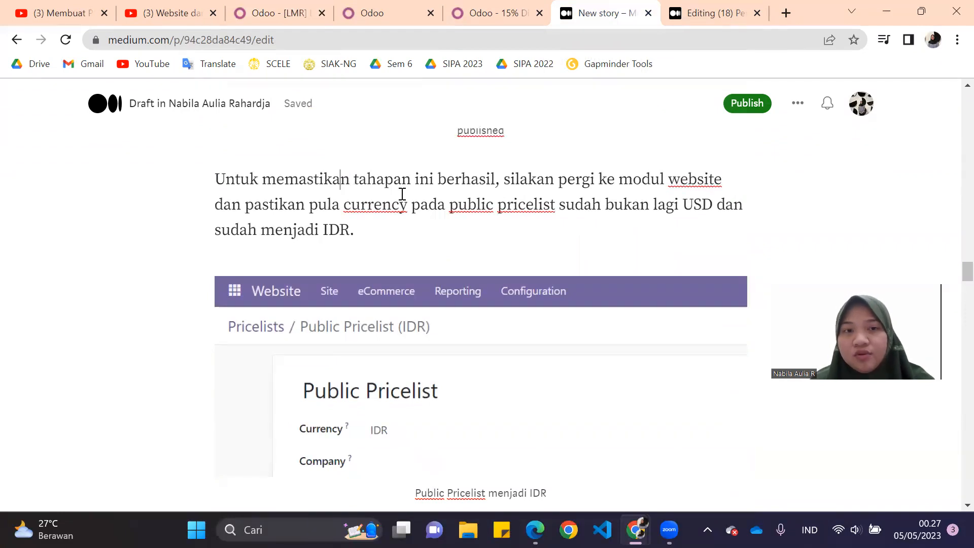
{"action": "scroll", "coordinate": [402, 194], "scroll_direction": "up", "scroll_amount": 1}
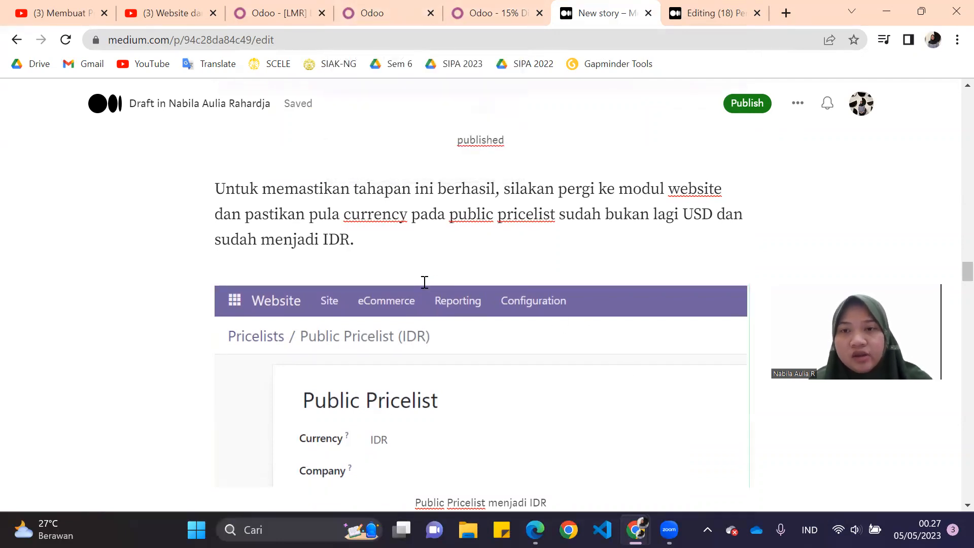
{"action": "left_click", "coordinate": [276, 7]}
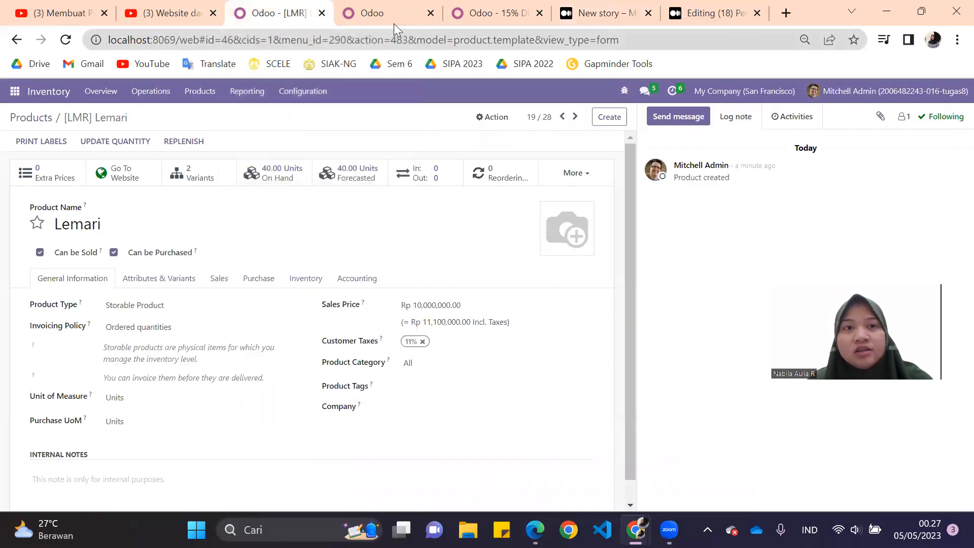
{"action": "left_click", "coordinate": [567, 7]}
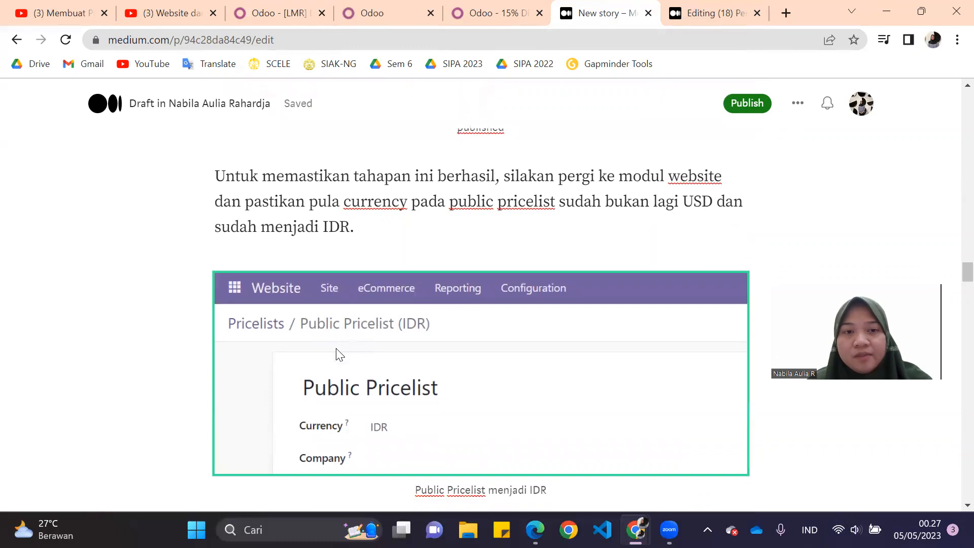
{"action": "scroll", "coordinate": [337, 352], "scroll_direction": "down", "scroll_amount": 2}
{"action": "scroll", "coordinate": [359, 302], "scroll_direction": "up", "scroll_amount": 1}
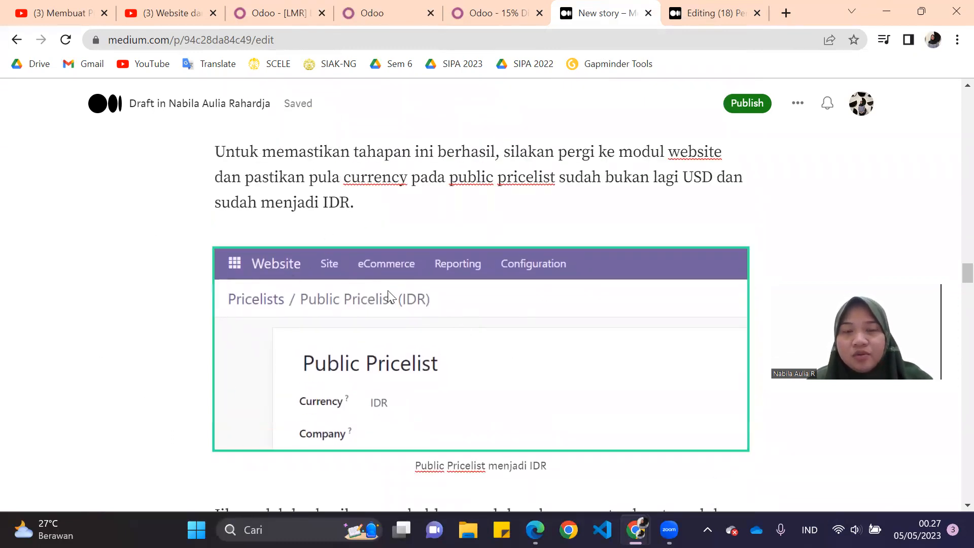
{"action": "scroll", "coordinate": [556, 244], "scroll_direction": "down", "scroll_amount": 1}
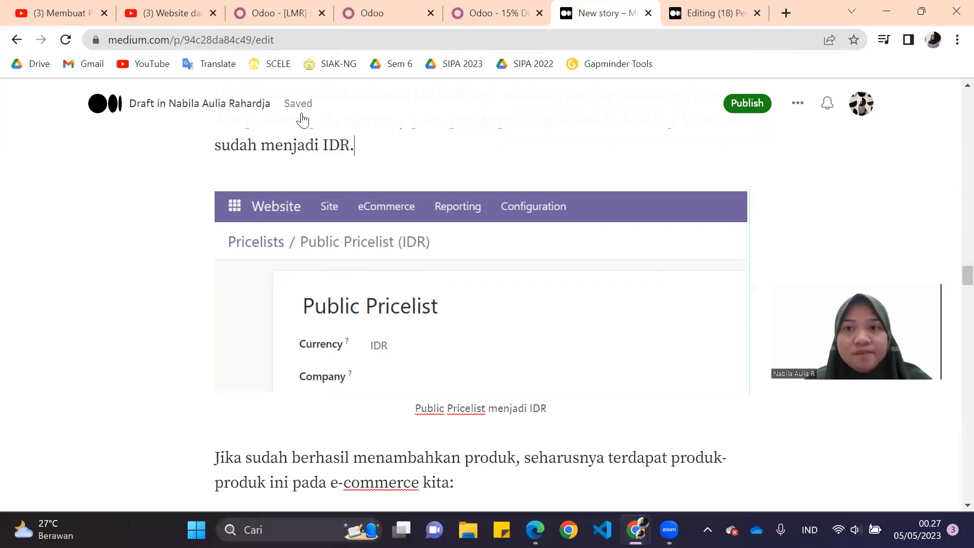
Switch to the storefront in Edge, open its Shop page and filter the products by black and brown colours
{"action": "key", "text": "alt+Tab"}
{"action": "left_click", "coordinate": [242, 103]}
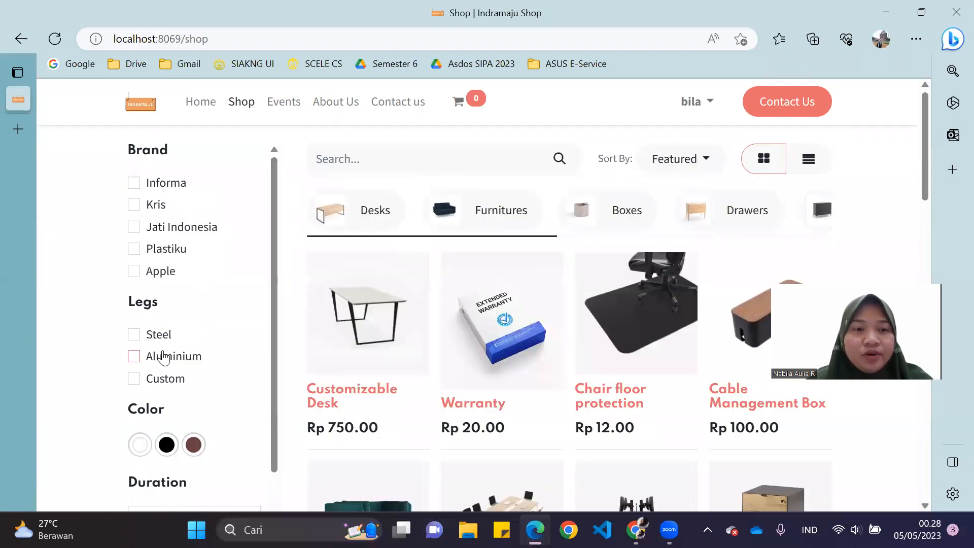
{"action": "scroll", "coordinate": [155, 355], "scroll_direction": "down", "scroll_amount": 1}
{"action": "left_click", "coordinate": [167, 411]}
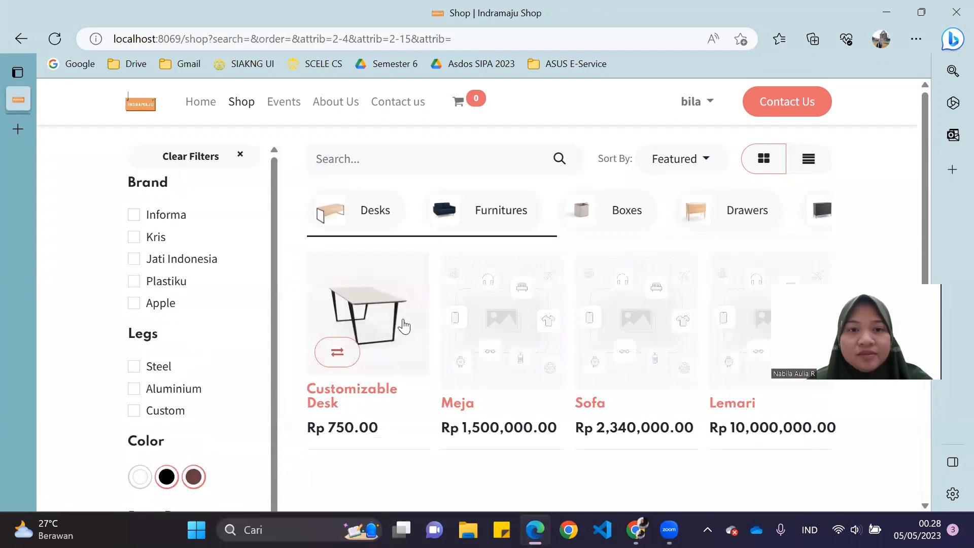
{"action": "scroll", "coordinate": [523, 358], "scroll_direction": "down", "scroll_amount": 2}
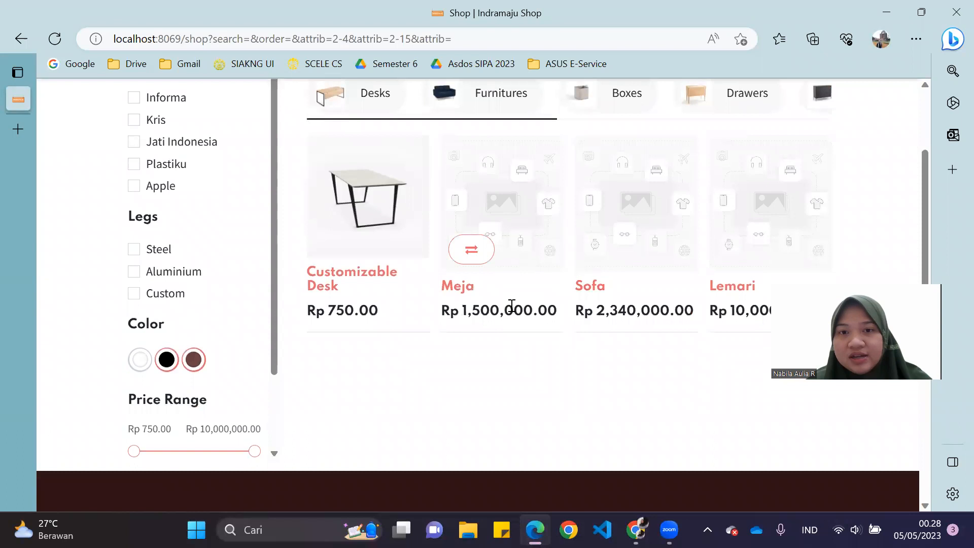
{"action": "scroll", "coordinate": [546, 372], "scroll_direction": "up", "scroll_amount": 2}
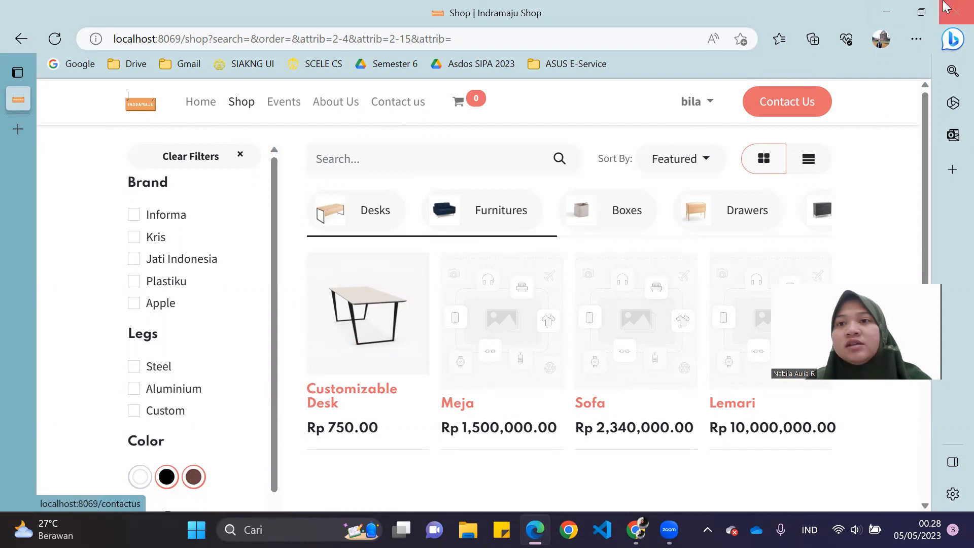
Minimize Edge and read the "Pengaturan Pricelist" section of the Medium draft
{"action": "left_click", "coordinate": [887, 11]}
{"action": "scroll", "coordinate": [213, 369], "scroll_direction": "down", "scroll_amount": 7}
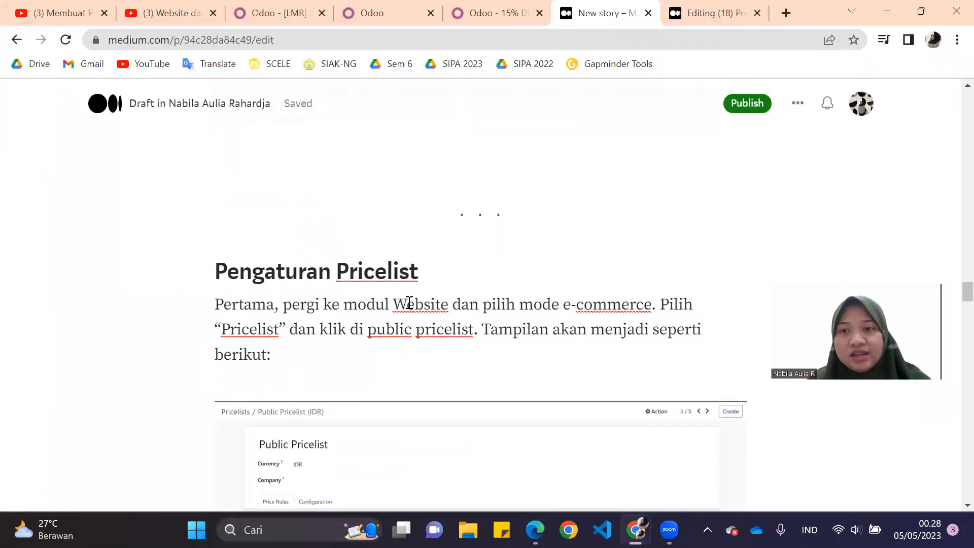
{"action": "scroll", "coordinate": [409, 302], "scroll_direction": "down", "scroll_amount": 2}
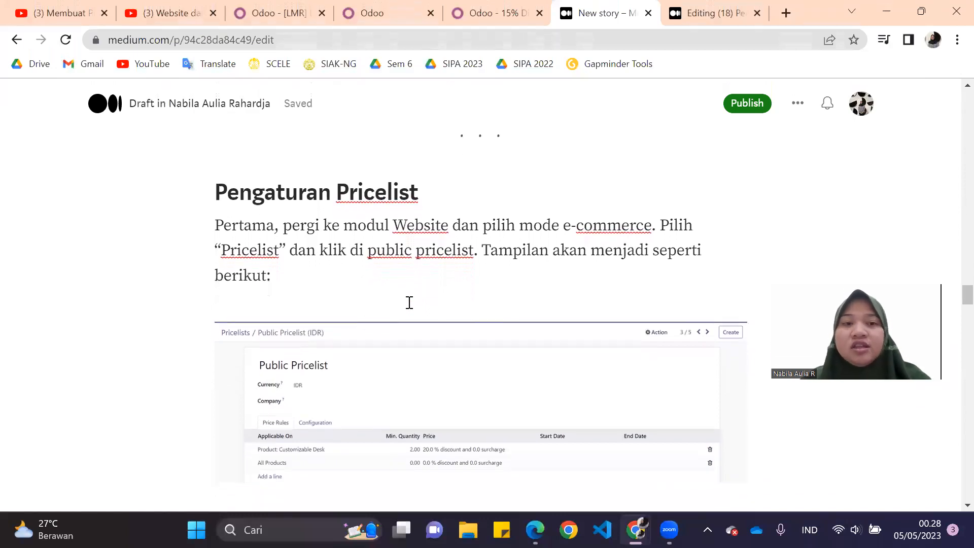
{"action": "scroll", "coordinate": [409, 302], "scroll_direction": "down", "scroll_amount": 1}
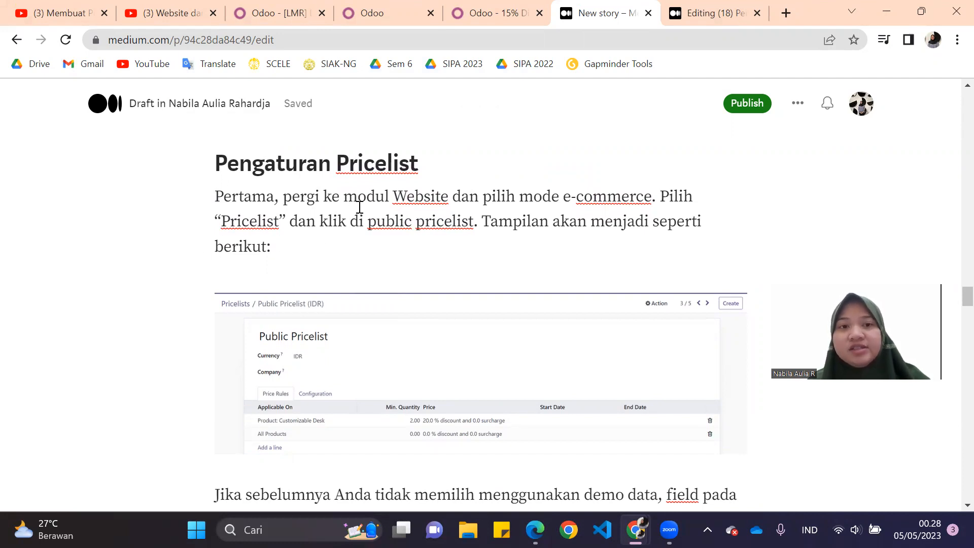
Switch to Odoo and open the Website app, checking the Medium draft's pricelist instructions along the way
{"action": "left_click", "coordinate": [256, 6]}
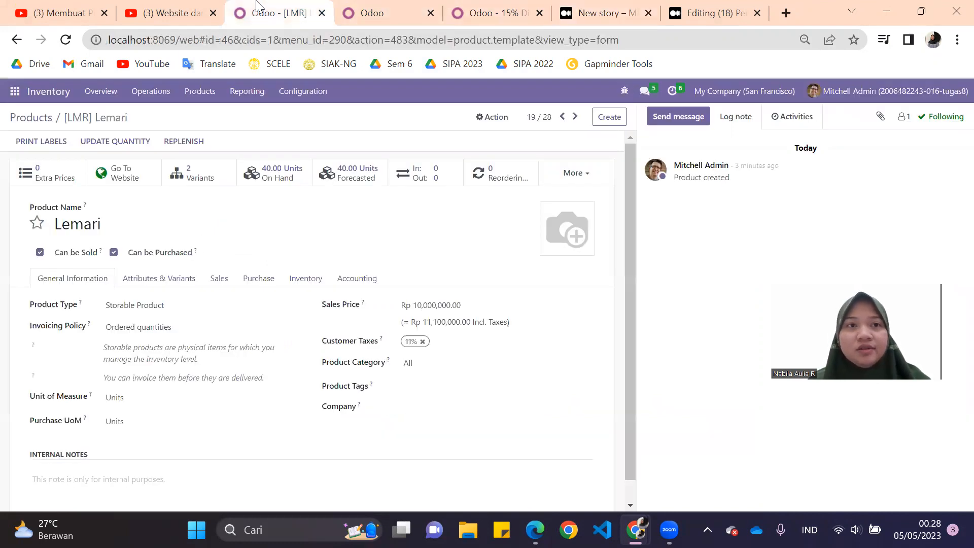
{"action": "left_click", "coordinate": [22, 93]}
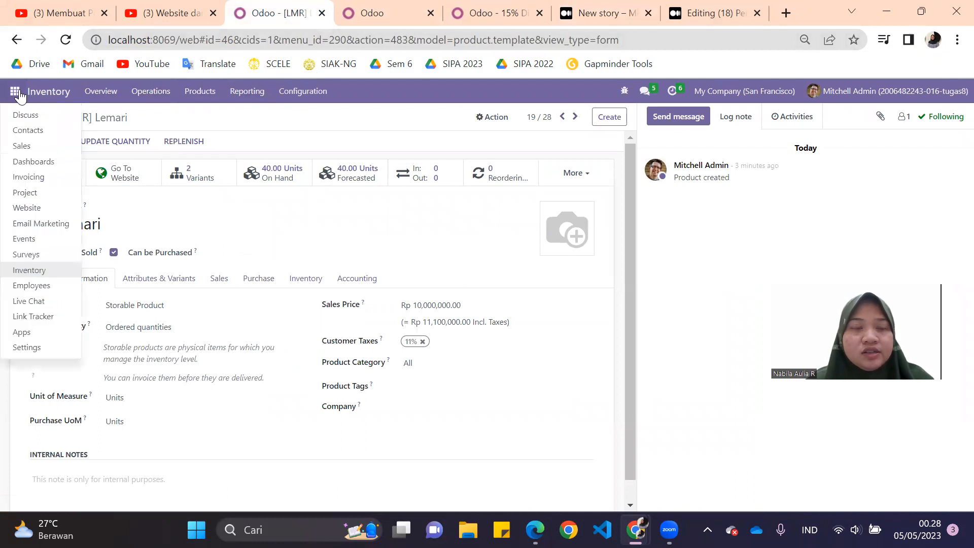
{"action": "left_click", "coordinate": [40, 213]}
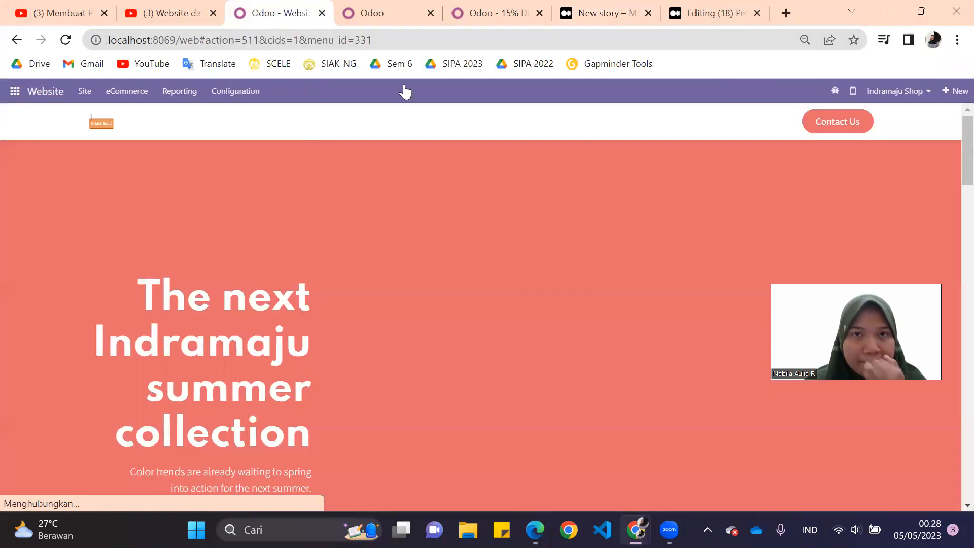
{"action": "left_click", "coordinate": [601, 13]}
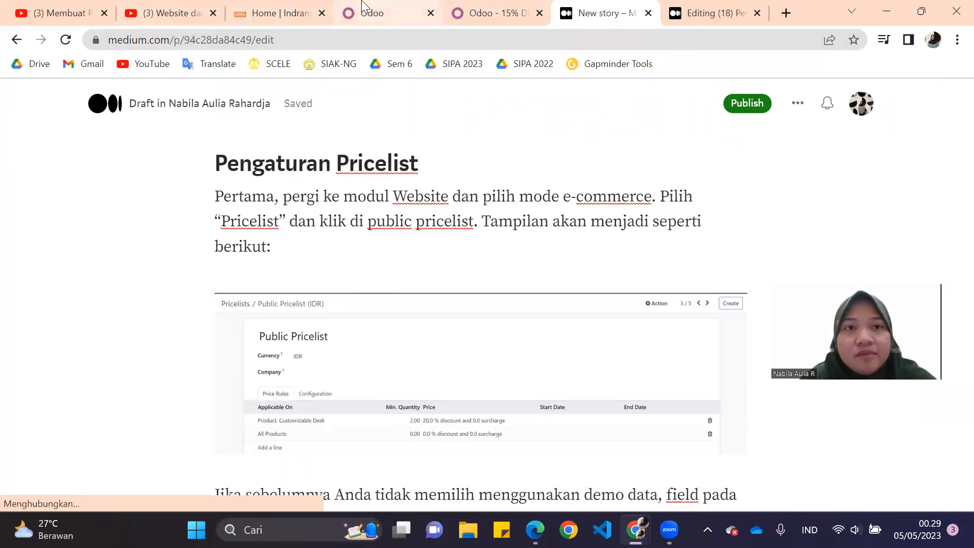
{"action": "left_click", "coordinate": [364, 7]}
{"action": "left_click", "coordinate": [284, 10]}
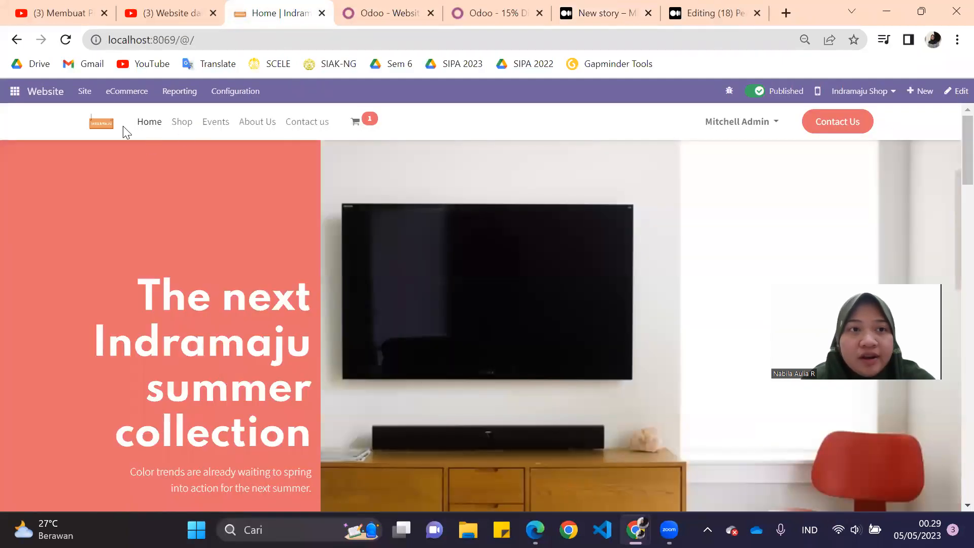
Open the eCommerce pricelists and view the Public Pricelist's price rules
{"action": "left_click", "coordinate": [126, 92]}
{"action": "mouse_move", "coordinate": [229, 94]}
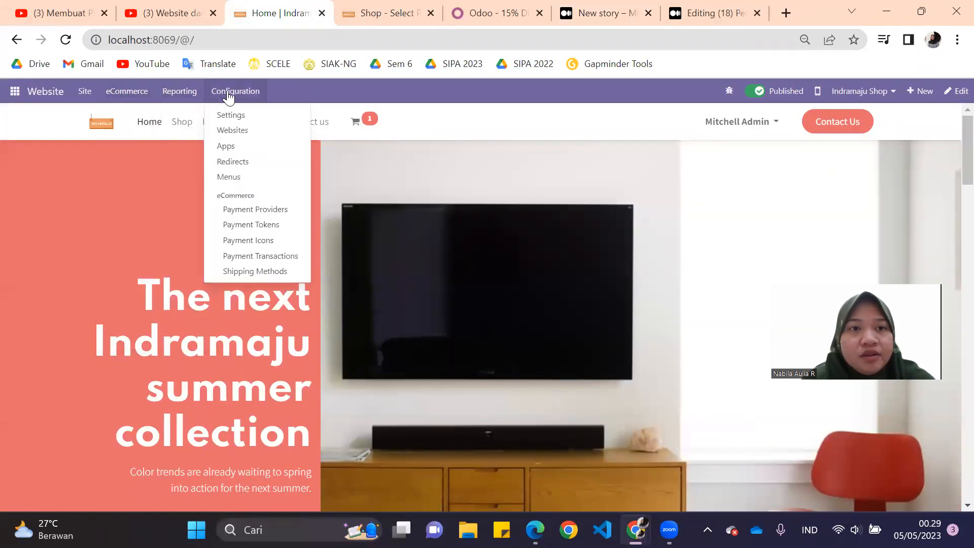
{"action": "mouse_move", "coordinate": [125, 95]}
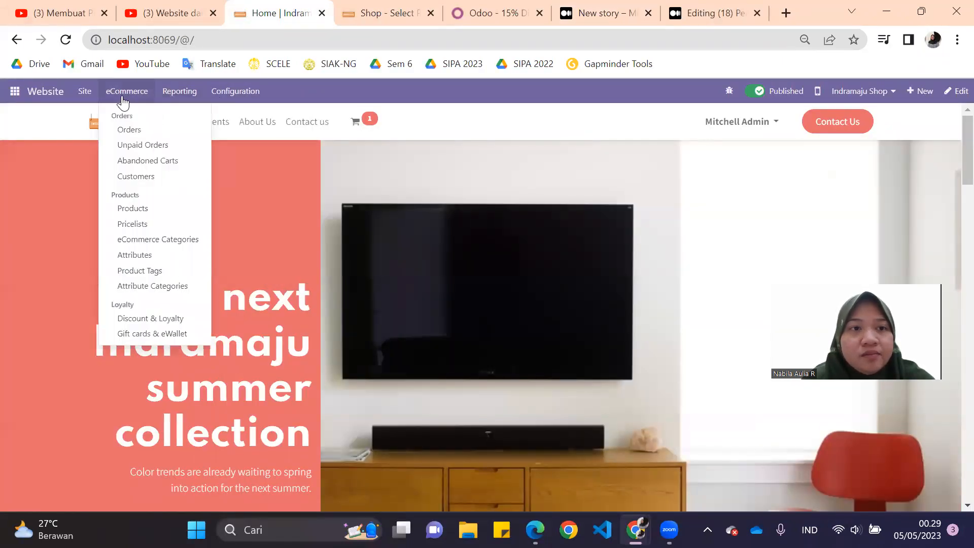
{"action": "left_click", "coordinate": [144, 224]}
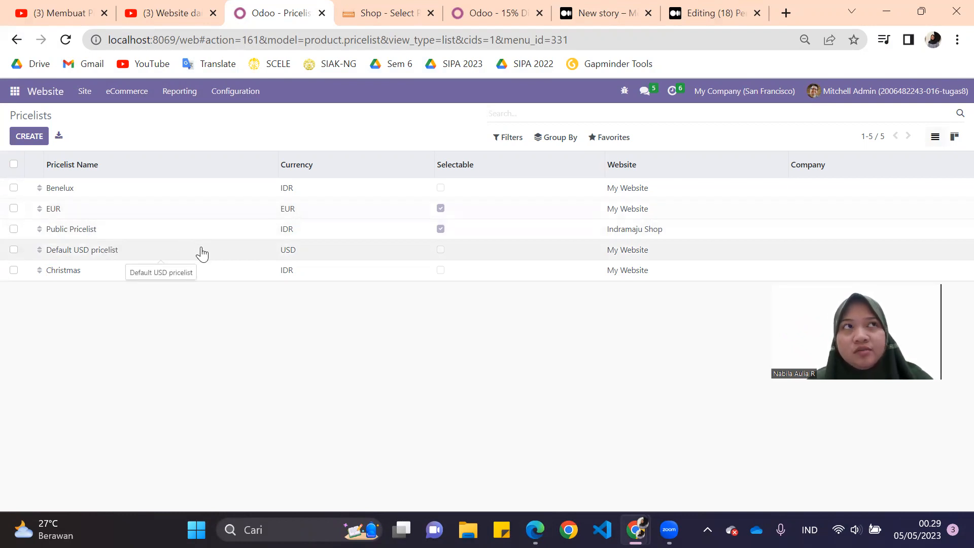
{"action": "left_click", "coordinate": [85, 239]}
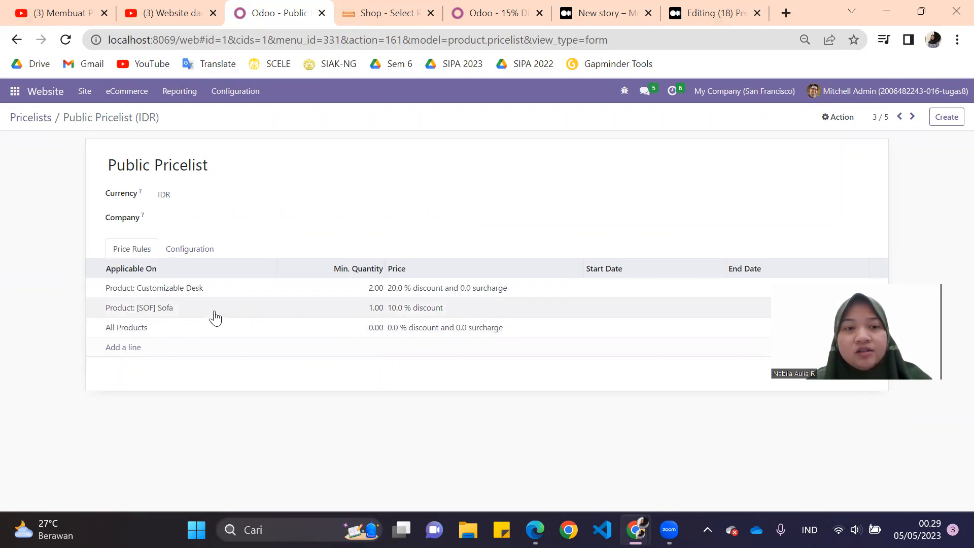
Try out a new price rule with Discount computation applied to a specific product, and discard the rule
{"action": "left_click", "coordinate": [124, 351]}
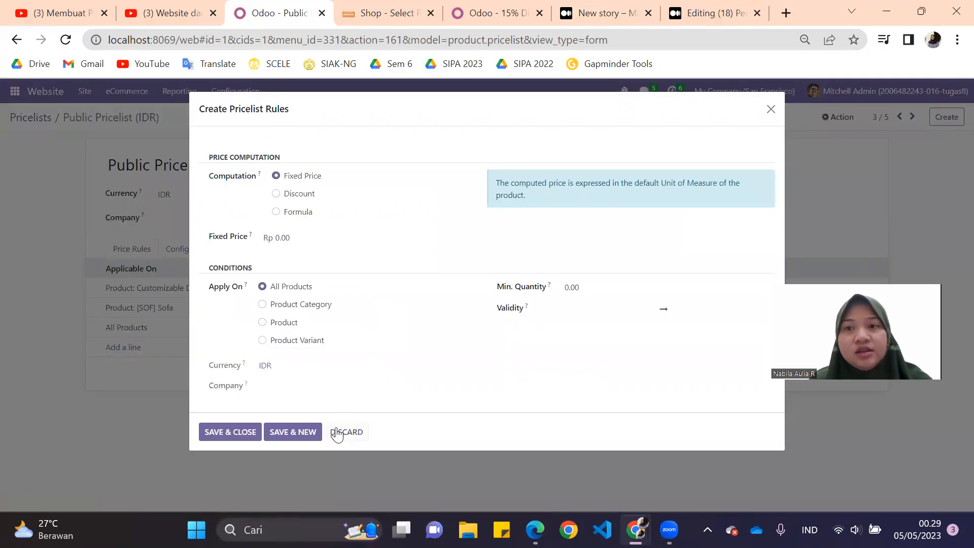
{"action": "left_click", "coordinate": [301, 200]}
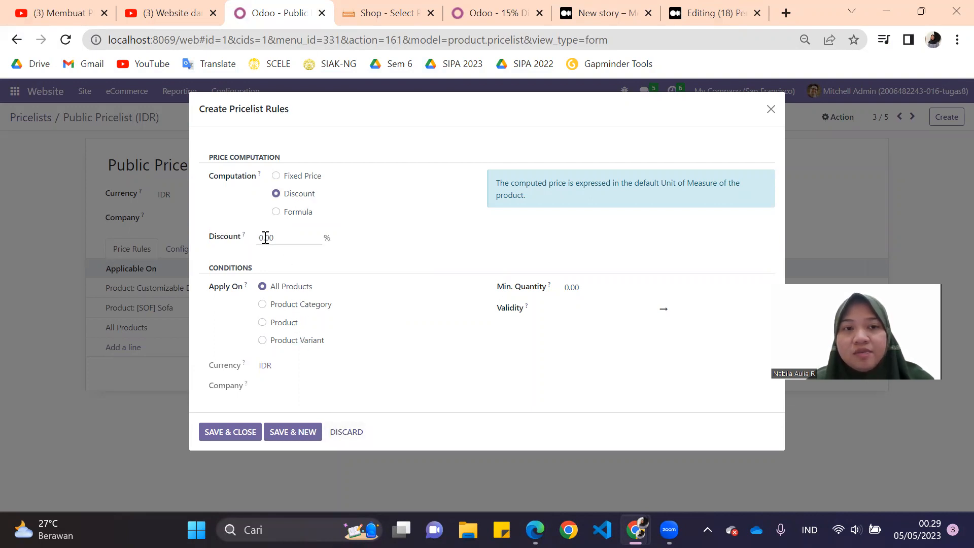
{"action": "left_click", "coordinate": [283, 325]}
{"action": "left_click", "coordinate": [286, 365]}
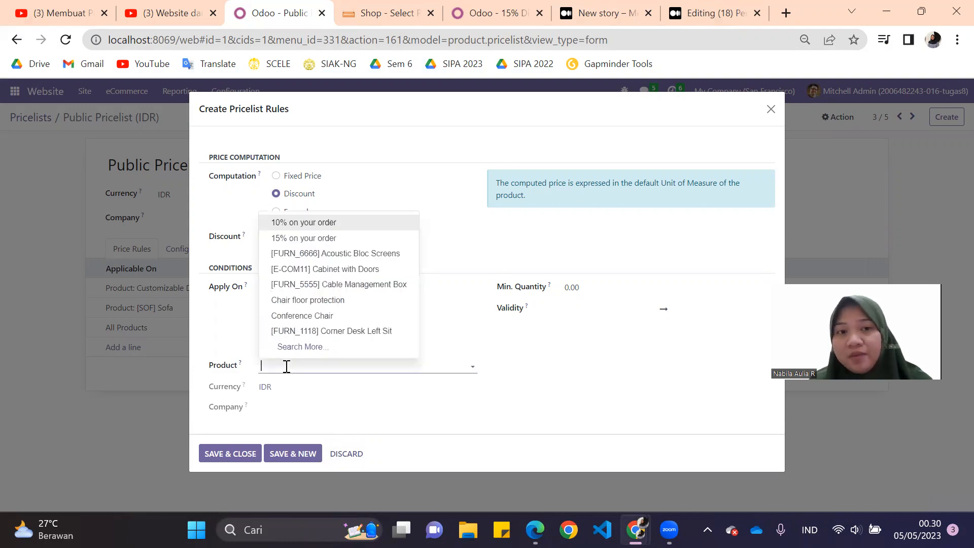
{"action": "left_click", "coordinate": [458, 150]}
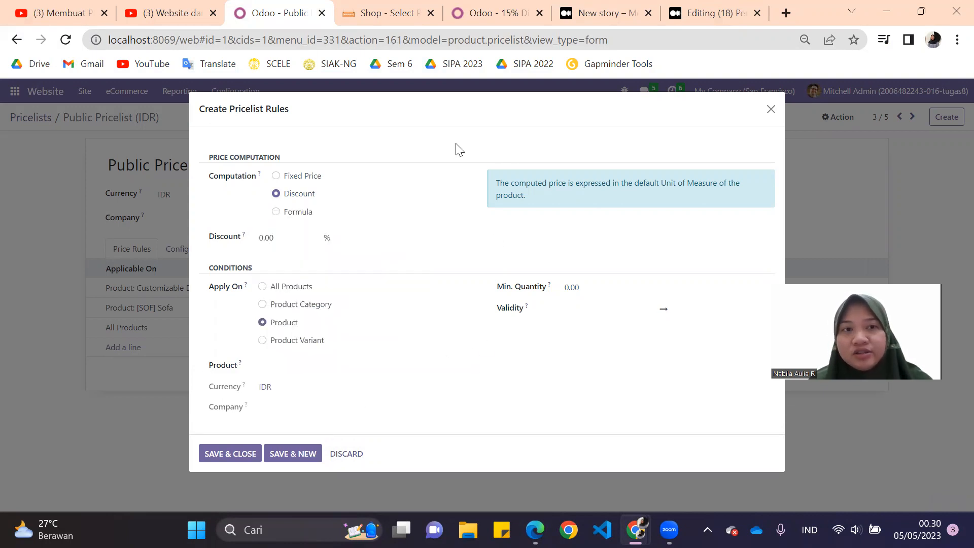
{"action": "left_click", "coordinate": [312, 344]}
{"action": "left_click", "coordinate": [301, 325]}
{"action": "left_click", "coordinate": [593, 286]}
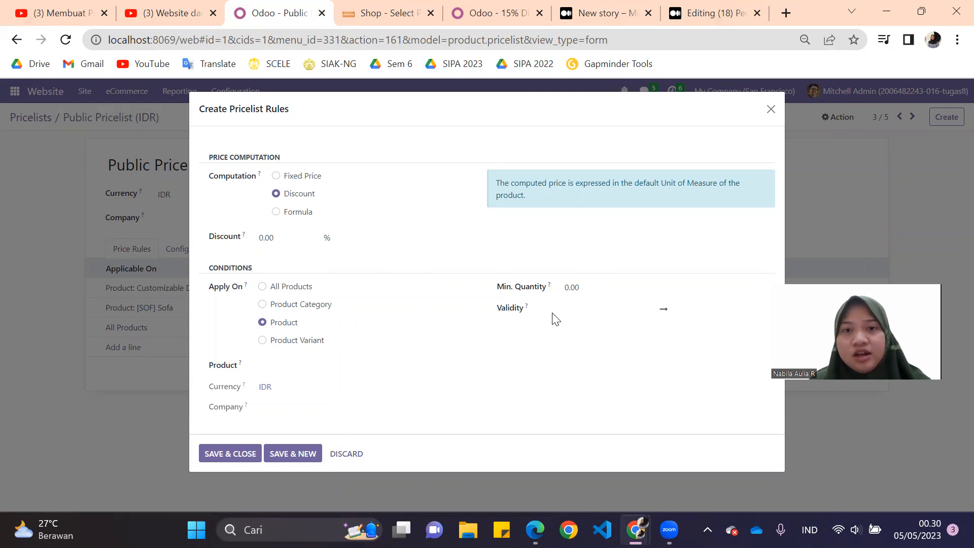
{"action": "left_click", "coordinate": [347, 454]}
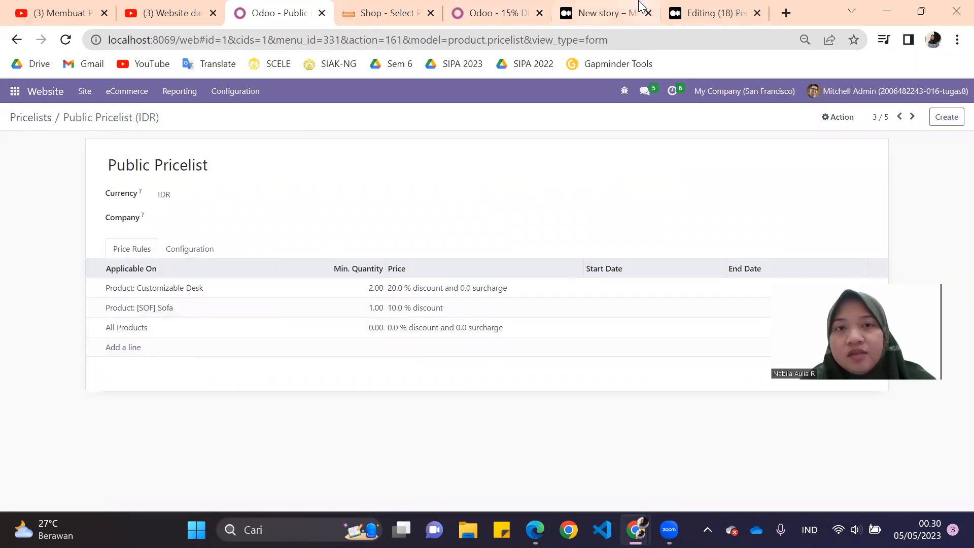
Switch to the Medium draft and read its price rule and coupon sections and the Indramaju product table with discounts
{"action": "left_click", "coordinate": [591, 10]}
{"action": "scroll", "coordinate": [321, 383], "scroll_direction": "down", "scroll_amount": 7}
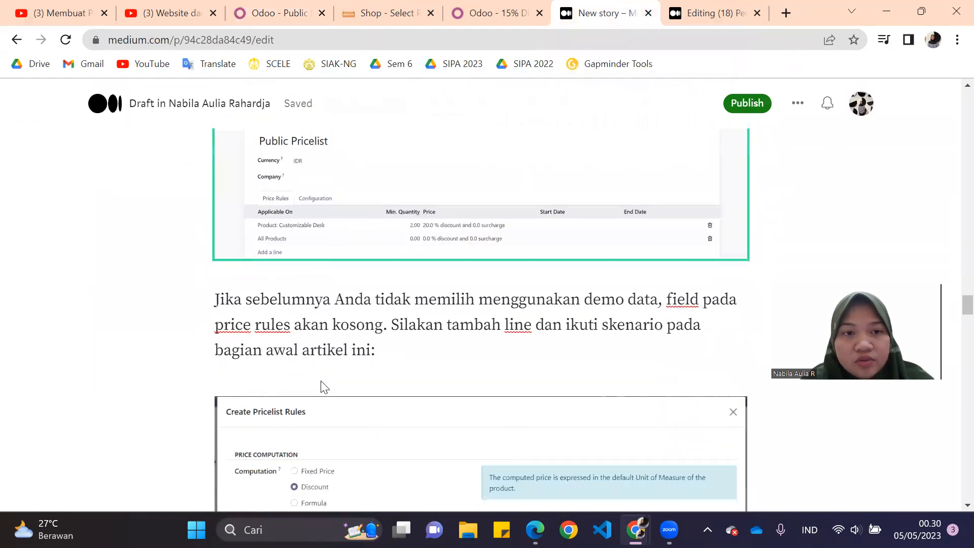
{"action": "scroll", "coordinate": [321, 387], "scroll_direction": "down", "scroll_amount": 20}
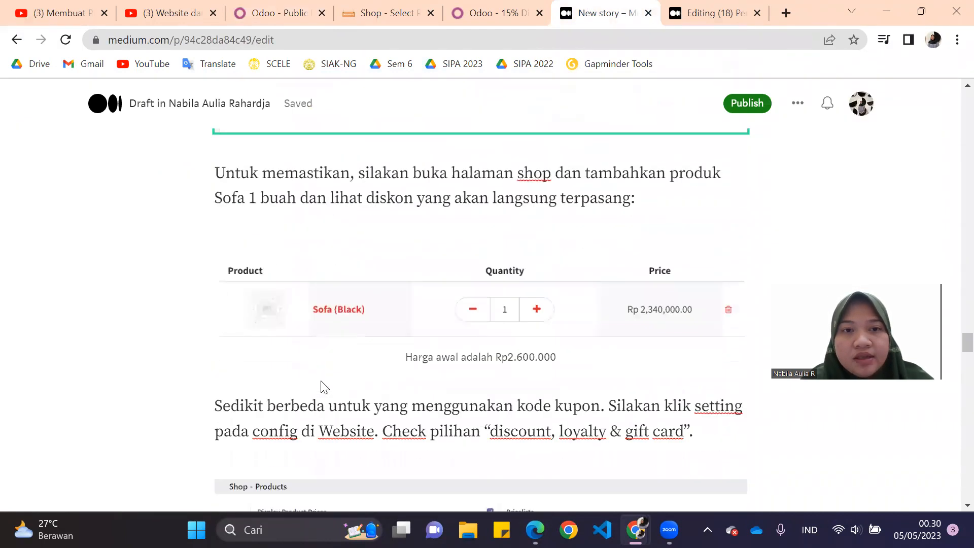
{"action": "scroll", "coordinate": [322, 381], "scroll_direction": "up", "scroll_amount": 5}
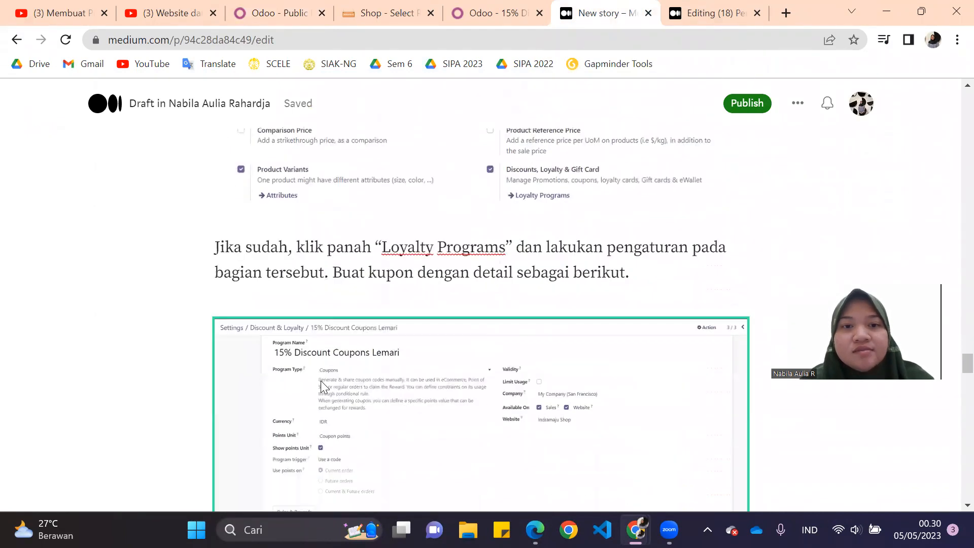
{"action": "scroll", "coordinate": [325, 389], "scroll_direction": "up", "scroll_amount": 2}
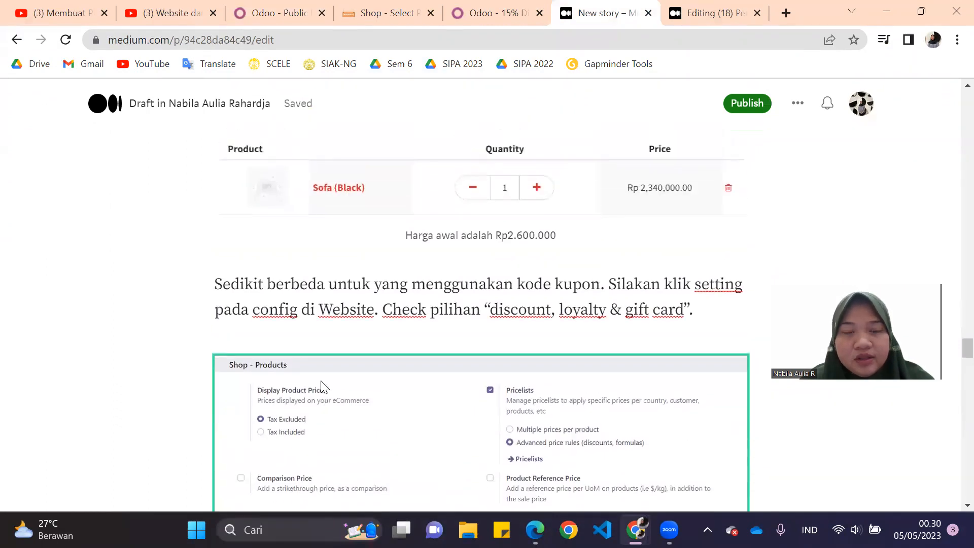
{"action": "scroll", "coordinate": [429, 282], "scroll_direction": "up", "scroll_amount": 20}
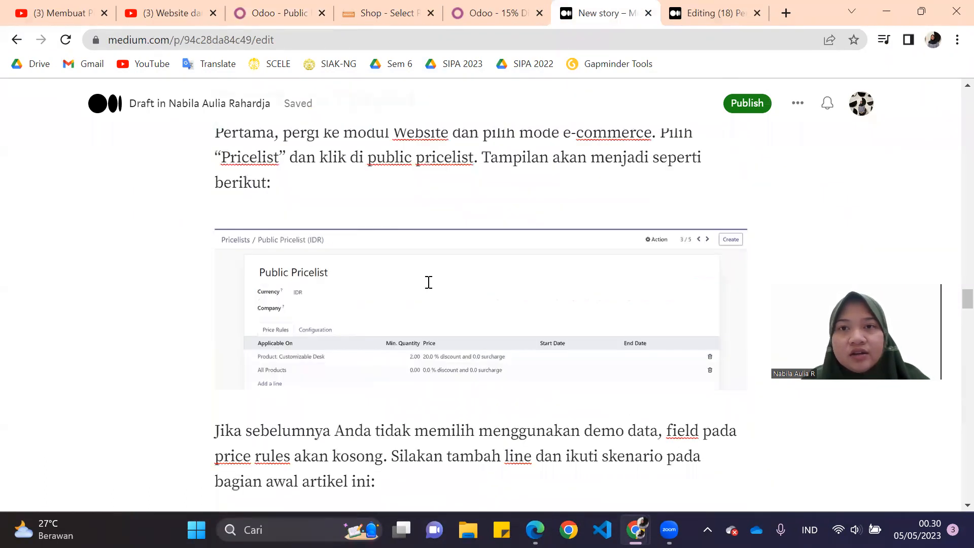
{"action": "scroll", "coordinate": [429, 283], "scroll_direction": "up", "scroll_amount": 15}
{"action": "scroll", "coordinate": [428, 282], "scroll_direction": "down", "scroll_amount": 6}
{"action": "scroll", "coordinate": [429, 282], "scroll_direction": "down", "scroll_amount": 3}
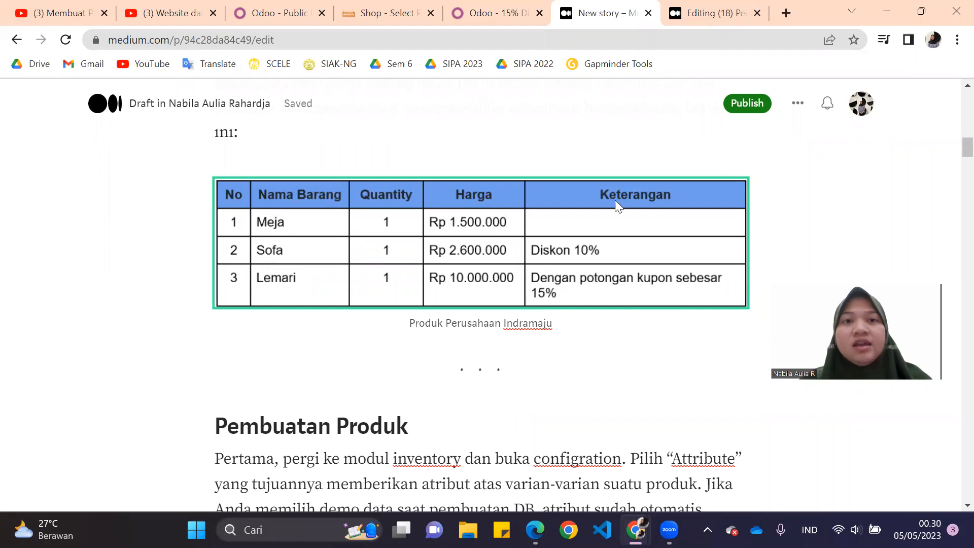
Return to Odoo and open the Website settings, glancing at the Lemari coupon program in its own browser tab
{"action": "left_click", "coordinate": [288, 7]}
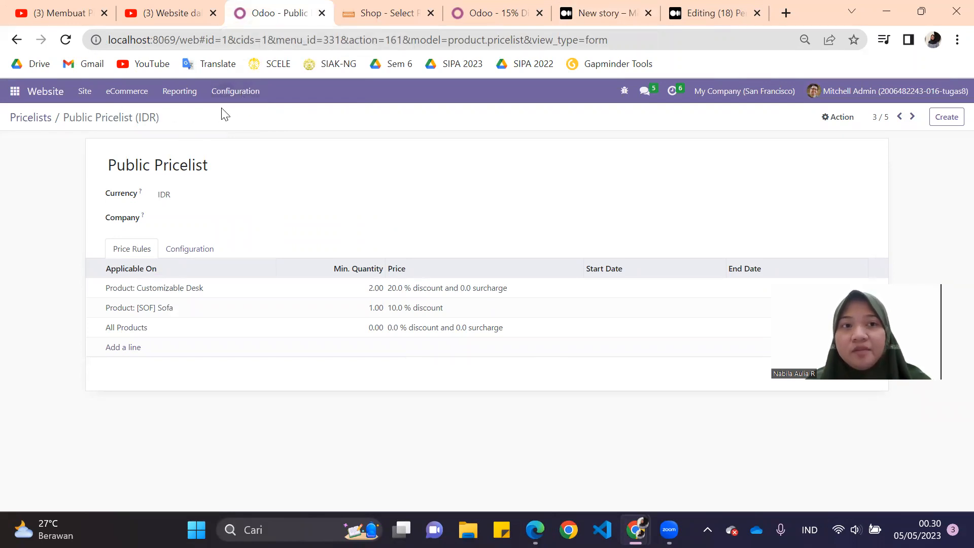
{"action": "left_click", "coordinate": [238, 97]}
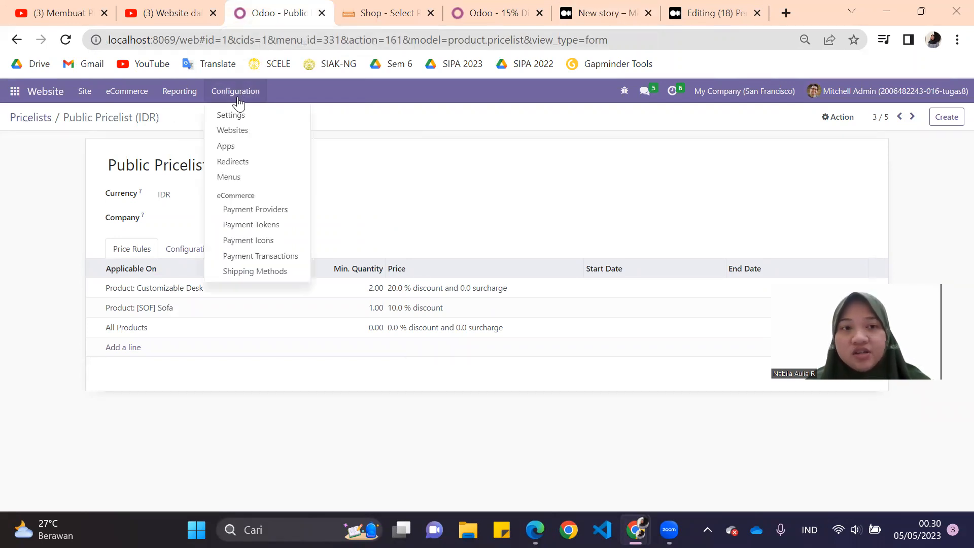
{"action": "left_click", "coordinate": [261, 117]}
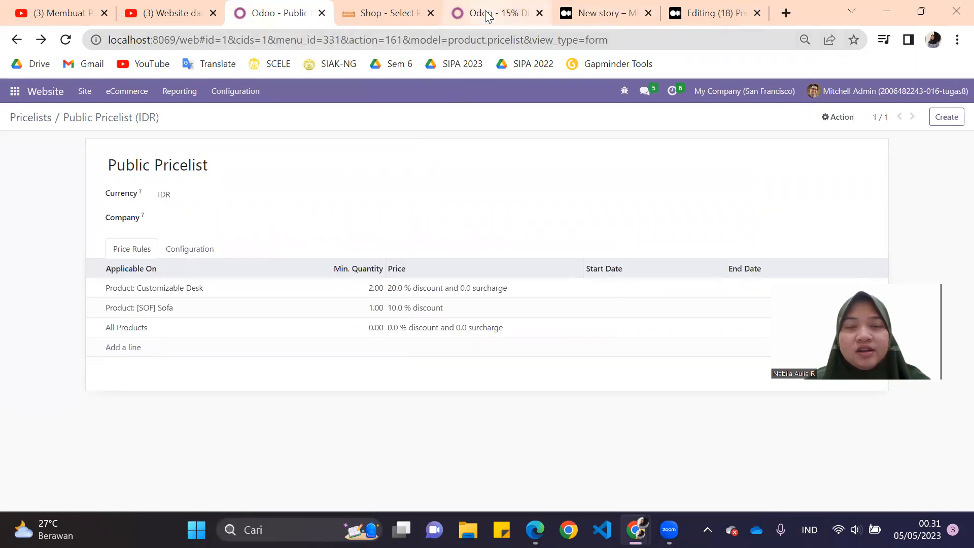
{"action": "left_click", "coordinate": [487, 15]}
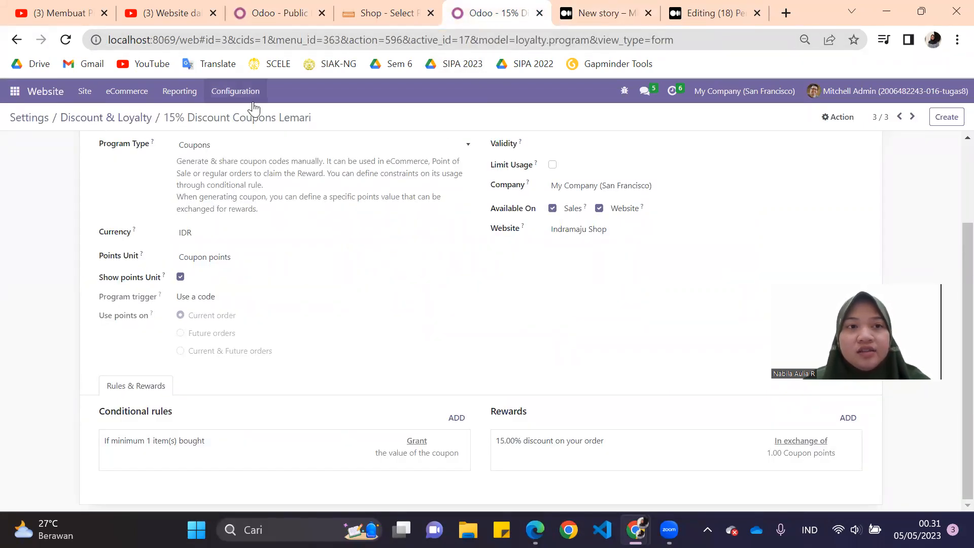
{"action": "left_click", "coordinate": [282, 8]}
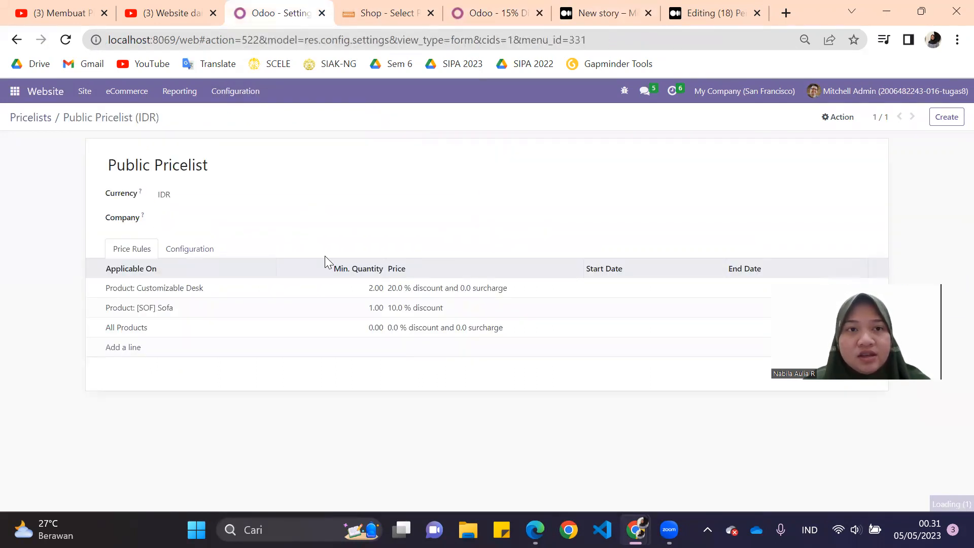
Review the Discounts, Loyalty & Gift Card option under Shop - Products and open its Loyalty Programs
{"action": "scroll", "coordinate": [325, 263], "scroll_direction": "down", "scroll_amount": 2}
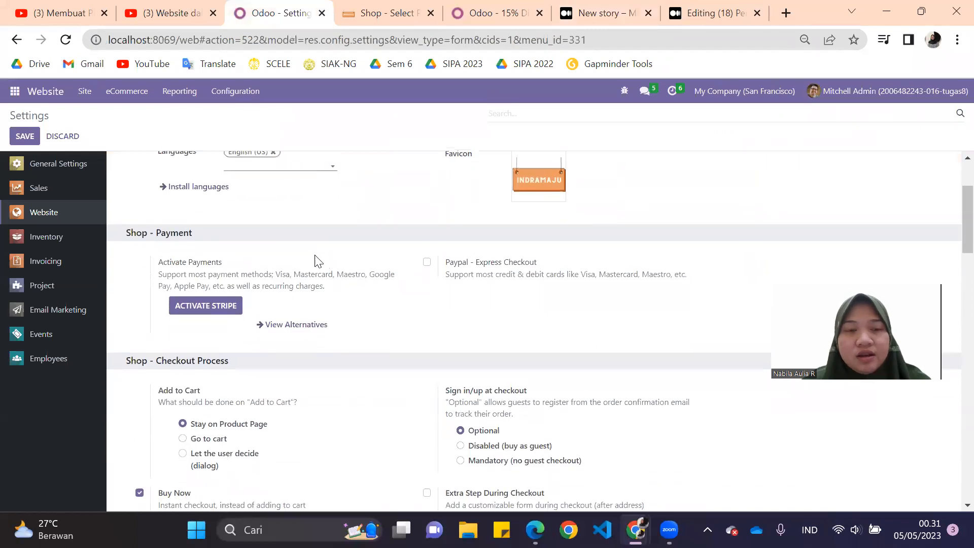
{"action": "scroll", "coordinate": [330, 343], "scroll_direction": "down", "scroll_amount": 2}
{"action": "scroll", "coordinate": [330, 345], "scroll_direction": "down", "scroll_amount": 7}
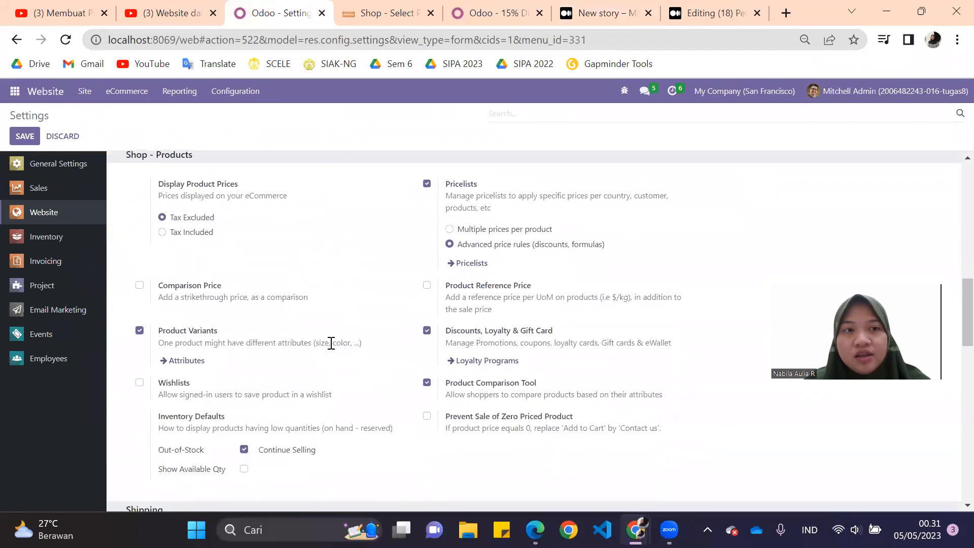
{"action": "scroll", "coordinate": [304, 325], "scroll_direction": "up", "scroll_amount": 1}
{"action": "scroll", "coordinate": [451, 304], "scroll_direction": "down", "scroll_amount": 2}
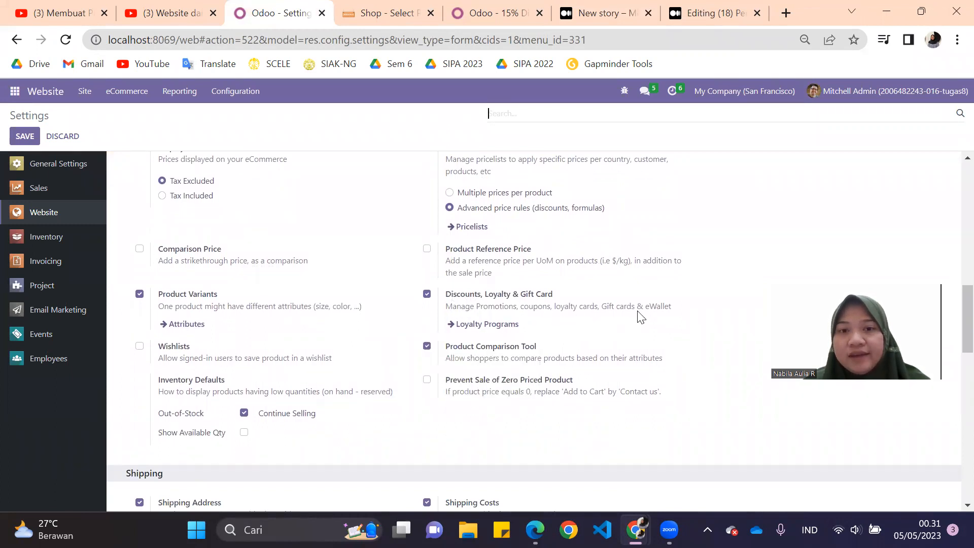
{"action": "mouse_move", "coordinate": [569, 291]}
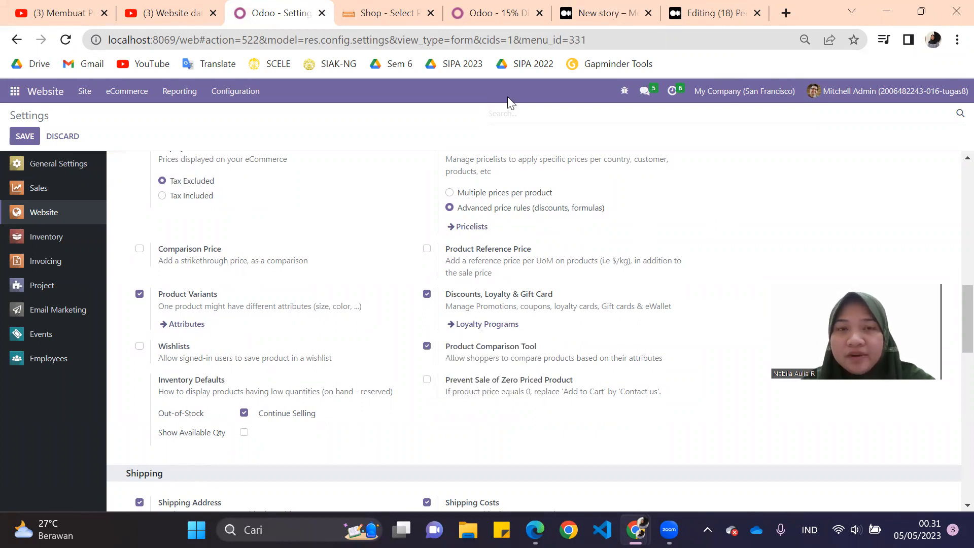
{"action": "left_click", "coordinate": [506, 326]}
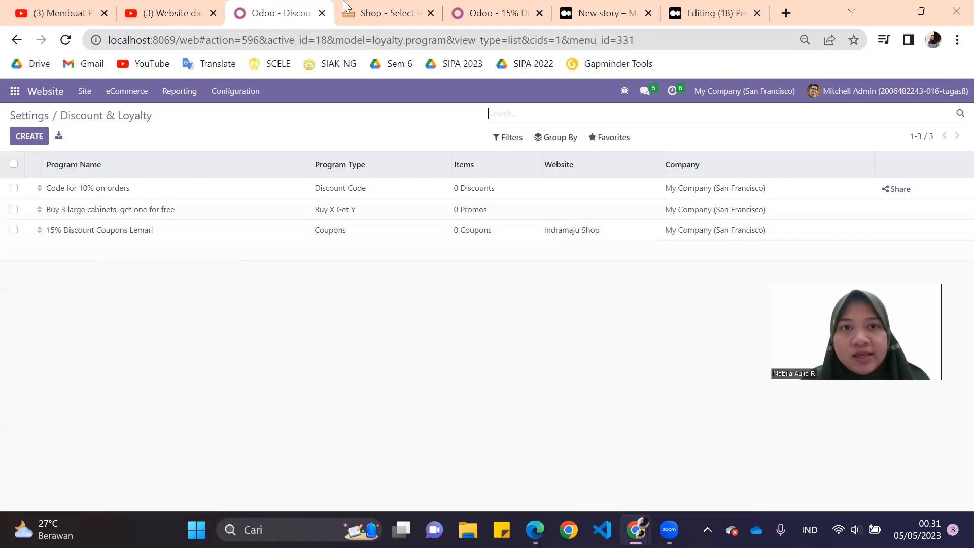
Switch to the "15% Discount Coupons Lemari" program and review its type, availability, conditional rules and rewards
{"action": "left_click", "coordinate": [470, 6]}
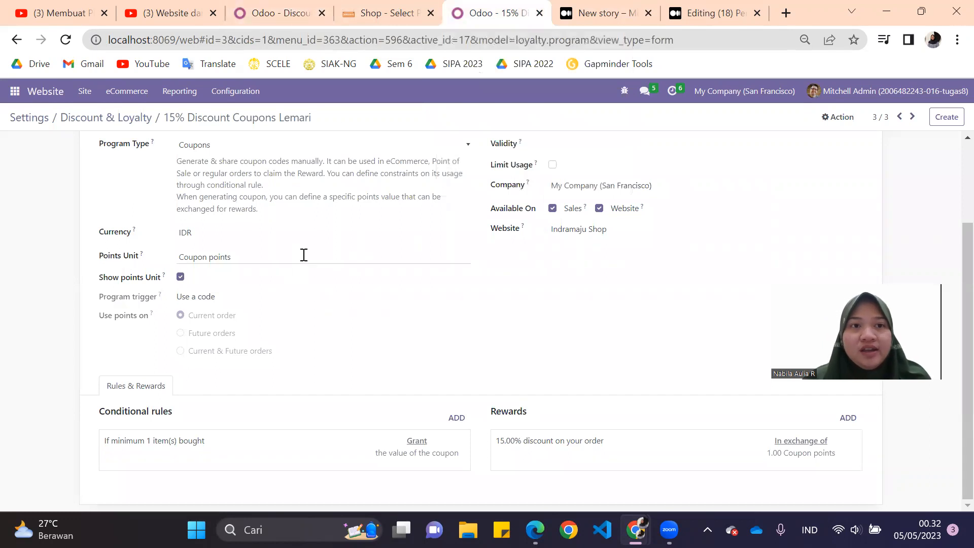
{"action": "scroll", "coordinate": [304, 254], "scroll_direction": "up", "scroll_amount": 3}
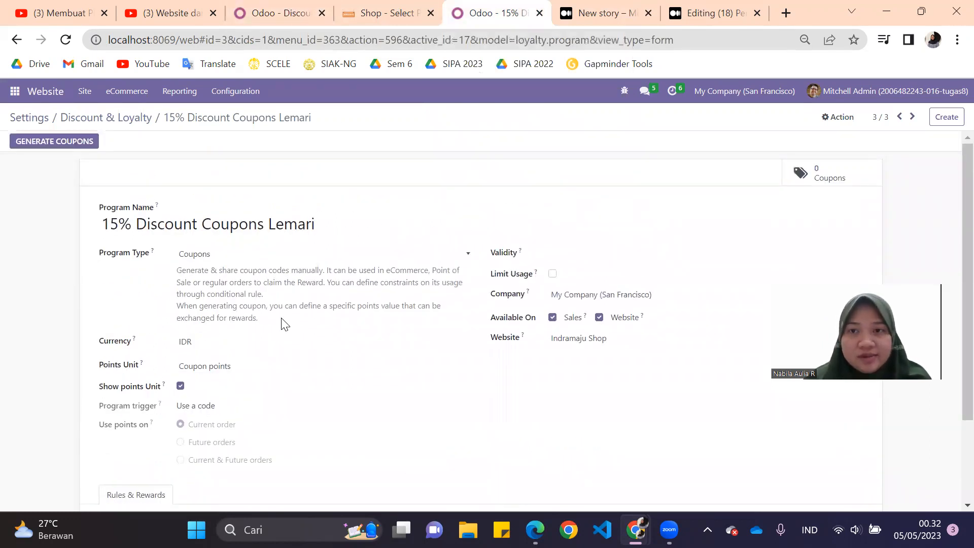
{"action": "scroll", "coordinate": [284, 324], "scroll_direction": "down", "scroll_amount": 3}
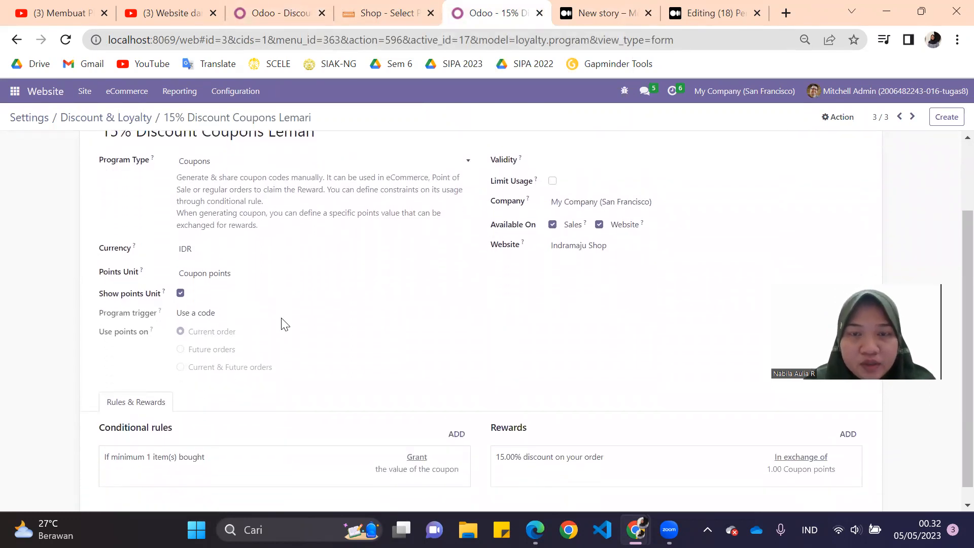
{"action": "scroll", "coordinate": [414, 307], "scroll_direction": "up", "scroll_amount": 3}
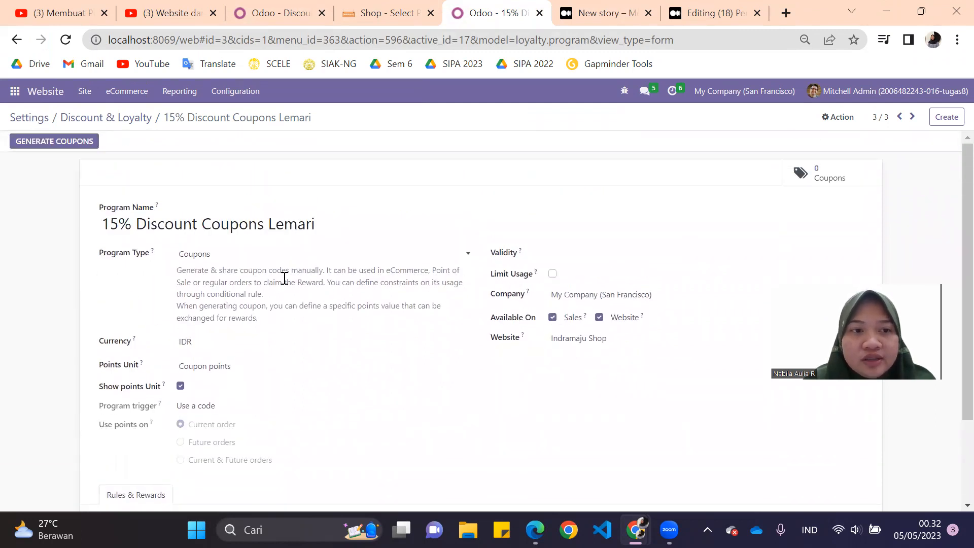
Review the Lemari coupon program's points unit, available program types, conditional rules and rewards
{"action": "scroll", "coordinate": [243, 269], "scroll_direction": "down", "scroll_amount": 2}
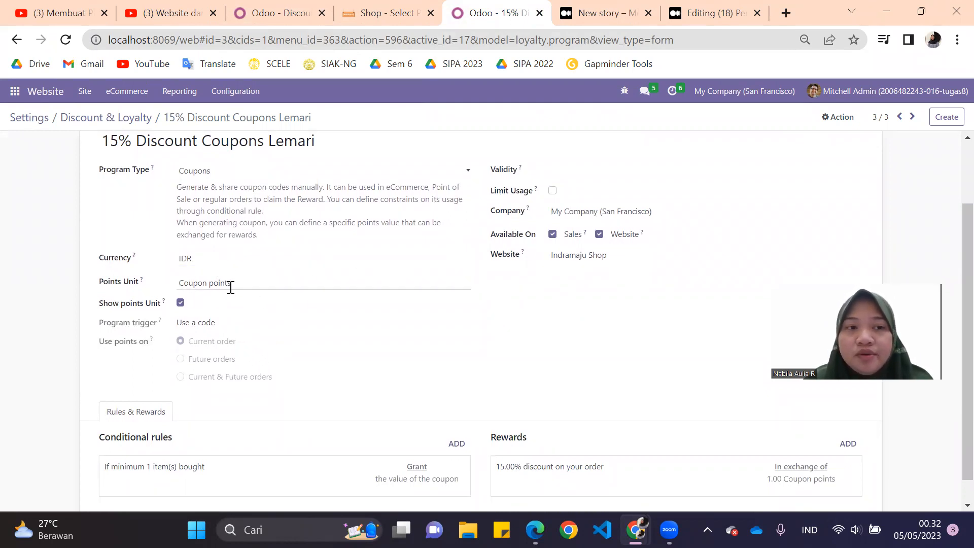
{"action": "left_click", "coordinate": [272, 287]}
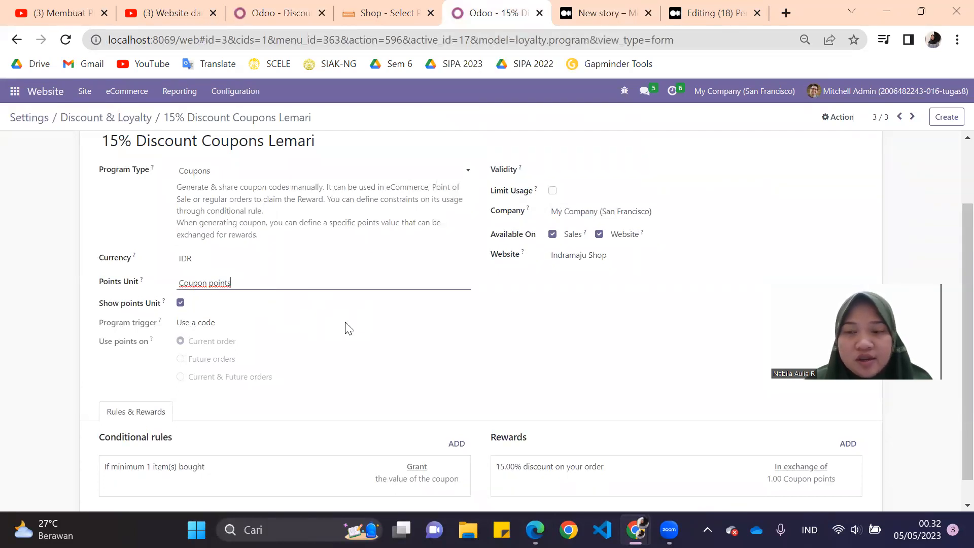
{"action": "scroll", "coordinate": [253, 339], "scroll_direction": "up", "scroll_amount": 2}
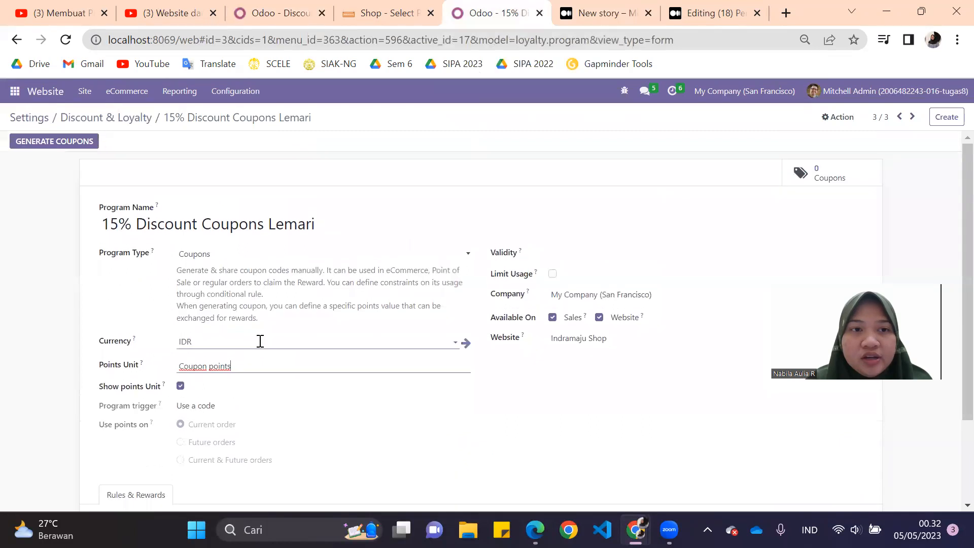
{"action": "left_click", "coordinate": [236, 254]}
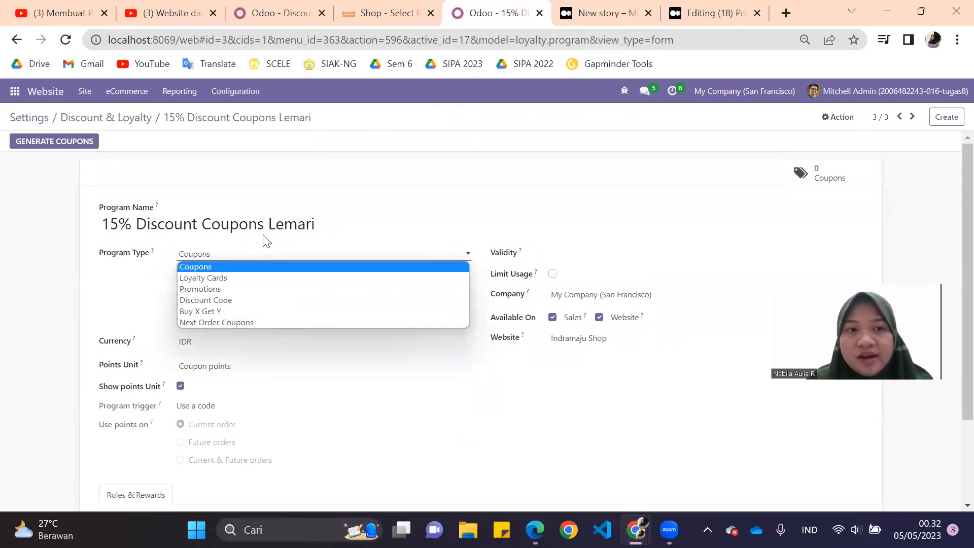
{"action": "left_click", "coordinate": [335, 194]}
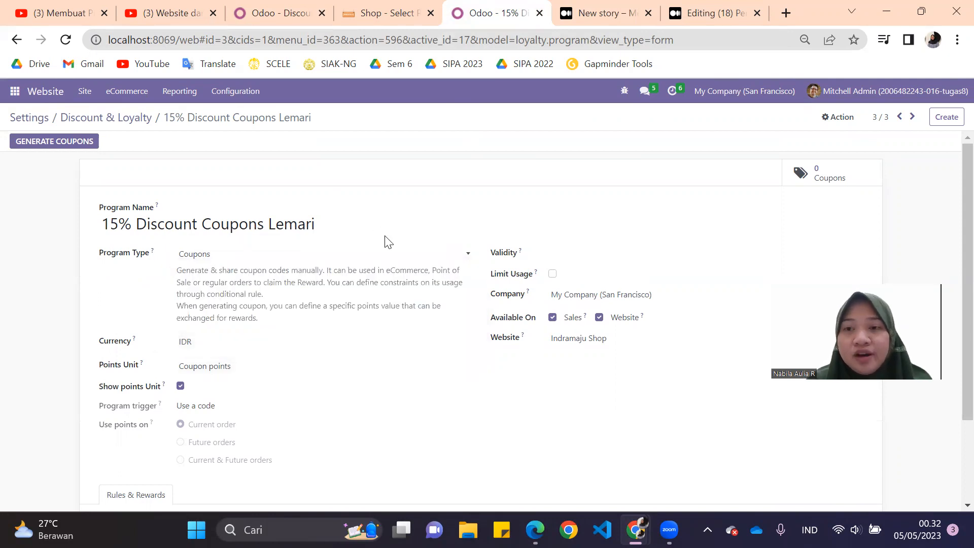
{"action": "scroll", "coordinate": [388, 241], "scroll_direction": "down", "scroll_amount": 1}
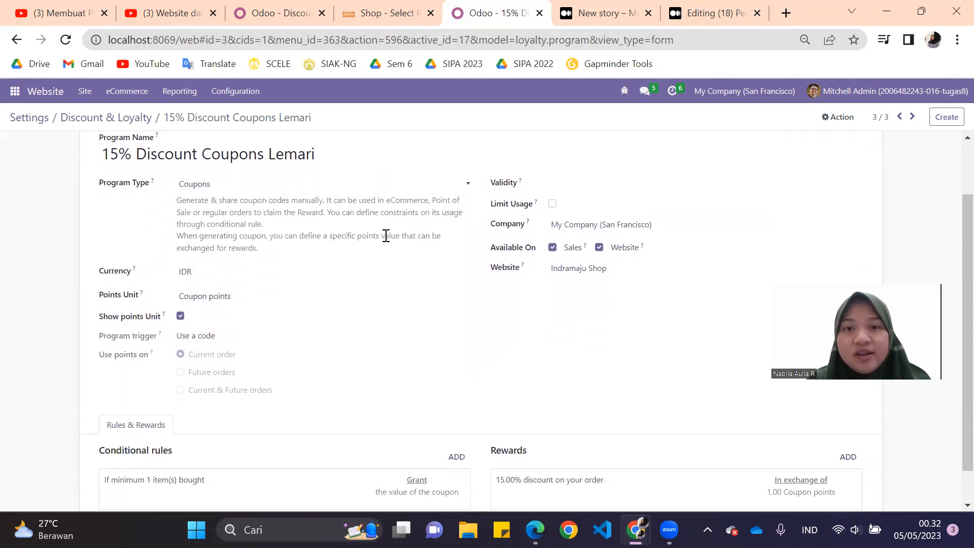
{"action": "scroll", "coordinate": [386, 235], "scroll_direction": "down", "scroll_amount": 1}
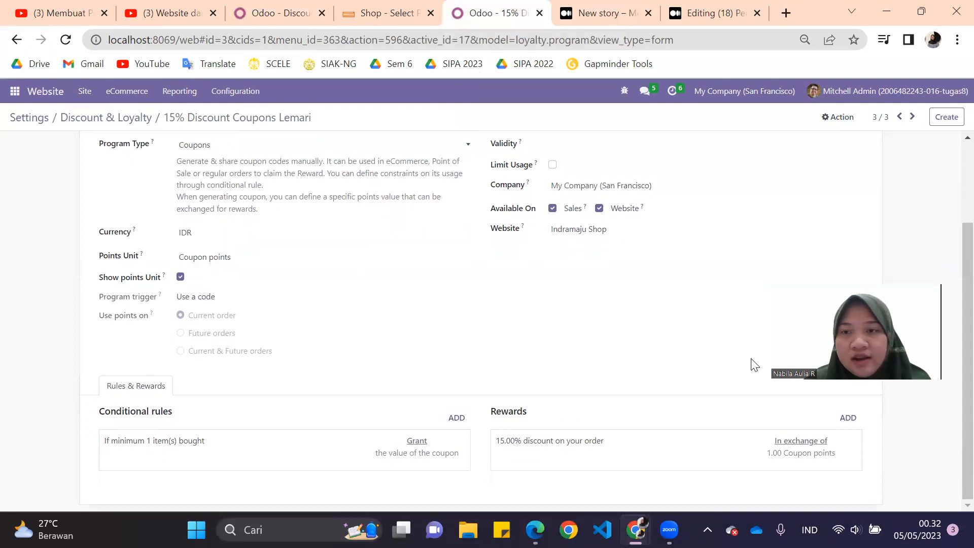
Open the program's 15% order discount reward, review its settings and save it
{"action": "left_click_drag", "start_coordinate": [830, 320], "coordinate": [837, 199]}
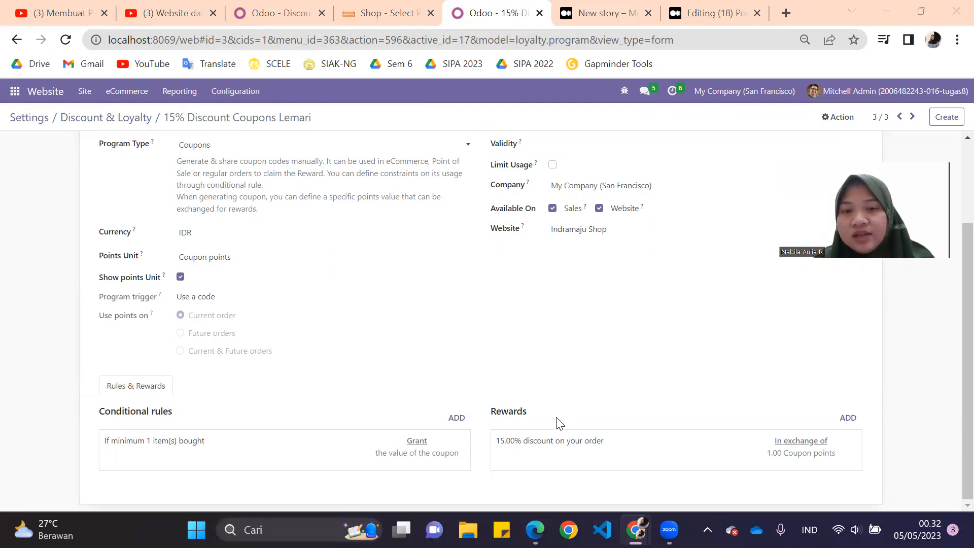
{"action": "left_click", "coordinate": [648, 447]}
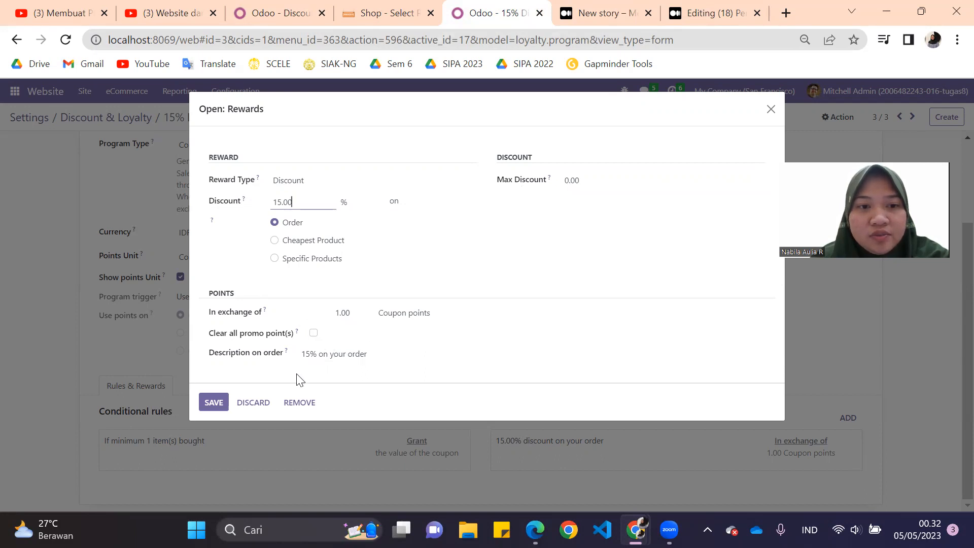
{"action": "left_click", "coordinate": [214, 403]}
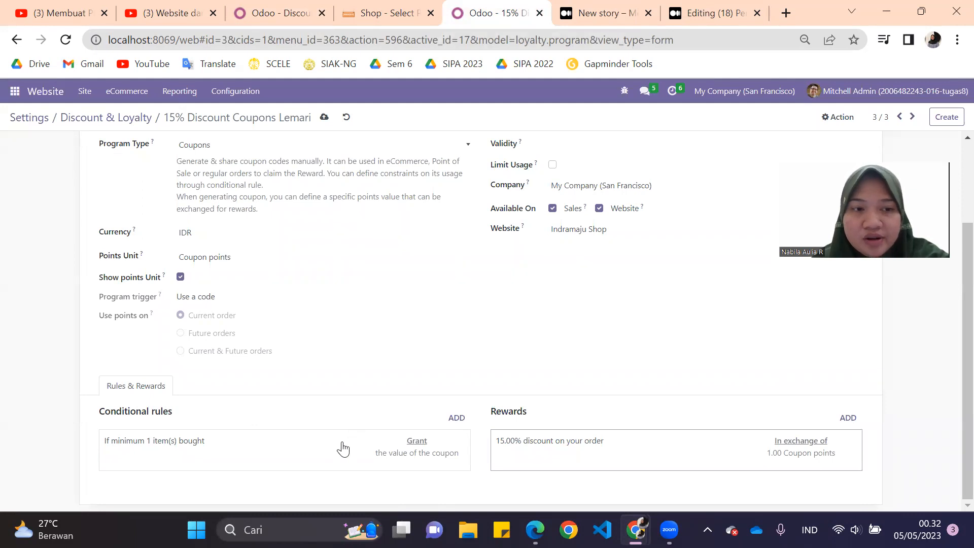
Open the conditional rule, consult the product table in the Medium draft, and add Lemari (Brown) and Lemari (Black) as the rule's products
{"action": "left_click", "coordinate": [368, 450]}
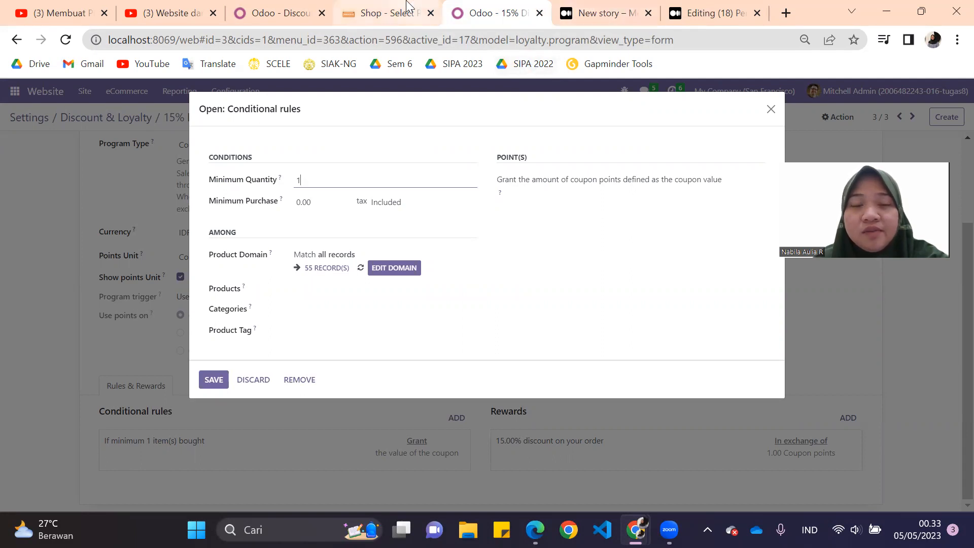
{"action": "left_click", "coordinate": [592, 7]}
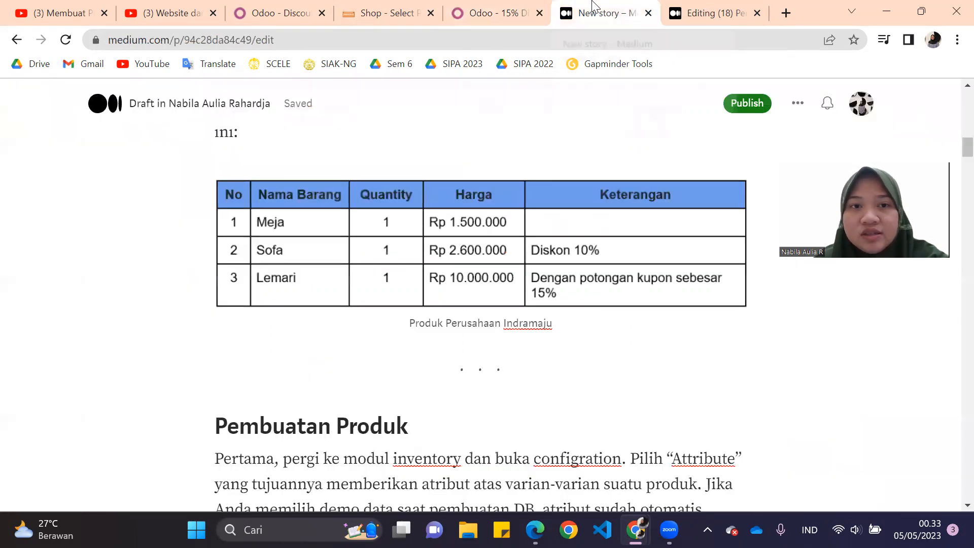
{"action": "left_click", "coordinate": [509, 6]}
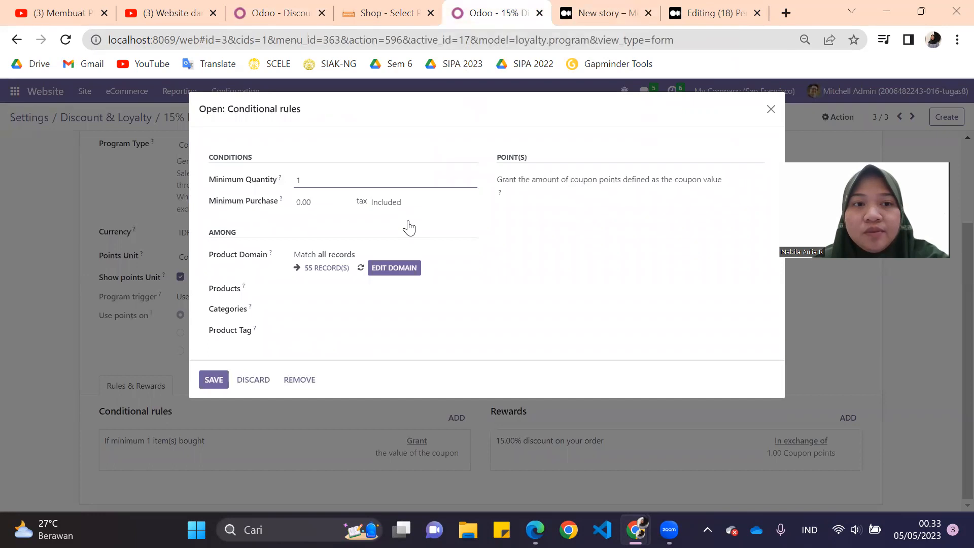
{"action": "left_click", "coordinate": [336, 288]}
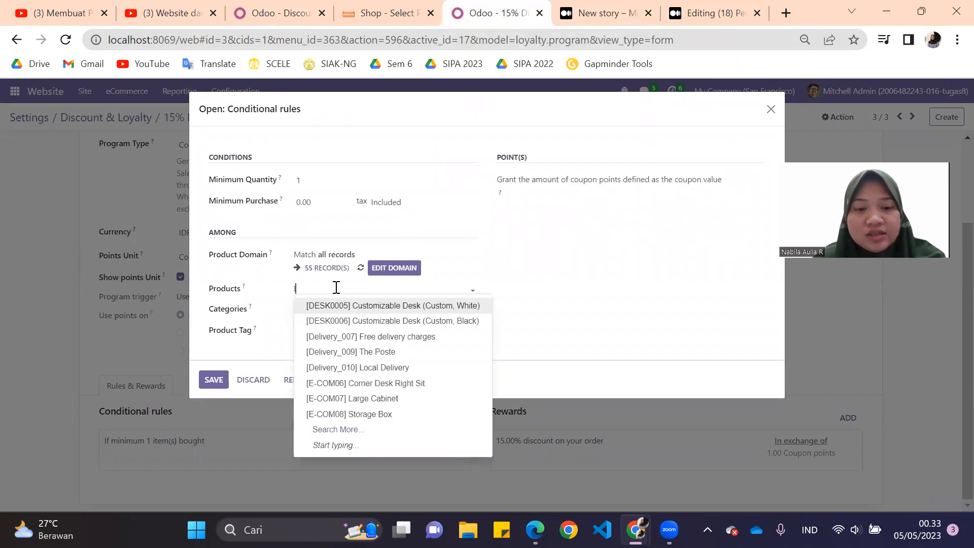
{"action": "type", "text": "lema"}
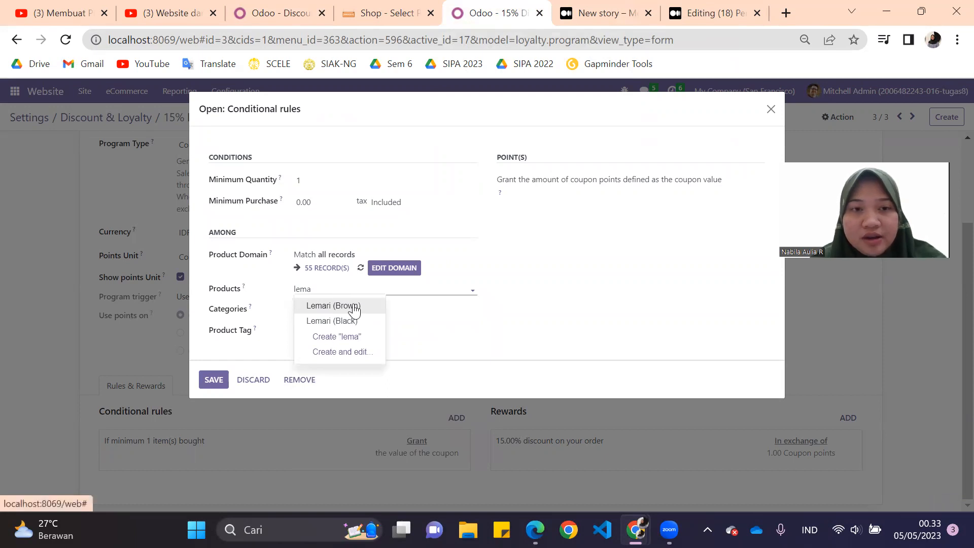
{"action": "left_click", "coordinate": [354, 307]}
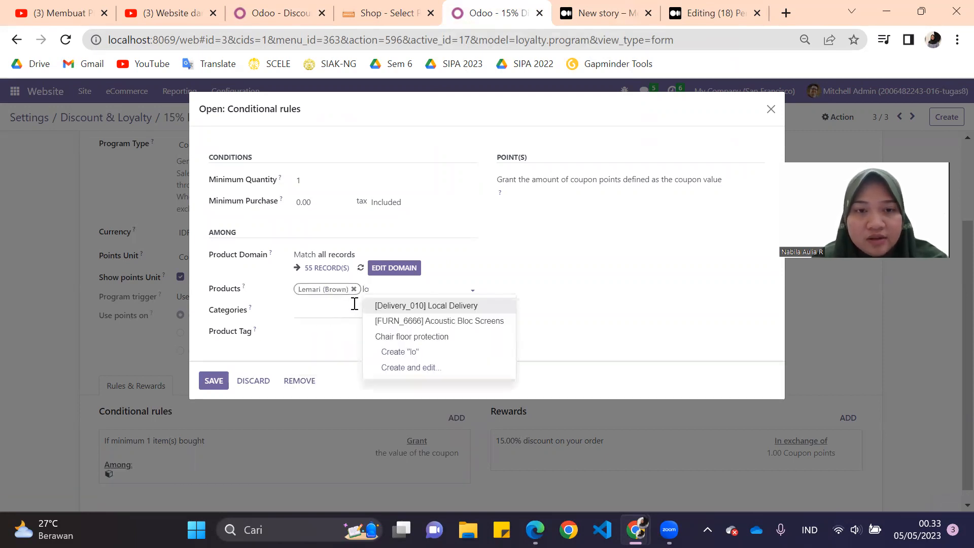
{"action": "type", "text": "lem"}
{"action": "left_click", "coordinate": [426, 305]}
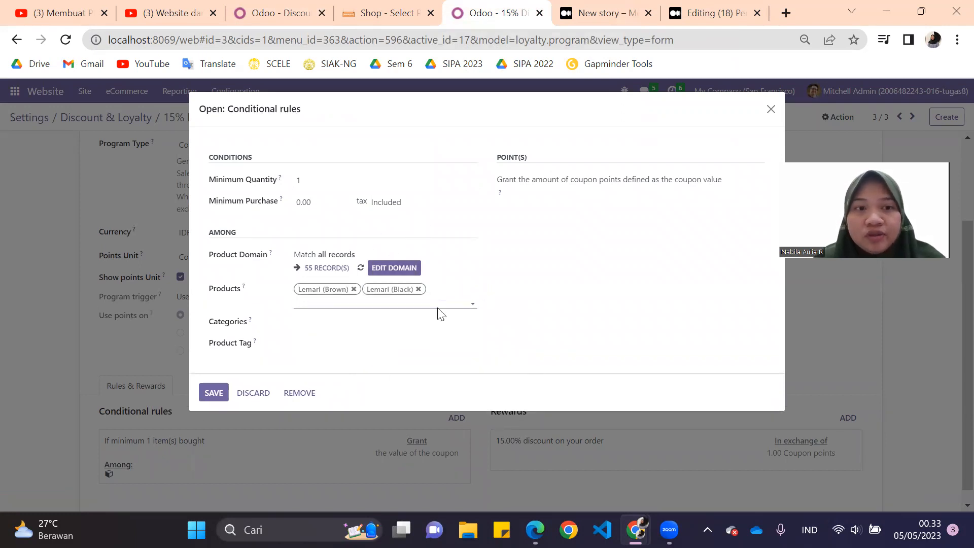
Set the conditional rule's product category to All and save the rule
{"action": "left_click", "coordinate": [339, 323]}
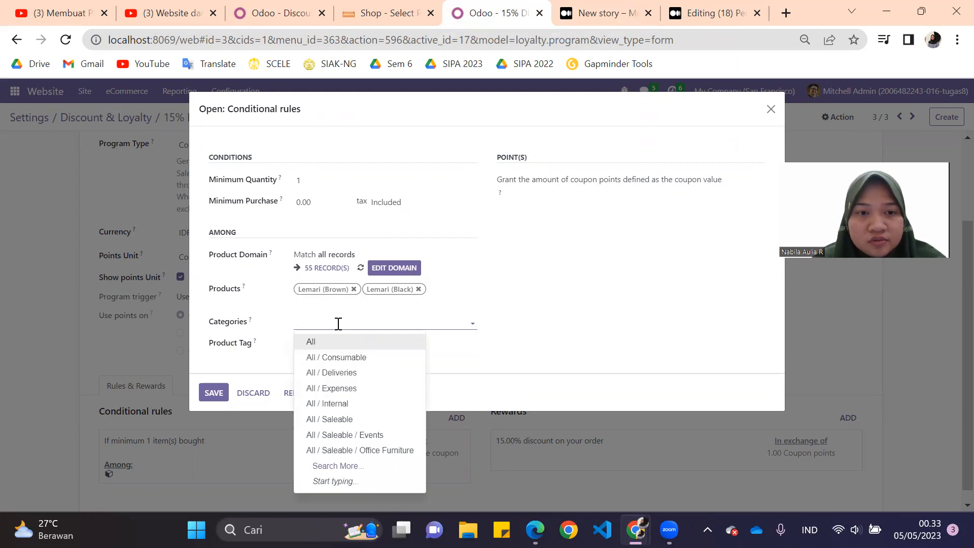
{"action": "left_click", "coordinate": [339, 323]}
{"action": "left_click", "coordinate": [322, 323]}
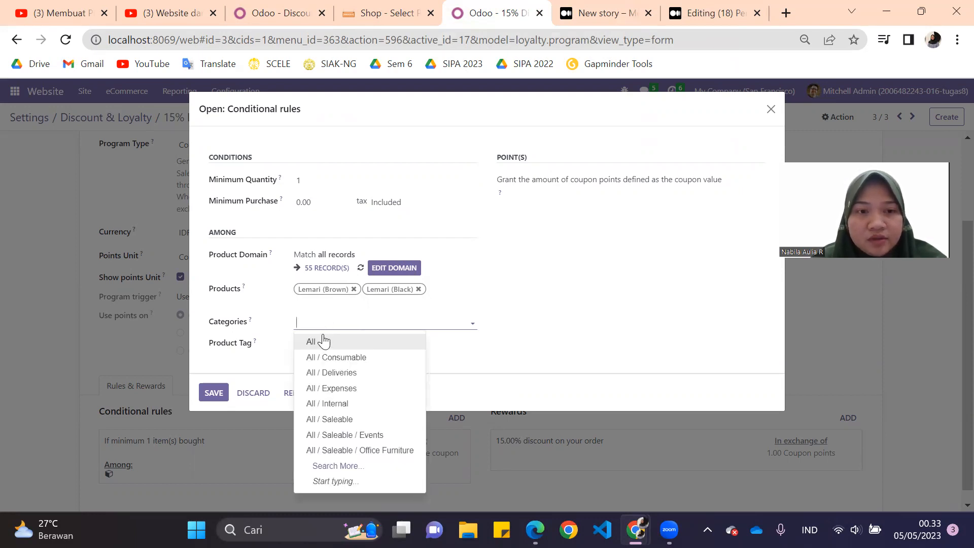
{"action": "left_click", "coordinate": [322, 343]}
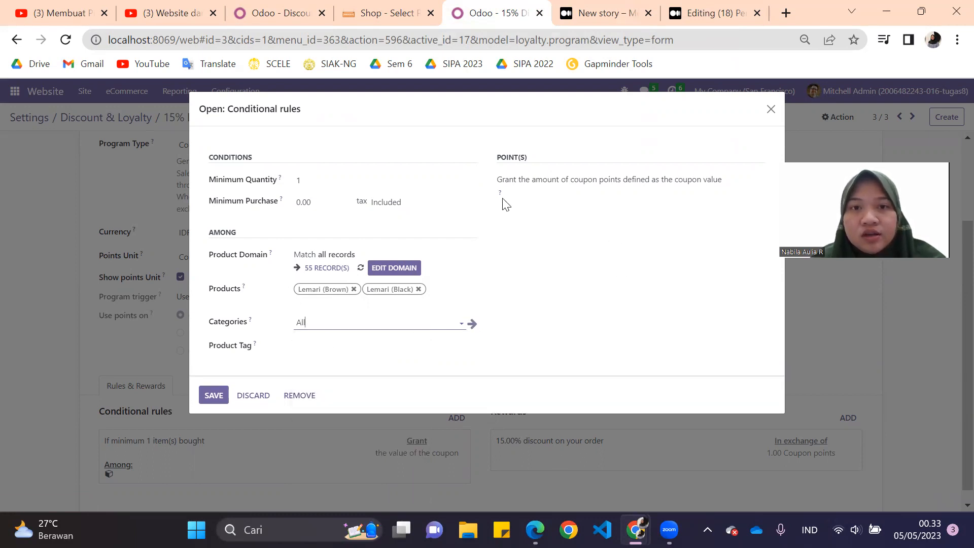
{"action": "left_click", "coordinate": [213, 398]}
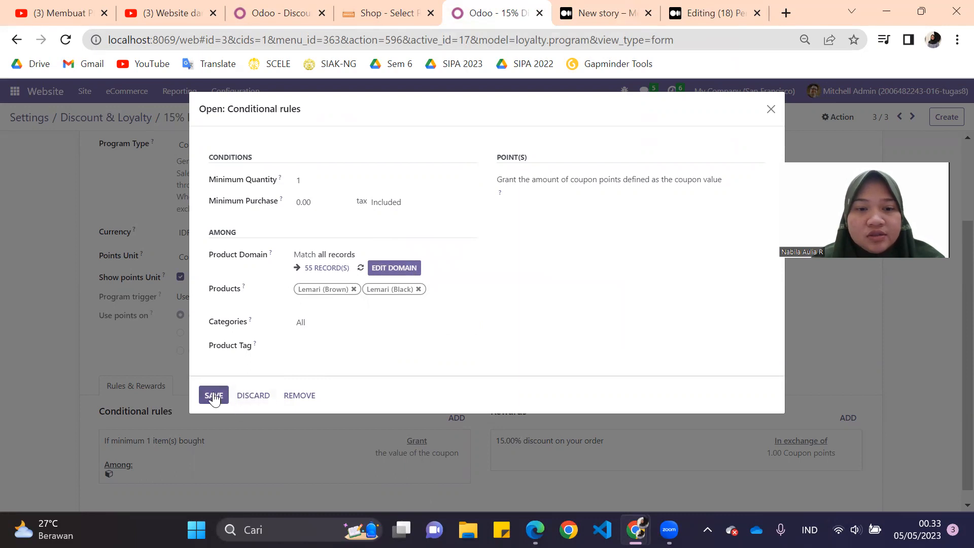
Save the Lemari coupon program and check its listed conditional rule and reward
{"action": "scroll", "coordinate": [218, 398], "scroll_direction": "down", "scroll_amount": 1}
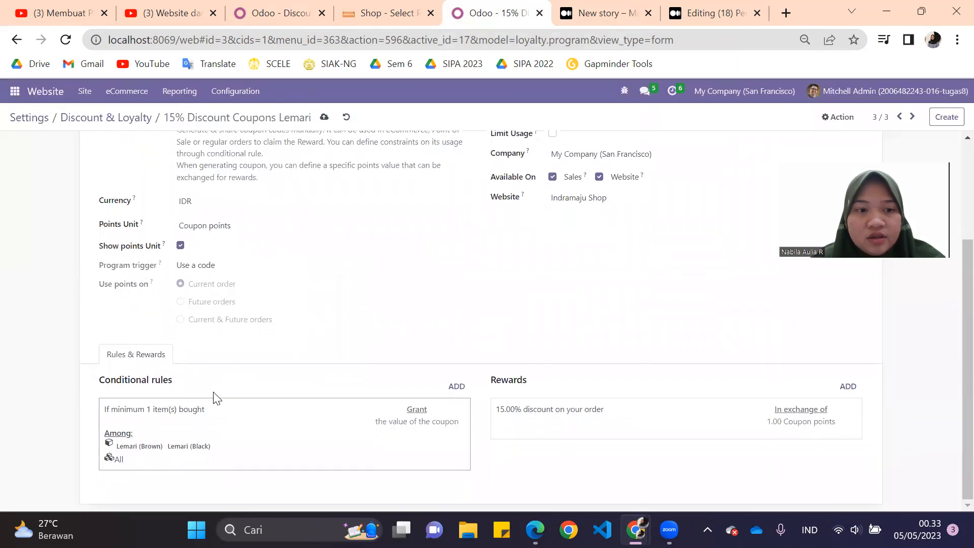
{"action": "scroll", "coordinate": [214, 398], "scroll_direction": "up", "scroll_amount": 3}
{"action": "scroll", "coordinate": [214, 398], "scroll_direction": "down", "scroll_amount": 2}
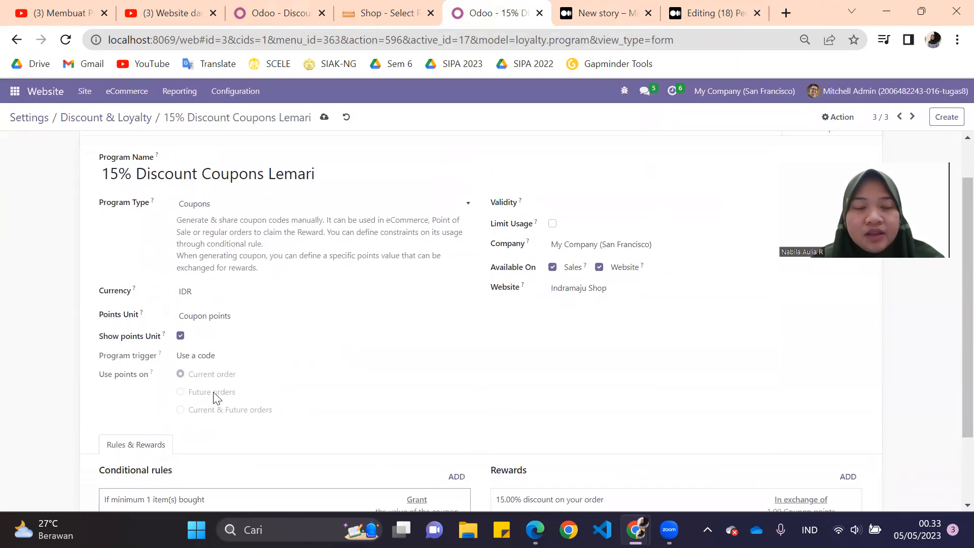
{"action": "left_click", "coordinate": [326, 121]}
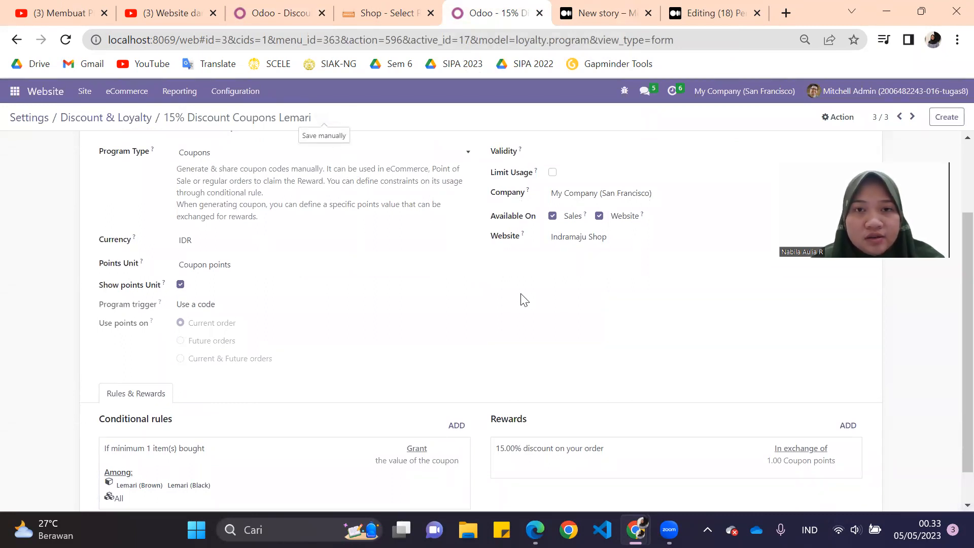
{"action": "scroll", "coordinate": [524, 299], "scroll_direction": "down", "scroll_amount": 1}
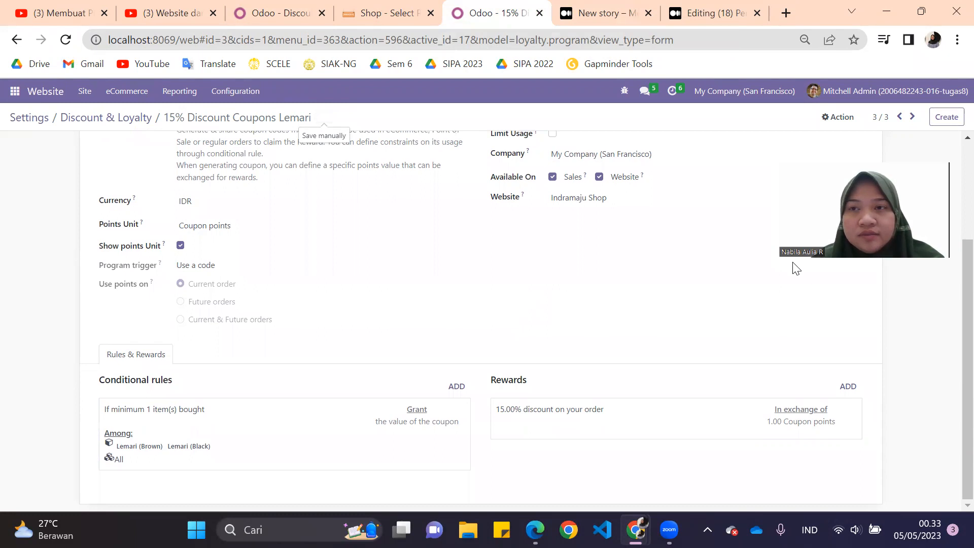
{"action": "left_click_drag", "start_coordinate": [877, 210], "coordinate": [902, 71]}
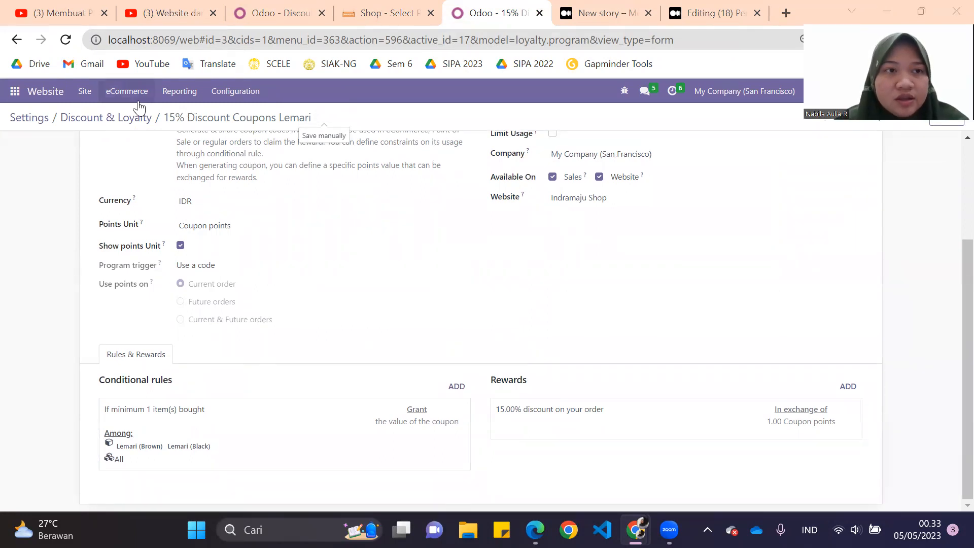
Generate 100 coupons worth 1.00 coupon point each for anonymous customers and open the program's coupon list
{"action": "scroll", "coordinate": [128, 186], "scroll_direction": "up", "scroll_amount": 3}
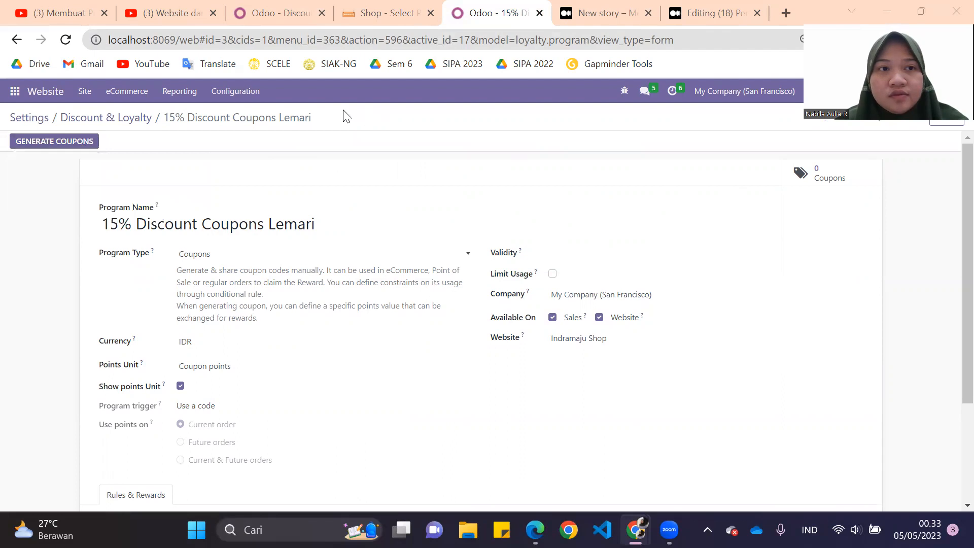
{"action": "left_click", "coordinate": [79, 146]}
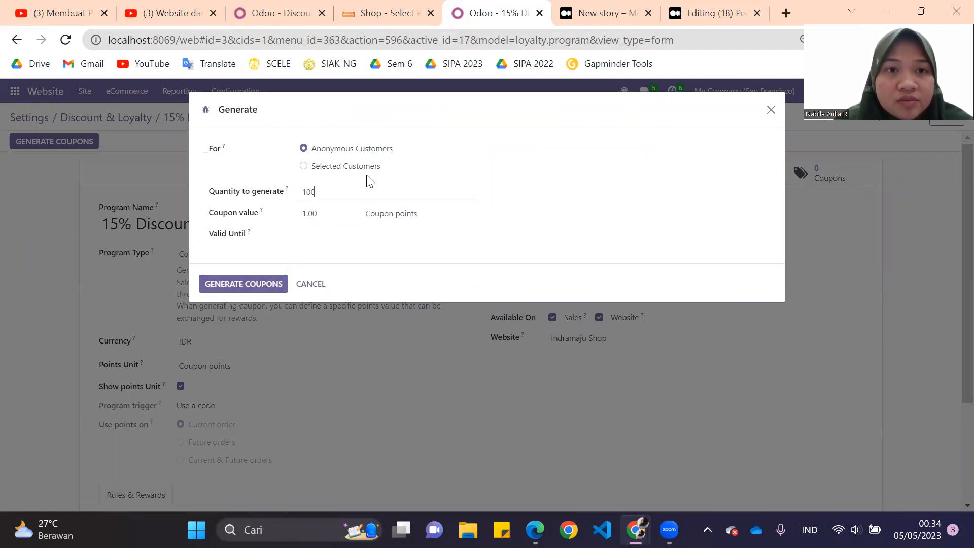
{"action": "left_click", "coordinate": [261, 284]}
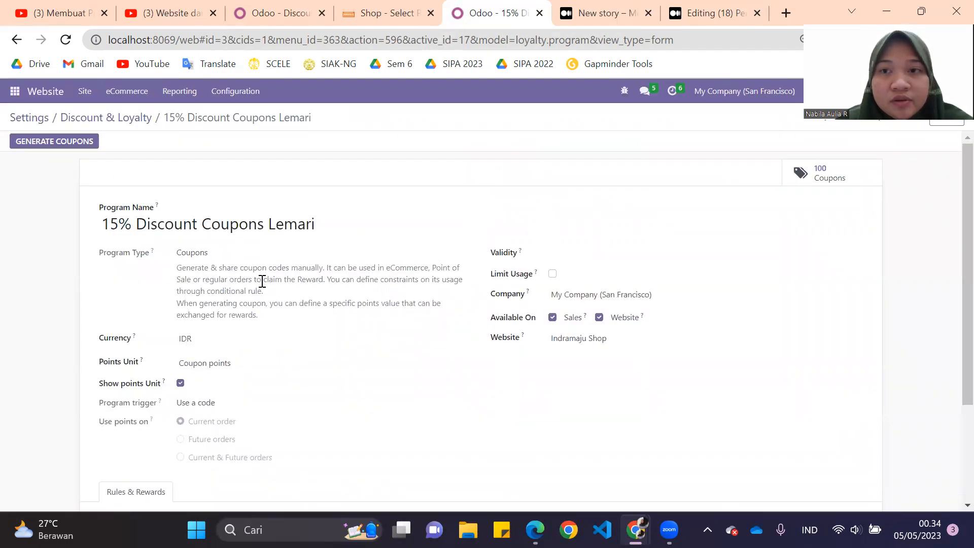
{"action": "scroll", "coordinate": [261, 281], "scroll_direction": "down", "scroll_amount": 3}
{"action": "scroll", "coordinate": [261, 280], "scroll_direction": "up", "scroll_amount": 3}
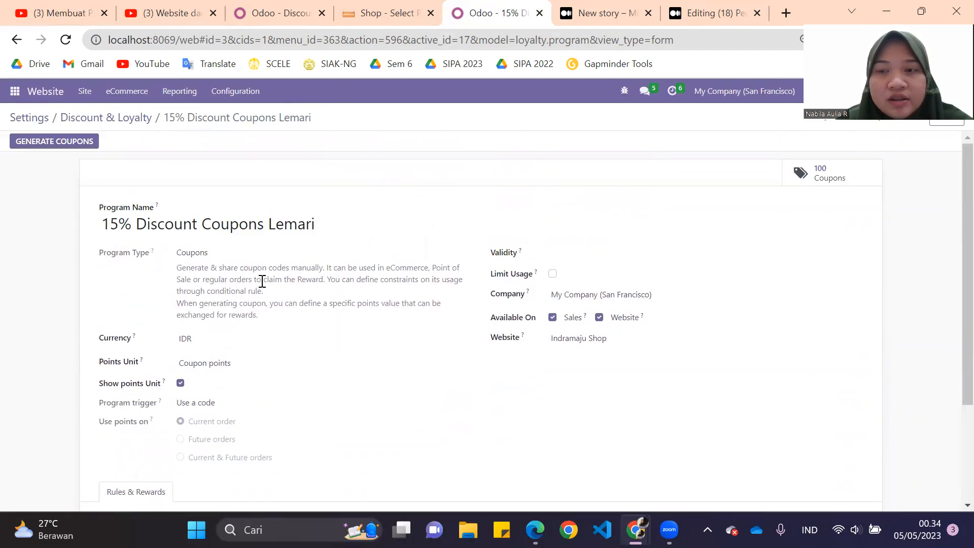
{"action": "left_click", "coordinate": [827, 180]}
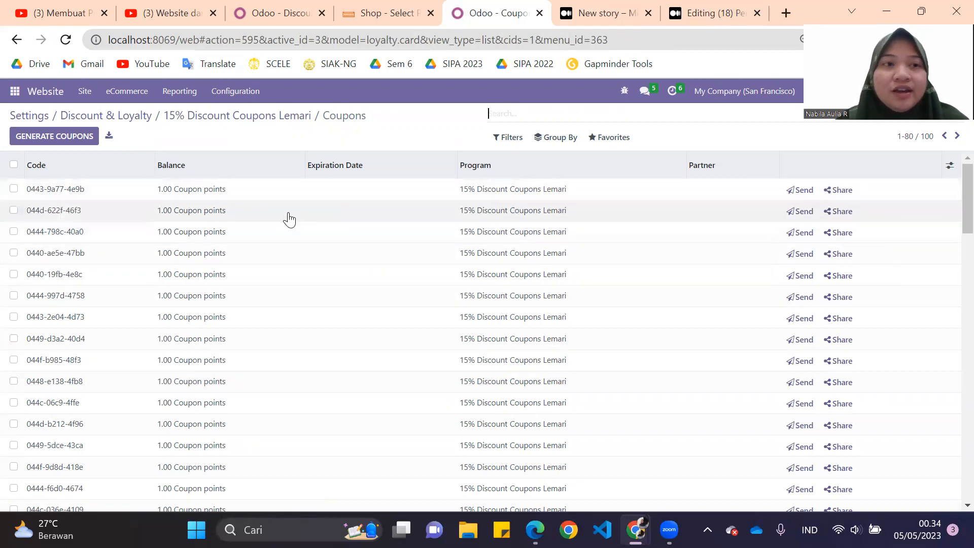
Switch to the Medium draft and read its coupon section, from the discount and loyalty setting to the coupon settings and generation instruction
{"action": "left_click", "coordinate": [295, 9]}
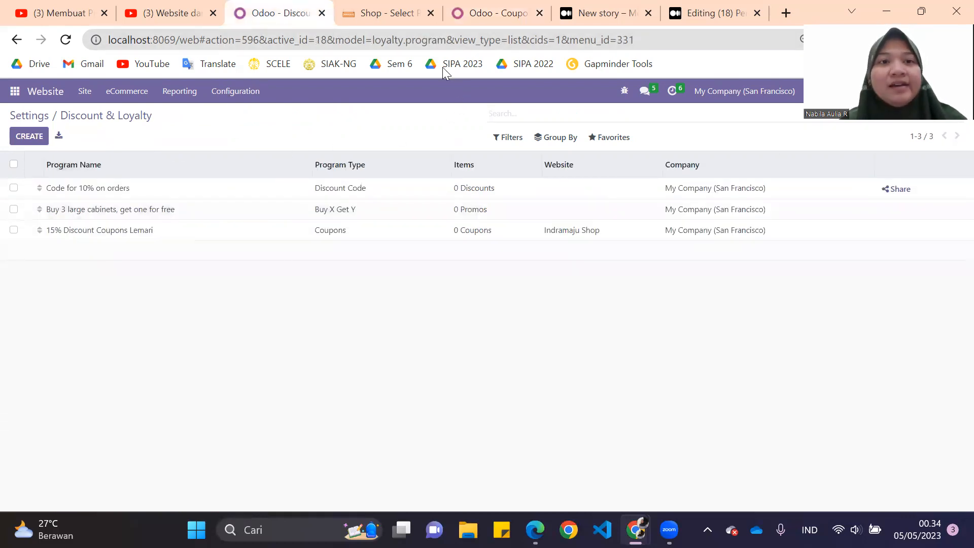
{"action": "left_click", "coordinate": [576, 11]}
{"action": "scroll", "coordinate": [378, 322], "scroll_direction": "down", "scroll_amount": 6}
{"action": "scroll", "coordinate": [378, 322], "scroll_direction": "down", "scroll_amount": 20}
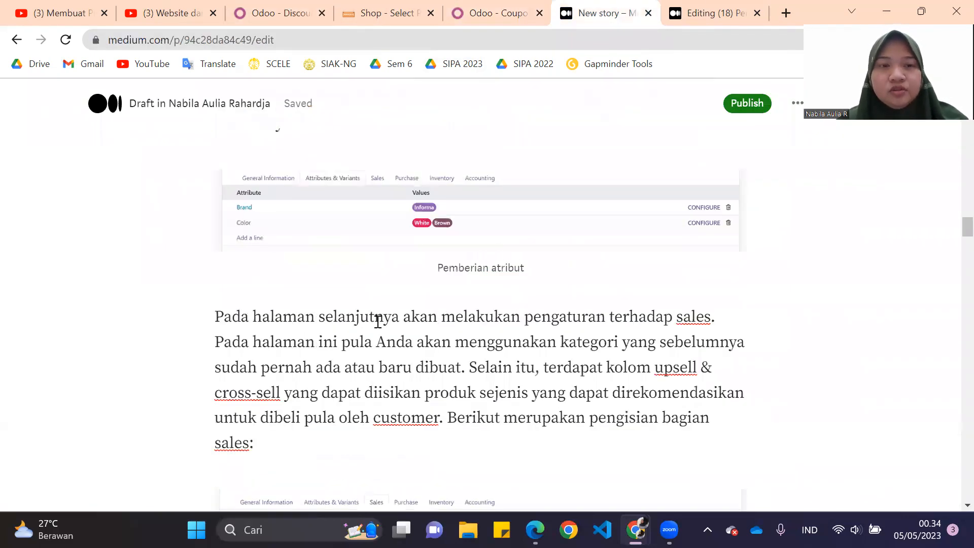
{"action": "scroll", "coordinate": [378, 325], "scroll_direction": "down", "scroll_amount": 7}
{"action": "scroll", "coordinate": [378, 325], "scroll_direction": "up", "scroll_amount": 7}
{"action": "scroll", "coordinate": [378, 325], "scroll_direction": "down", "scroll_amount": 10}
{"action": "scroll", "coordinate": [378, 324], "scroll_direction": "down", "scroll_amount": 15}
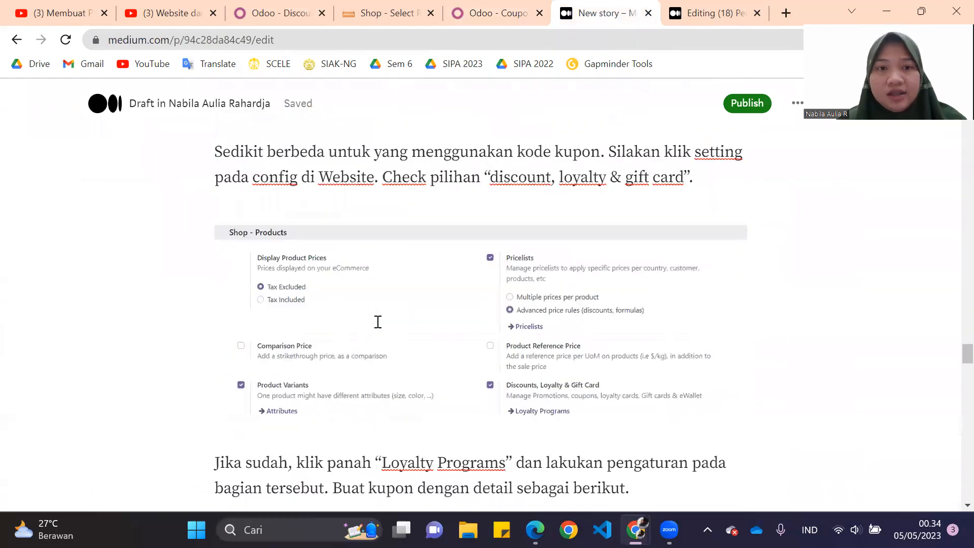
{"action": "scroll", "coordinate": [378, 327], "scroll_direction": "up", "scroll_amount": 4}
{"action": "scroll", "coordinate": [378, 327], "scroll_direction": "down", "scroll_amount": 9}
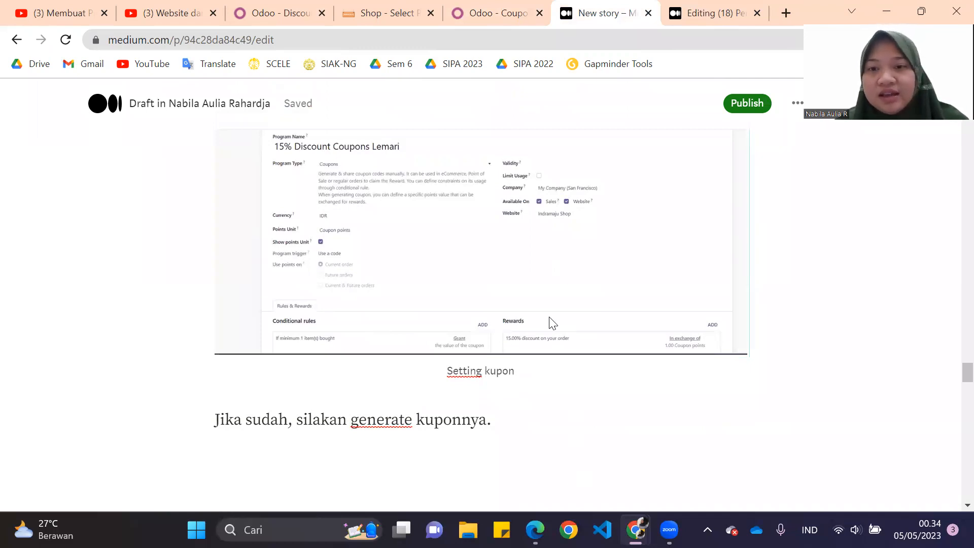
Switch to the Indramaju shop in Edge, add one black Sofa to the cart without accessories, and continue shopping
{"action": "key", "text": "alt+Tab"}
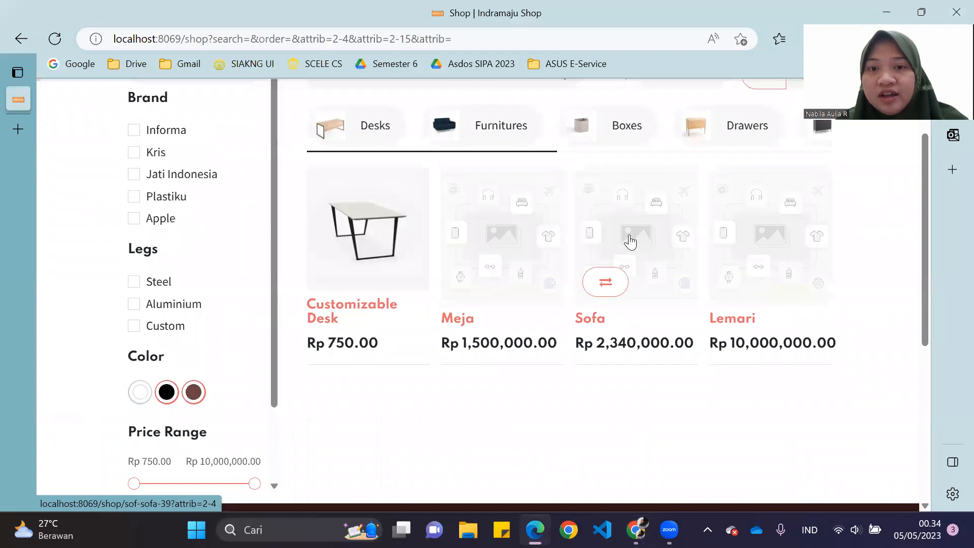
{"action": "left_click", "coordinate": [630, 243]}
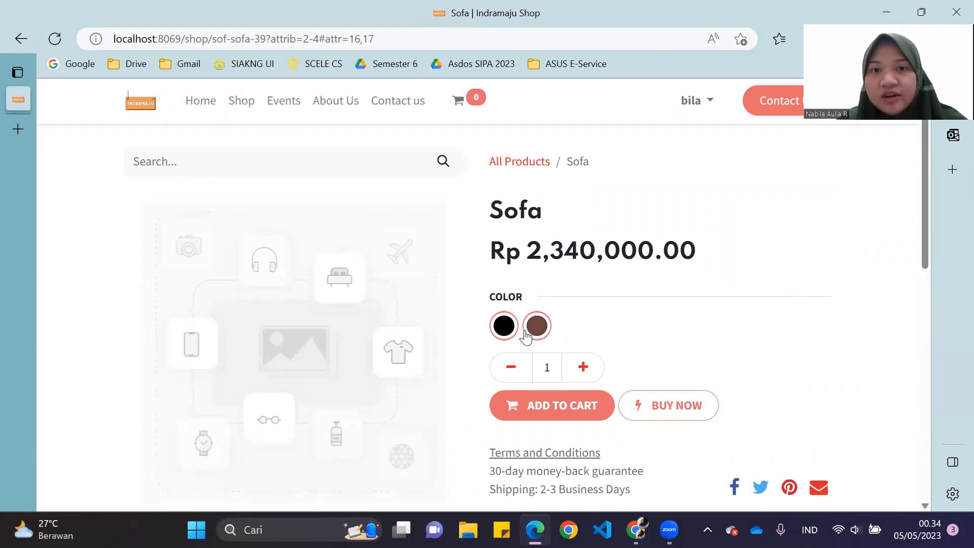
{"action": "scroll", "coordinate": [527, 336], "scroll_direction": "down", "scroll_amount": 1}
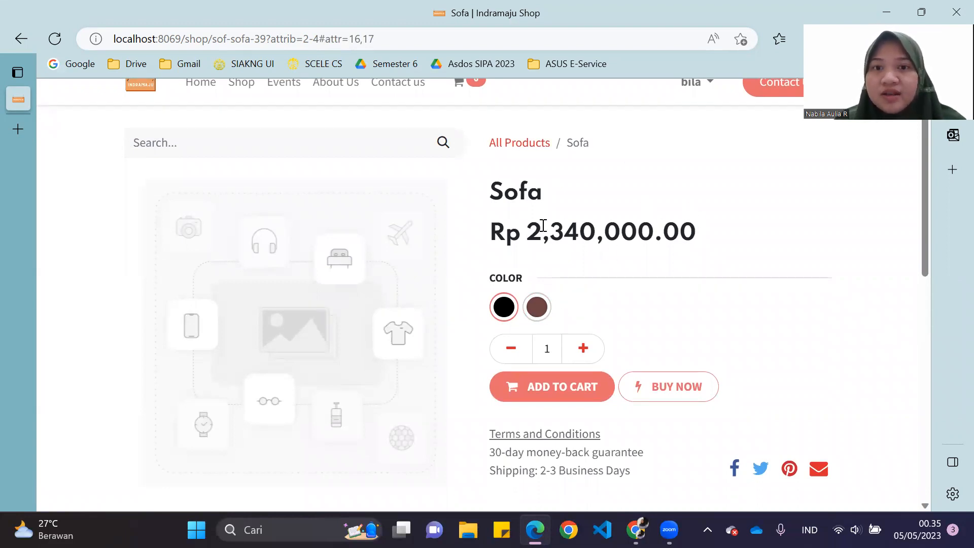
{"action": "left_click_drag", "start_coordinate": [532, 231], "coordinate": [671, 235]}
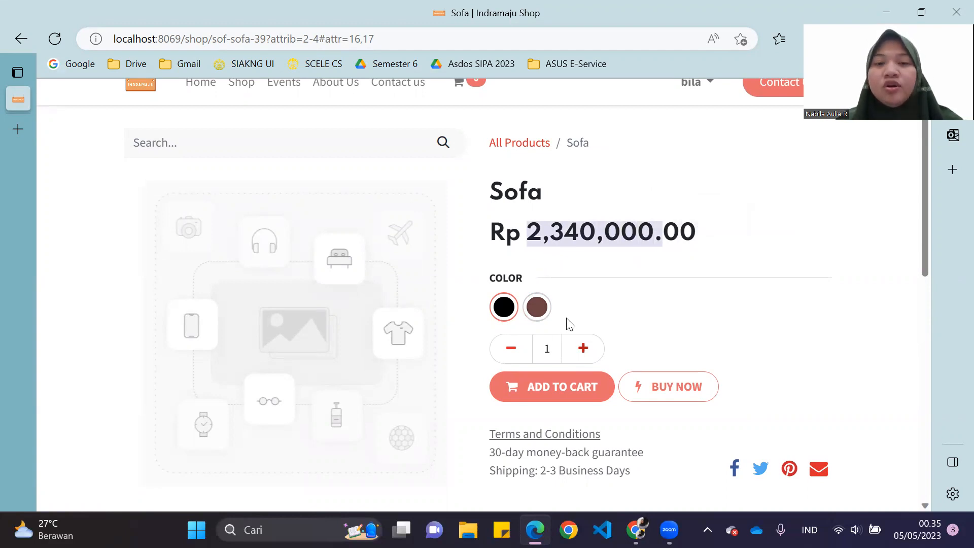
{"action": "left_click", "coordinate": [540, 311]}
{"action": "left_click", "coordinate": [504, 308]}
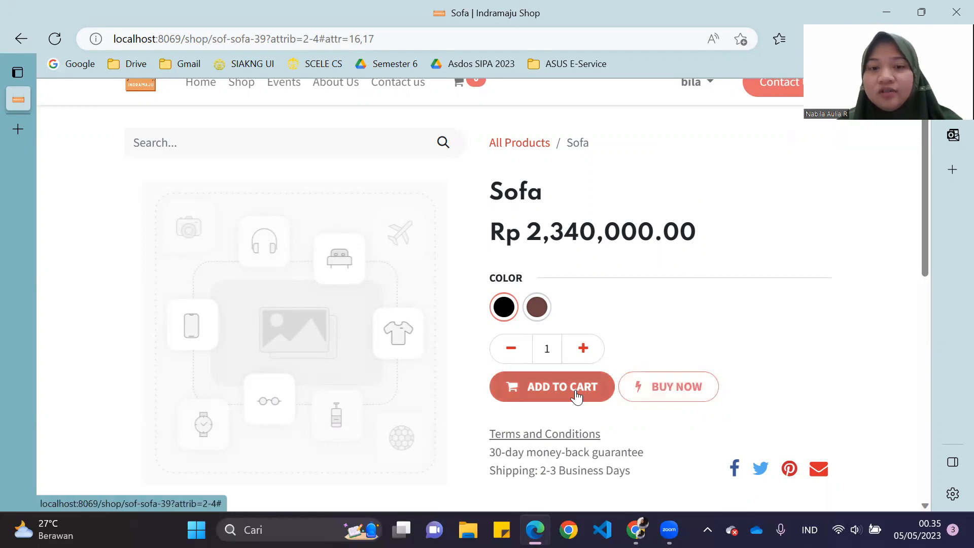
{"action": "left_click", "coordinate": [519, 395]}
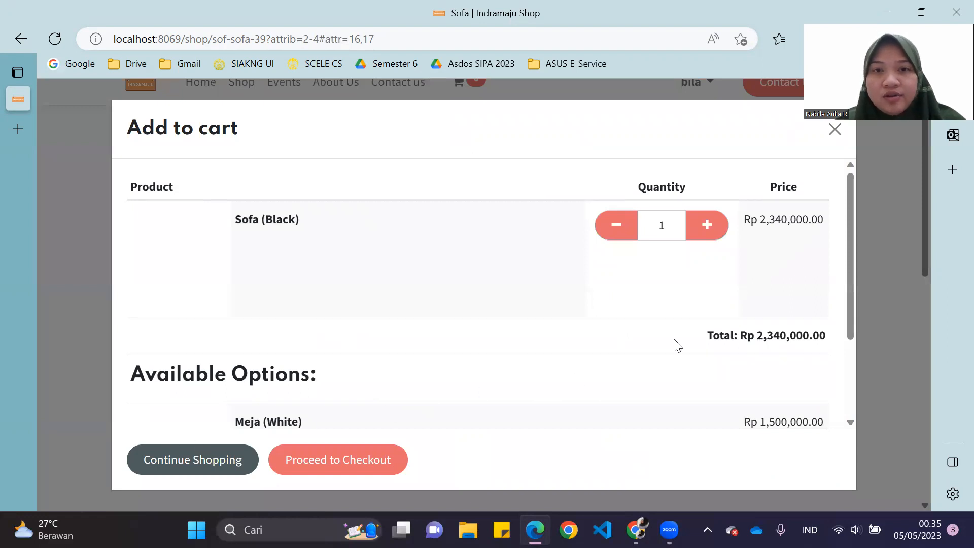
{"action": "scroll", "coordinate": [327, 352], "scroll_direction": "down", "scroll_amount": 3}
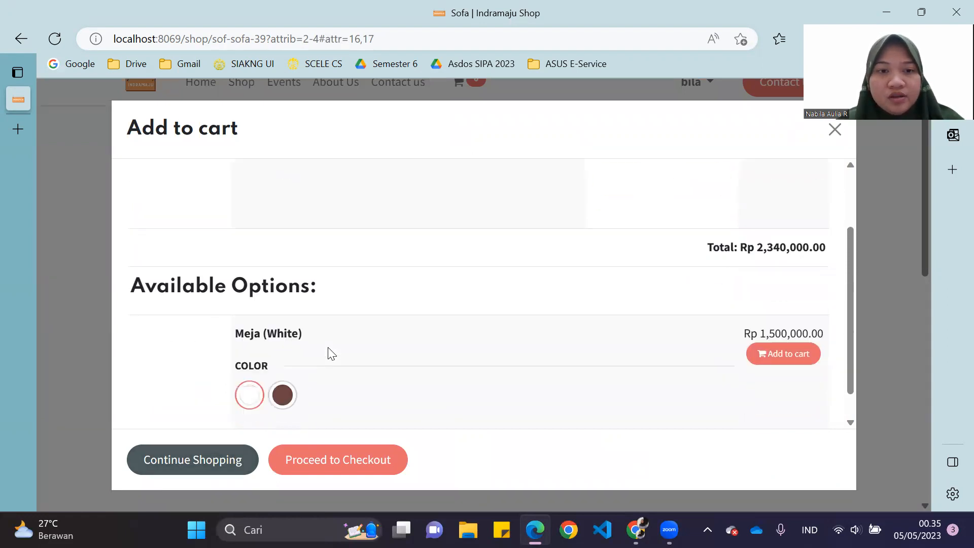
{"action": "left_click", "coordinate": [204, 458]}
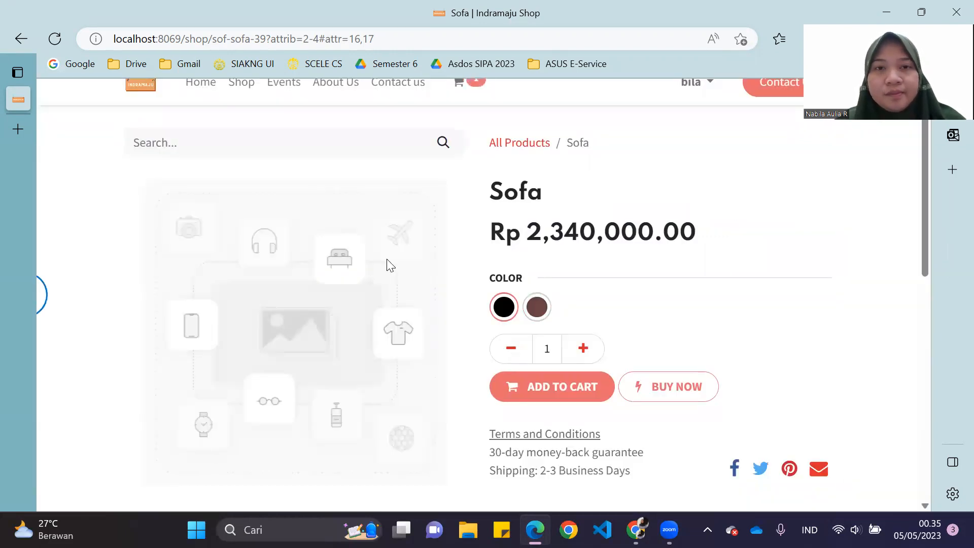
Open the Lemari product, add one in black to the cart, and proceed to the order review
{"action": "scroll", "coordinate": [389, 264], "scroll_direction": "left", "scroll_amount": 5}
{"action": "left_click", "coordinate": [792, 342]}
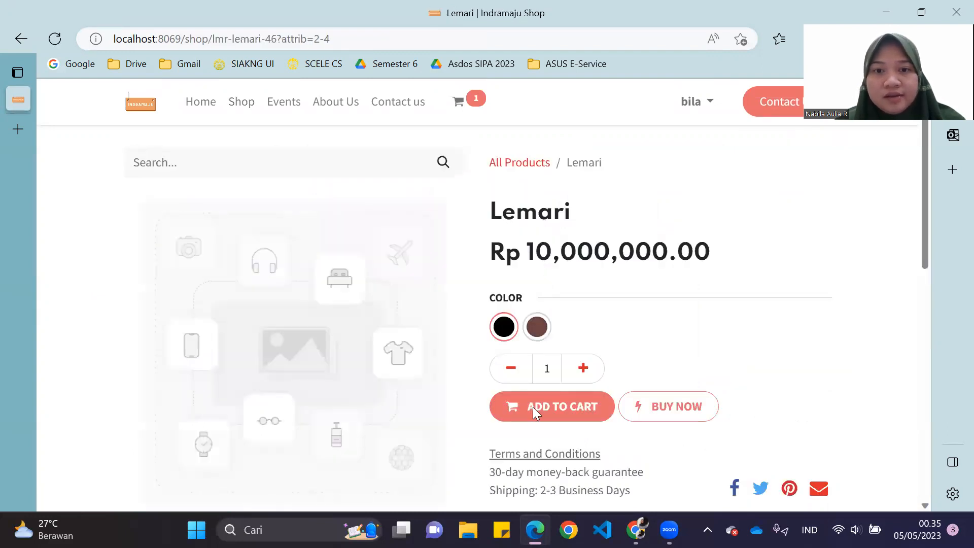
{"action": "left_click", "coordinate": [538, 409]}
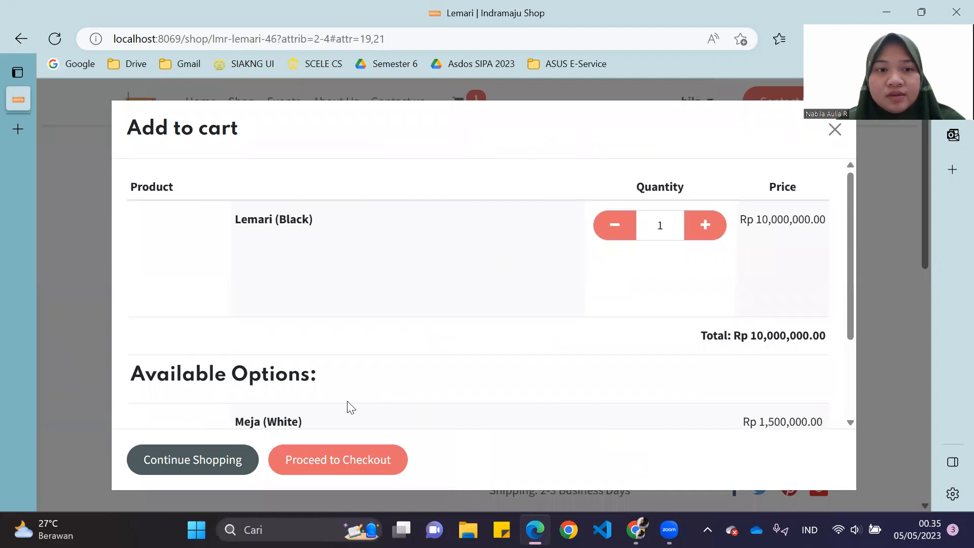
{"action": "left_click", "coordinate": [302, 471]}
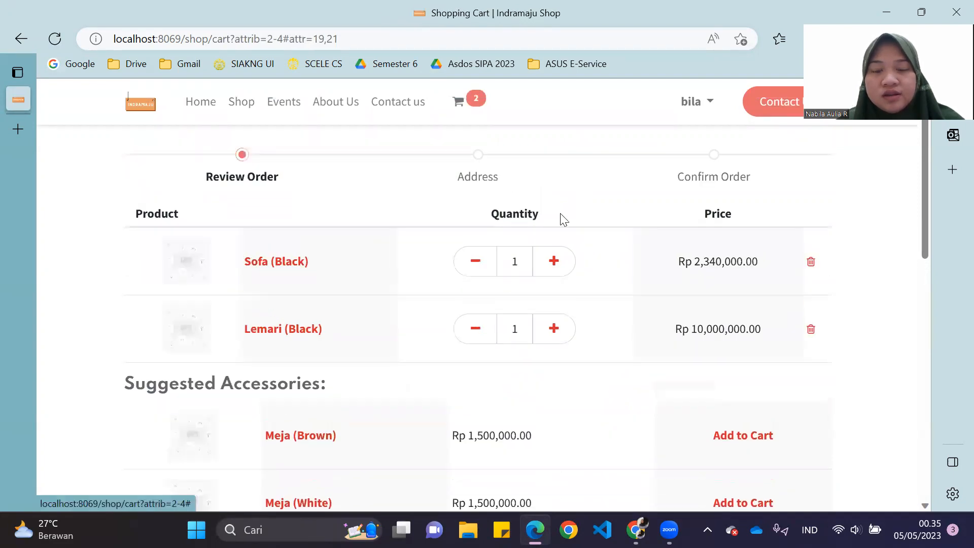
Review the Sofa and Lemari order in the cart and proceed to the checkout address form
{"action": "scroll", "coordinate": [661, 350], "scroll_direction": "down", "scroll_amount": 5}
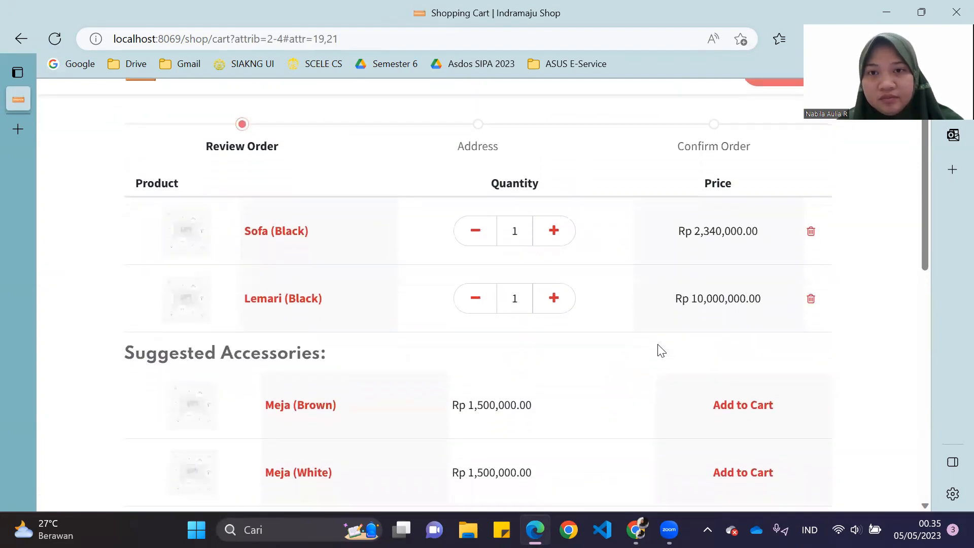
{"action": "scroll", "coordinate": [661, 350], "scroll_direction": "up", "scroll_amount": 5}
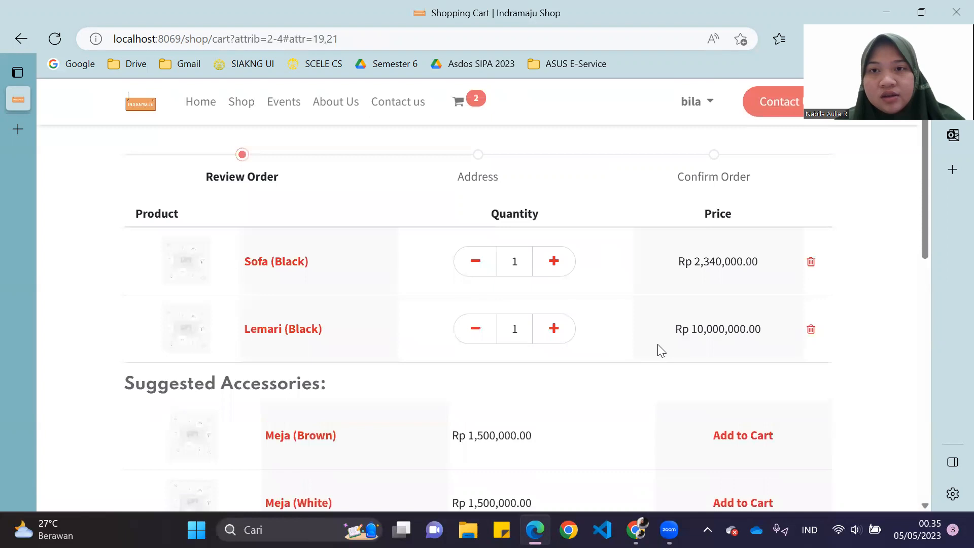
{"action": "scroll", "coordinate": [662, 392], "scroll_direction": "down", "scroll_amount": 10}
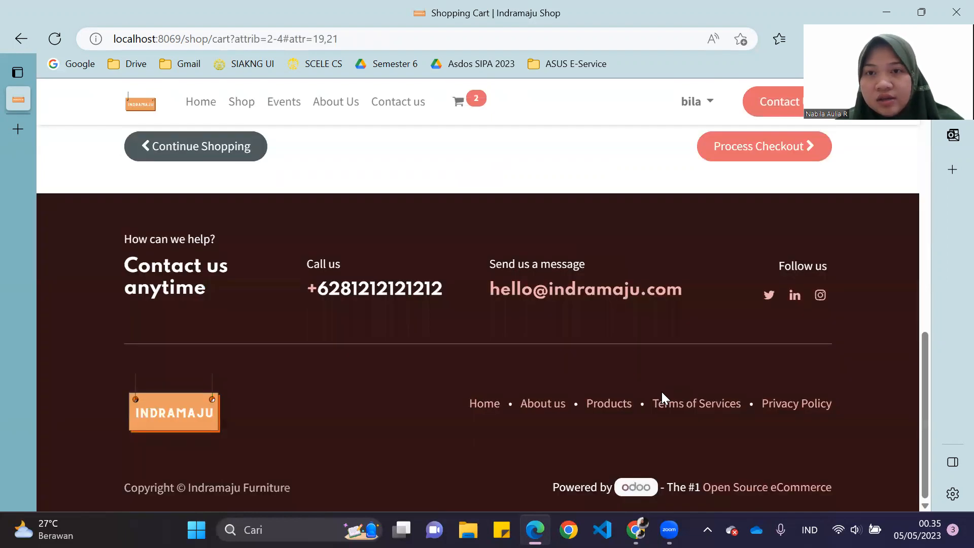
{"action": "scroll", "coordinate": [662, 391], "scroll_direction": "up", "scroll_amount": 3}
{"action": "left_click", "coordinate": [768, 327]}
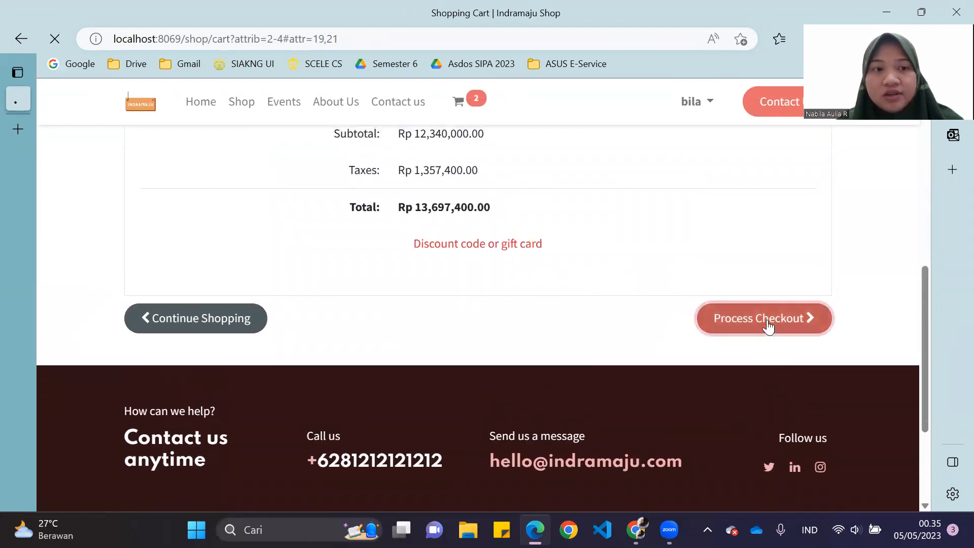
Enter the customer's phone number and the company name PT Kami in the address form
{"action": "scroll", "coordinate": [768, 327], "scroll_direction": "down", "scroll_amount": 5}
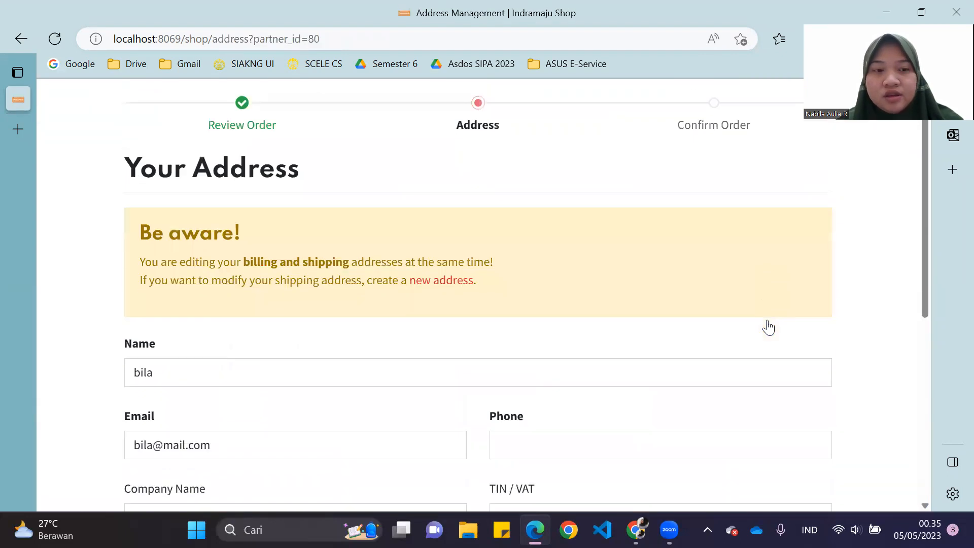
{"action": "scroll", "coordinate": [591, 287], "scroll_direction": "down", "scroll_amount": 4}
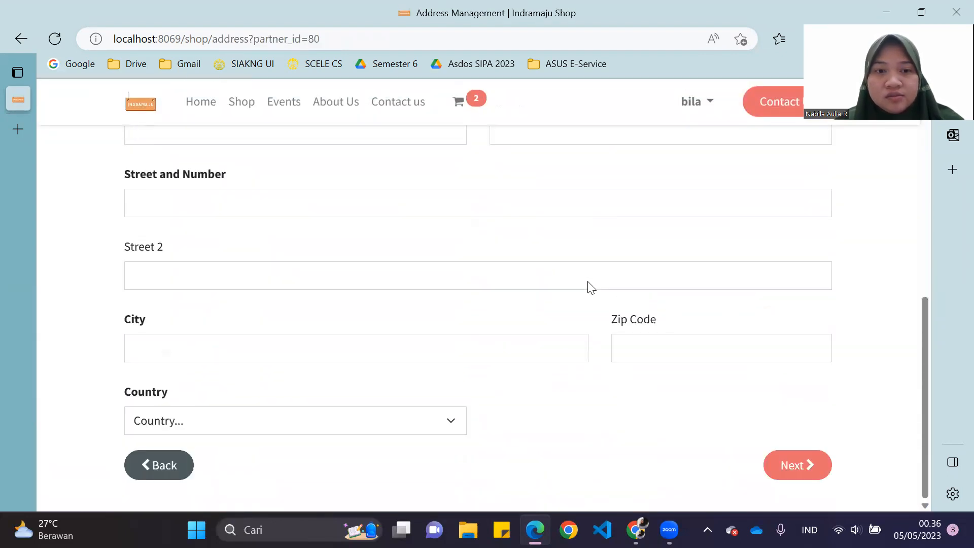
{"action": "scroll", "coordinate": [588, 281], "scroll_direction": "up", "scroll_amount": 7}
{"action": "scroll", "coordinate": [587, 281], "scroll_direction": "down", "scroll_amount": 2}
{"action": "scroll", "coordinate": [588, 281], "scroll_direction": "up", "scroll_amount": 2}
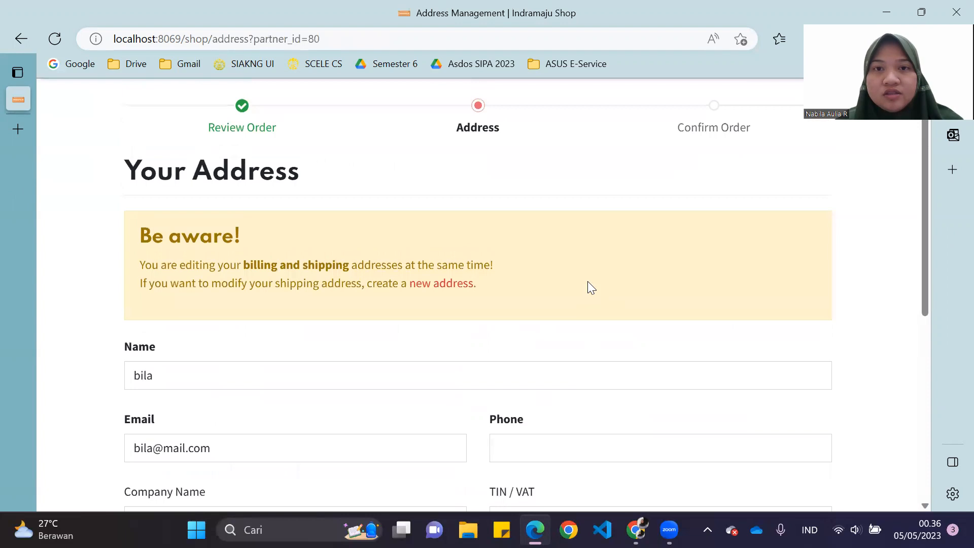
{"action": "scroll", "coordinate": [587, 281], "scroll_direction": "down", "scroll_amount": 3}
{"action": "left_click", "coordinate": [570, 317]}
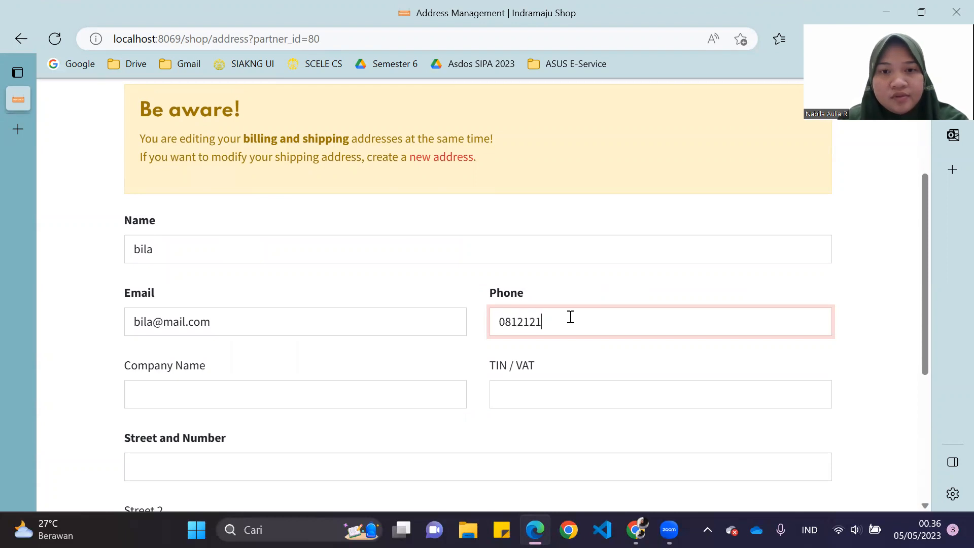
{"action": "left_click", "coordinate": [372, 404]}
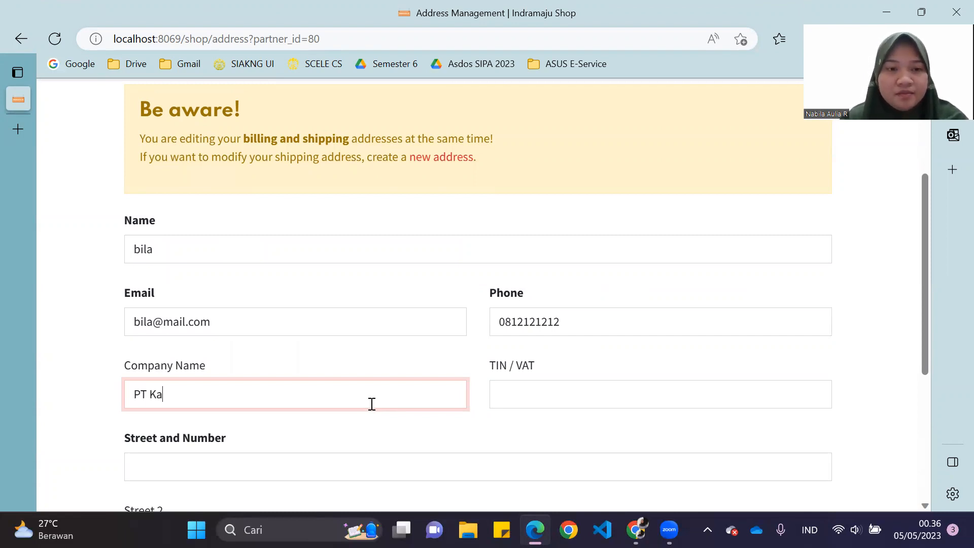
Fill in the customer's street and house number in the address form
{"action": "scroll", "coordinate": [354, 450], "scroll_direction": "down", "scroll_amount": 2}
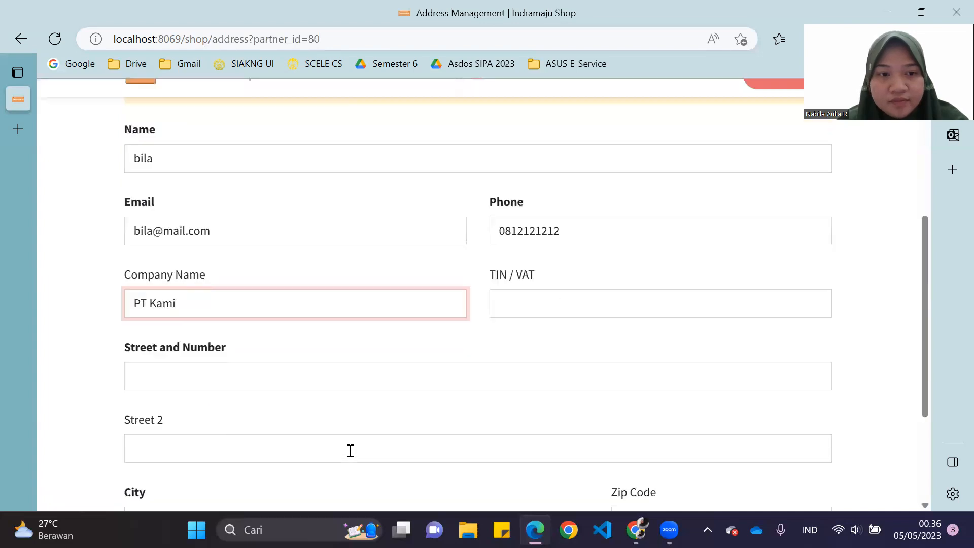
{"action": "type", "text": "1"}
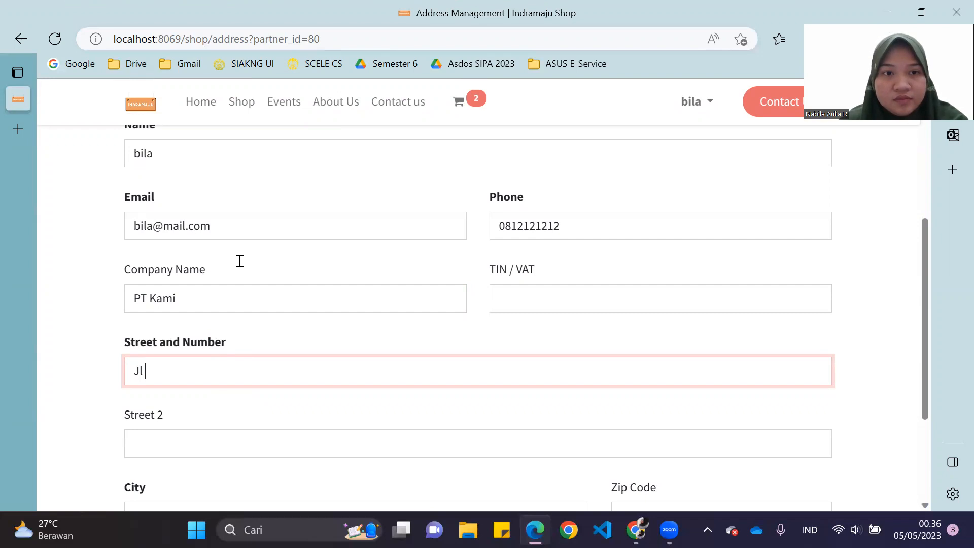
{"action": "type", "text": "hajiha"}
{"action": "key", "text": "BackSpace"}
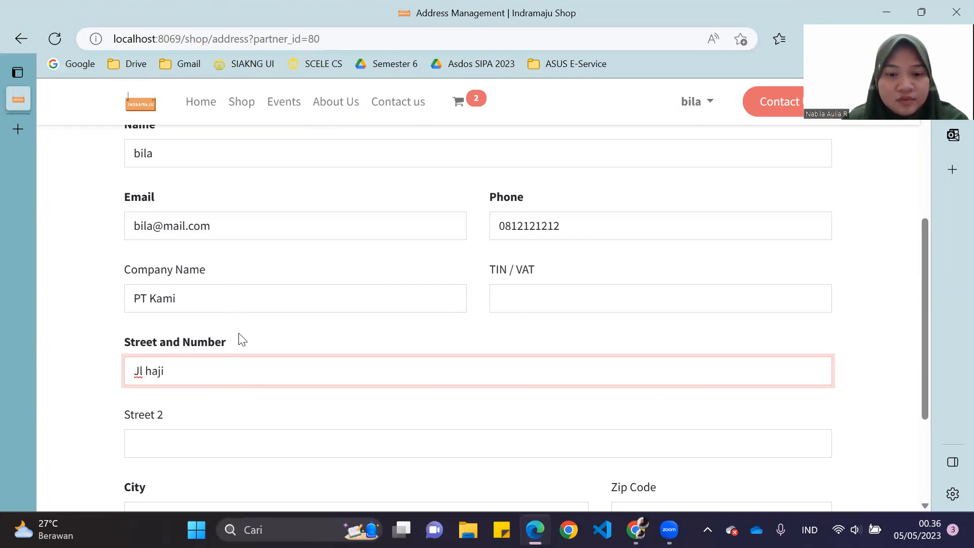
{"action": "type", "text": "12"}
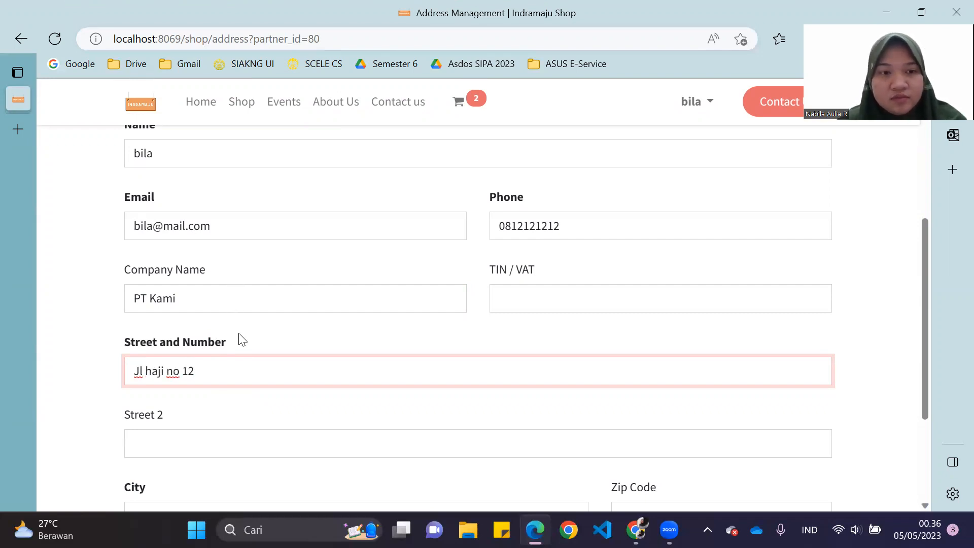
Fill in the customer's city and zip code, leaving the second street line empty
{"action": "scroll", "coordinate": [242, 340], "scroll_direction": "down", "scroll_amount": 2}
{"action": "left_click", "coordinate": [201, 316]}
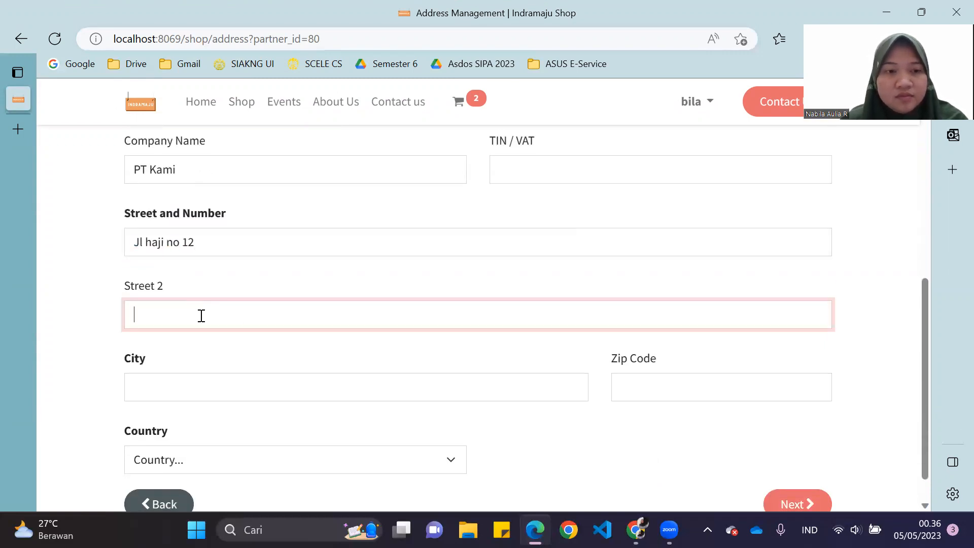
{"action": "left_click", "coordinate": [166, 378]}
{"action": "type", "text": "Depok"}
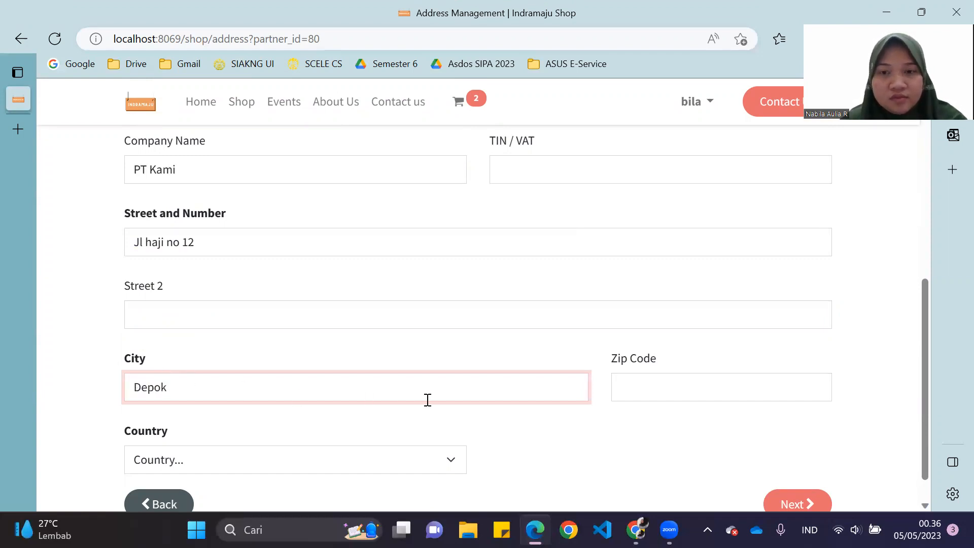
{"action": "left_click", "coordinate": [643, 382]}
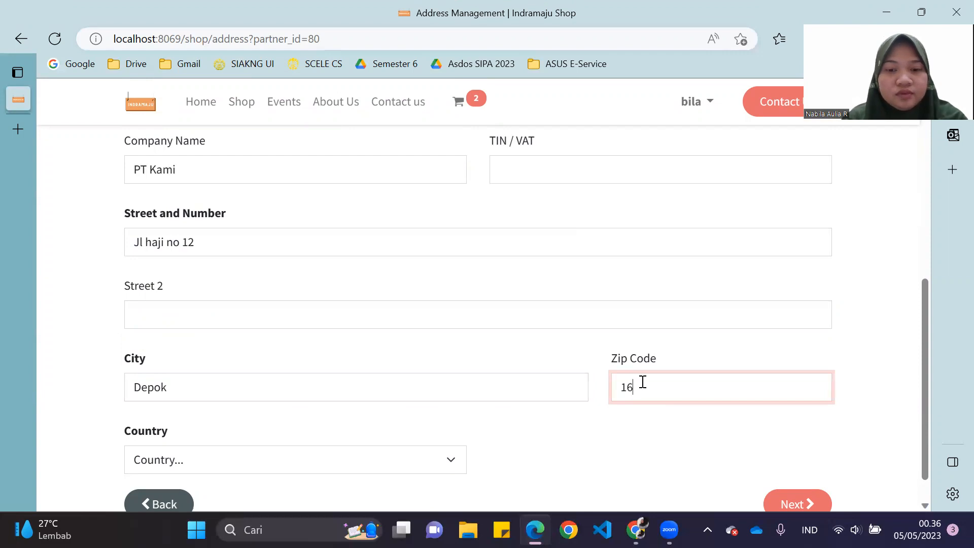
{"action": "scroll", "coordinate": [642, 383], "scroll_direction": "down", "scroll_amount": 1}
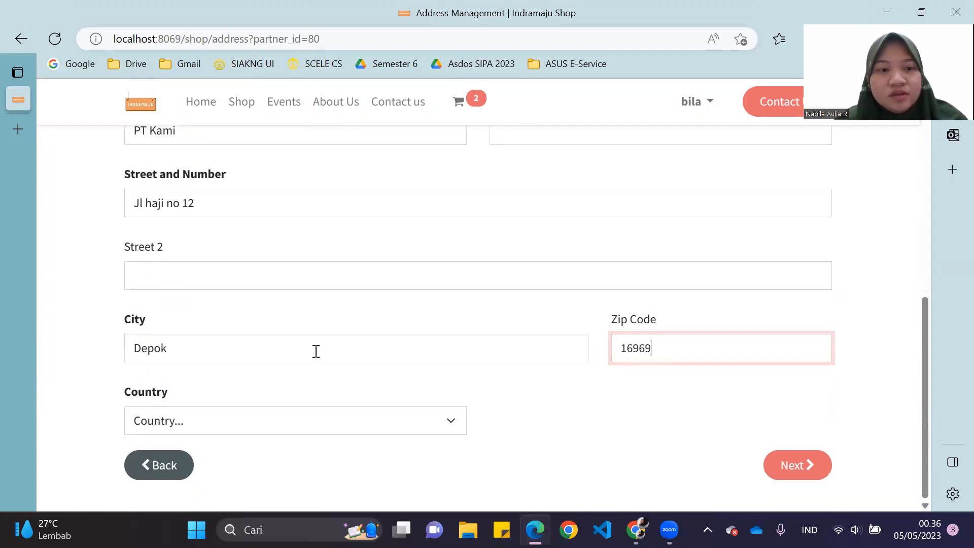
Set the address's country to Indonesia and its state or province to Jawa Barat
{"action": "left_click", "coordinate": [296, 420]}
{"action": "type", "text": "indo"}
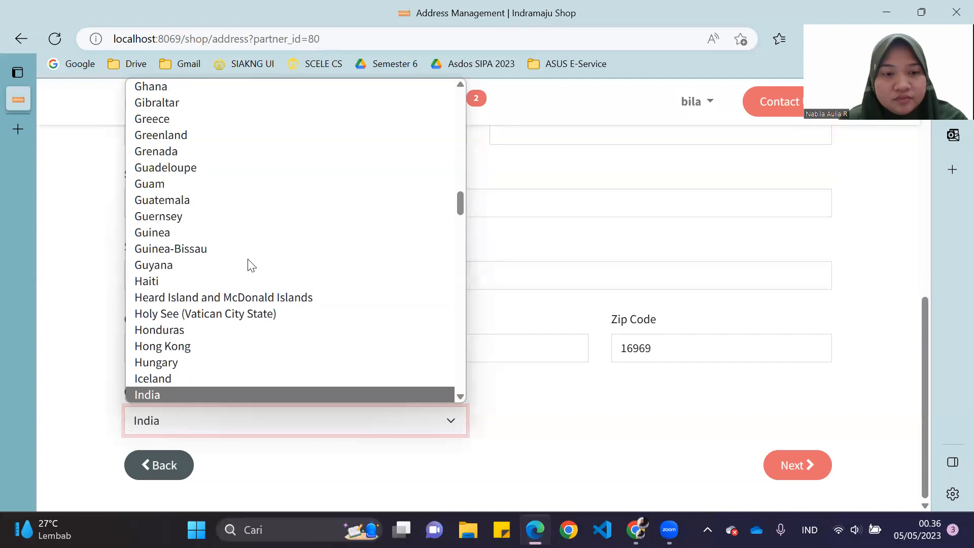
{"action": "key", "text": "Return"}
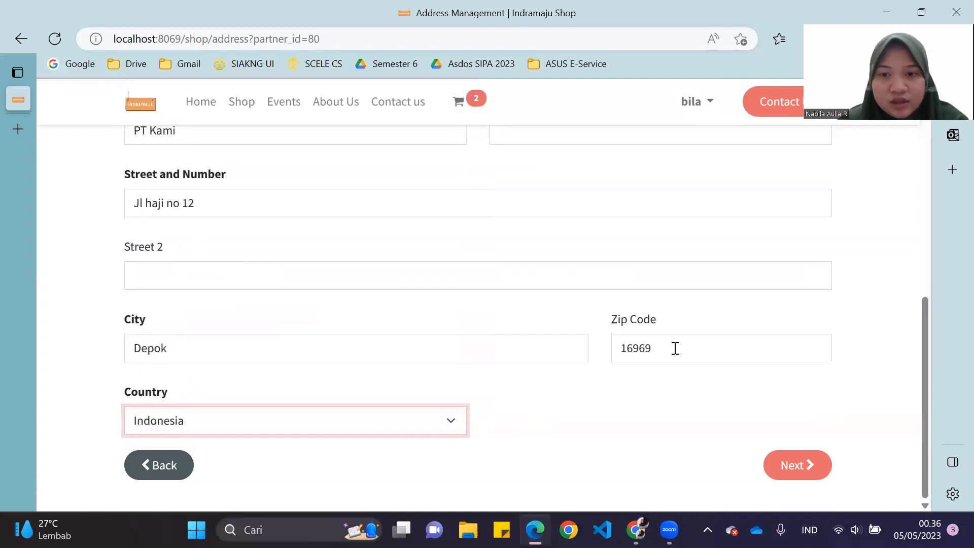
{"action": "left_click", "coordinate": [746, 423]}
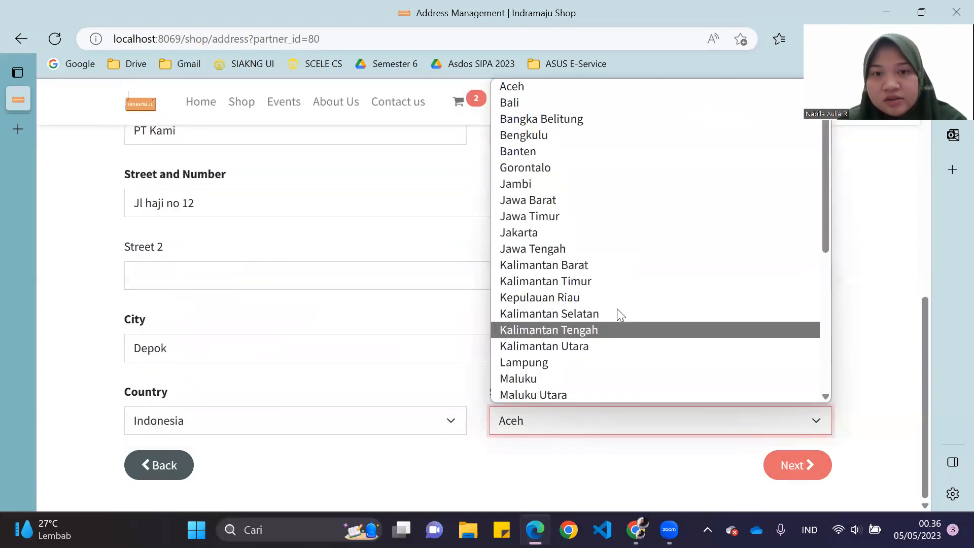
{"action": "left_click", "coordinate": [555, 200]}
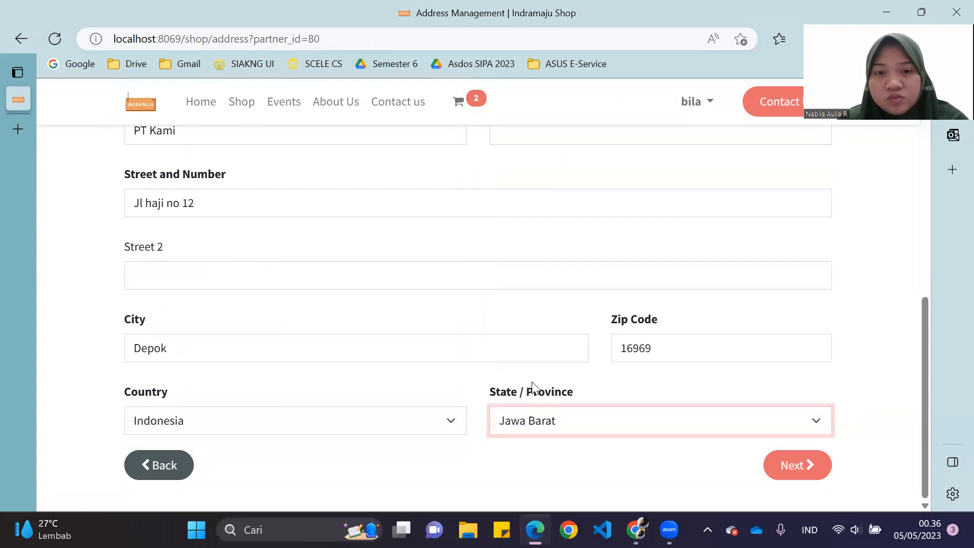
Submit the address form and confirm the billing and shipping addresses to continue to payment
{"action": "left_click", "coordinate": [816, 465]}
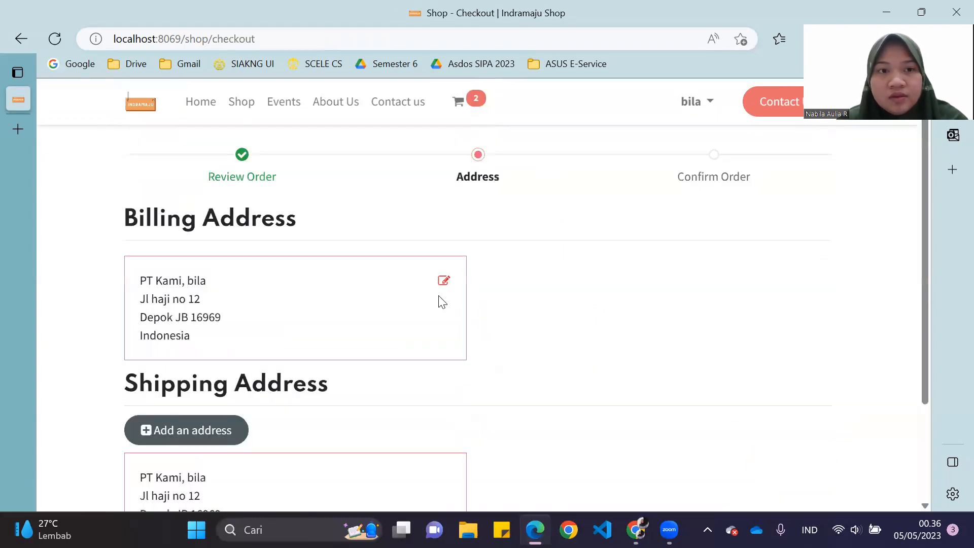
{"action": "scroll", "coordinate": [442, 302], "scroll_direction": "down", "scroll_amount": 3}
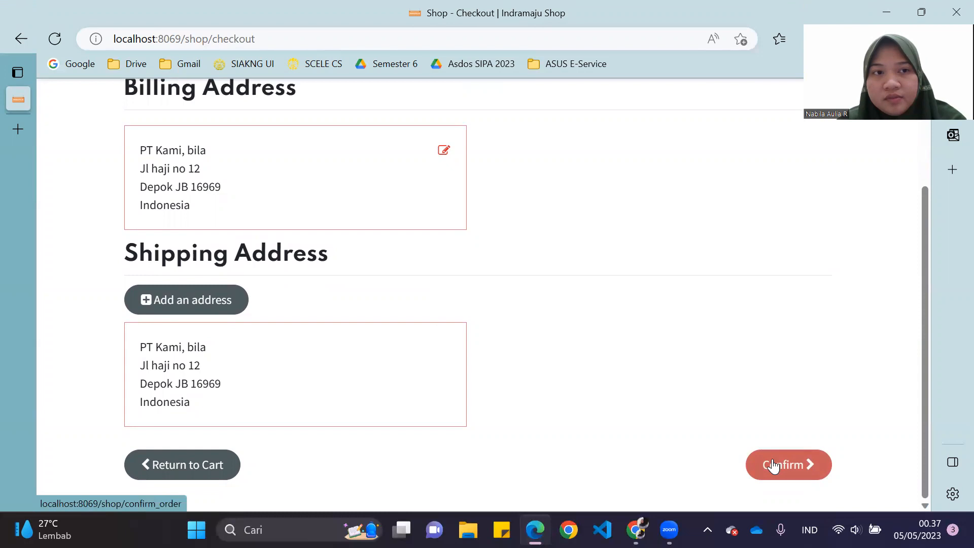
{"action": "left_click", "coordinate": [773, 466]}
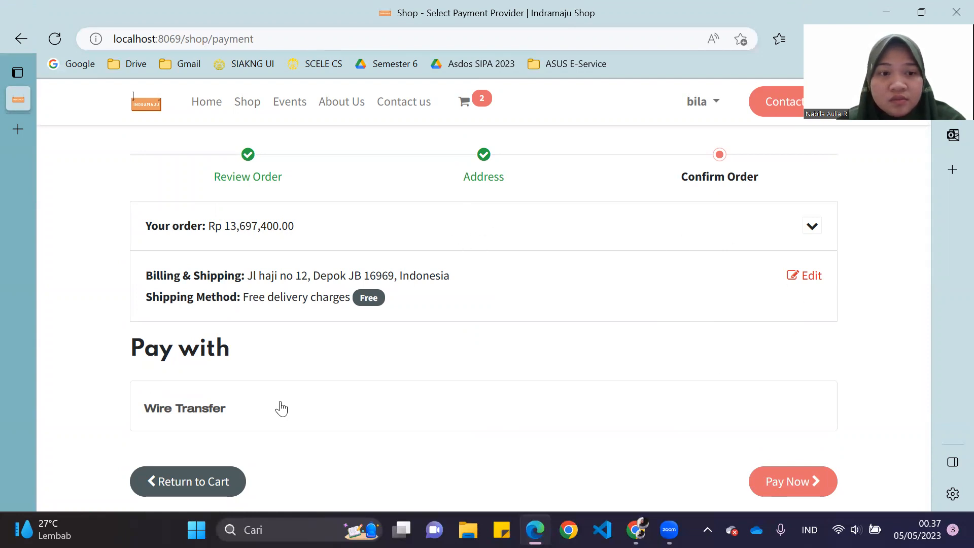
Return from payment to the shopping cart and open the discount code or gift card entry below the order total
{"action": "left_click", "coordinate": [184, 483]}
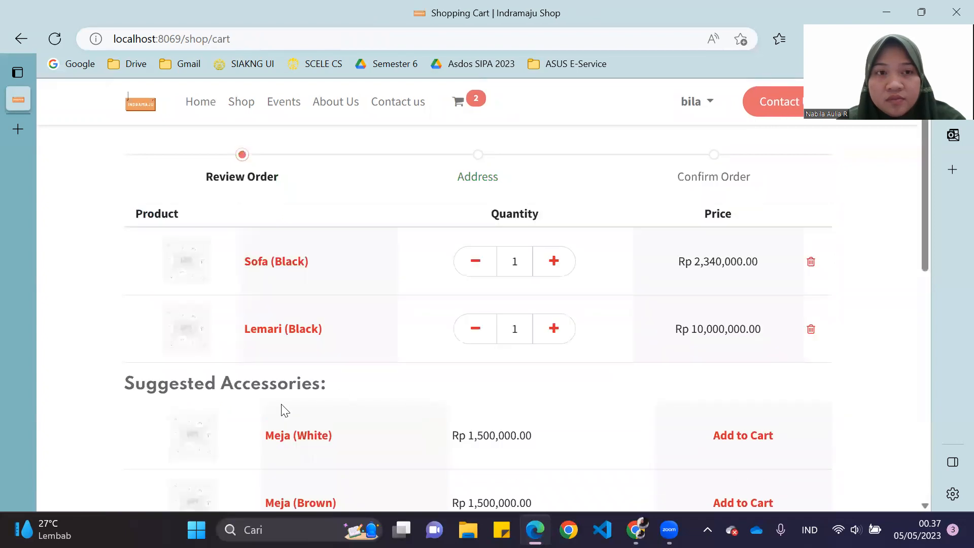
{"action": "scroll", "coordinate": [330, 398], "scroll_direction": "down", "scroll_amount": 5}
{"action": "scroll", "coordinate": [332, 401], "scroll_direction": "up", "scroll_amount": 3}
{"action": "scroll", "coordinate": [332, 401], "scroll_direction": "down", "scroll_amount": 2}
{"action": "scroll", "coordinate": [333, 400], "scroll_direction": "up", "scroll_amount": 1}
{"action": "scroll", "coordinate": [455, 385], "scroll_direction": "down", "scroll_amount": 2}
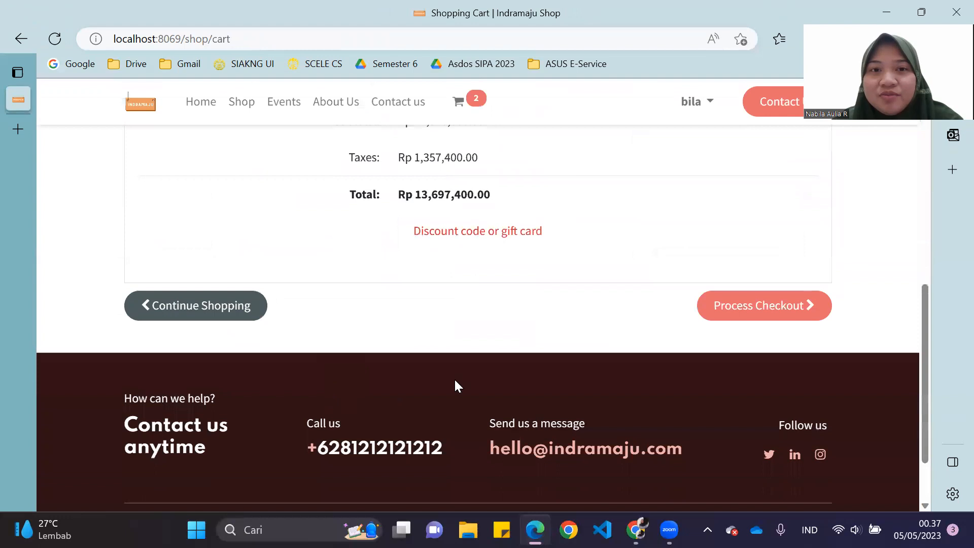
{"action": "scroll", "coordinate": [531, 257], "scroll_direction": "up", "scroll_amount": 1}
{"action": "scroll", "coordinate": [504, 333], "scroll_direction": "down", "scroll_amount": 1}
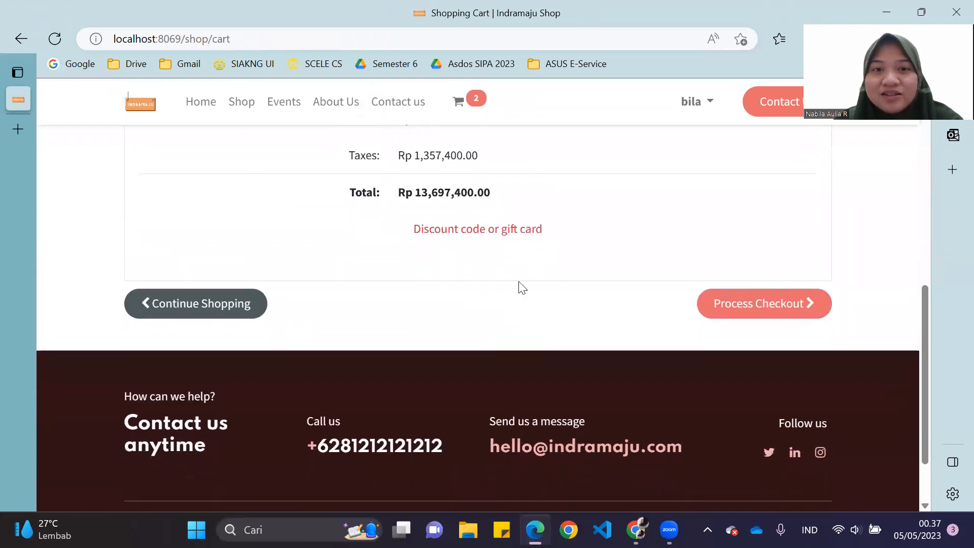
{"action": "left_click", "coordinate": [470, 232]}
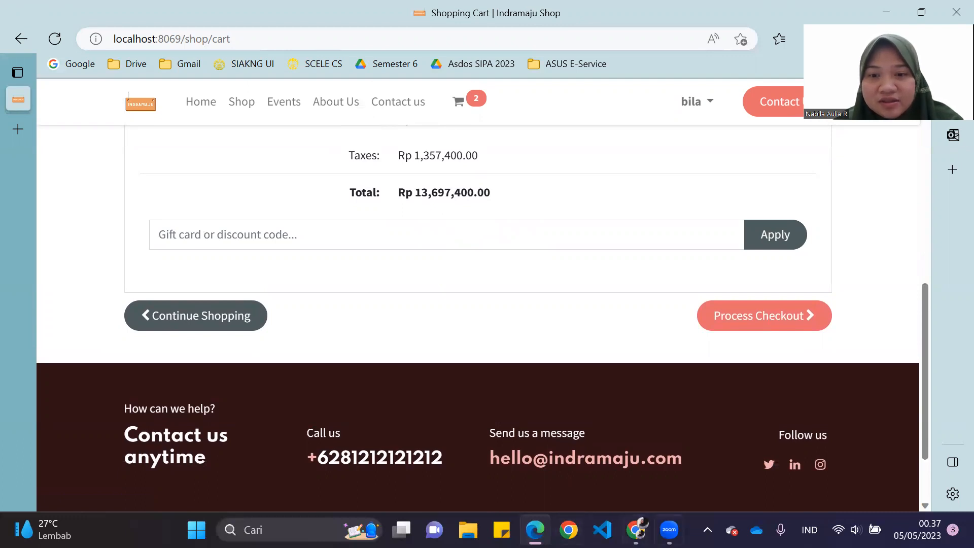
Switch to Chrome, open the first coupon of the 15% Discount Coupons Lemari program in Odoo, and copy its code
{"action": "mouse_move", "coordinate": [636, 530]}
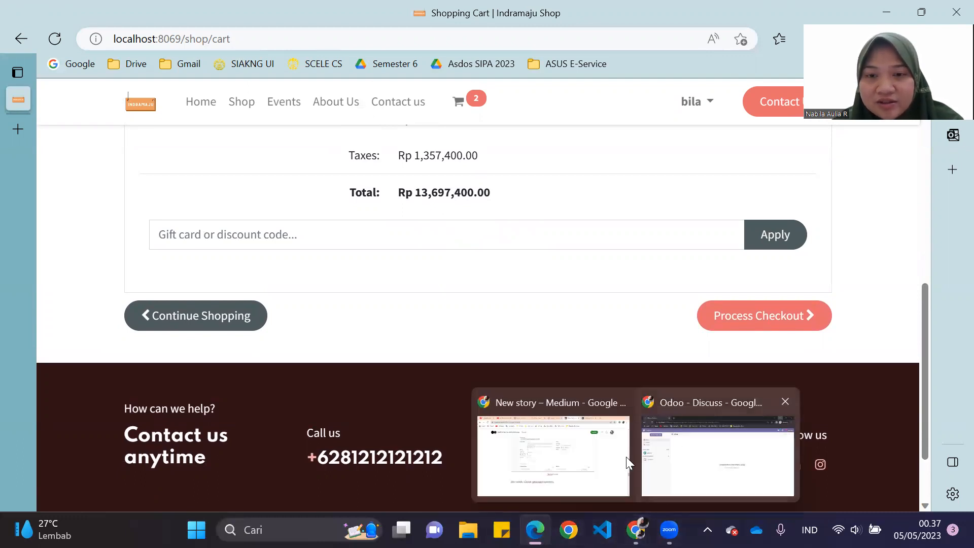
{"action": "left_click", "coordinate": [608, 459]}
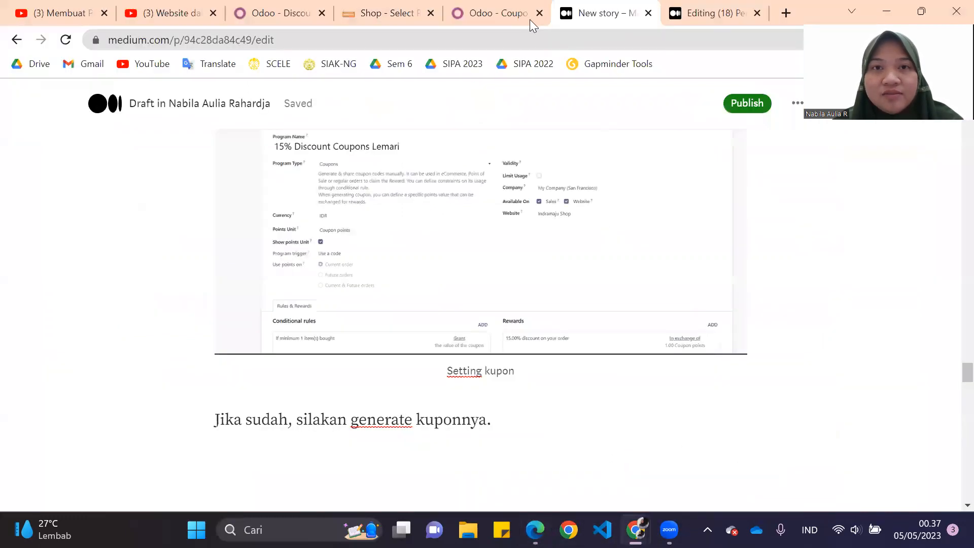
{"action": "left_click", "coordinate": [495, 12]}
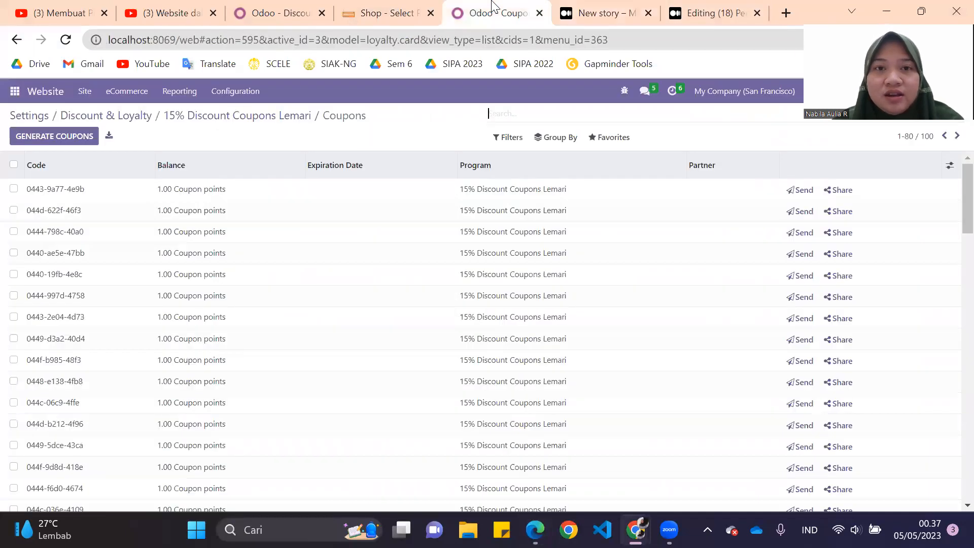
{"action": "left_click", "coordinate": [863, 234]}
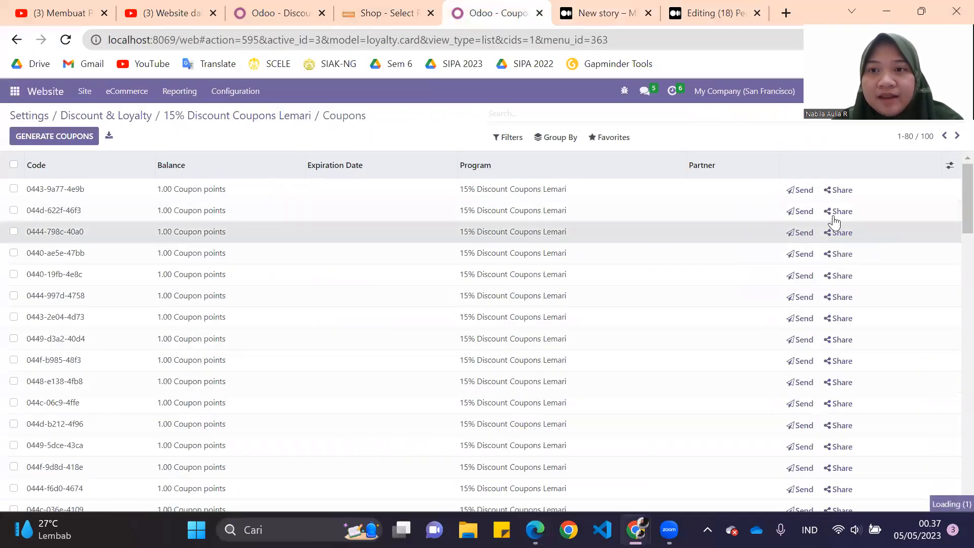
{"action": "key", "text": "alt+Left"}
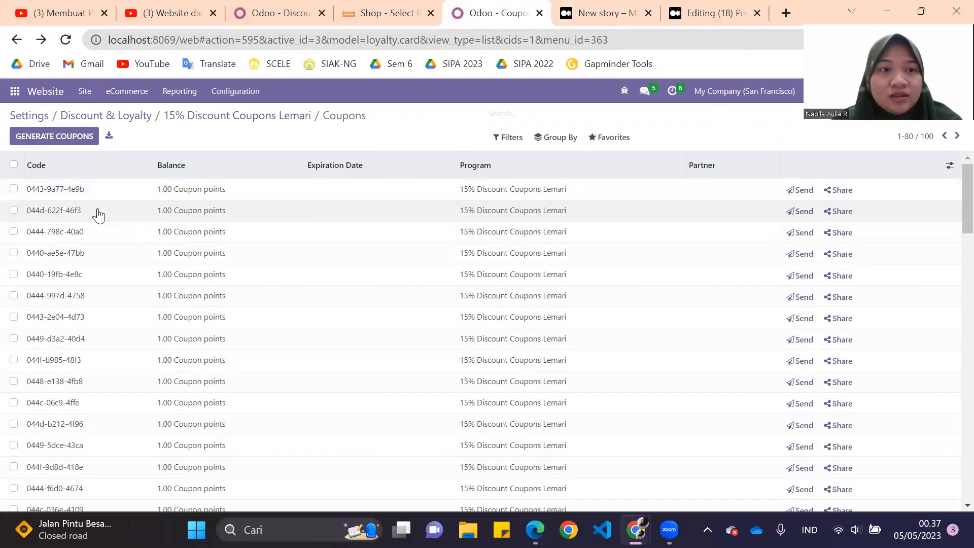
{"action": "left_click_drag", "start_coordinate": [84, 191], "coordinate": [28, 199]}
{"action": "left_click", "coordinate": [27, 199]}
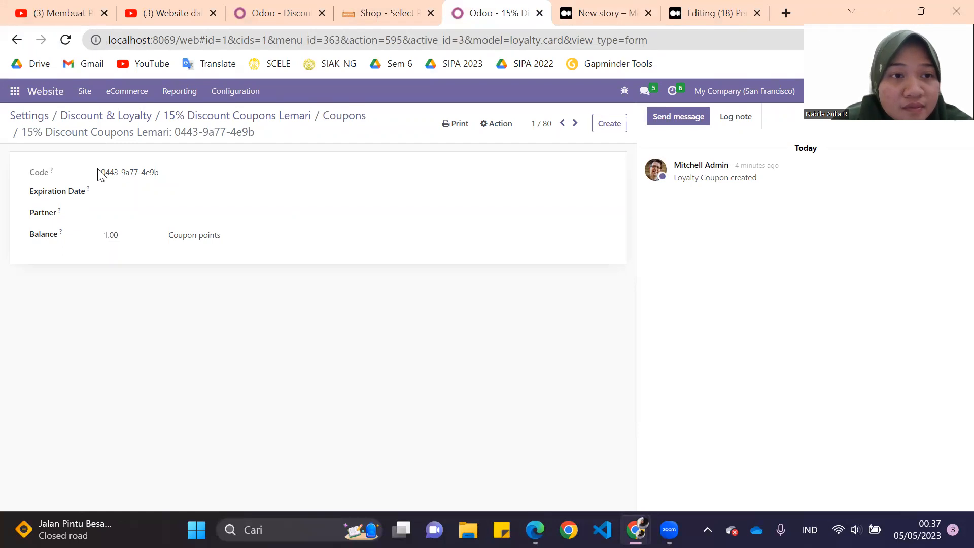
{"action": "left_click_drag", "start_coordinate": [98, 171], "coordinate": [186, 170]}
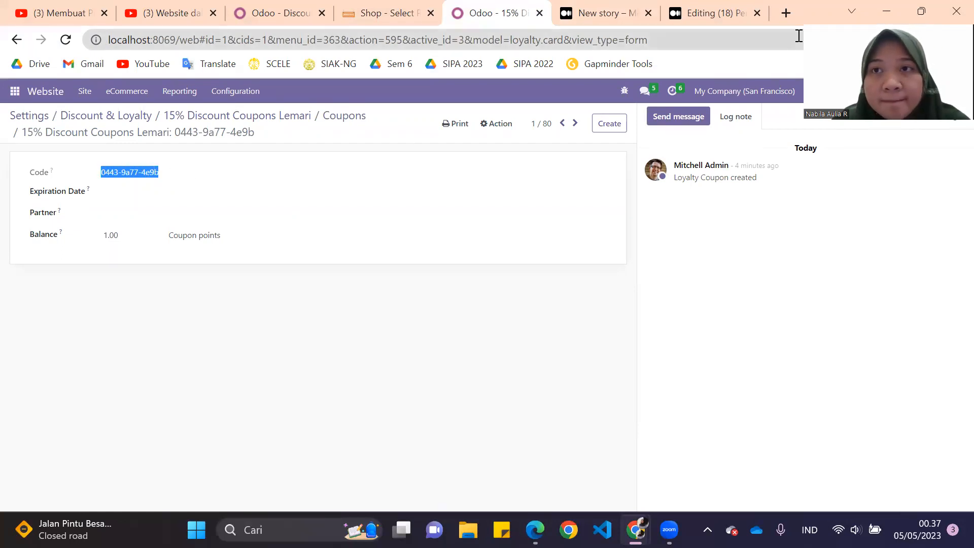
Switch back to the shop cart in Edge, apply the copied coupon code, and check the discount line
{"action": "mouse_move", "coordinate": [637, 513]}
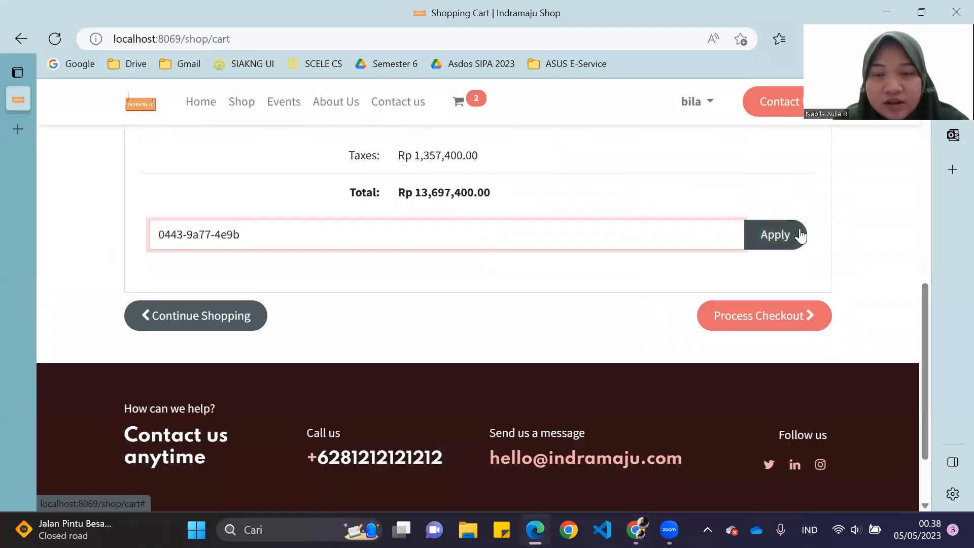
{"action": "left_click", "coordinate": [794, 236]}
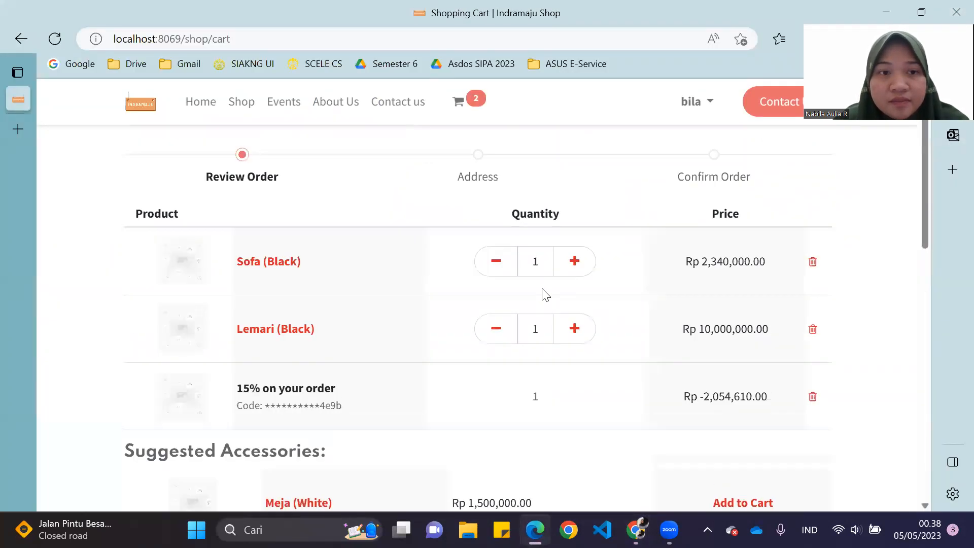
{"action": "scroll", "coordinate": [546, 295], "scroll_direction": "down", "scroll_amount": 1}
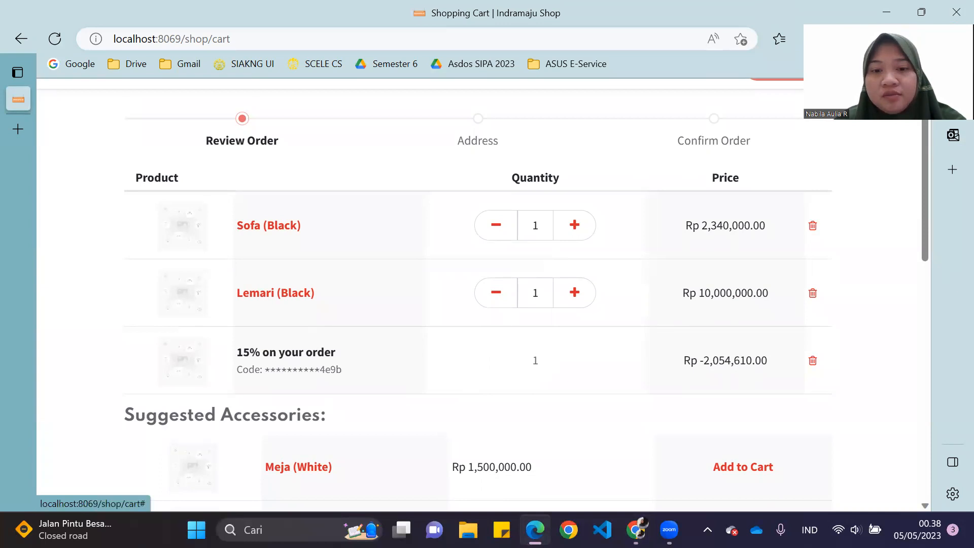
Switch to the Medium draft in Chrome and read the instructions on setting the shipping cost and method
{"action": "mouse_move", "coordinate": [536, 530]}
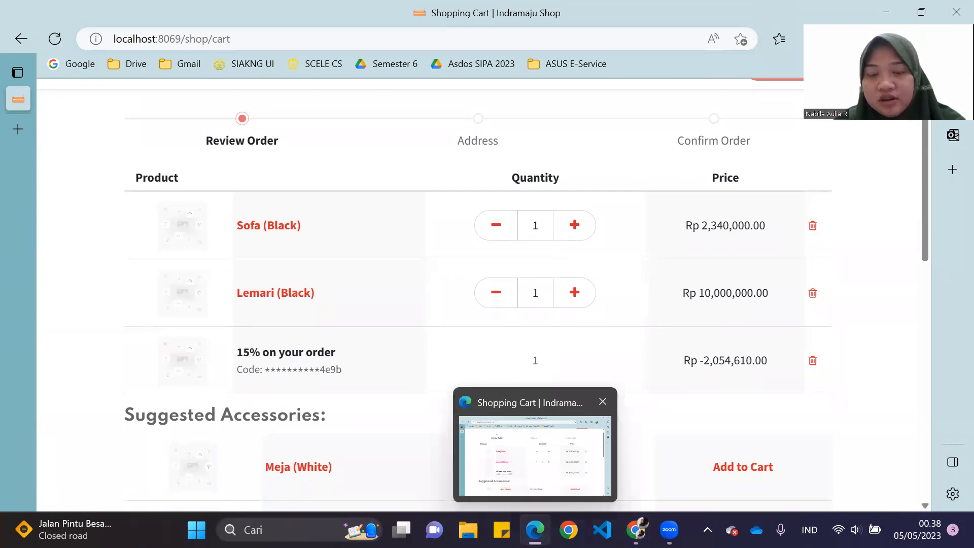
{"action": "mouse_move", "coordinate": [636, 530]}
{"action": "left_click", "coordinate": [592, 454]}
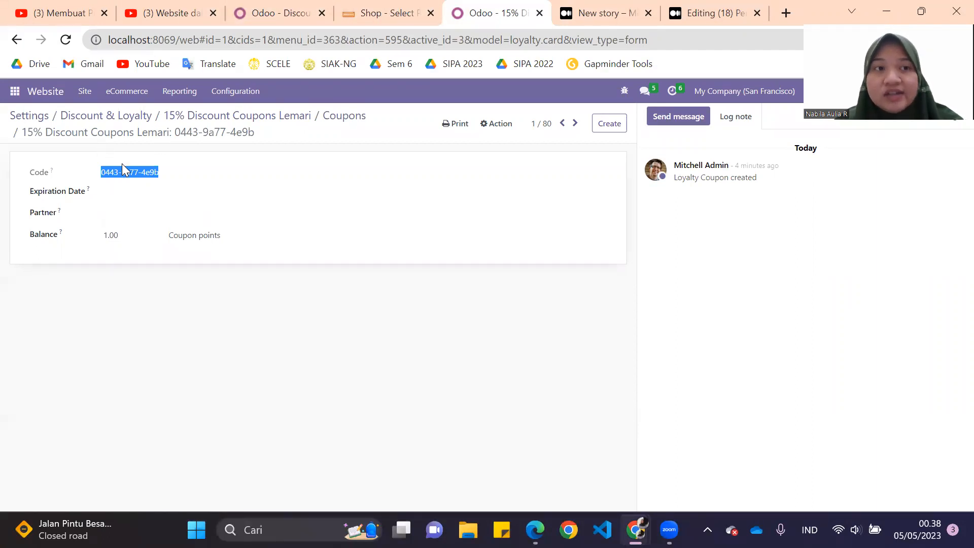
{"action": "left_click", "coordinate": [282, 11]}
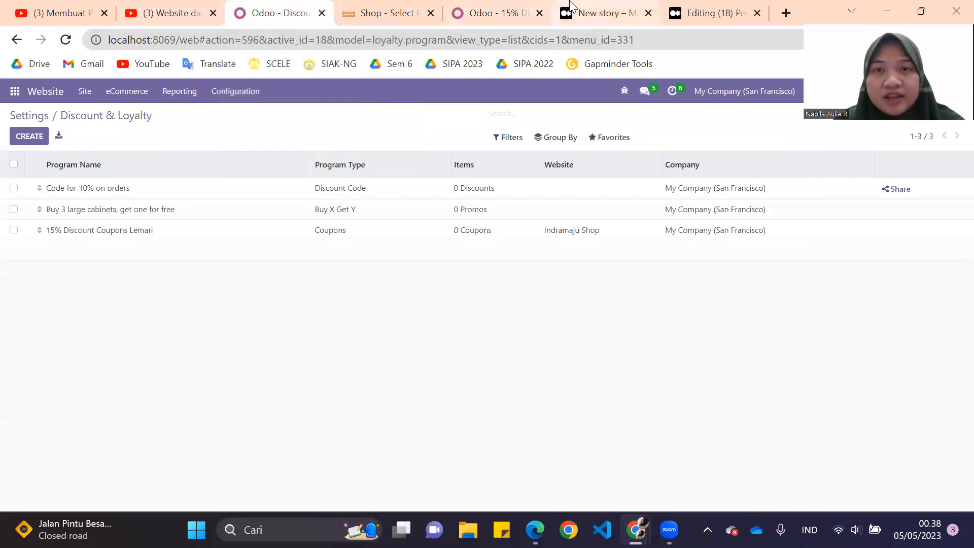
{"action": "left_click", "coordinate": [601, 13]}
{"action": "scroll", "coordinate": [363, 402], "scroll_direction": "down", "scroll_amount": 6}
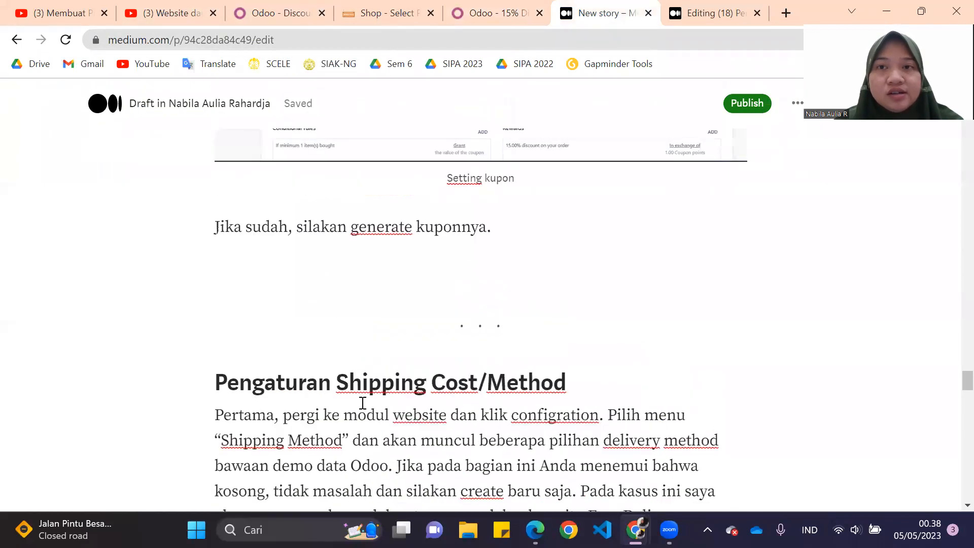
{"action": "scroll", "coordinate": [363, 403], "scroll_direction": "down", "scroll_amount": 1}
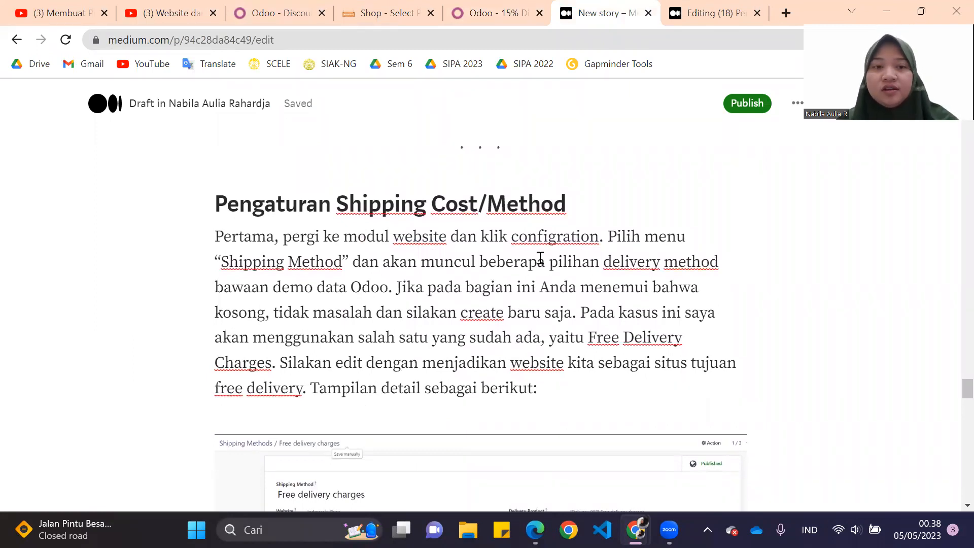
{"action": "scroll", "coordinate": [540, 258], "scroll_direction": "down", "scroll_amount": 1}
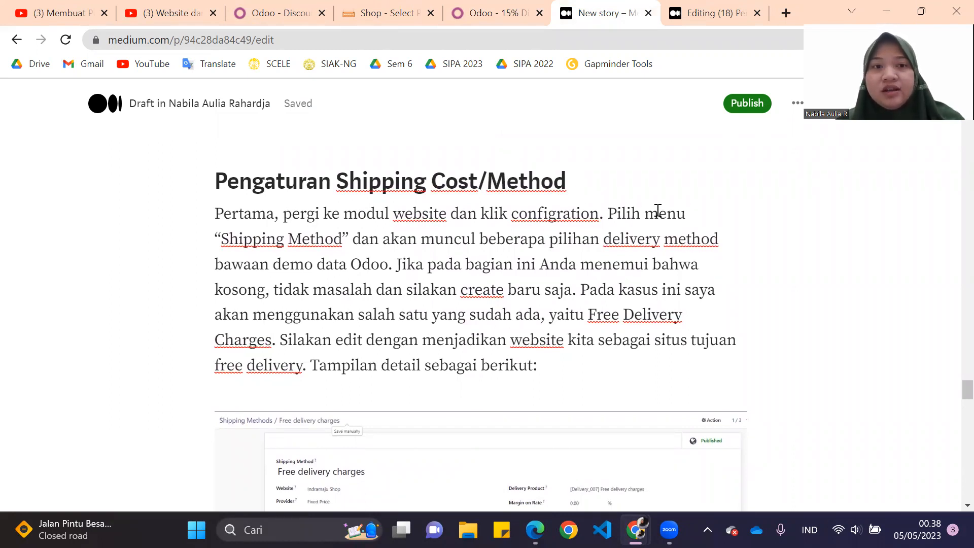
Open the Free delivery charges method from the Odoo Website module's shipping methods configuration
{"action": "left_click", "coordinate": [288, 11]}
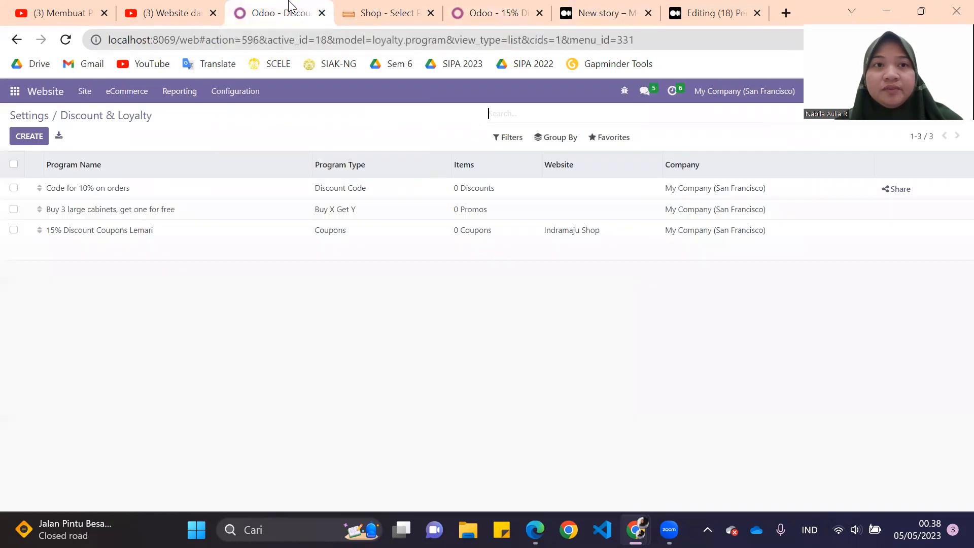
{"action": "left_click", "coordinate": [227, 98]}
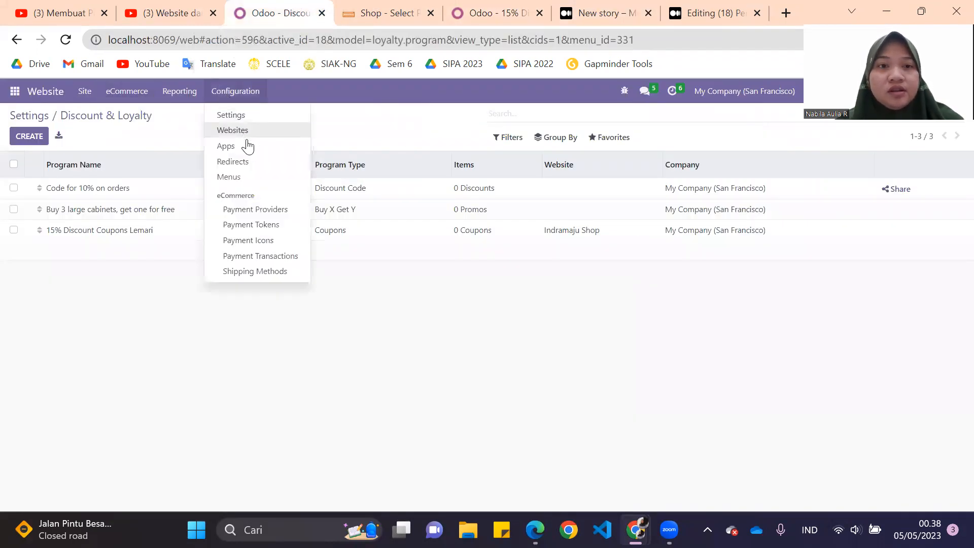
{"action": "left_click", "coordinate": [279, 271]}
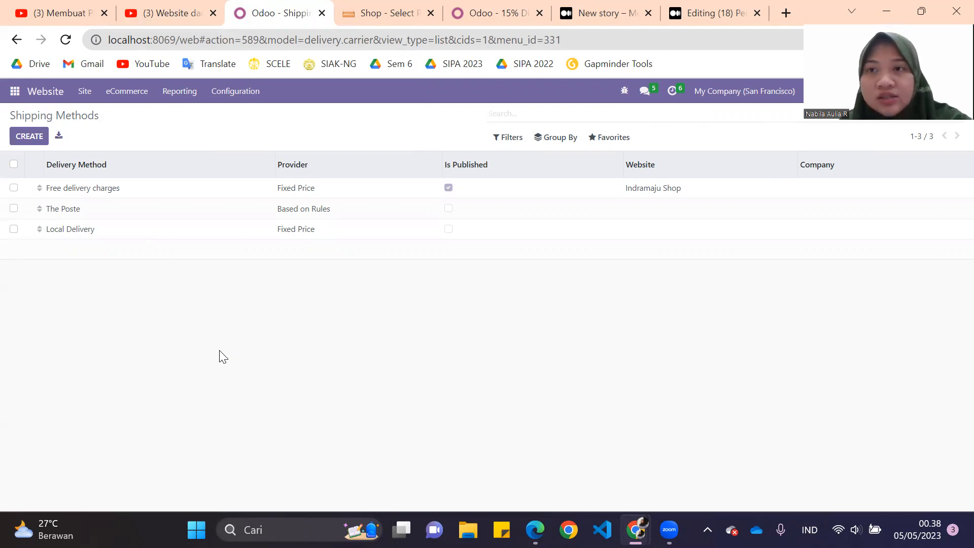
{"action": "left_click", "coordinate": [104, 188]}
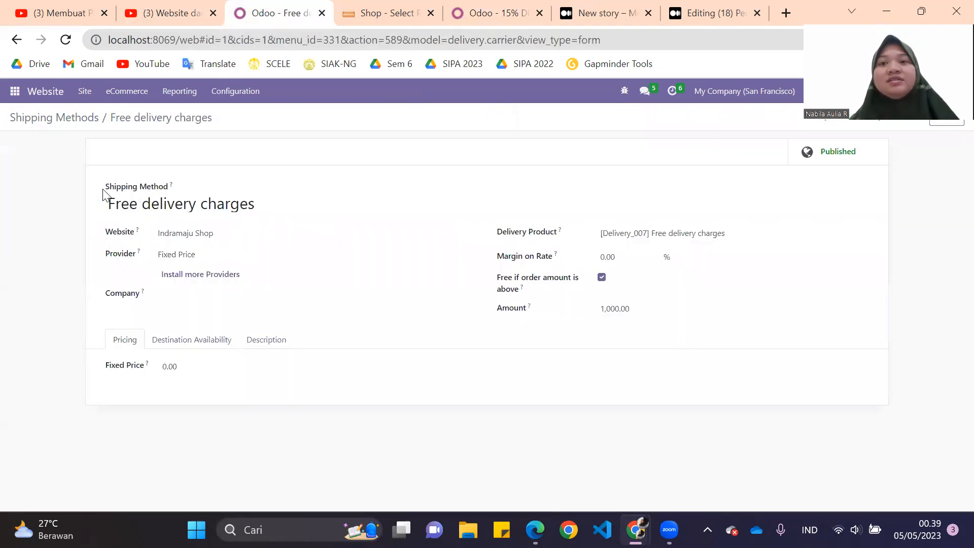
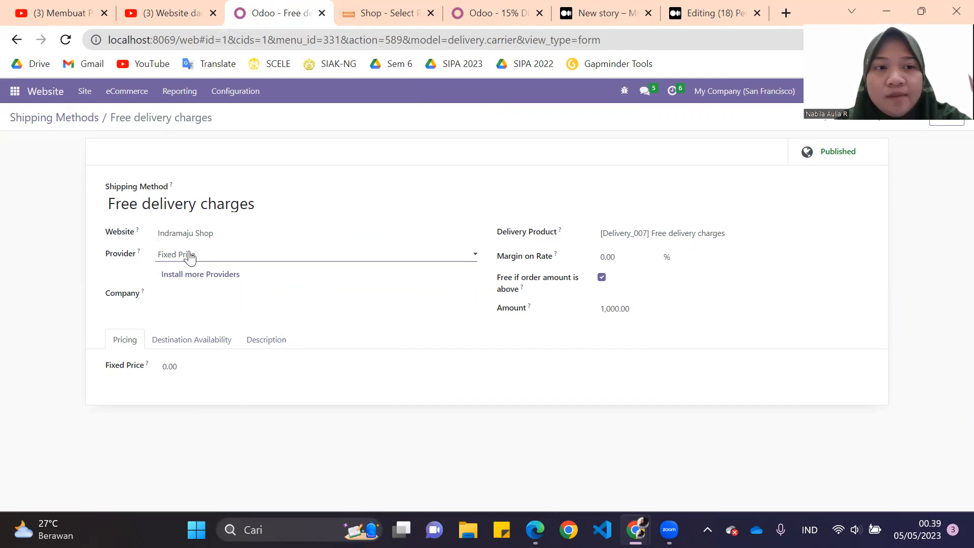
Examine the website choices, destination availability, description and pricing settings of the Free delivery charges method
{"action": "left_click", "coordinate": [246, 229]}
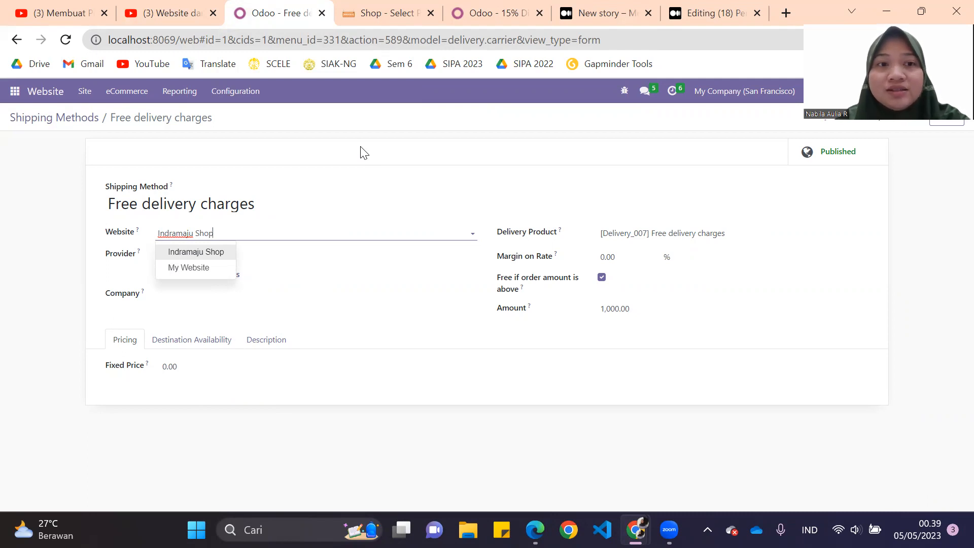
{"action": "left_click", "coordinate": [341, 159]}
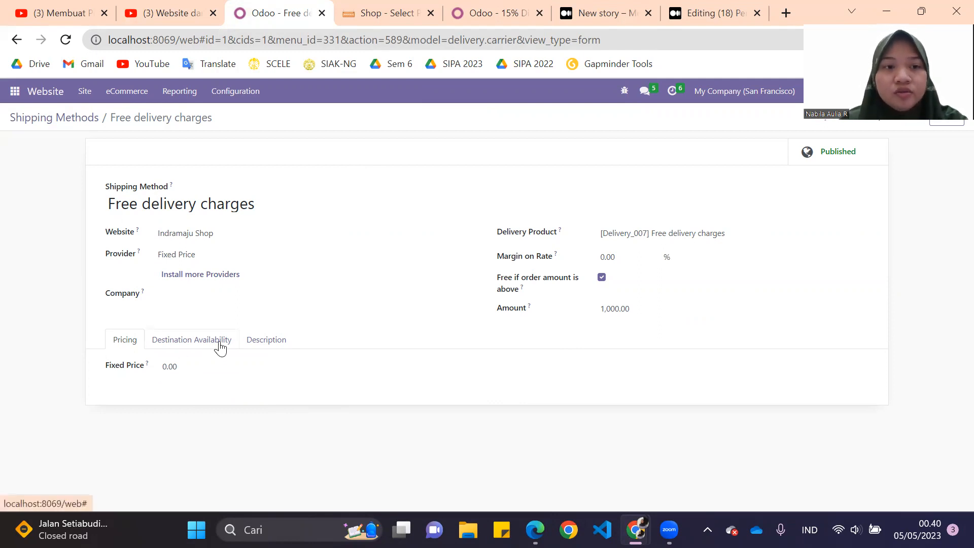
{"action": "left_click", "coordinate": [220, 347]}
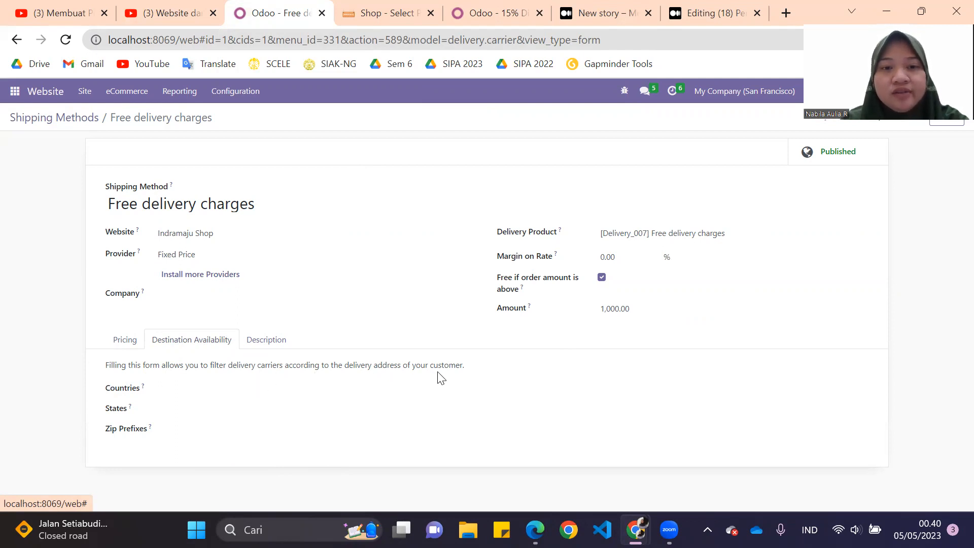
{"action": "left_click", "coordinate": [274, 345]}
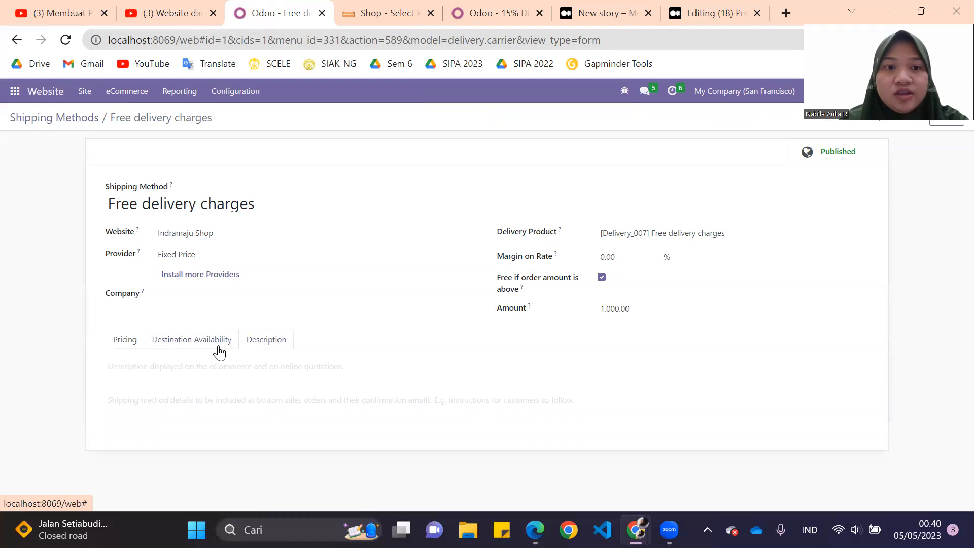
{"action": "left_click", "coordinate": [203, 348]}
{"action": "left_click", "coordinate": [123, 351]}
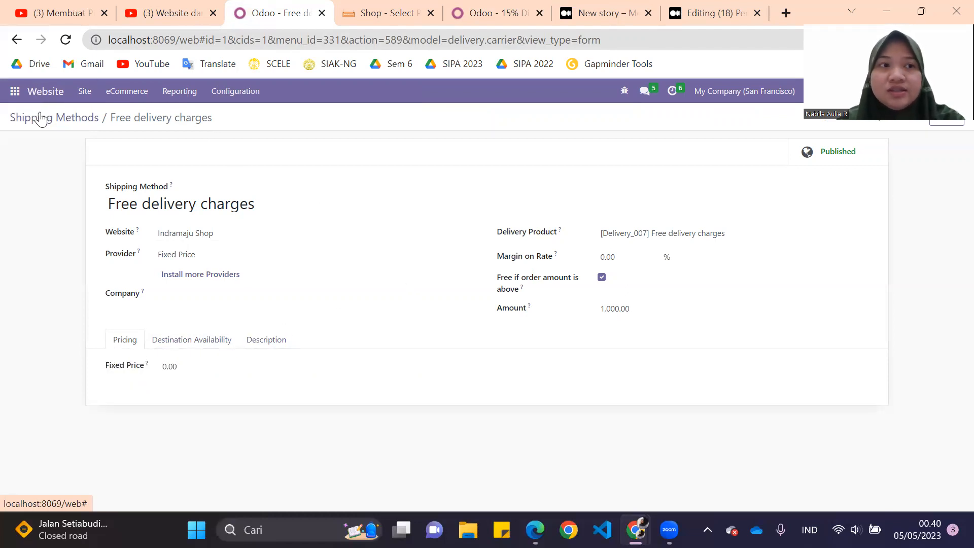
Read the Medium draft's free delivery section and enlarge its checkout screenshot to examine the delivery cost
{"action": "left_click", "coordinate": [583, 13]}
{"action": "scroll", "coordinate": [453, 333], "scroll_direction": "down", "scroll_amount": 12}
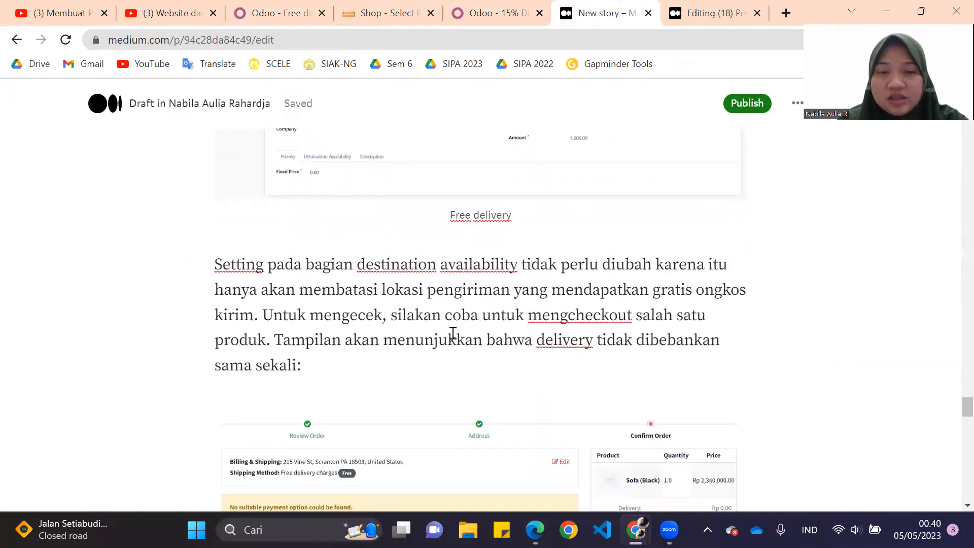
{"action": "left_click", "coordinate": [453, 333]}
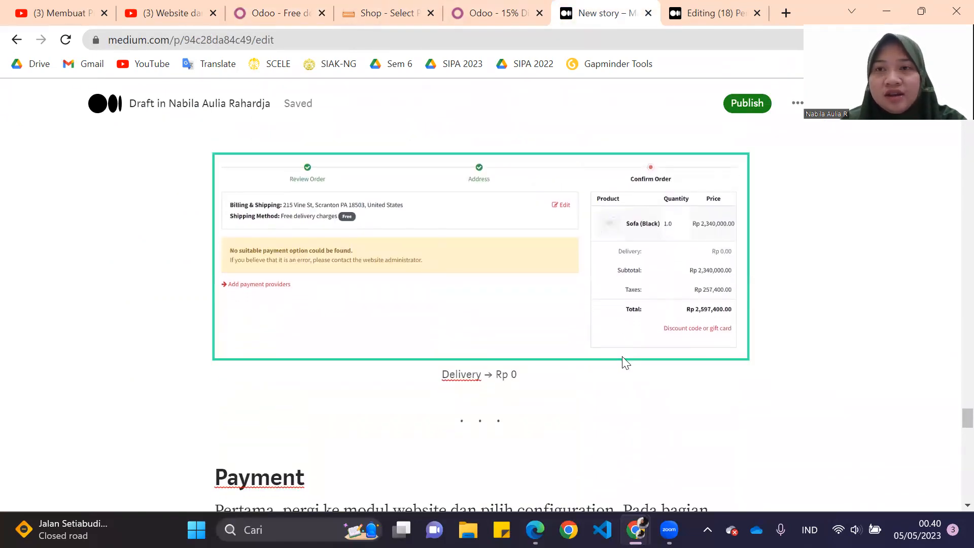
{"action": "scroll", "coordinate": [622, 356], "scroll_direction": "up", "scroll_amount": 3, "text": "ctrl"}
{"action": "scroll", "coordinate": [622, 356], "scroll_direction": "up", "scroll_amount": 2}
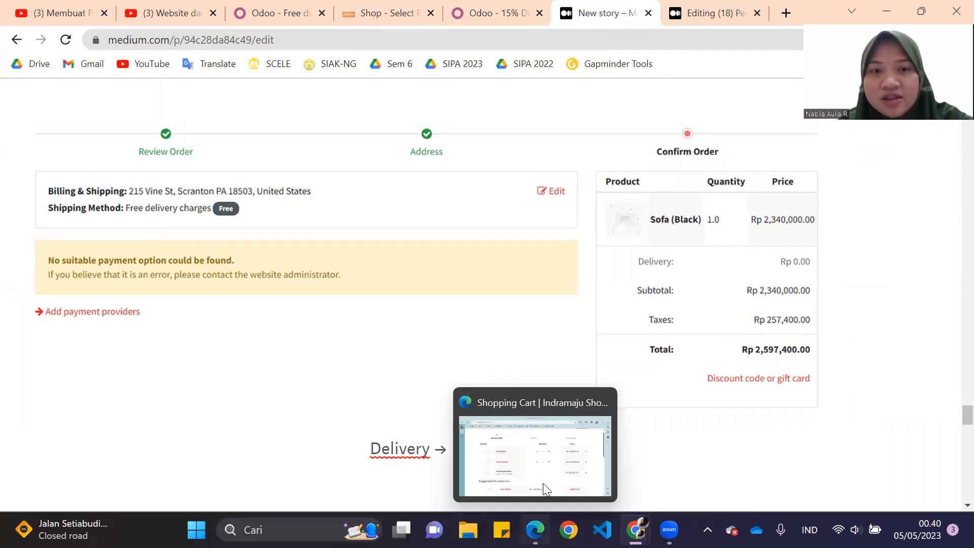
Switch to the discounted shop cart in Edge and process its checkout to reach the payment stage
{"action": "scroll", "coordinate": [631, 356], "scroll_direction": "down", "scroll_amount": 6}
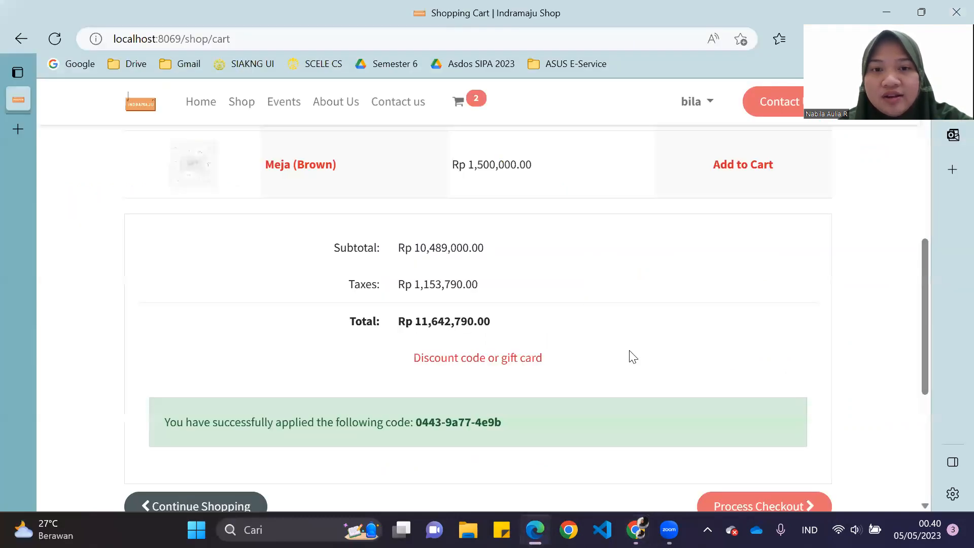
{"action": "left_click", "coordinate": [751, 329]}
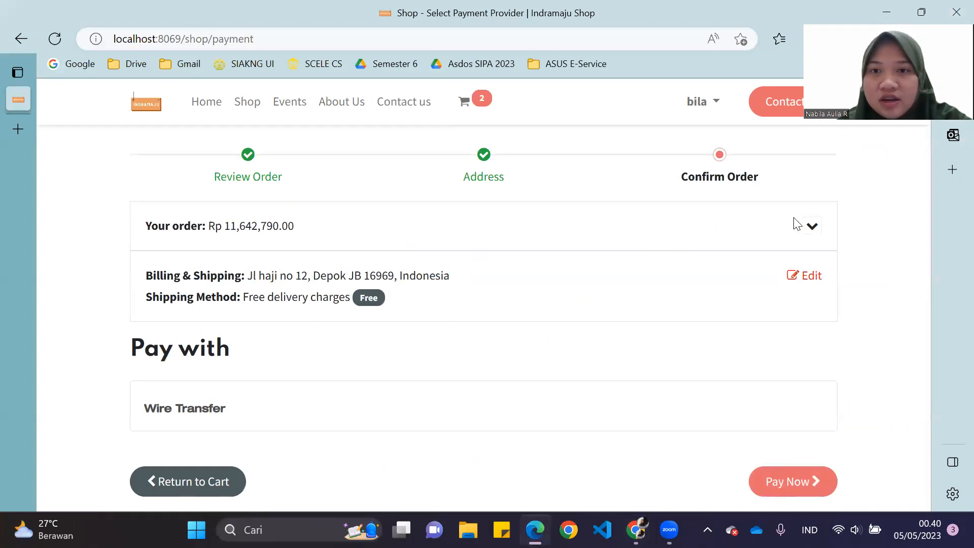
Expand the order summary on the payment page to examine the delivery charge, taxes and total
{"action": "left_click", "coordinate": [813, 225]}
{"action": "scroll", "coordinate": [506, 374], "scroll_direction": "down", "scroll_amount": 5}
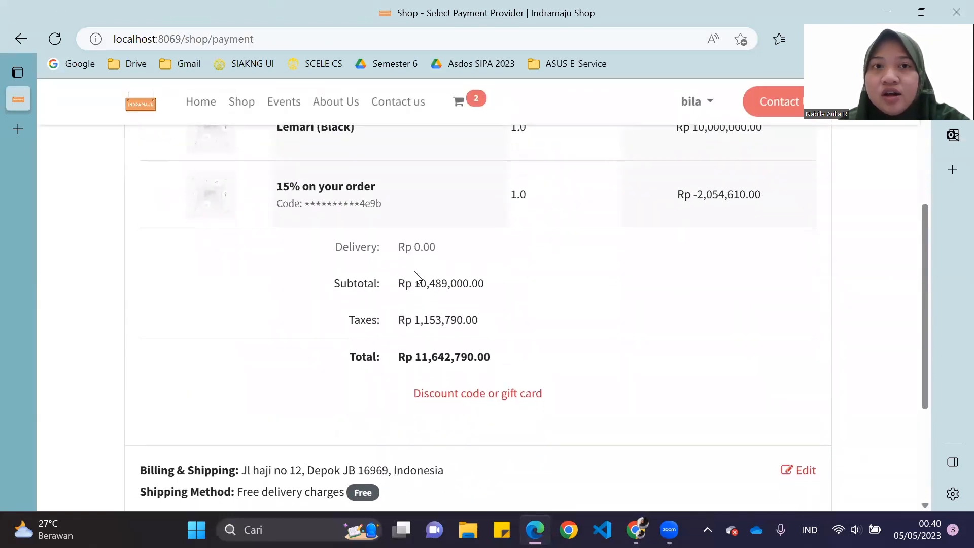
Switch to the Medium draft in Chrome, read its Payment section and enlarge the payment providers screenshot
{"action": "left_click", "coordinate": [893, 10]}
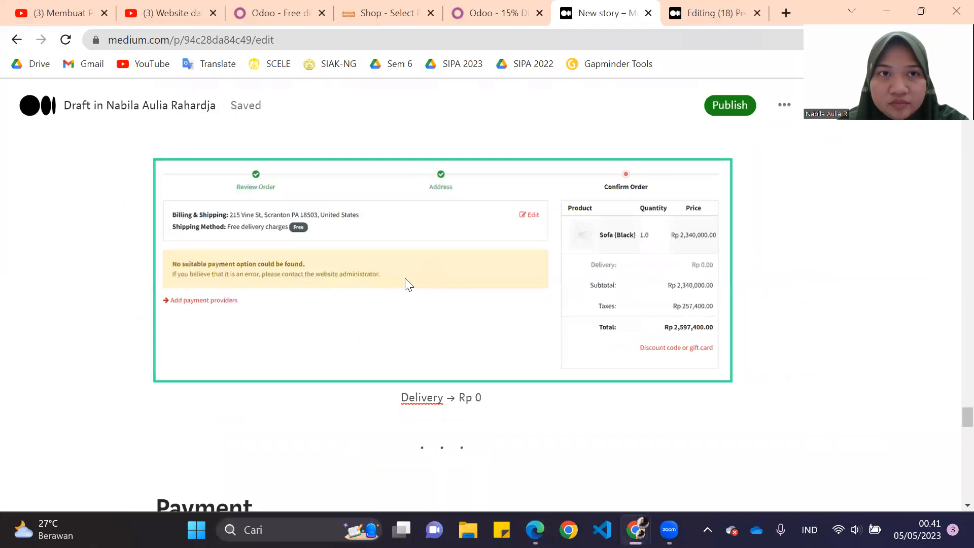
{"action": "scroll", "coordinate": [405, 278], "scroll_direction": "down", "scroll_amount": 6}
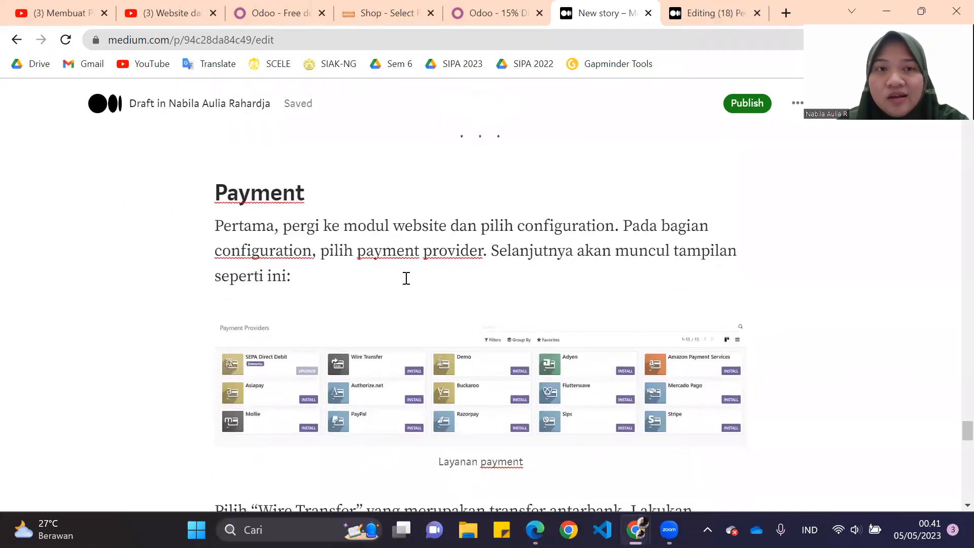
{"action": "scroll", "coordinate": [511, 304], "scroll_direction": "down", "scroll_amount": 1}
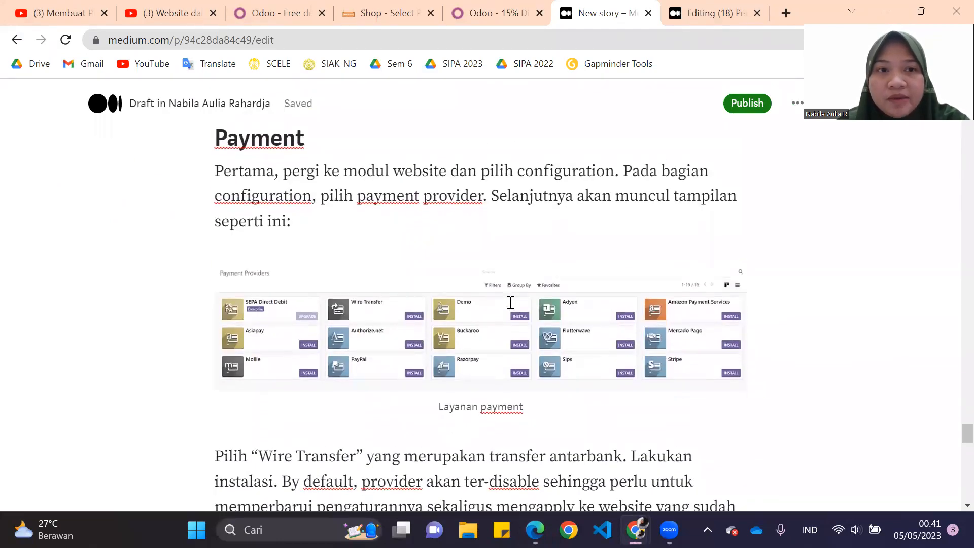
{"action": "scroll", "coordinate": [325, 216], "scroll_direction": "up", "scroll_amount": 1}
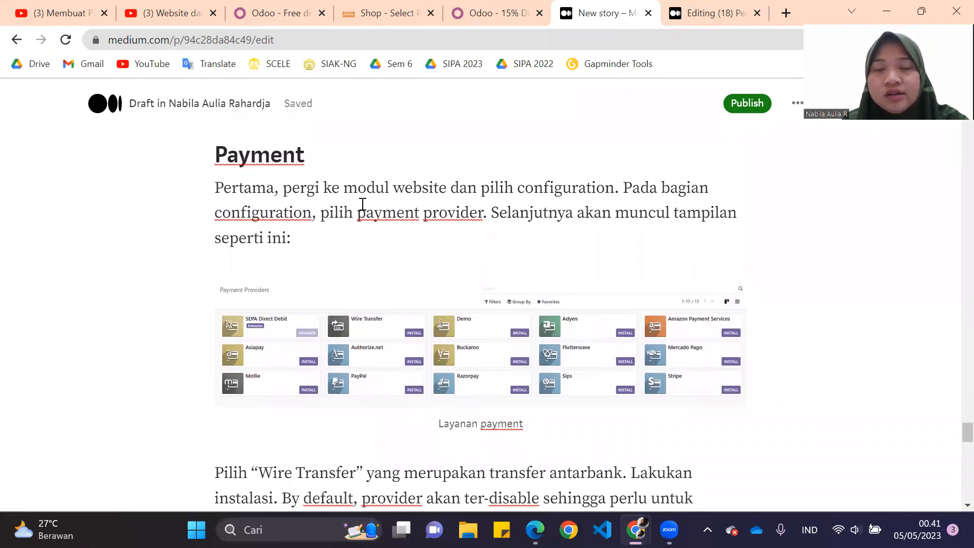
{"action": "left_click", "coordinate": [382, 309]}
{"action": "scroll", "coordinate": [381, 308], "scroll_direction": "up", "scroll_amount": 1}
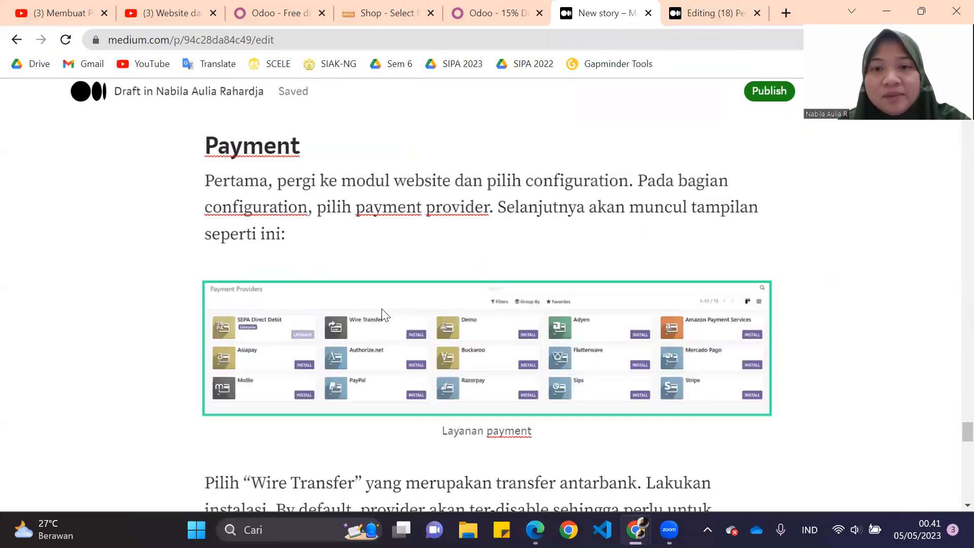
{"action": "scroll", "coordinate": [382, 309], "scroll_direction": "up", "scroll_amount": 3}
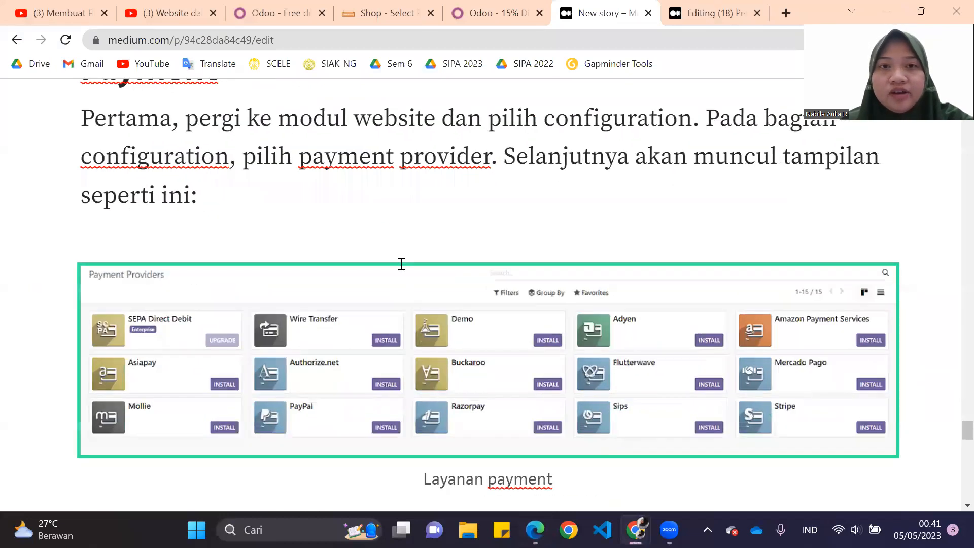
{"action": "scroll", "coordinate": [401, 264], "scroll_direction": "up", "scroll_amount": 1}
{"action": "scroll", "coordinate": [406, 234], "scroll_direction": "right", "scroll_amount": 1}
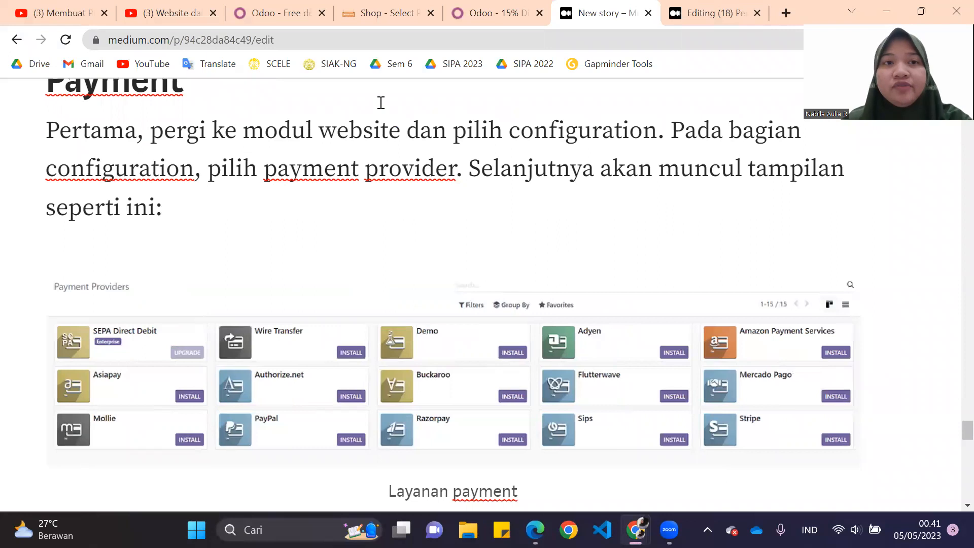
Open the Payment Providers list from the Odoo Website module's configuration
{"action": "left_click", "coordinate": [304, 10]}
{"action": "left_click", "coordinate": [257, 99]}
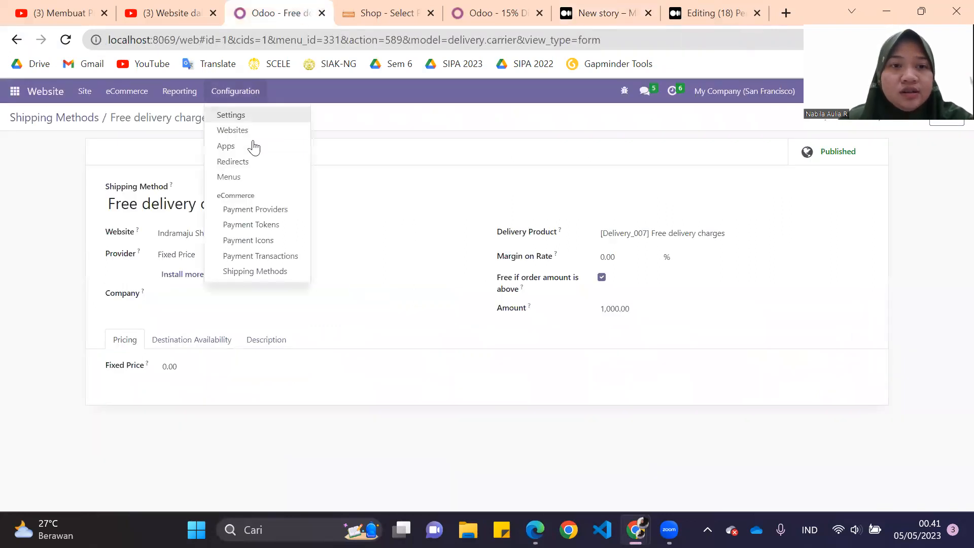
{"action": "left_click", "coordinate": [263, 219]}
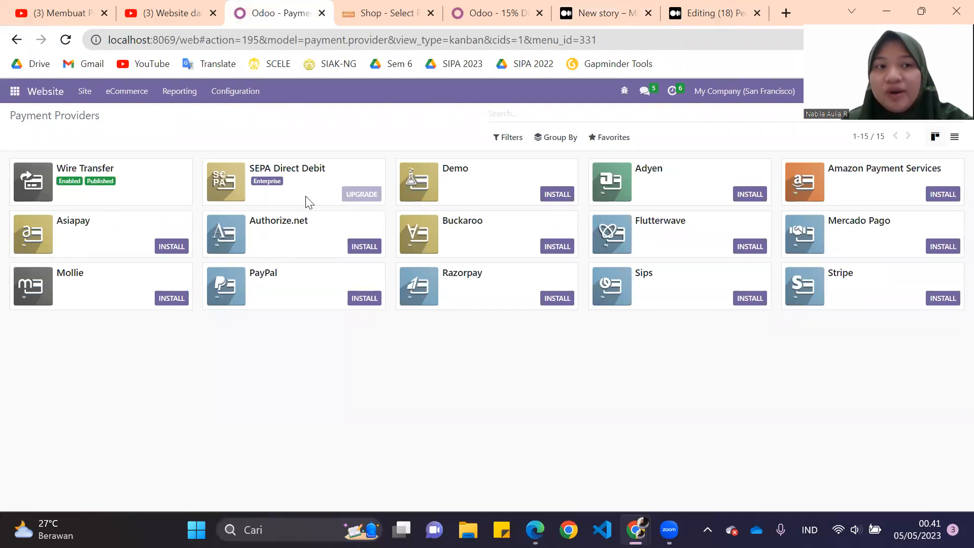
Return to the Medium draft, examine the payment providers screenshot and read the Wire Transfer installation instructions at normal size
{"action": "left_click", "coordinate": [604, 6]}
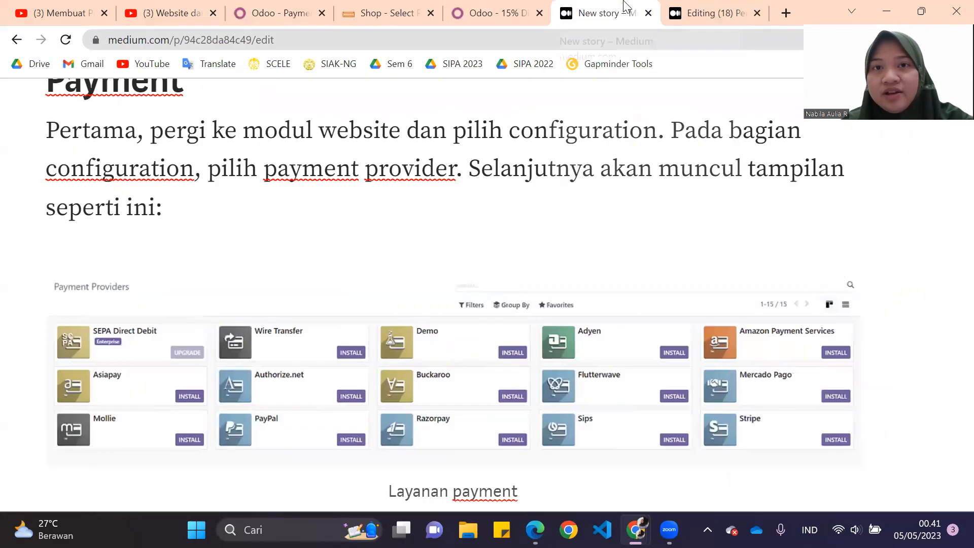
{"action": "left_click", "coordinate": [501, 315]}
{"action": "scroll", "coordinate": [380, 296], "scroll_direction": "down", "scroll_amount": 1}
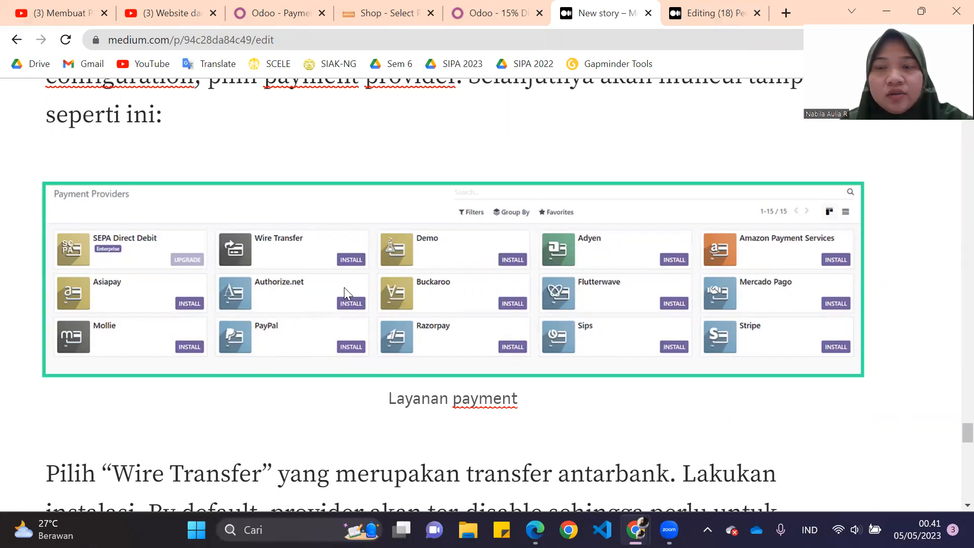
{"action": "scroll", "coordinate": [350, 288], "scroll_direction": "down", "scroll_amount": 2}
{"action": "key", "text": "ctrl+minus"}
{"action": "key", "text": "ctrl+minus"}
{"action": "key", "text": "ctrl+minus"}
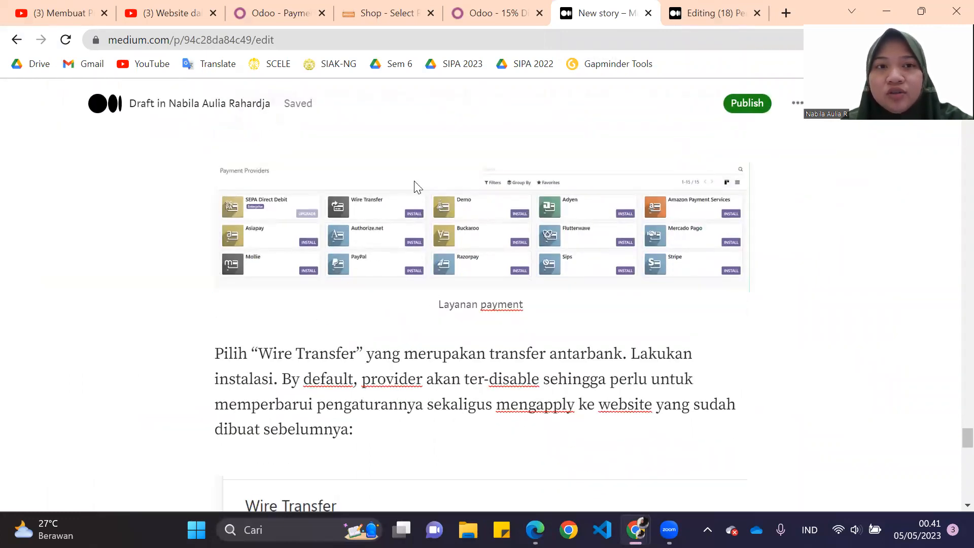
Examine the Wire Transfer provider's state, website, configuration and messages in Odoo, and return to the Payment Providers list
{"action": "left_click", "coordinate": [294, 5]}
{"action": "left_click", "coordinate": [147, 175]}
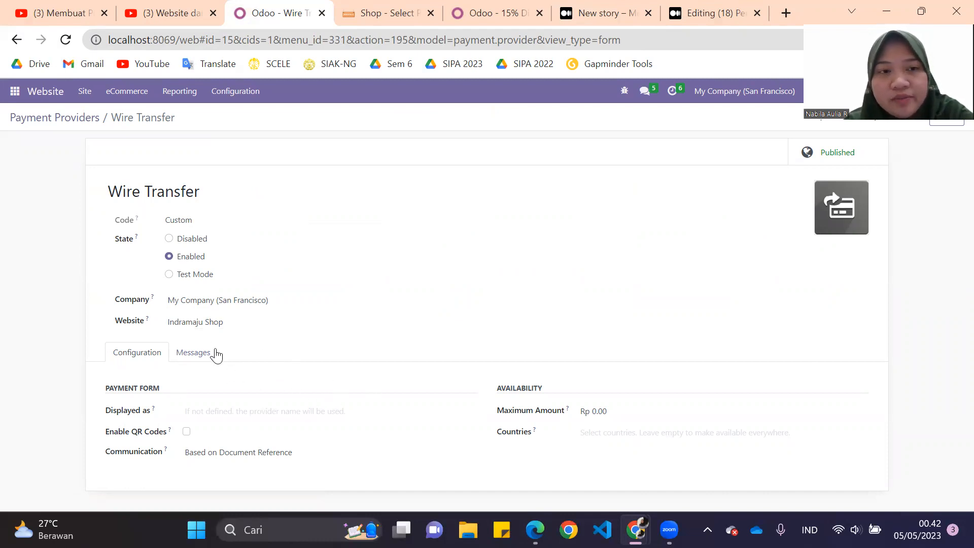
{"action": "left_click", "coordinate": [200, 353]}
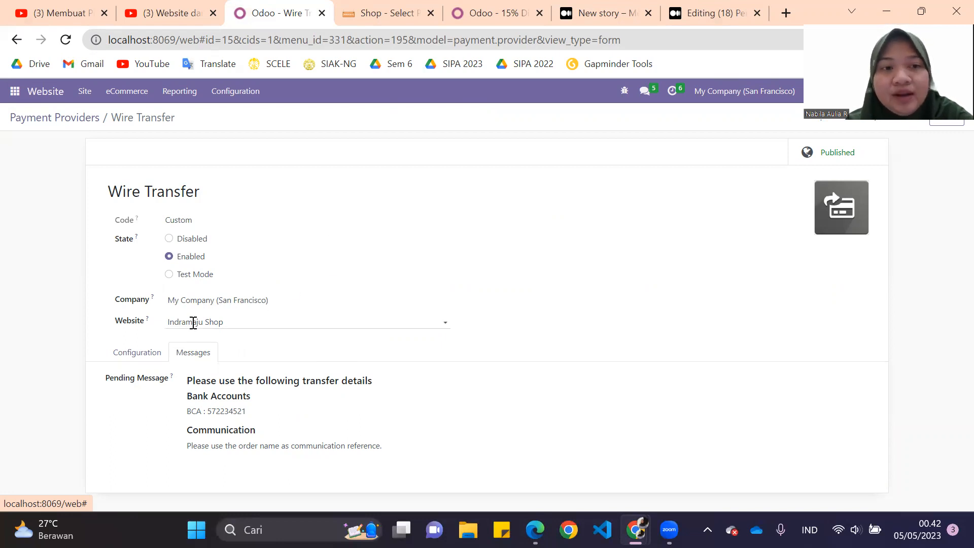
{"action": "left_click", "coordinate": [146, 358]}
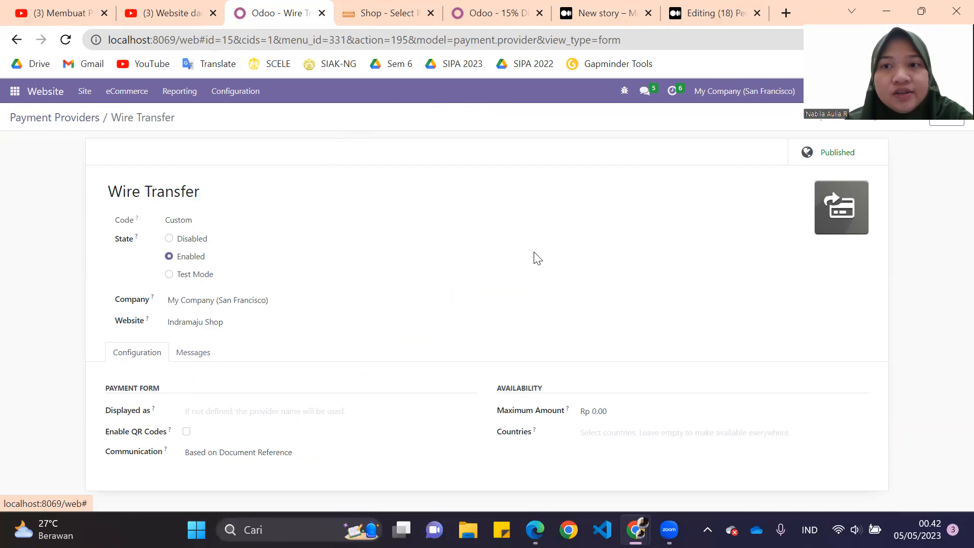
{"action": "left_click", "coordinate": [56, 116]}
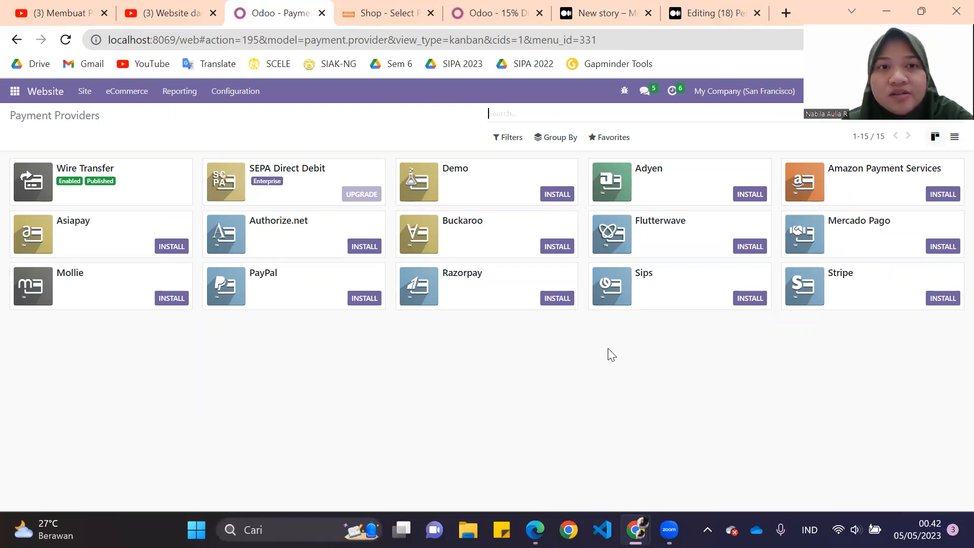
Switch to the shop's payment page in Edge and review the order items, discount, shipping method and Wire Transfer payment option
{"action": "key", "text": "alt+Tab"}
{"action": "scroll", "coordinate": [609, 349], "scroll_direction": "up", "scroll_amount": 3}
{"action": "scroll", "coordinate": [609, 349], "scroll_direction": "down", "scroll_amount": 1}
{"action": "scroll", "coordinate": [608, 349], "scroll_direction": "up", "scroll_amount": 1}
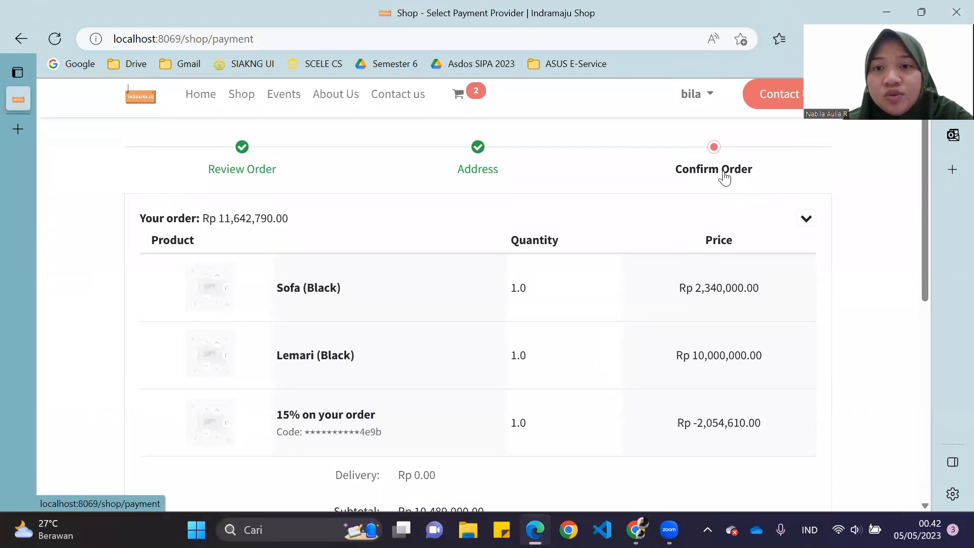
{"action": "scroll", "coordinate": [721, 188], "scroll_direction": "down", "scroll_amount": 5}
{"action": "scroll", "coordinate": [722, 189], "scroll_direction": "down", "scroll_amount": 3}
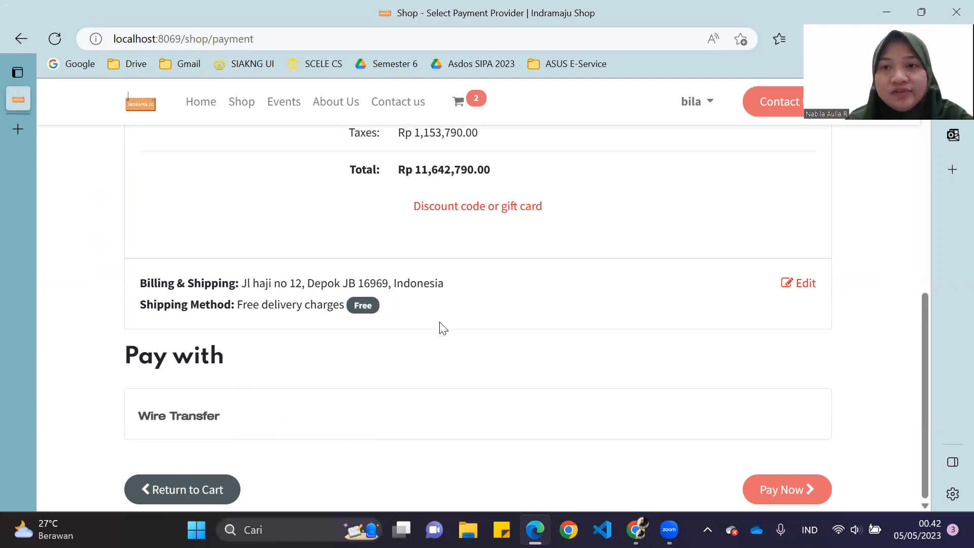
{"action": "scroll", "coordinate": [482, 303], "scroll_direction": "up", "scroll_amount": 1}
{"action": "scroll", "coordinate": [483, 303], "scroll_direction": "up", "scroll_amount": 8}
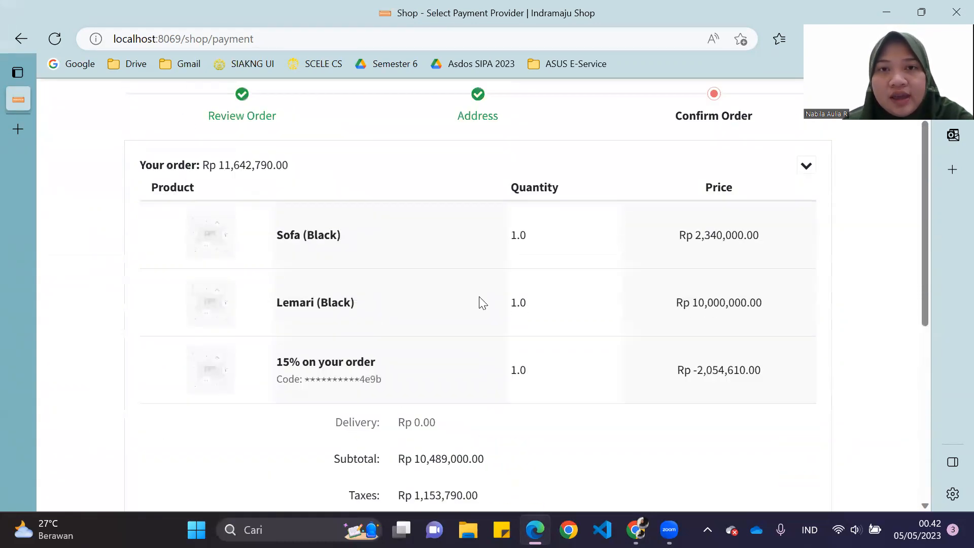
{"action": "scroll", "coordinate": [483, 303], "scroll_direction": "down", "scroll_amount": 8}
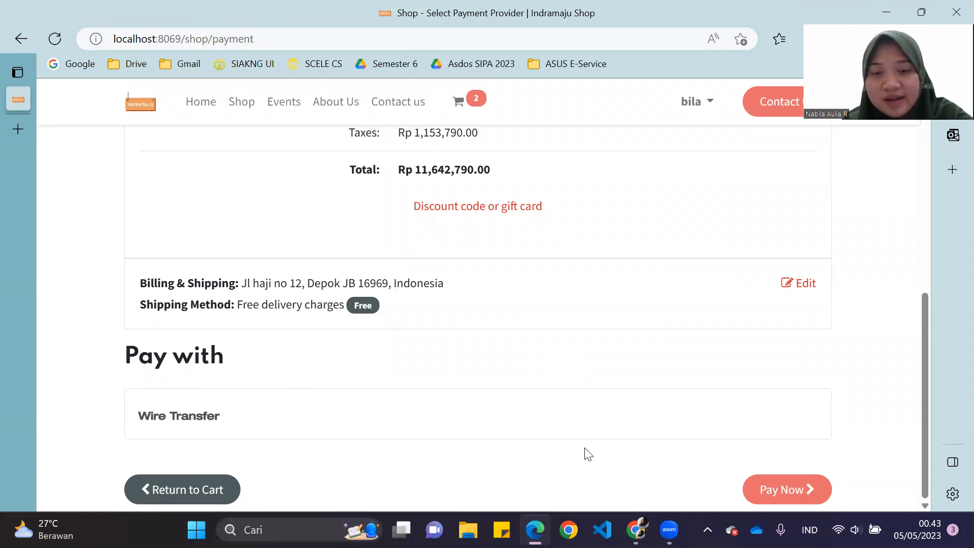
Switch to the Medium draft in Chrome and read the Wire Transfer settings and the Checkout section's purchase instructions
{"action": "key", "text": "alt+Tab"}
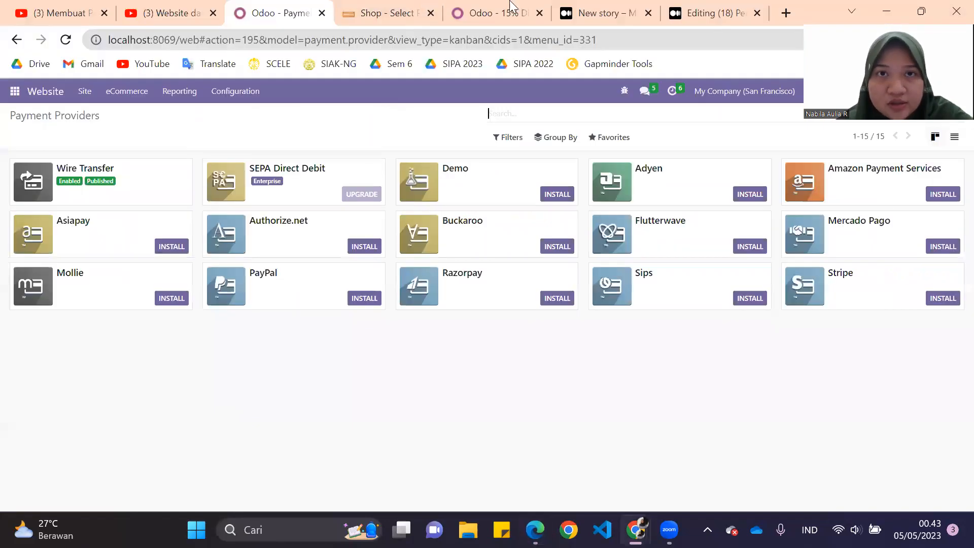
{"action": "left_click", "coordinate": [588, 13]}
{"action": "scroll", "coordinate": [305, 367], "scroll_direction": "down", "scroll_amount": 2}
{"action": "scroll", "coordinate": [305, 367], "scroll_direction": "down", "scroll_amount": 12}
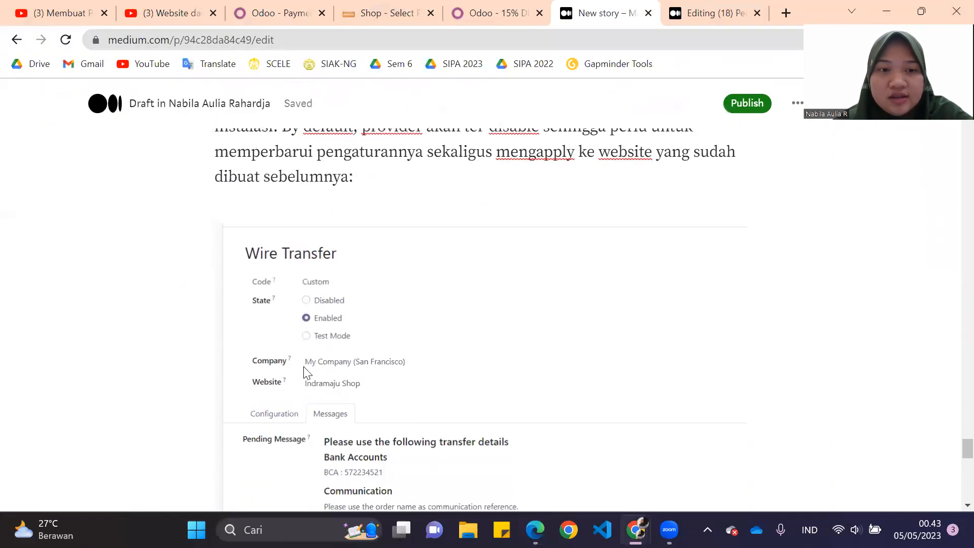
{"action": "scroll", "coordinate": [305, 366], "scroll_direction": "down", "scroll_amount": 1}
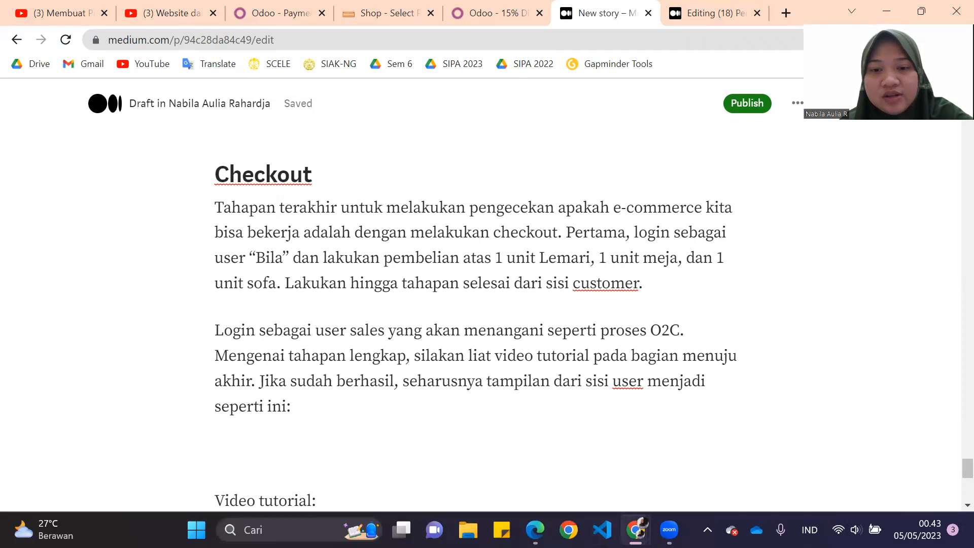
Switch to the shop in Edge, return to the shopping cart and continue shopping in the product catalogue
{"action": "mouse_move", "coordinate": [634, 530]}
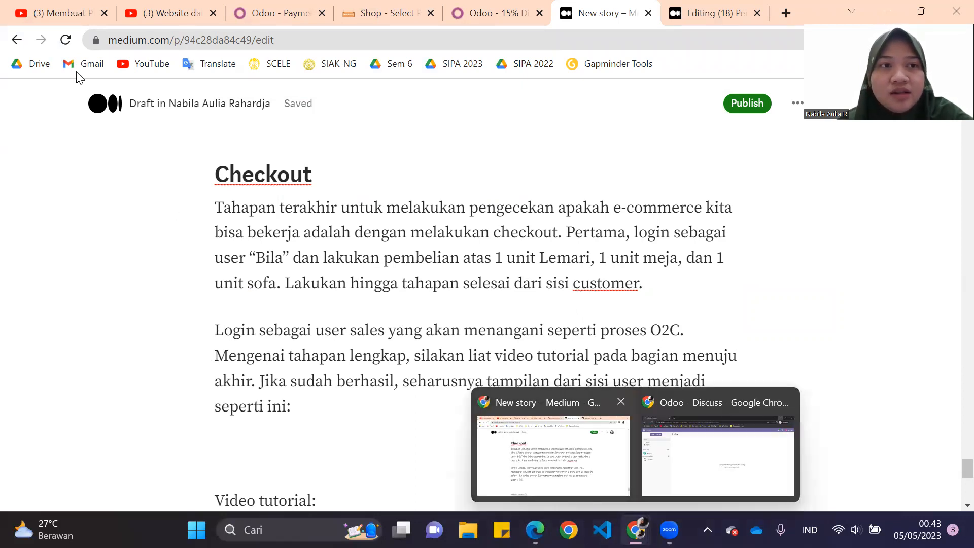
{"action": "key", "text": "alt+Tab"}
{"action": "left_click", "coordinate": [18, 43]}
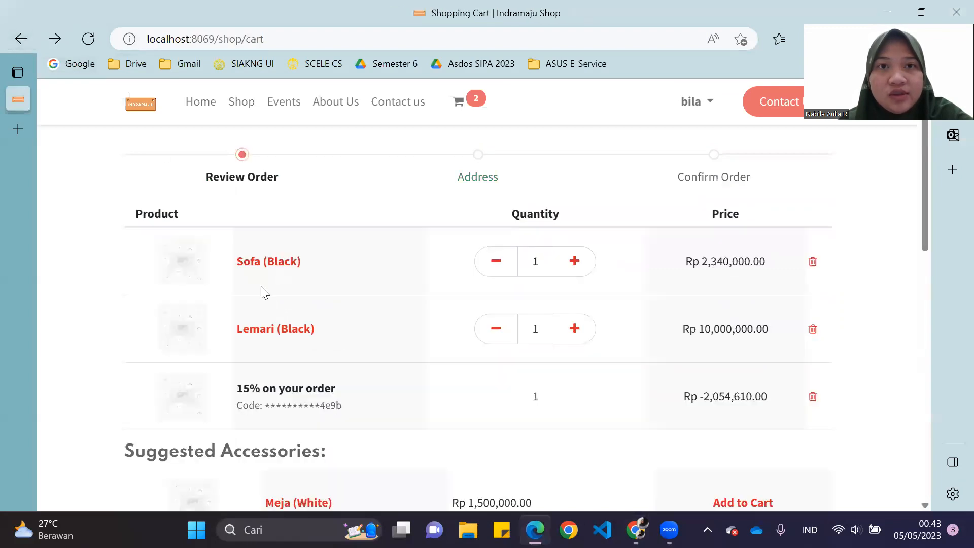
{"action": "scroll", "coordinate": [262, 287], "scroll_direction": "down", "scroll_amount": 5}
{"action": "scroll", "coordinate": [262, 288], "scroll_direction": "down", "scroll_amount": 6}
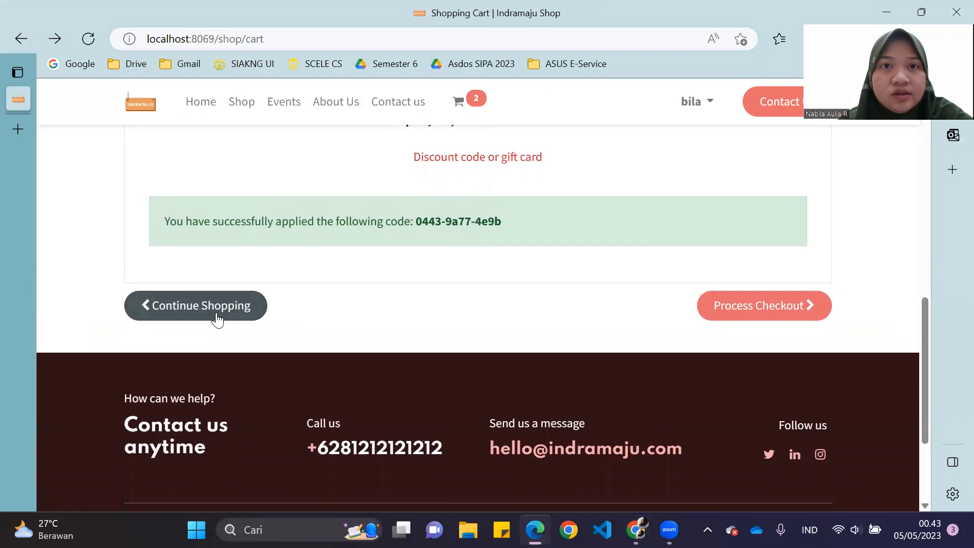
{"action": "left_click", "coordinate": [215, 317]}
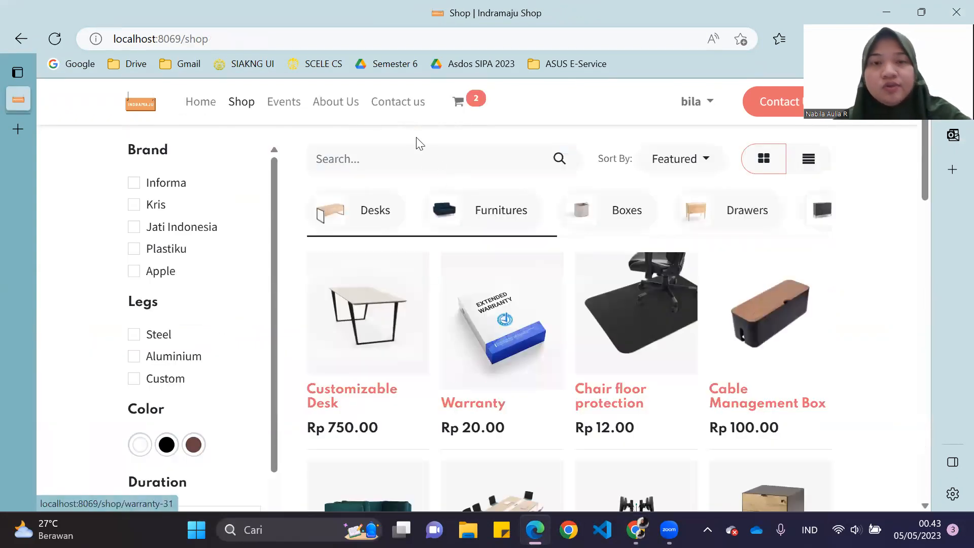
Search the shop for "meja", add one white Meja to the cart and proceed to the order review
{"action": "left_click", "coordinate": [404, 163]}
{"action": "type", "text": "meja"}
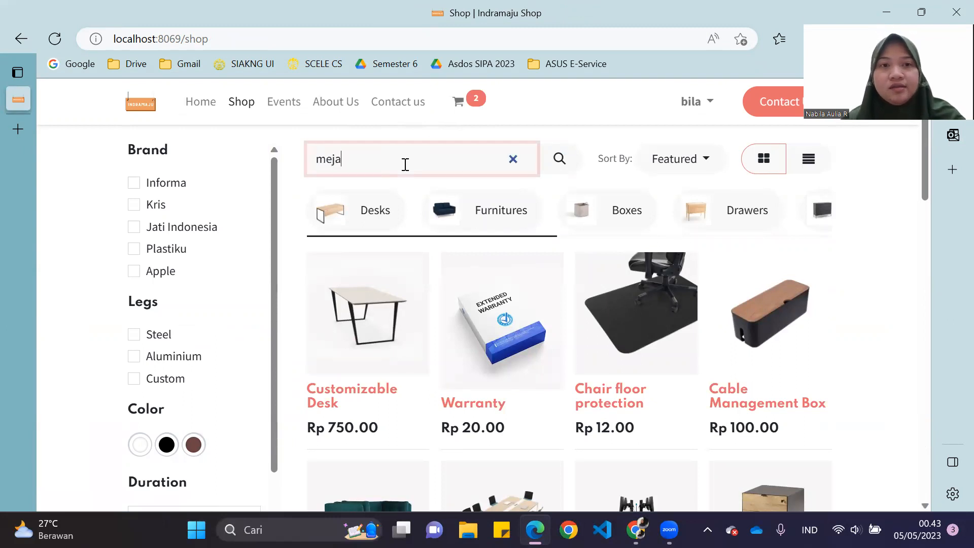
{"action": "key", "text": "Return"}
{"action": "left_click", "coordinate": [400, 313]}
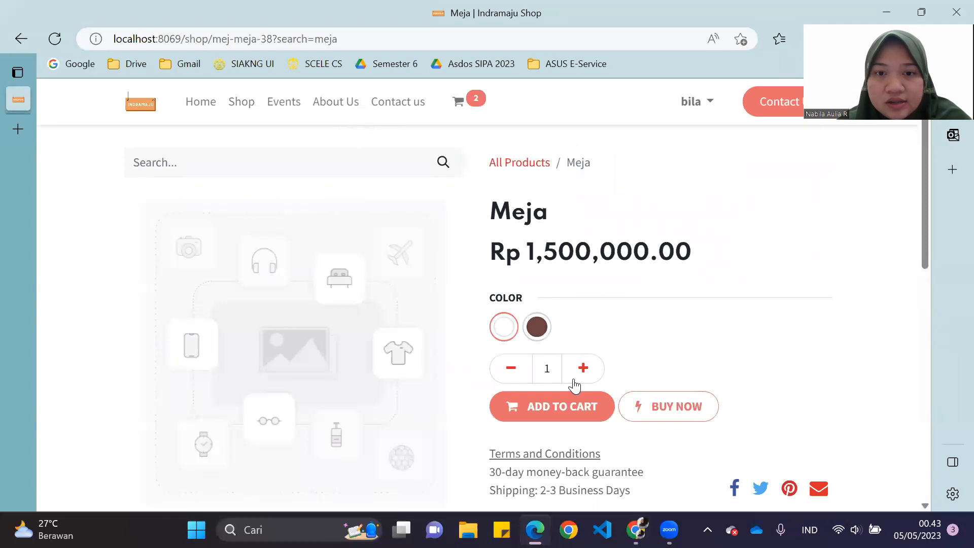
{"action": "left_click", "coordinate": [564, 406]}
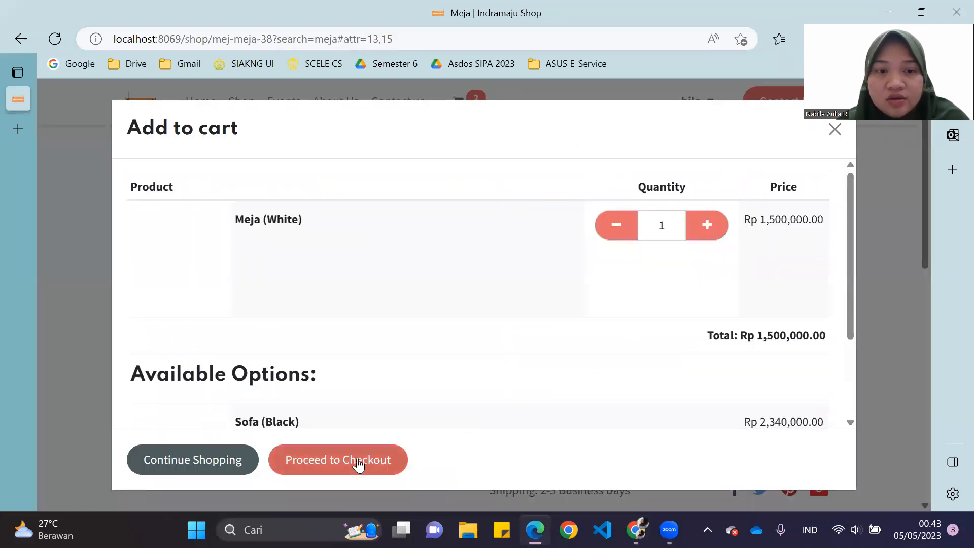
{"action": "left_click", "coordinate": [358, 463]}
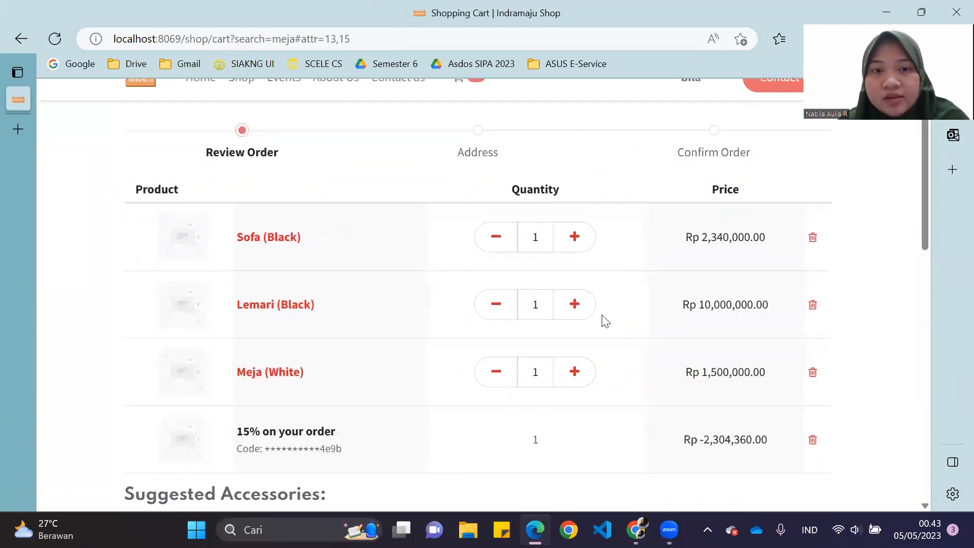
Review the cart's products, the 15% discount line and the suggested accessories
{"action": "scroll", "coordinate": [487, 370], "scroll_direction": "down", "scroll_amount": 2}
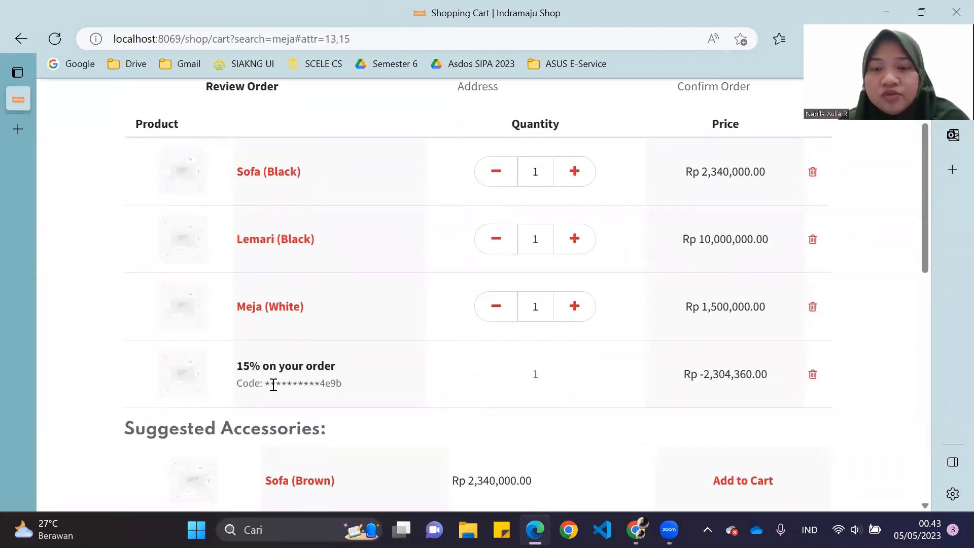
{"action": "scroll", "coordinate": [257, 375], "scroll_direction": "down", "scroll_amount": 3}
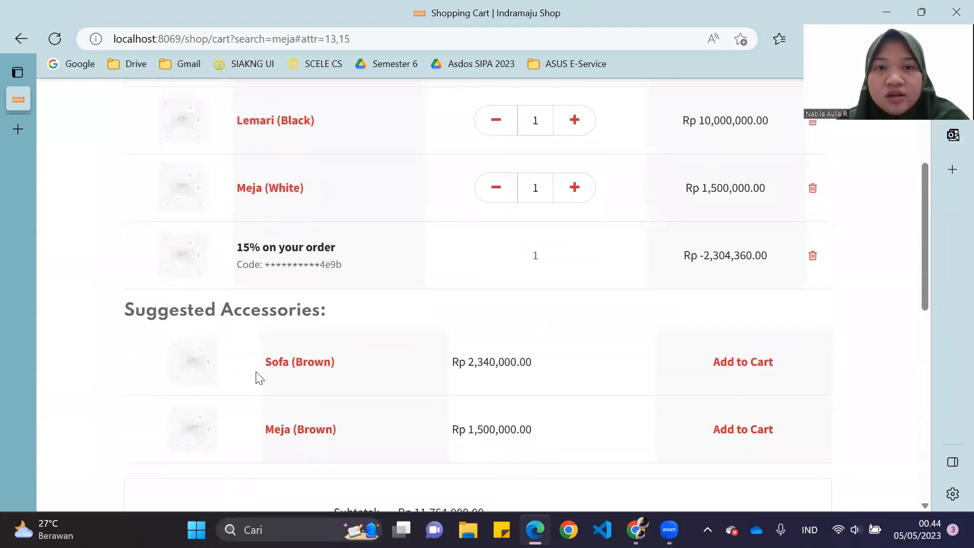
{"action": "scroll", "coordinate": [256, 378], "scroll_direction": "up", "scroll_amount": 2}
{"action": "scroll", "coordinate": [258, 378], "scroll_direction": "down", "scroll_amount": 2}
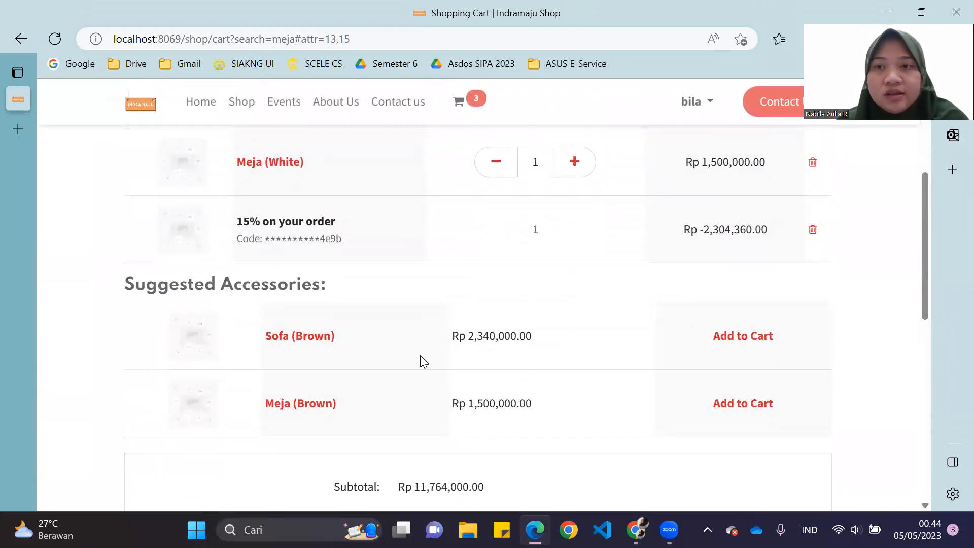
Review the cart totals, proceed to checkout and pay for the order by Wire Transfer
{"action": "scroll", "coordinate": [750, 307], "scroll_direction": "down", "scroll_amount": 3}
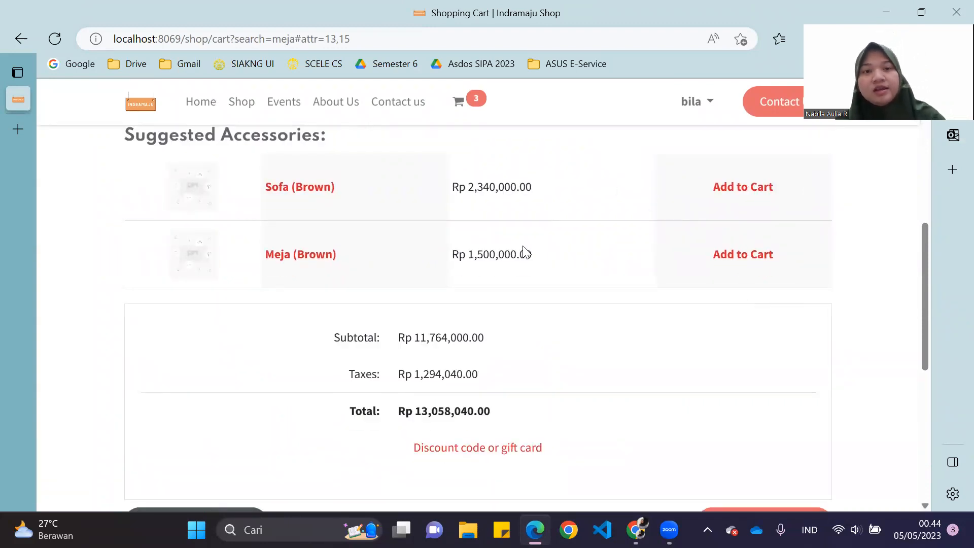
{"action": "scroll", "coordinate": [454, 327], "scroll_direction": "down", "scroll_amount": 2}
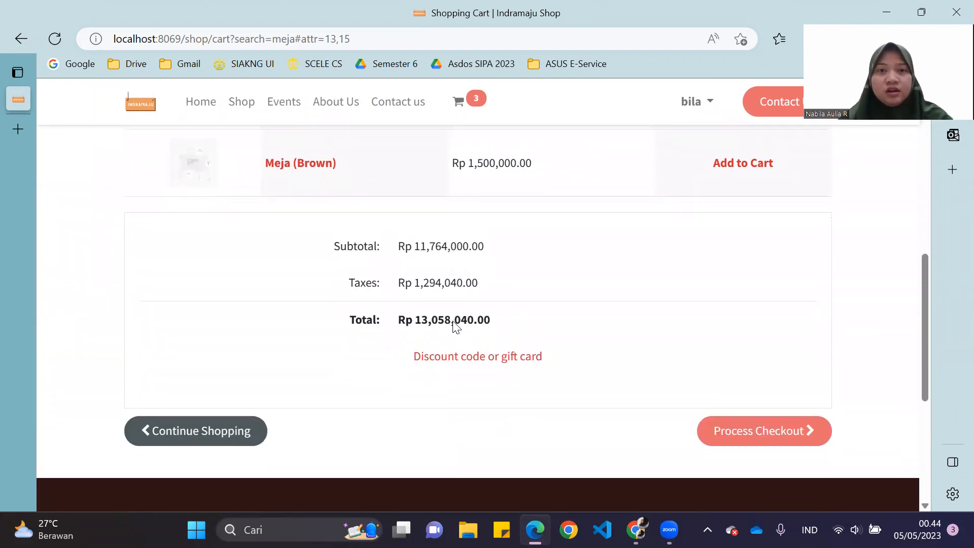
{"action": "scroll", "coordinate": [454, 326], "scroll_direction": "up", "scroll_amount": 7}
{"action": "scroll", "coordinate": [454, 327], "scroll_direction": "down", "scroll_amount": 7}
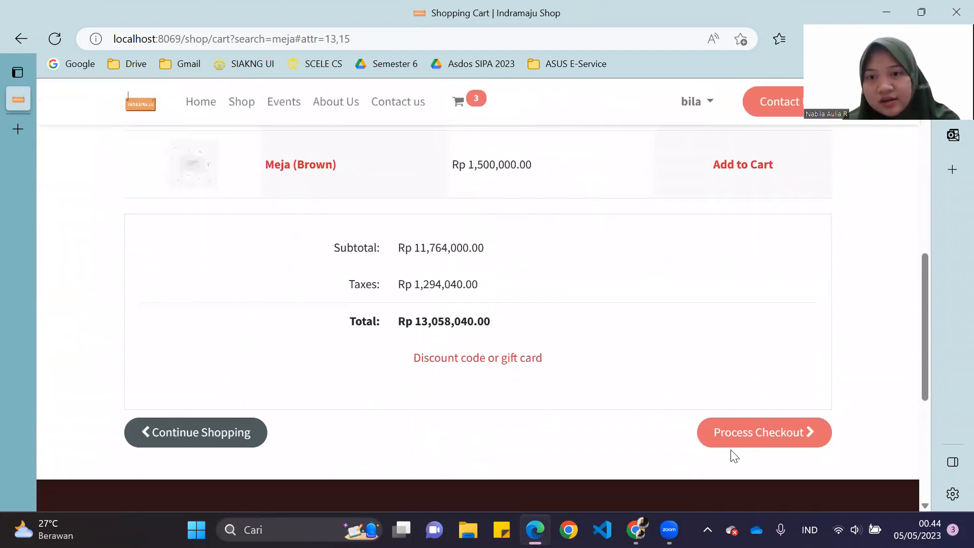
{"action": "left_click", "coordinate": [764, 432]}
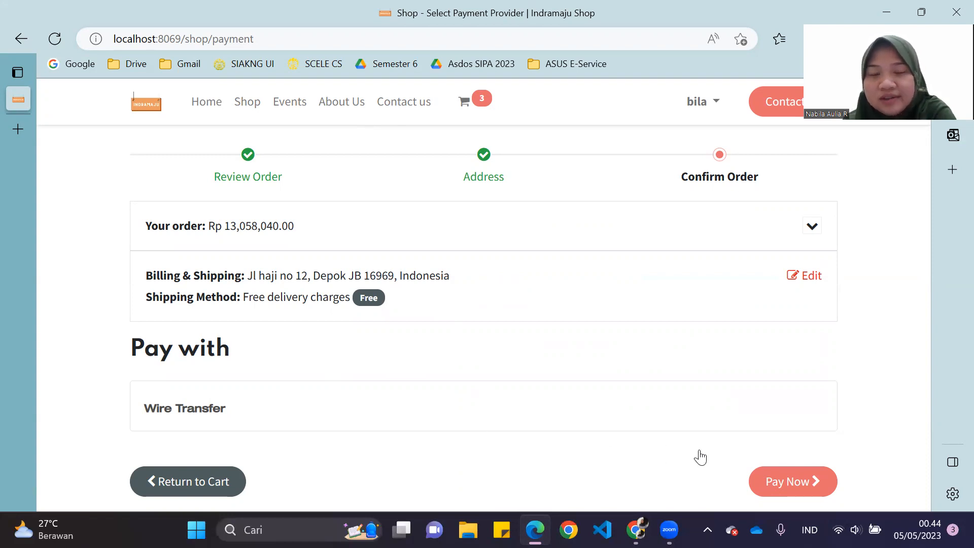
{"action": "left_click", "coordinate": [776, 488]}
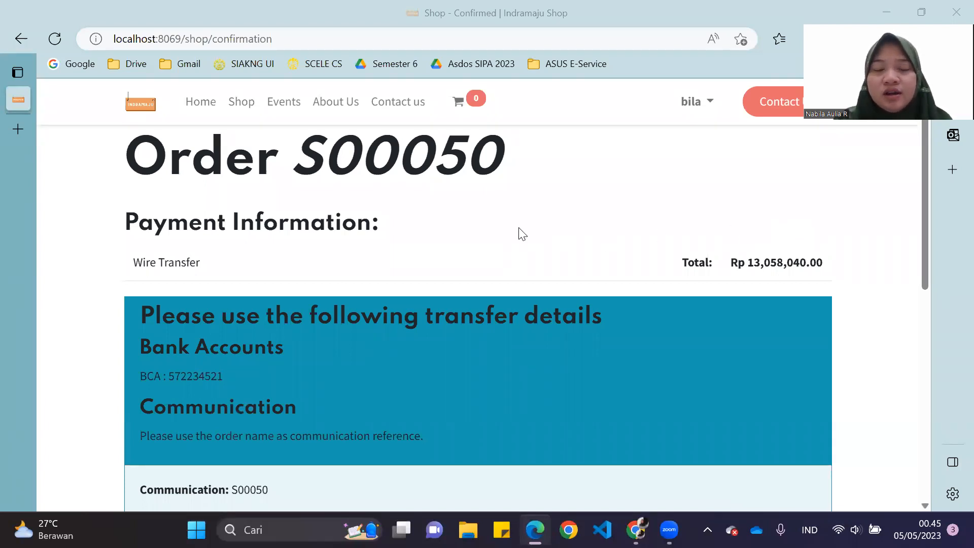
Review the order confirmation's transfer details, communication reference and shipping address, and expand the order to examine its product lines
{"action": "scroll", "coordinate": [519, 228], "scroll_direction": "down", "scroll_amount": 6}
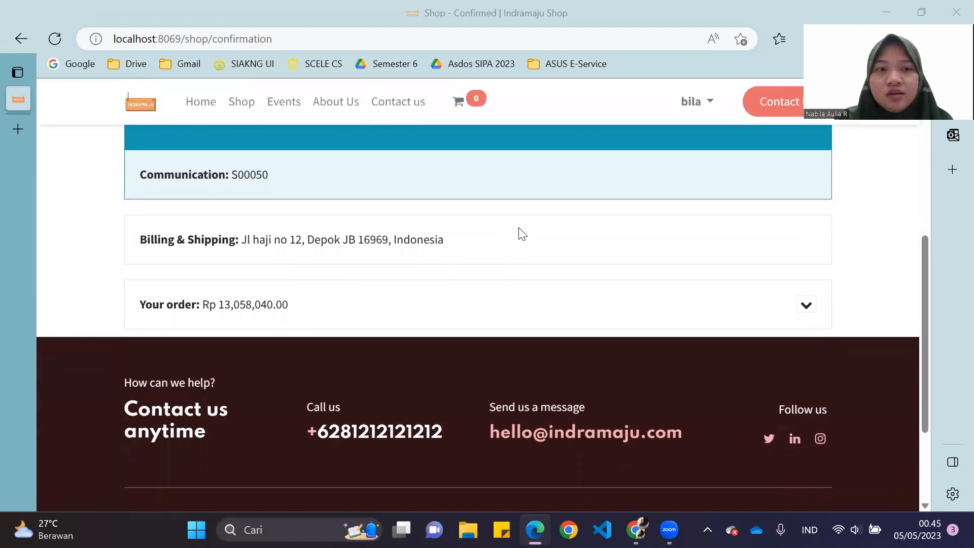
{"action": "scroll", "coordinate": [522, 234], "scroll_direction": "up", "scroll_amount": 6}
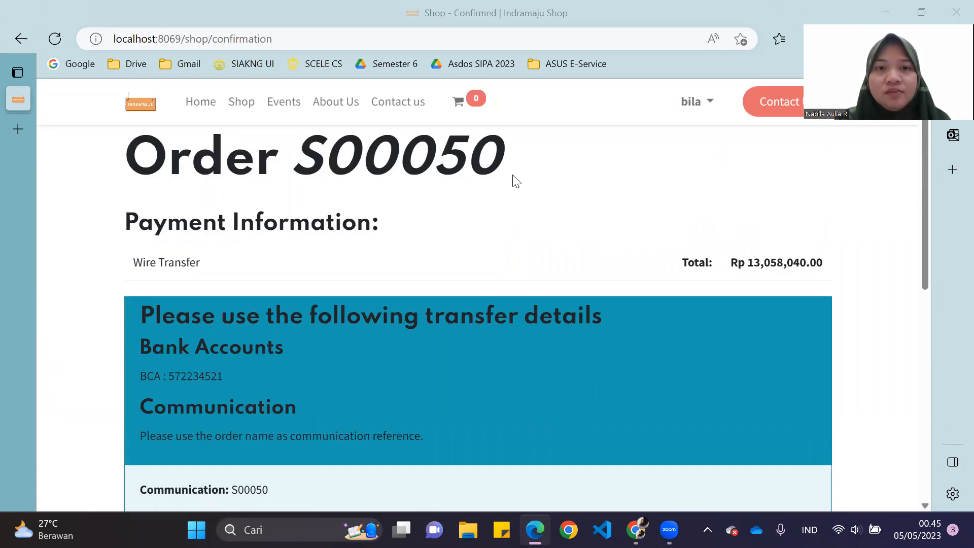
{"action": "scroll", "coordinate": [253, 258], "scroll_direction": "down", "scroll_amount": 2}
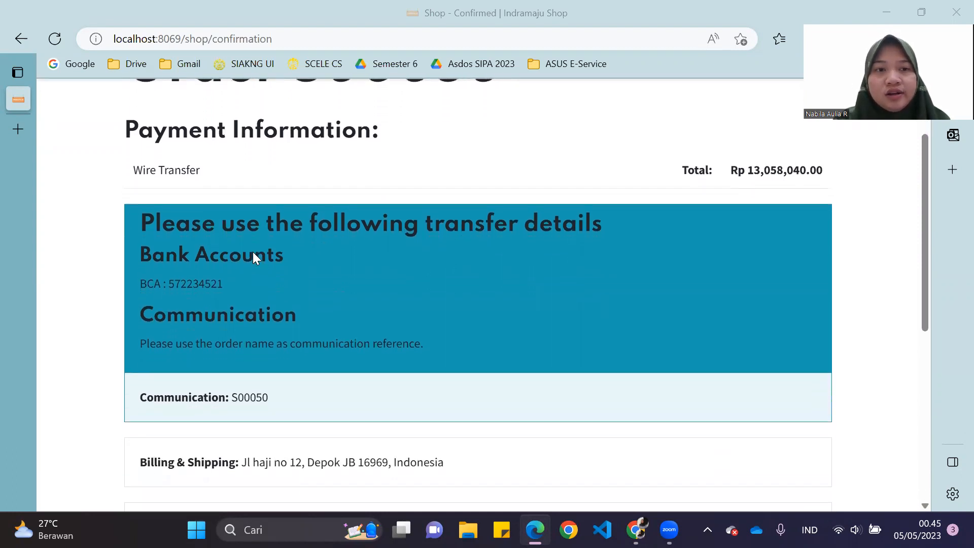
{"action": "scroll", "coordinate": [201, 329], "scroll_direction": "down", "scroll_amount": 1}
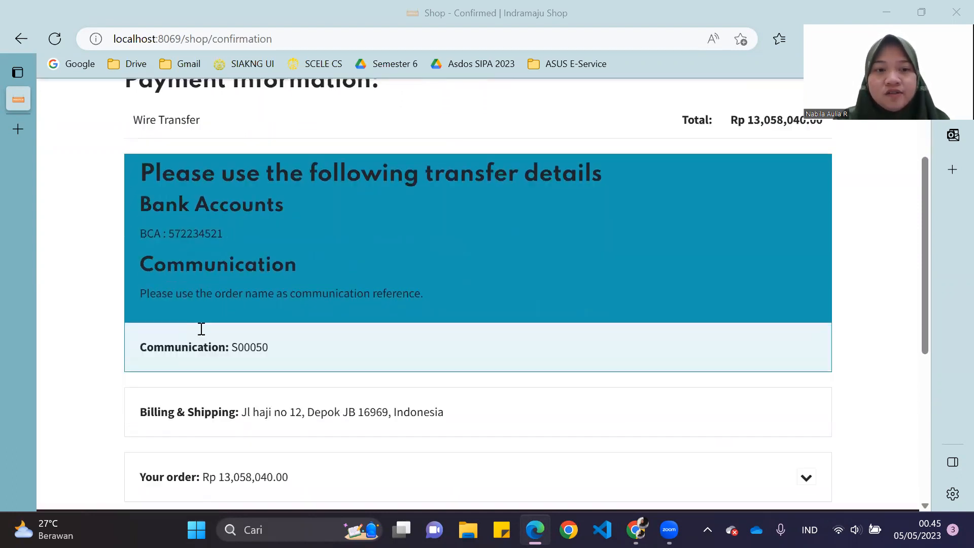
{"action": "scroll", "coordinate": [201, 329], "scroll_direction": "down", "scroll_amount": 2}
{"action": "left_click", "coordinate": [411, 353]}
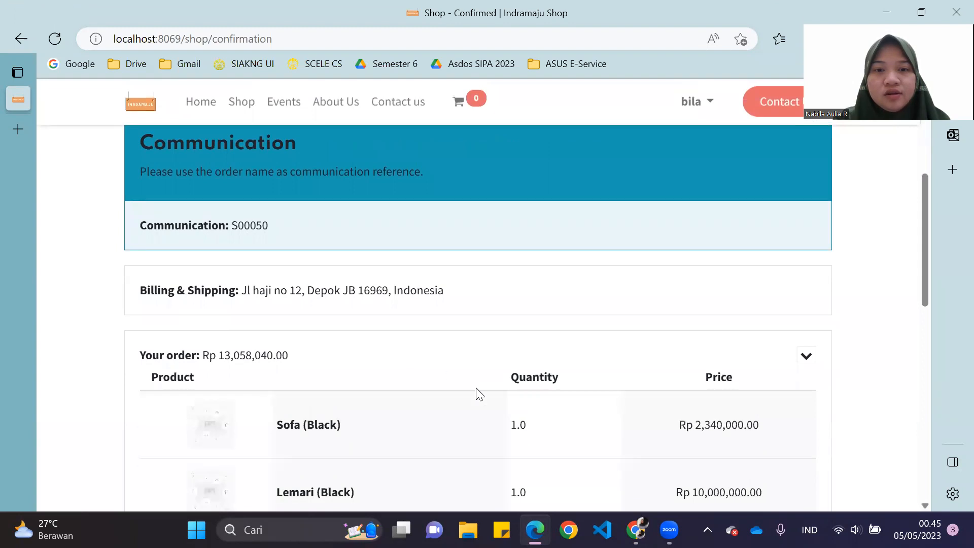
{"action": "scroll", "coordinate": [479, 394], "scroll_direction": "down", "scroll_amount": 6}
{"action": "scroll", "coordinate": [477, 391], "scroll_direction": "up", "scroll_amount": 10}
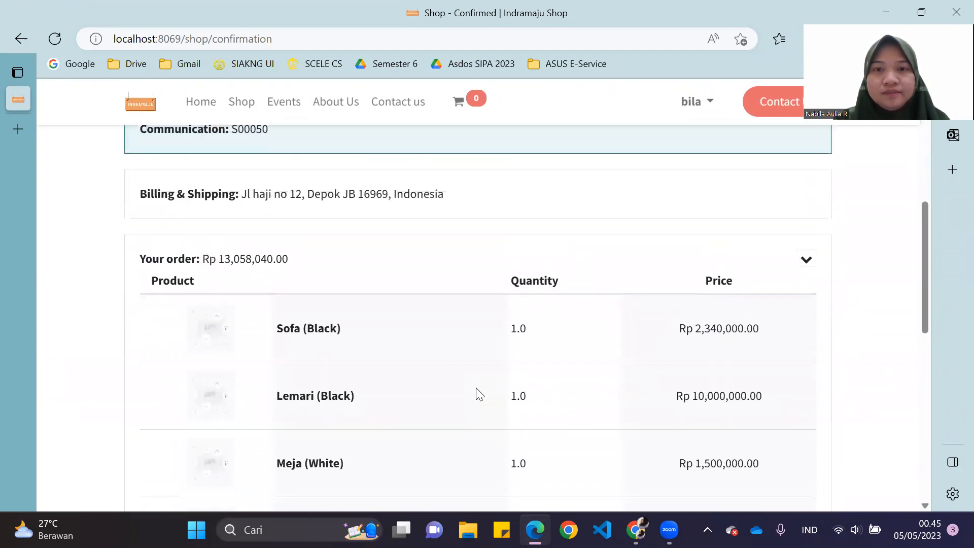
{"action": "scroll", "coordinate": [476, 388], "scroll_direction": "down", "scroll_amount": 4}
{"action": "scroll", "coordinate": [476, 388], "scroll_direction": "up", "scroll_amount": 3}
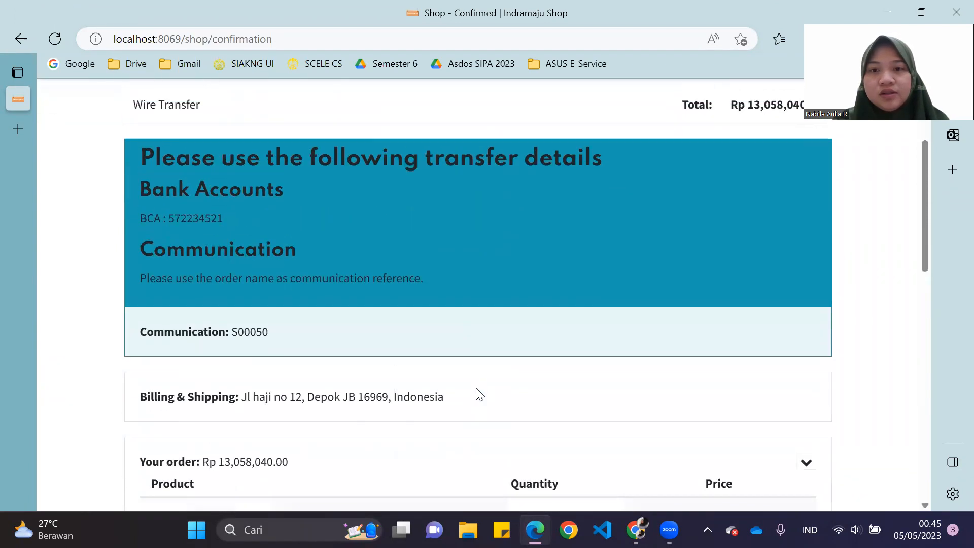
{"action": "scroll", "coordinate": [476, 387], "scroll_direction": "up", "scroll_amount": 1}
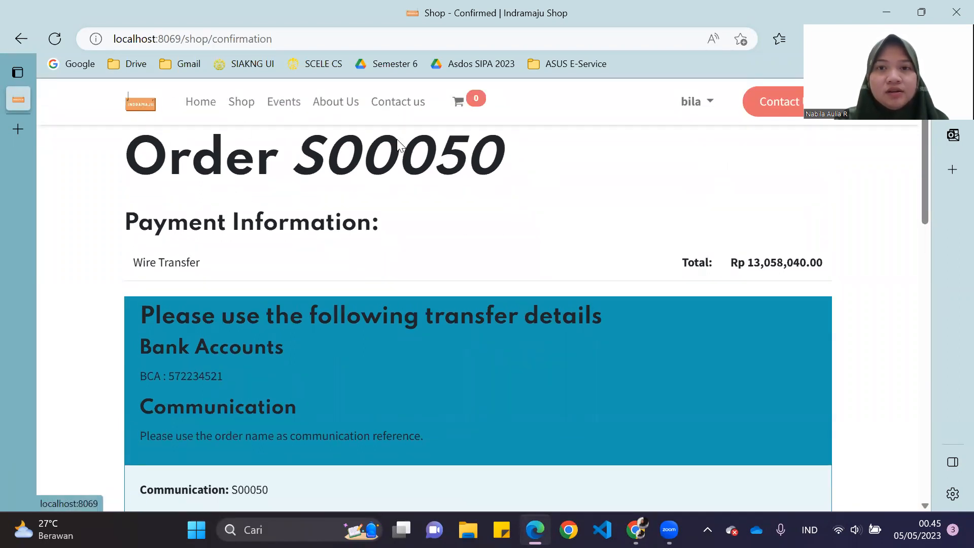
Open the customer's My Account portal, view the Quotations list and return to the Documents overview
{"action": "left_click", "coordinate": [705, 104]}
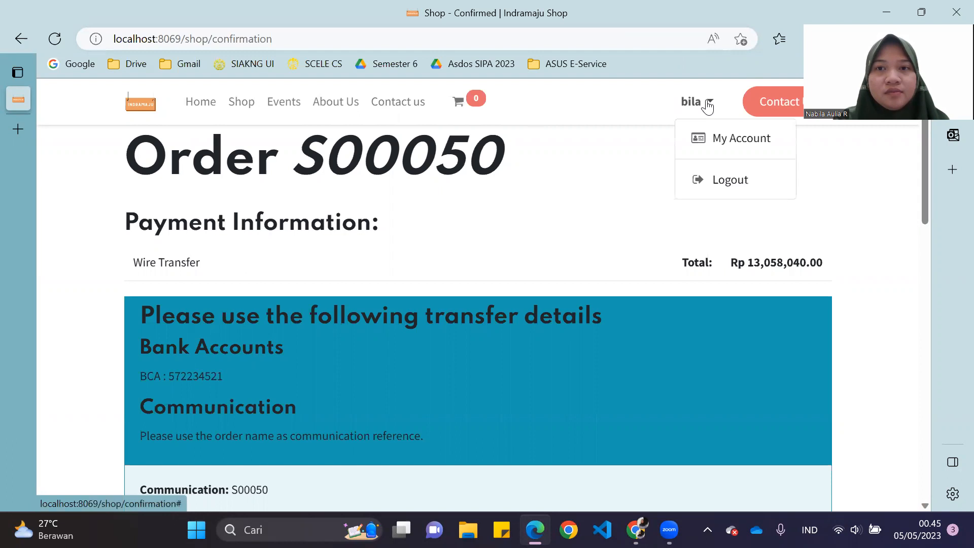
{"action": "left_click", "coordinate": [719, 143]}
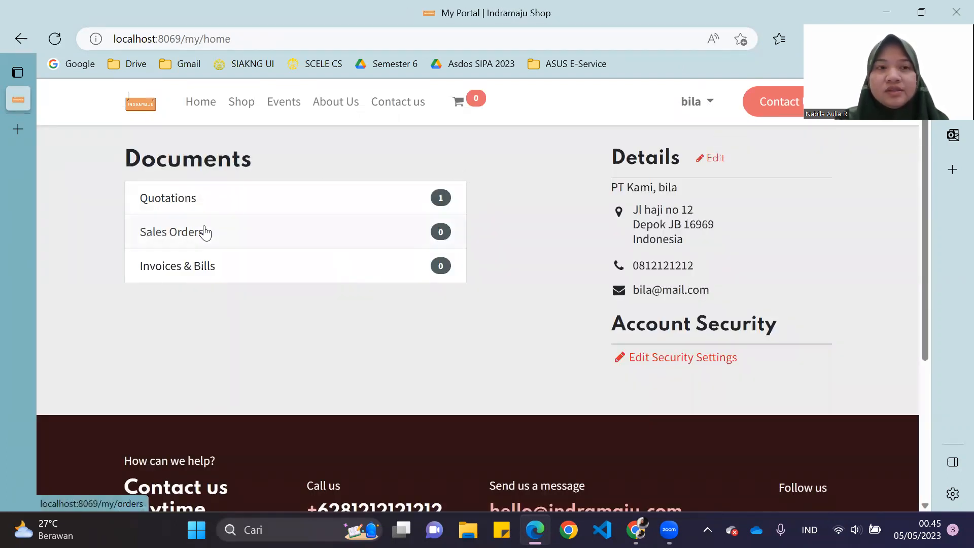
{"action": "left_click", "coordinate": [187, 211]}
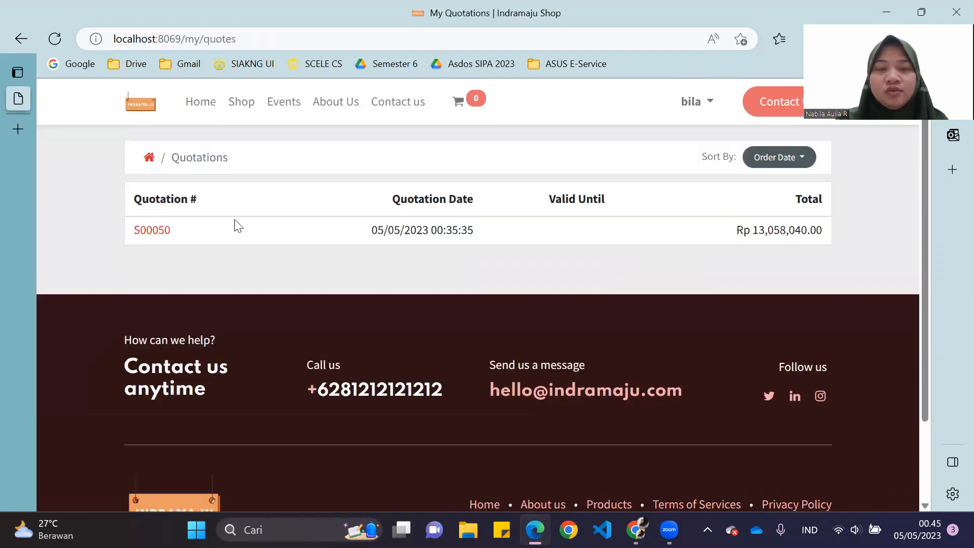
{"action": "scroll", "coordinate": [221, 288], "scroll_direction": "left", "scroll_amount": 5}
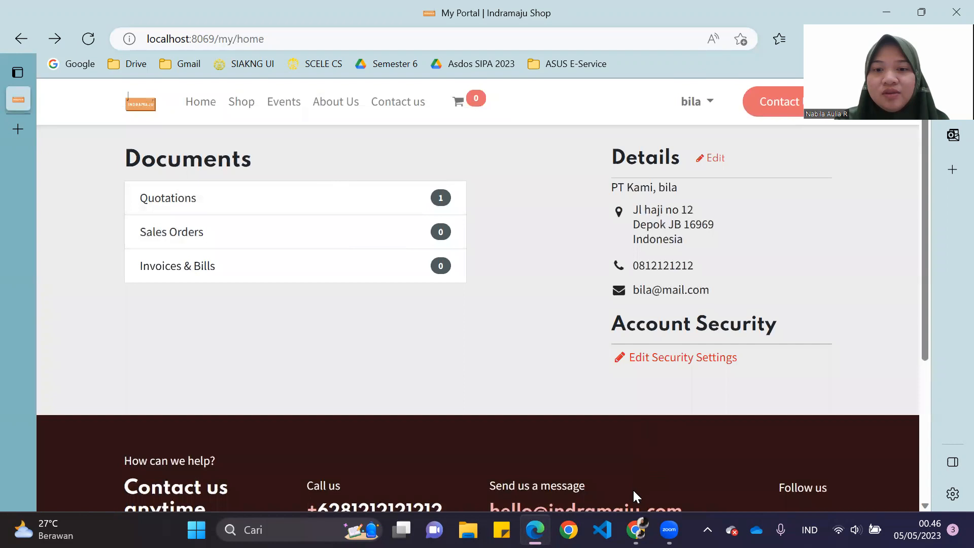
Switch to the Odoo backend in Chrome, open the Sales quotations and remove the My Quotations filter
{"action": "mouse_move", "coordinate": [636, 529]}
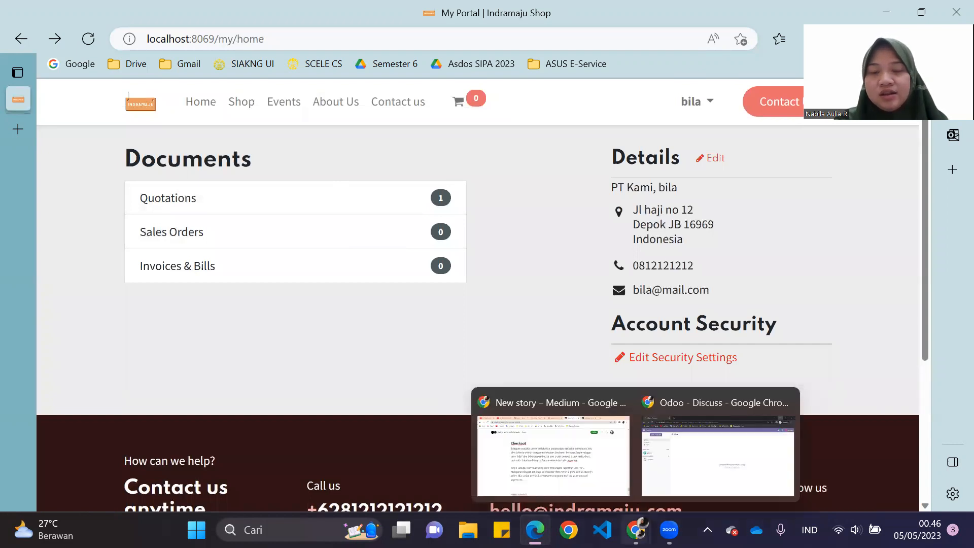
{"action": "left_click", "coordinate": [690, 457]}
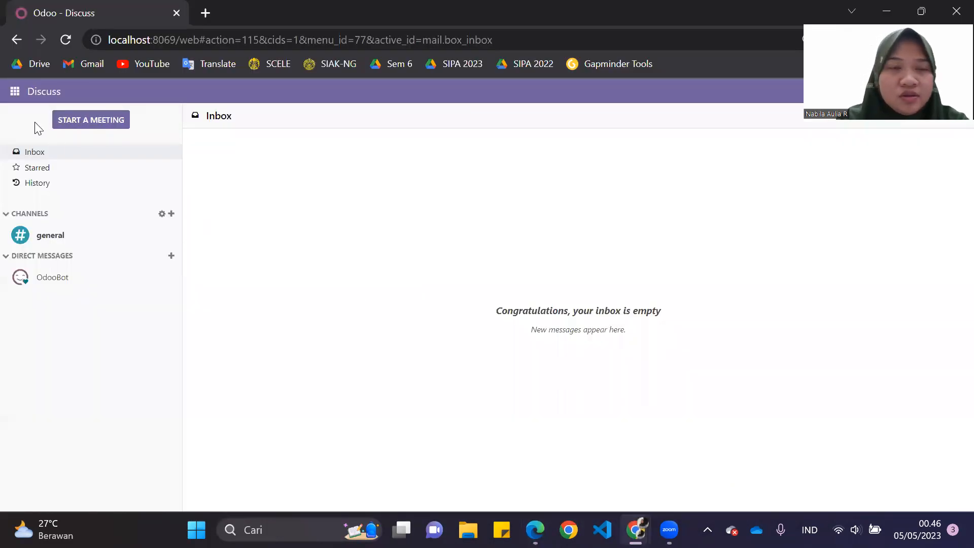
{"action": "left_click", "coordinate": [15, 91]}
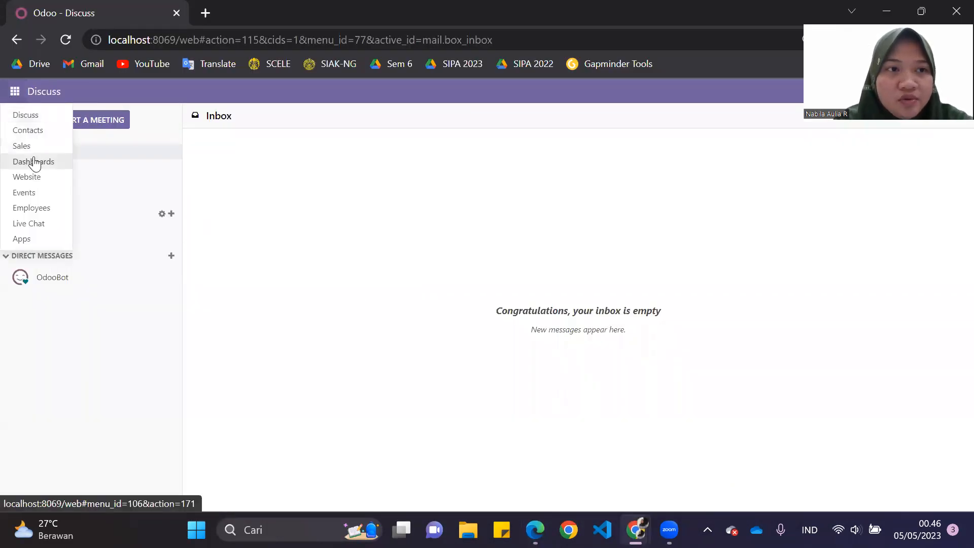
{"action": "left_click", "coordinate": [34, 159]}
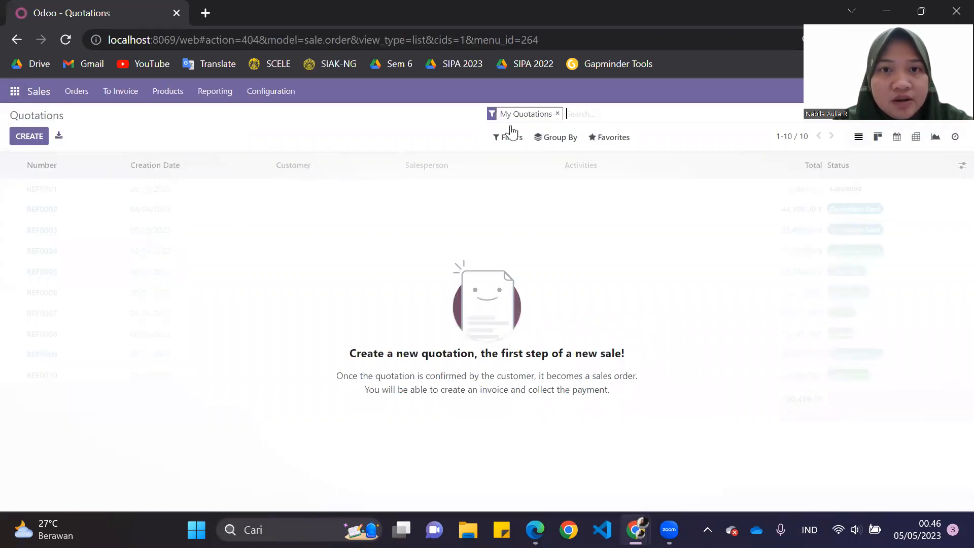
{"action": "left_click", "coordinate": [78, 93]}
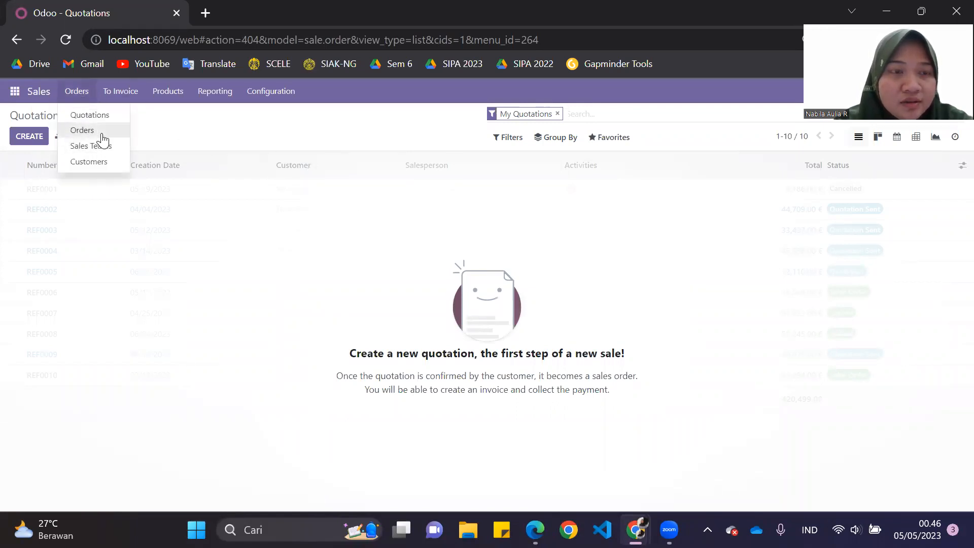
{"action": "left_click", "coordinate": [101, 120]}
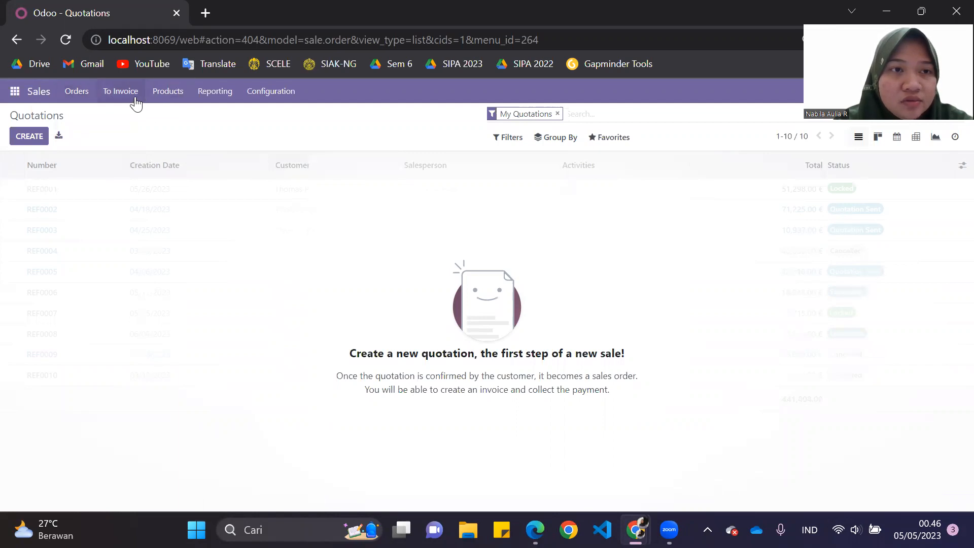
{"action": "left_click", "coordinate": [557, 114]}
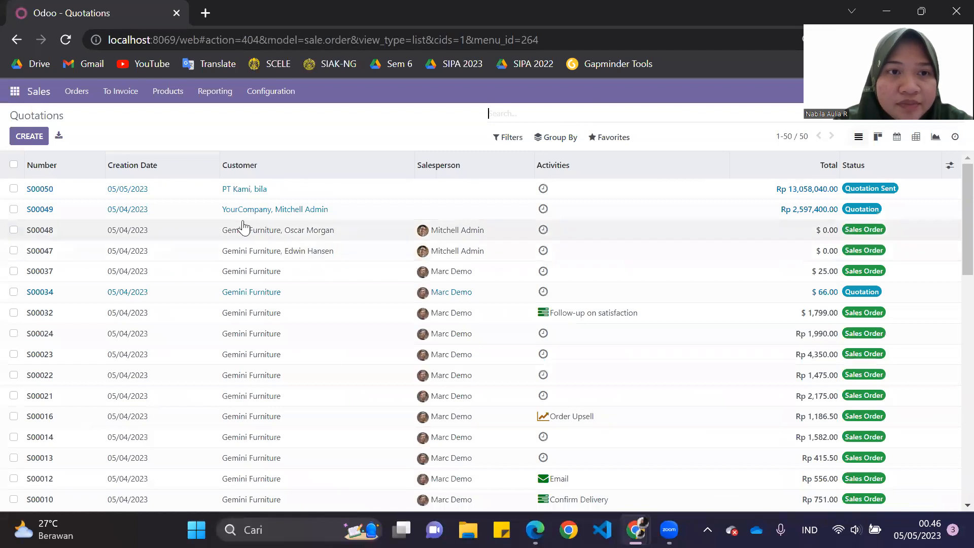
Open the customer's newest quotation, the one with the Quotation Sent status
{"action": "left_click", "coordinate": [64, 197]}
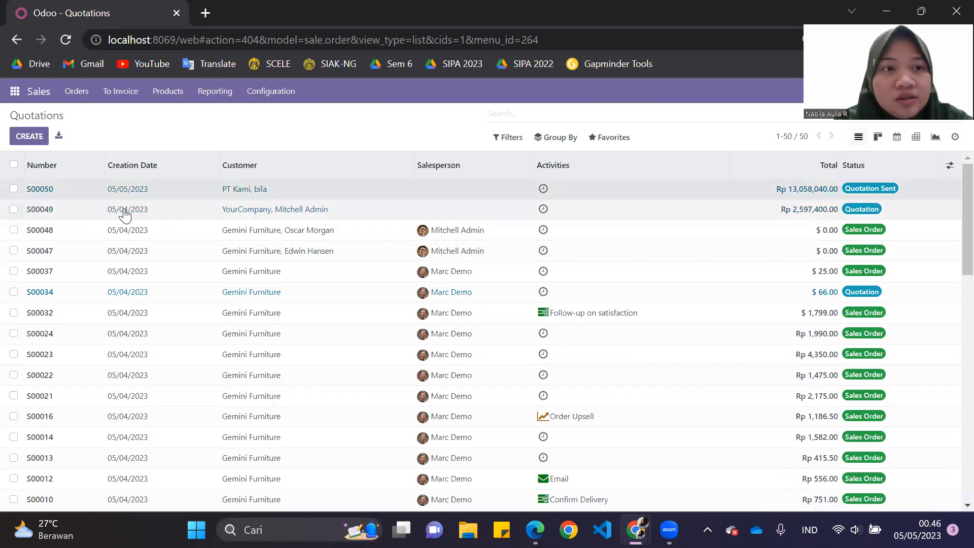
{"action": "left_click", "coordinate": [51, 197]}
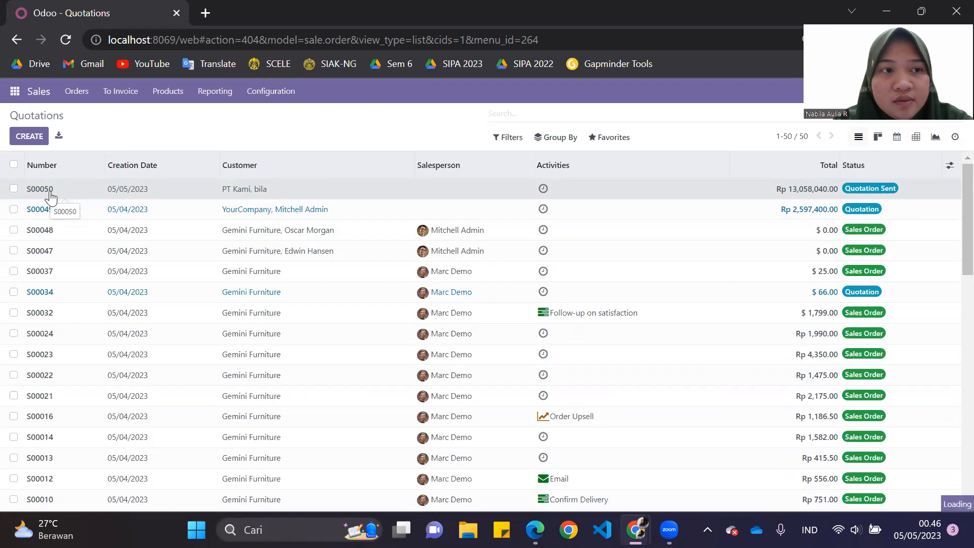
{"action": "double_click", "coordinate": [51, 196]}
{"action": "left_click", "coordinate": [51, 197]}
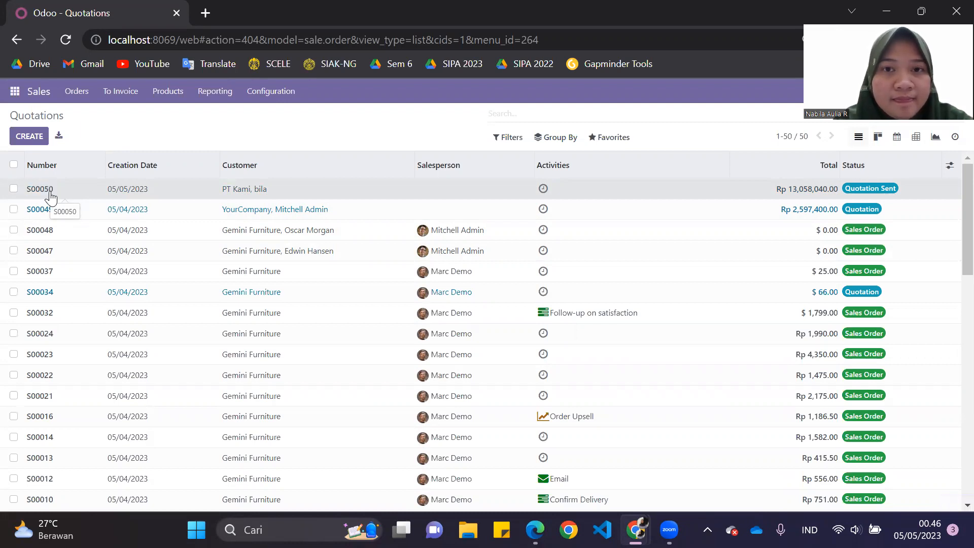
{"action": "left_click", "coordinate": [242, 199]}
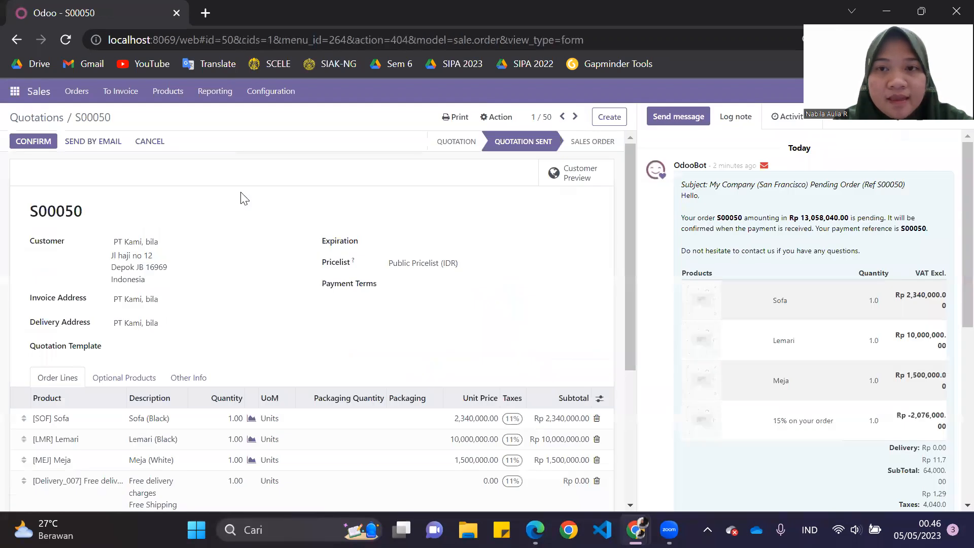
Review the quotation's order lines, discount, totals and message log, and confirm it as a sales order
{"action": "scroll", "coordinate": [242, 199], "scroll_direction": "down", "scroll_amount": 1}
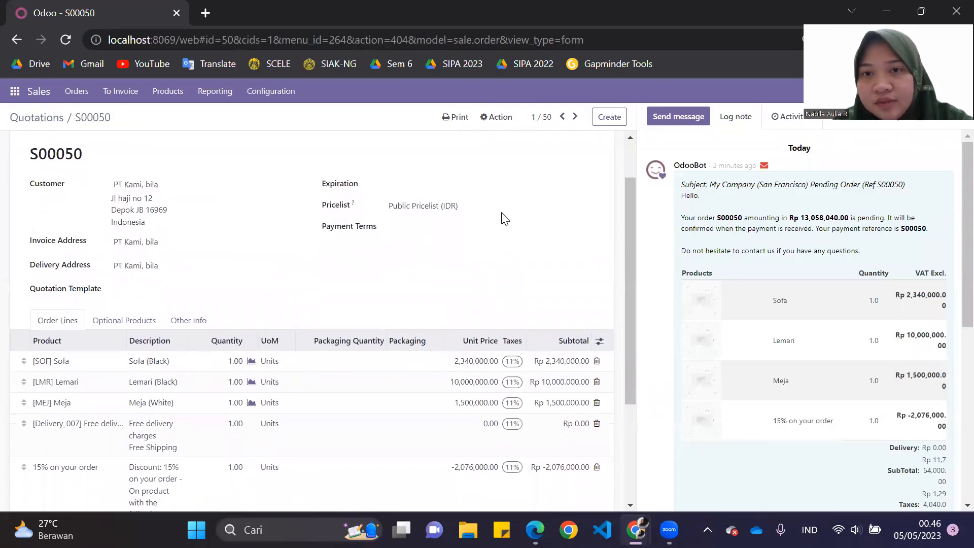
{"action": "scroll", "coordinate": [768, 259], "scroll_direction": "down", "scroll_amount": 3}
{"action": "scroll", "coordinate": [768, 259], "scroll_direction": "down", "scroll_amount": 2}
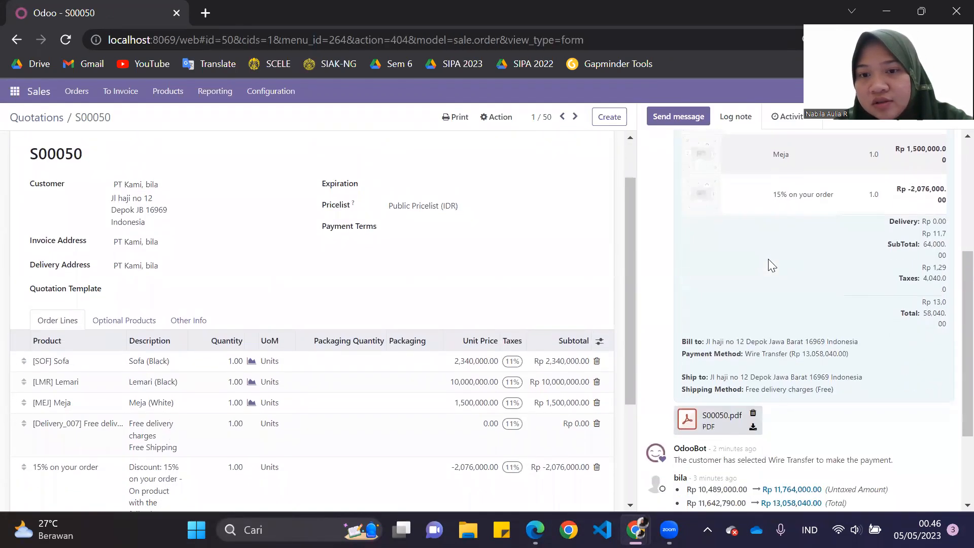
{"action": "scroll", "coordinate": [768, 259], "scroll_direction": "up", "scroll_amount": 5}
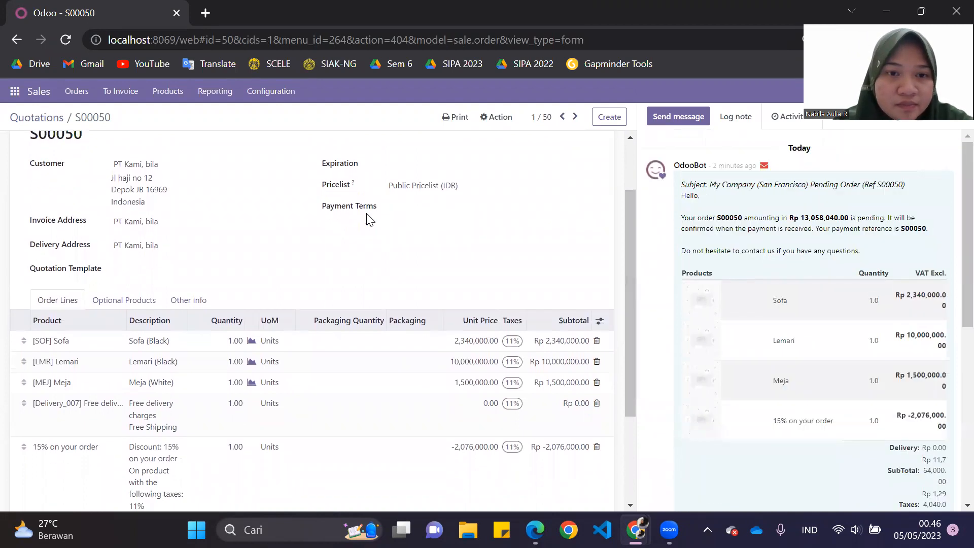
{"action": "scroll", "coordinate": [367, 220], "scroll_direction": "down", "scroll_amount": 2}
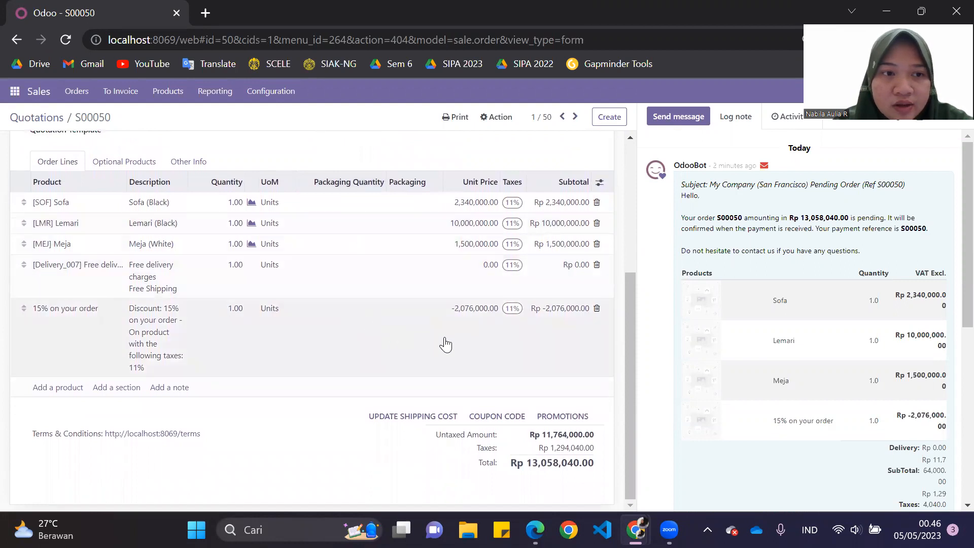
{"action": "scroll", "coordinate": [425, 451], "scroll_direction": "up", "scroll_amount": 3}
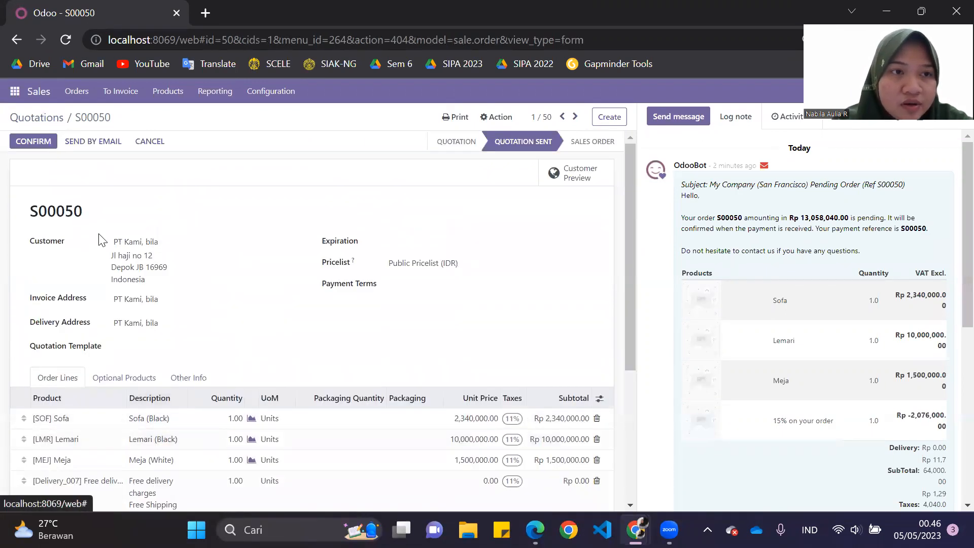
{"action": "left_click", "coordinate": [34, 141]}
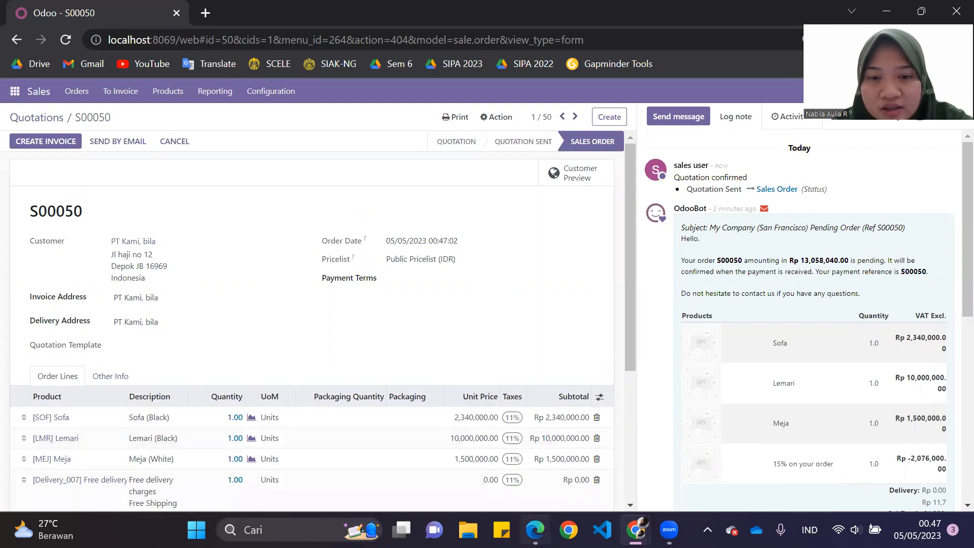
Switch to the customer portal in Edge, refresh the Documents overview and return to the sales order in Chrome
{"action": "left_click", "coordinate": [535, 530]}
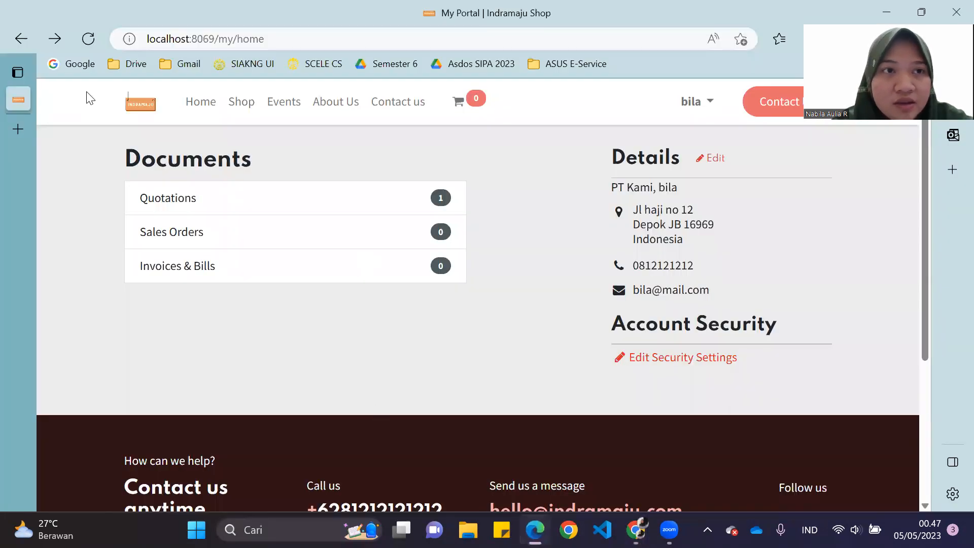
{"action": "left_click", "coordinate": [88, 38]}
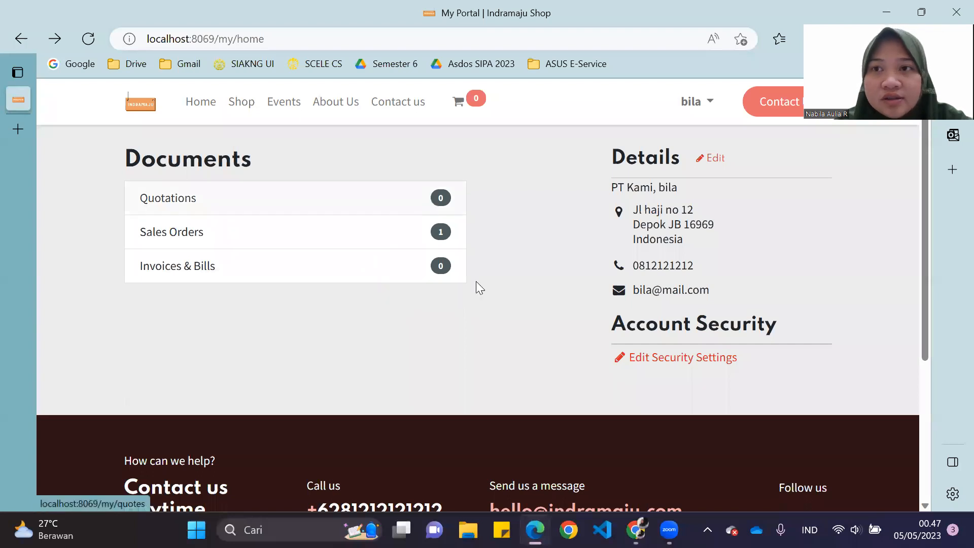
{"action": "mouse_move", "coordinate": [630, 518]}
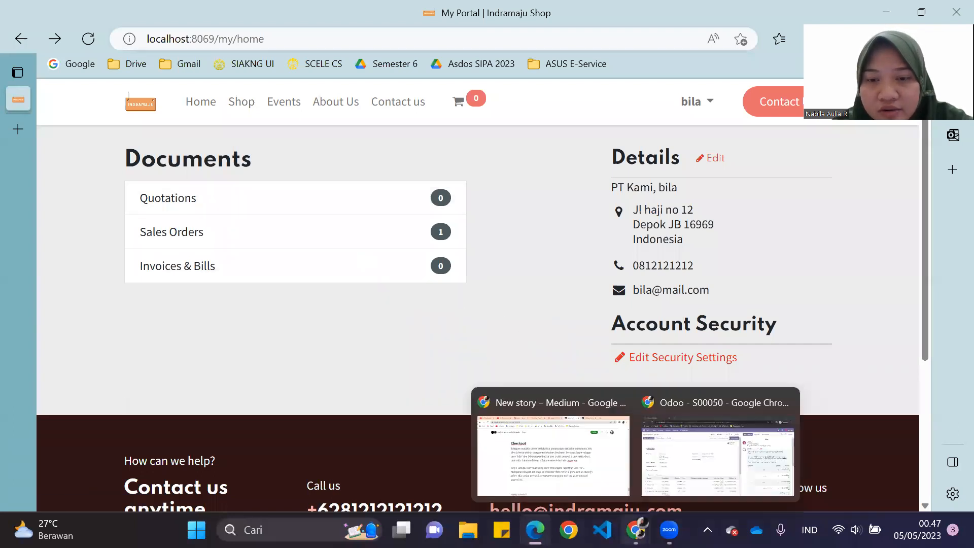
{"action": "left_click", "coordinate": [683, 467]}
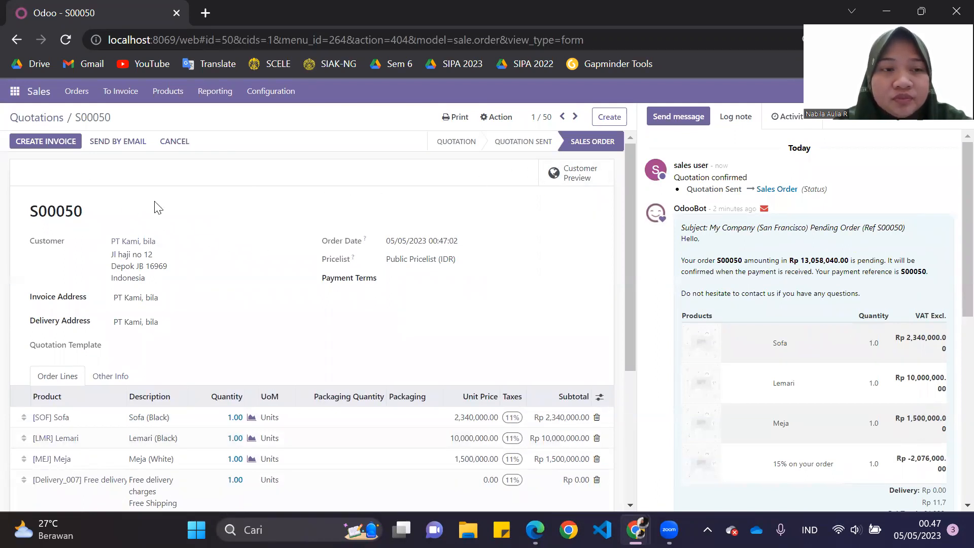
Create a regular invoice from the confirmed sales order and open the resulting draft
{"action": "scroll", "coordinate": [191, 253], "scroll_direction": "down", "scroll_amount": 1}
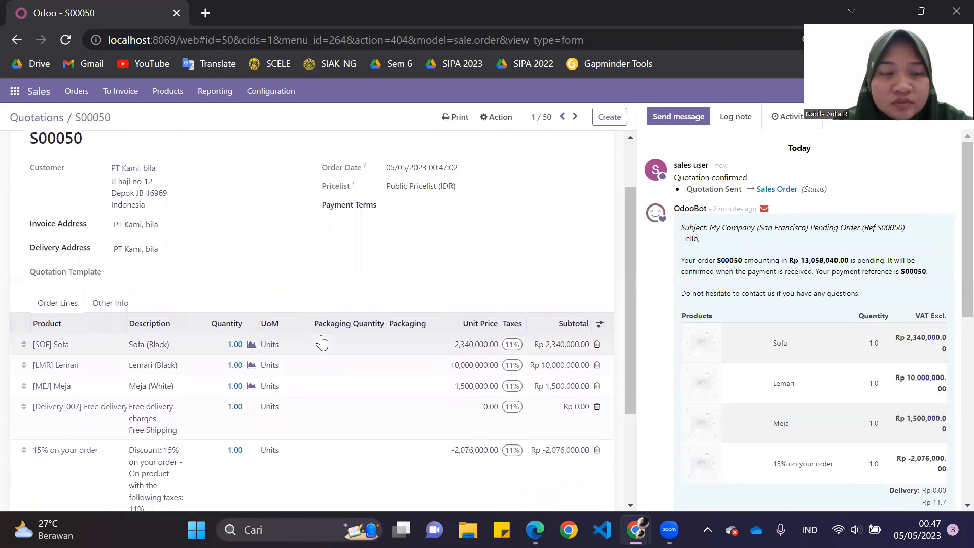
{"action": "scroll", "coordinate": [322, 339], "scroll_direction": "up", "scroll_amount": 1}
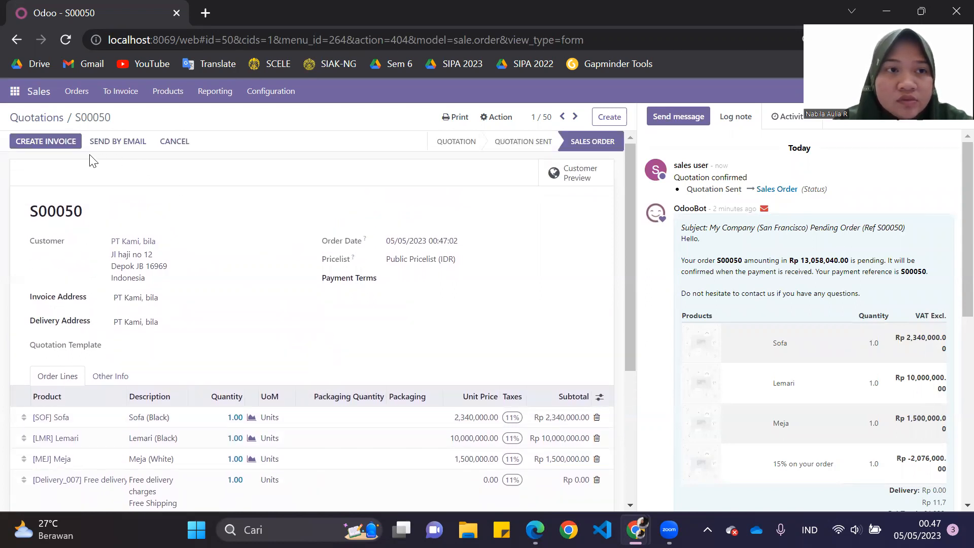
{"action": "scroll", "coordinate": [147, 247], "scroll_direction": "down", "scroll_amount": 3}
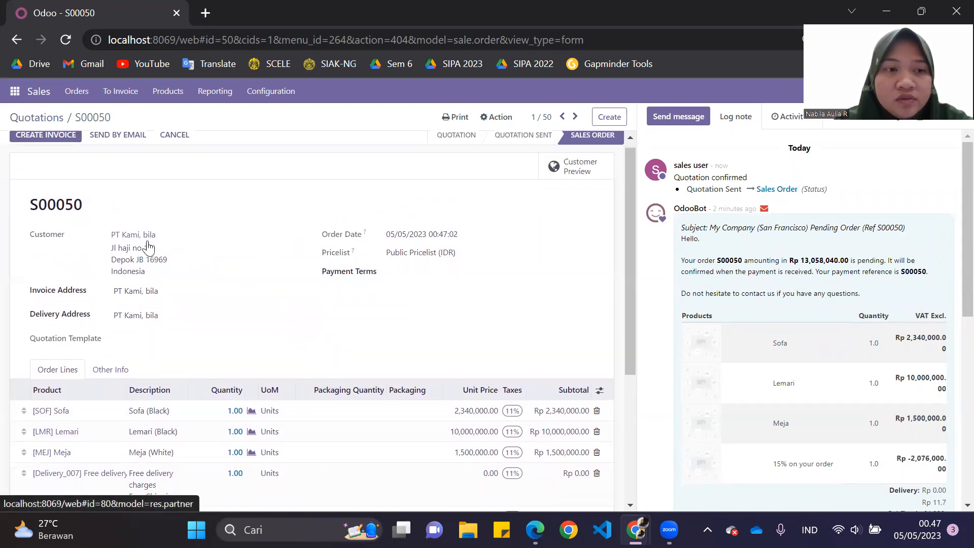
{"action": "scroll", "coordinate": [148, 247], "scroll_direction": "up", "scroll_amount": 3}
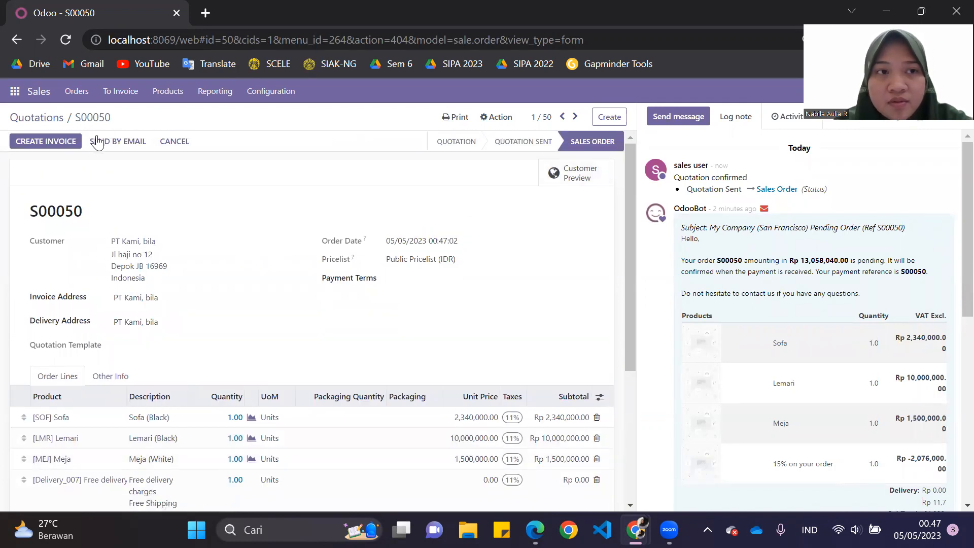
{"action": "left_click", "coordinate": [70, 142]}
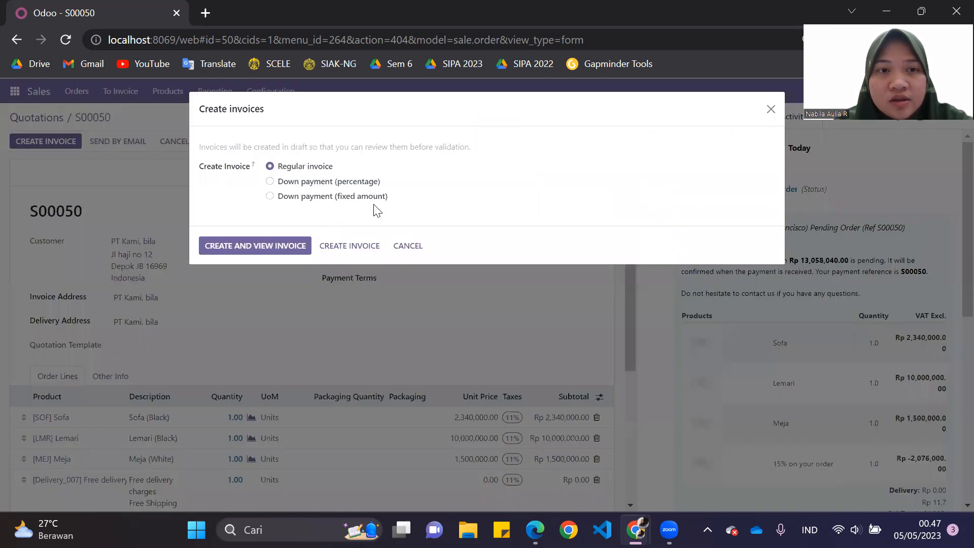
{"action": "left_click", "coordinate": [282, 248]}
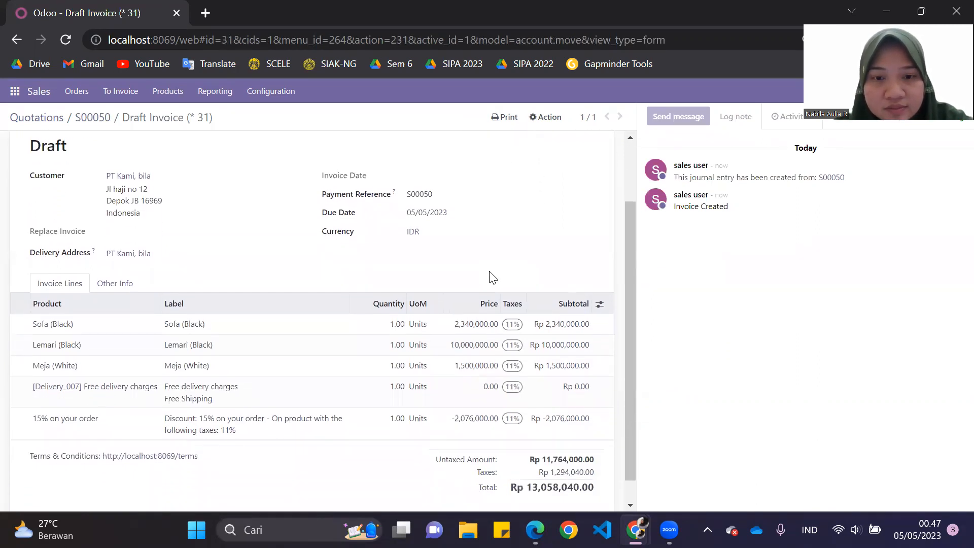
Check the links between the draft invoice and its sales order, reviewing the invoiced and delivered quantities on the order lines
{"action": "scroll", "coordinate": [492, 277], "scroll_direction": "up", "scroll_amount": 2}
{"action": "left_click", "coordinate": [565, 183]}
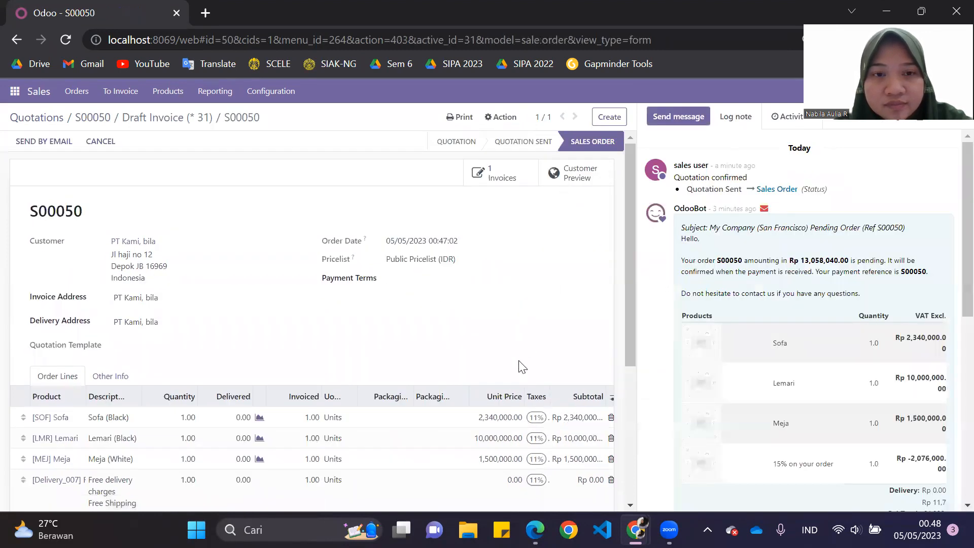
{"action": "scroll", "coordinate": [522, 367], "scroll_direction": "down", "scroll_amount": 2}
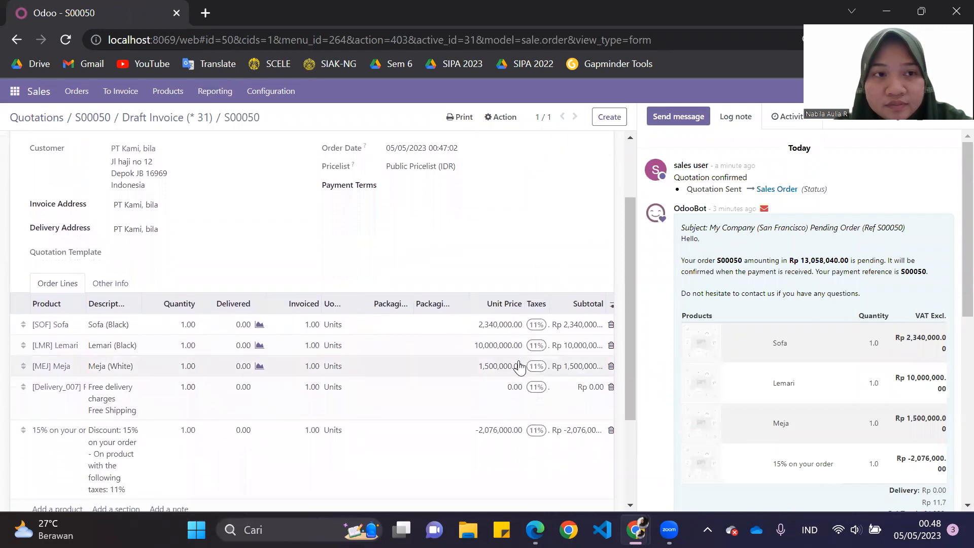
{"action": "scroll", "coordinate": [520, 366], "scroll_direction": "up", "scroll_amount": 2}
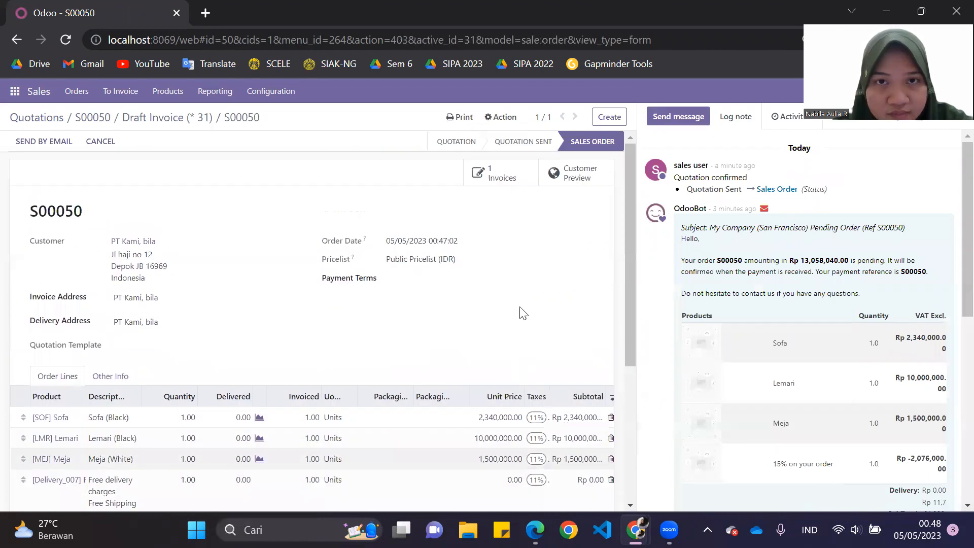
{"action": "left_click", "coordinate": [507, 185]}
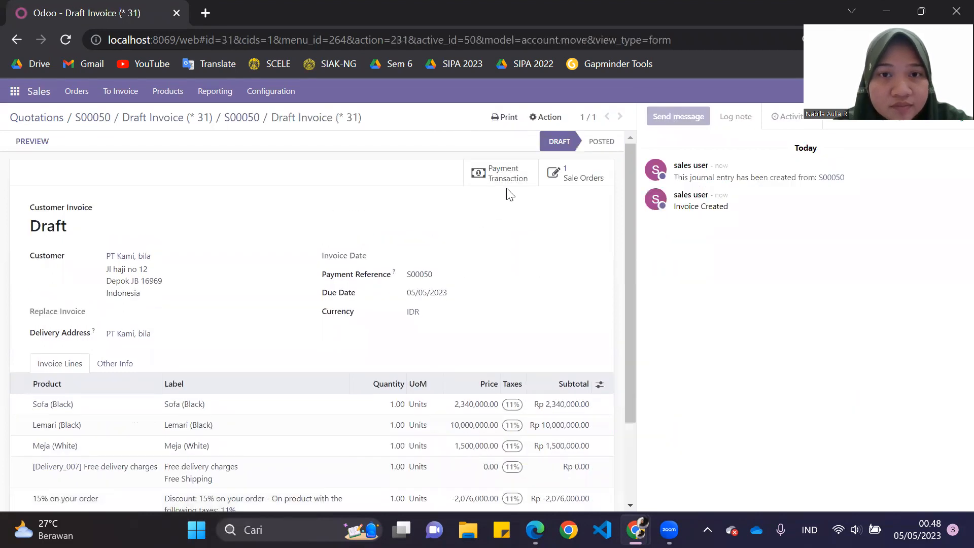
{"action": "left_click", "coordinate": [590, 185]}
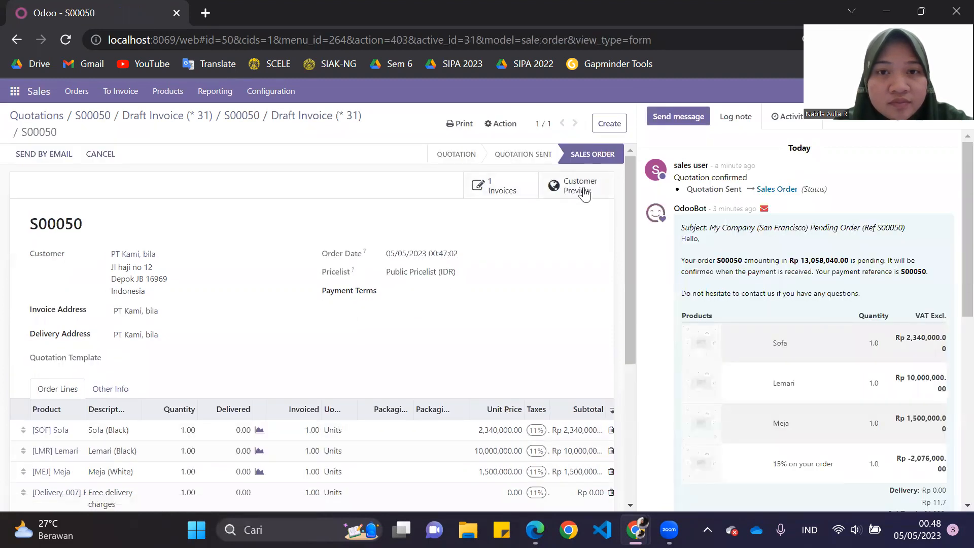
{"action": "left_click", "coordinate": [505, 189]}
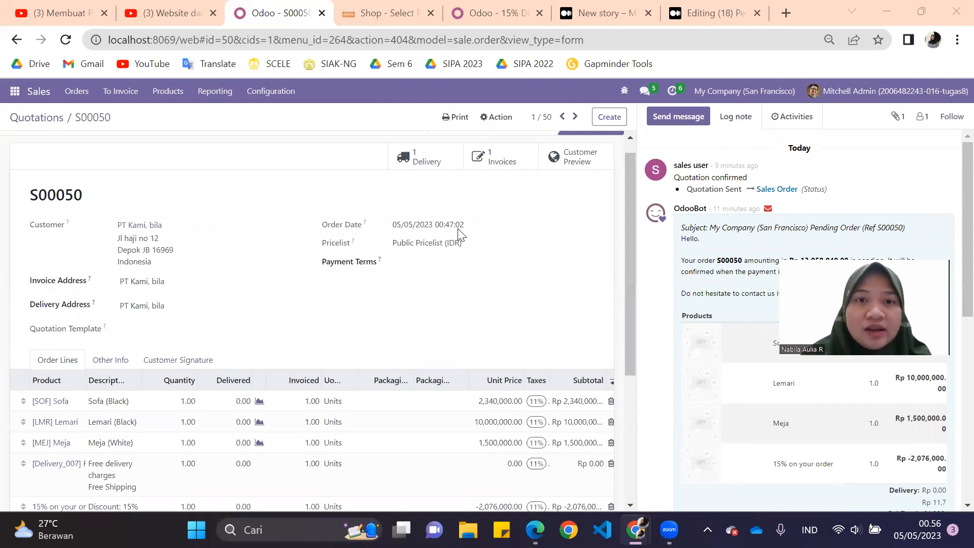
Open the sales order's delivery and set the done quantity to 1 for Sofa (Black), Lemari (Black) and Meja (White)
{"action": "scroll", "coordinate": [477, 211], "scroll_direction": "up", "scroll_amount": 1}
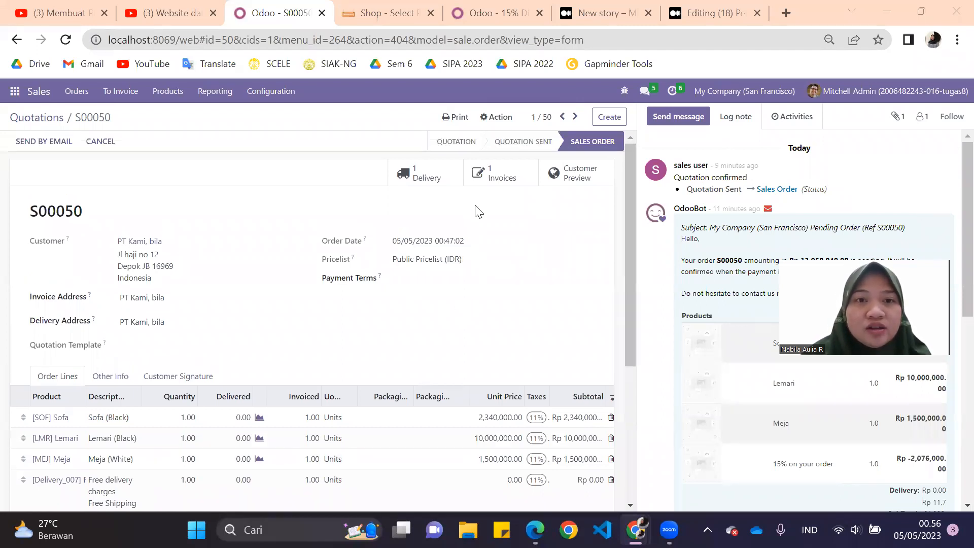
{"action": "left_click", "coordinate": [430, 183]}
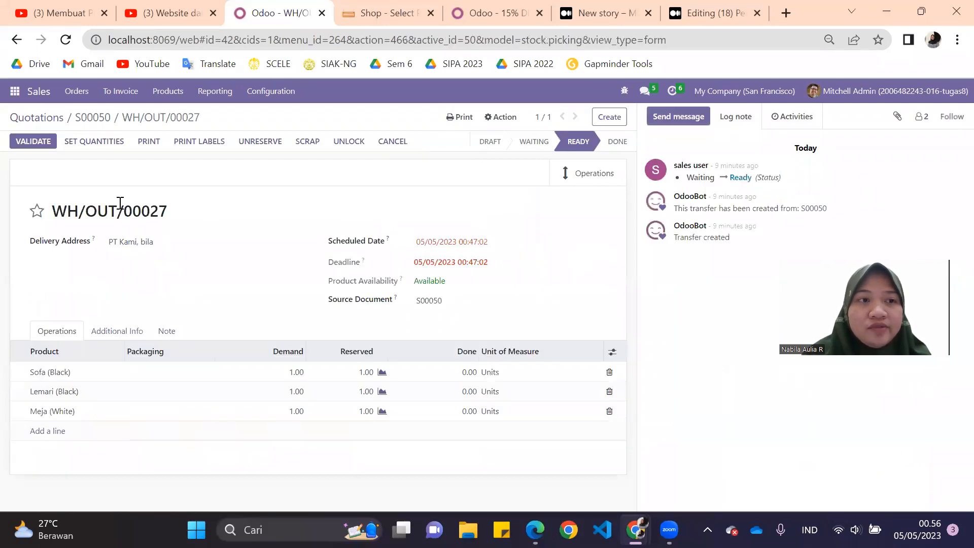
{"action": "left_click", "coordinate": [462, 373]}
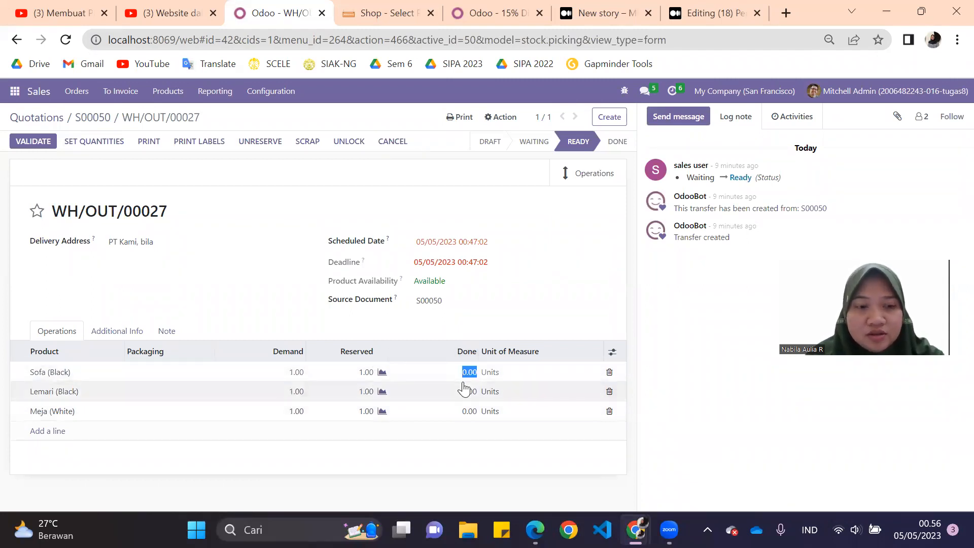
{"action": "type", "text": "1"}
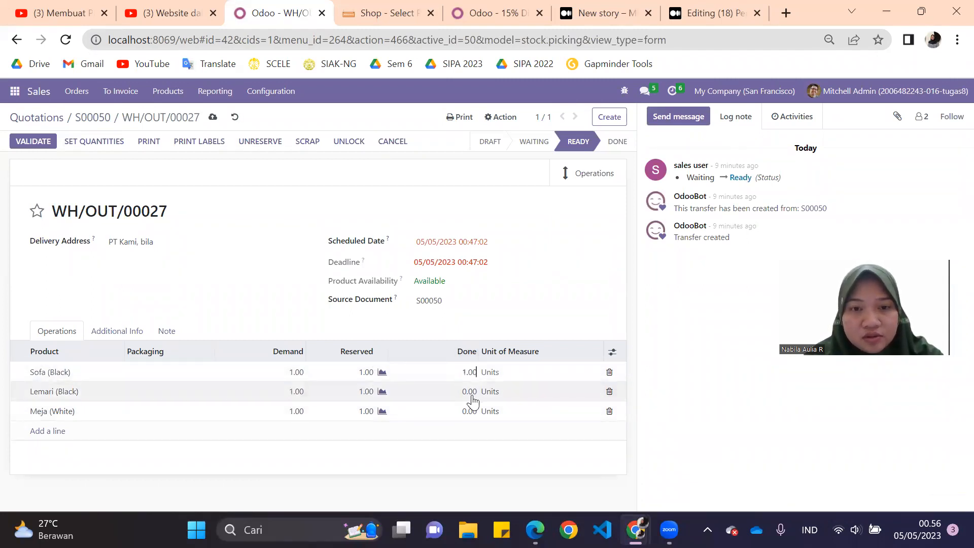
{"action": "left_click", "coordinate": [471, 393]}
{"action": "type", "text": "1"}
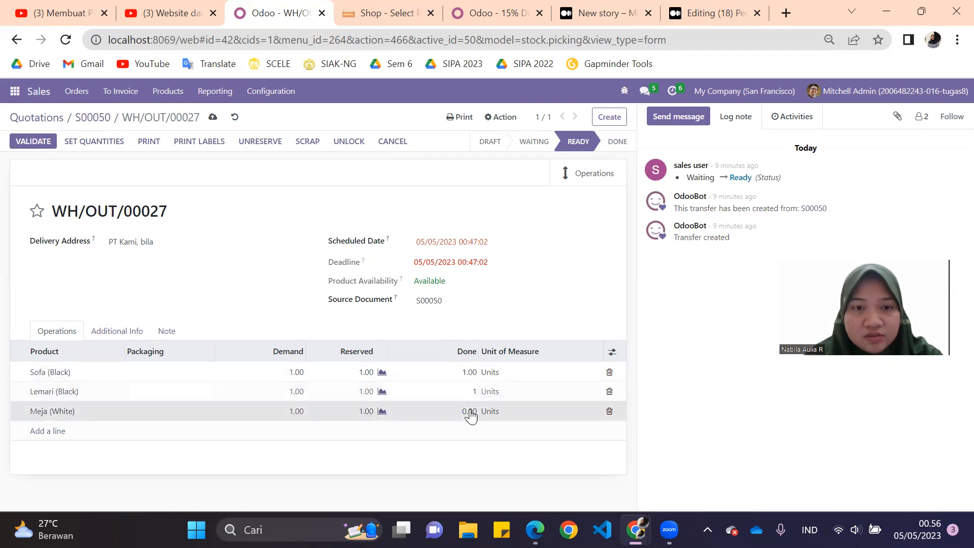
{"action": "left_click", "coordinate": [471, 413]}
{"action": "type", "text": "1"}
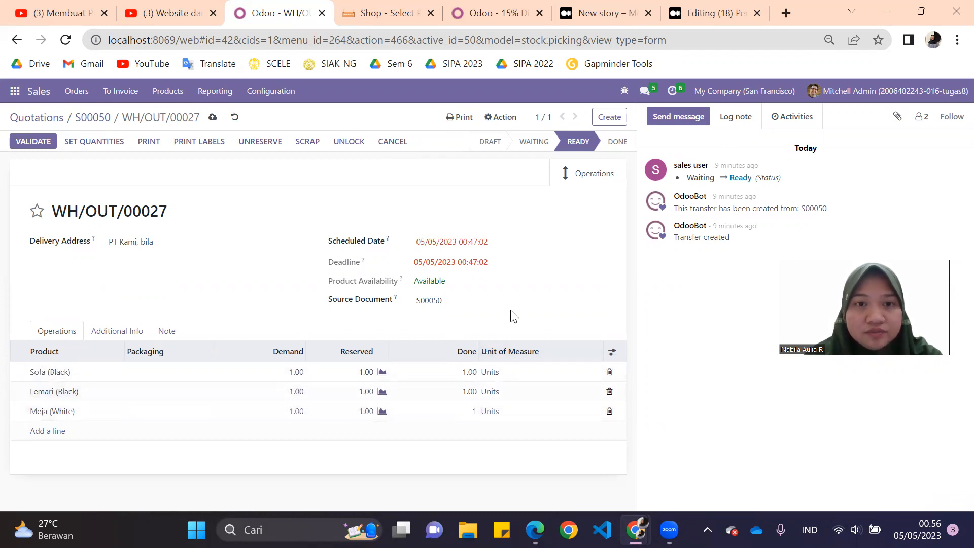
Save the delivery's done quantities and validate the transfer with SMS confirmation disabled
{"action": "left_click", "coordinate": [459, 187]}
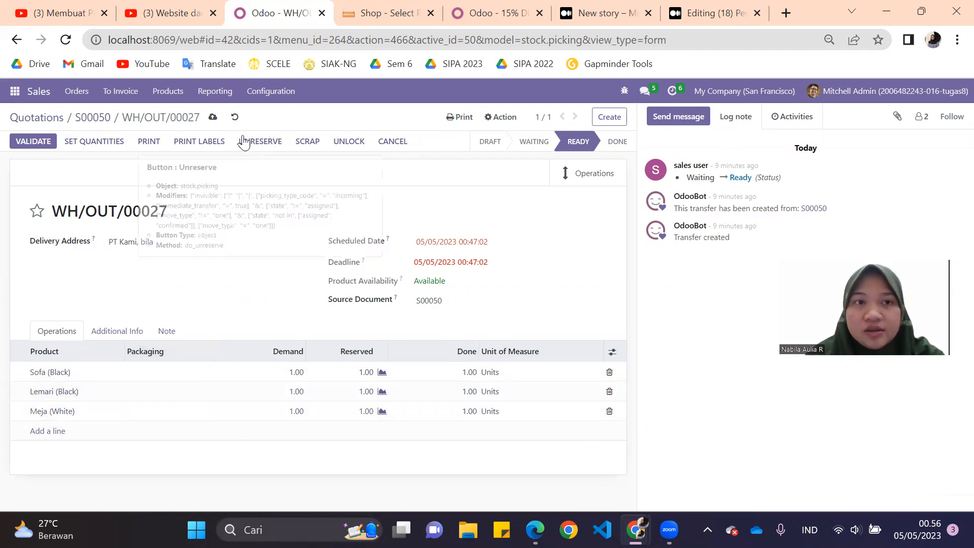
{"action": "left_click", "coordinate": [213, 118]}
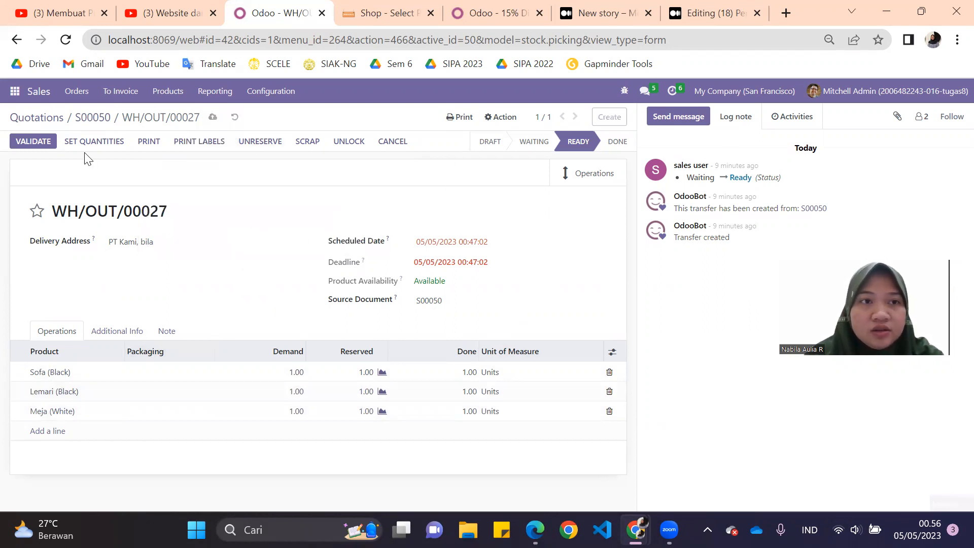
{"action": "left_click", "coordinate": [40, 144]}
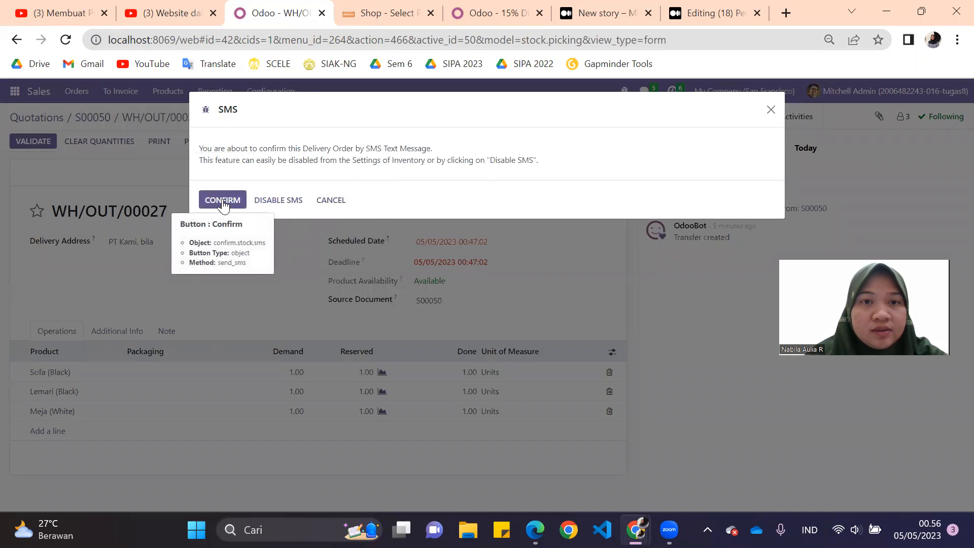
{"action": "left_click", "coordinate": [279, 199]}
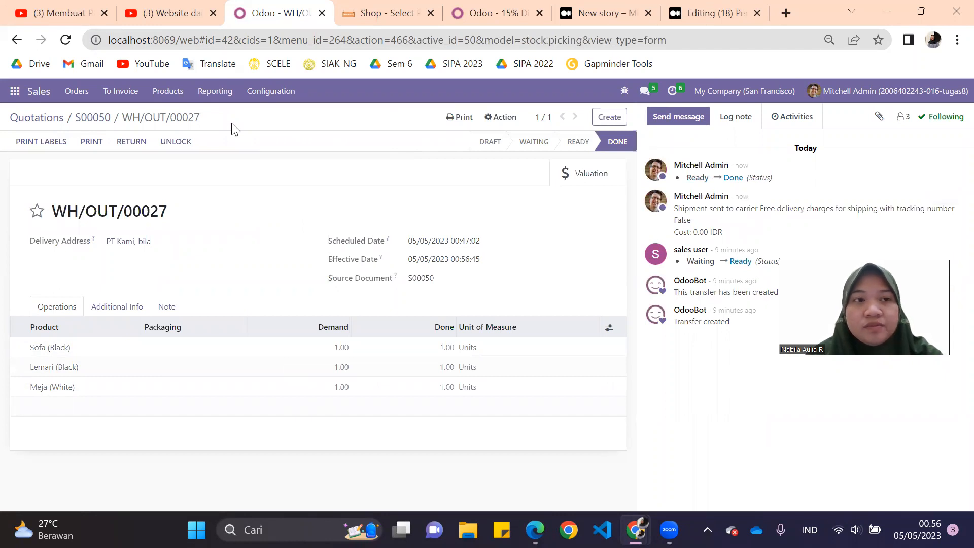
Open the draft invoice from the sales order, set its invoice date to 05/05/2023 and confirm the invoice
{"action": "left_click", "coordinate": [102, 119]}
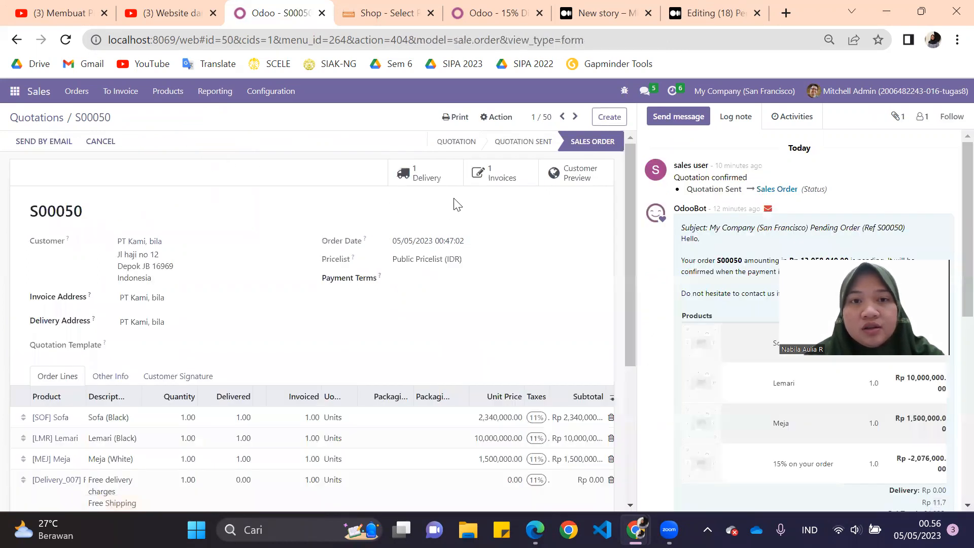
{"action": "left_click", "coordinate": [506, 184]}
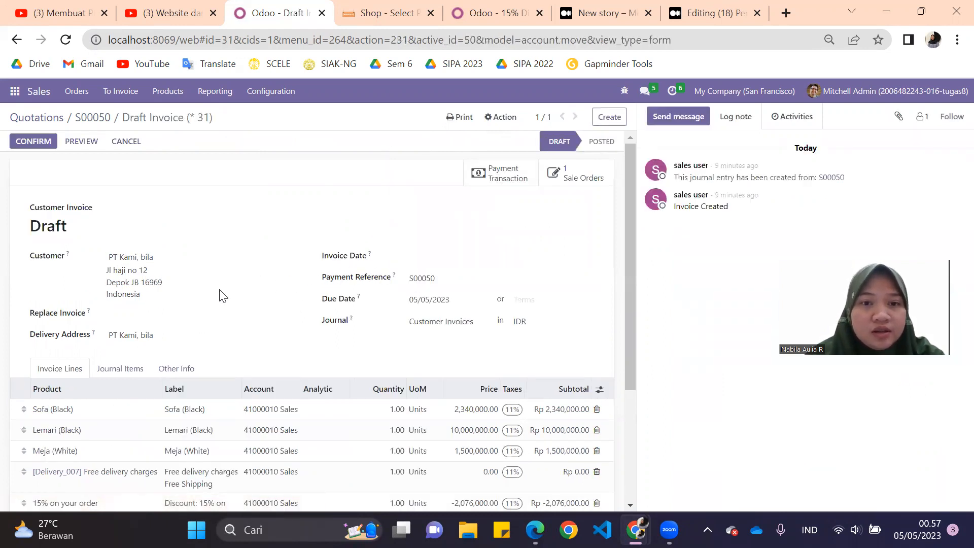
{"action": "scroll", "coordinate": [221, 293], "scroll_direction": "down", "scroll_amount": 2}
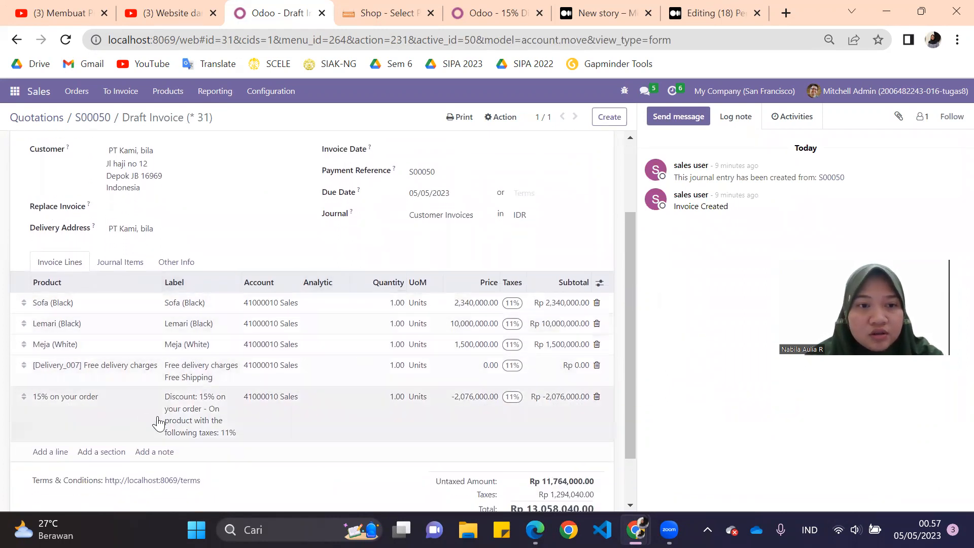
{"action": "scroll", "coordinate": [318, 313], "scroll_direction": "up", "scroll_amount": 2}
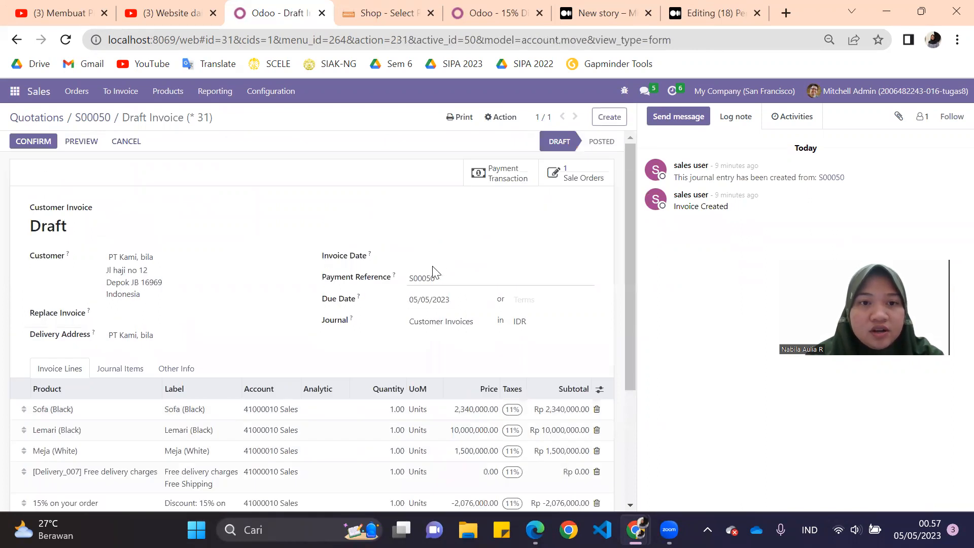
{"action": "left_click", "coordinate": [443, 265]}
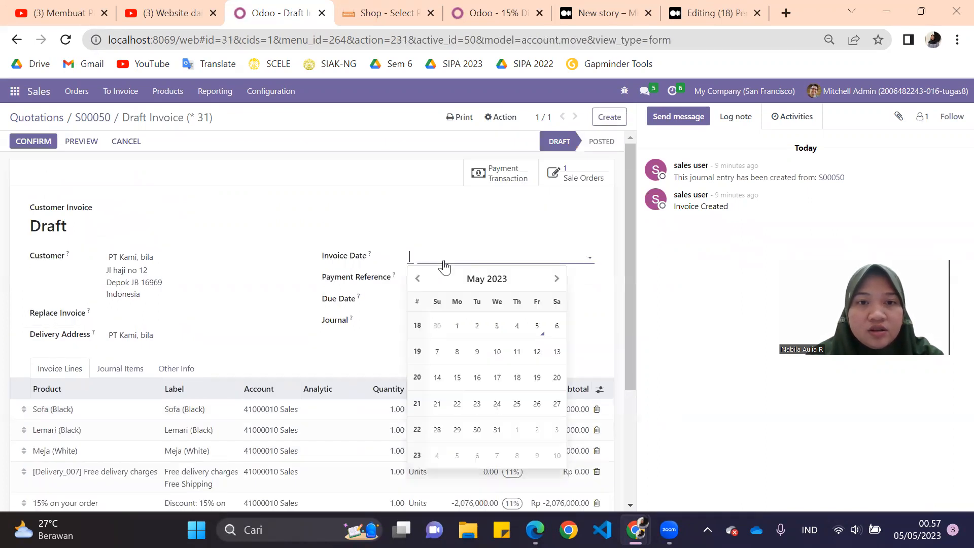
{"action": "left_click", "coordinate": [536, 327]}
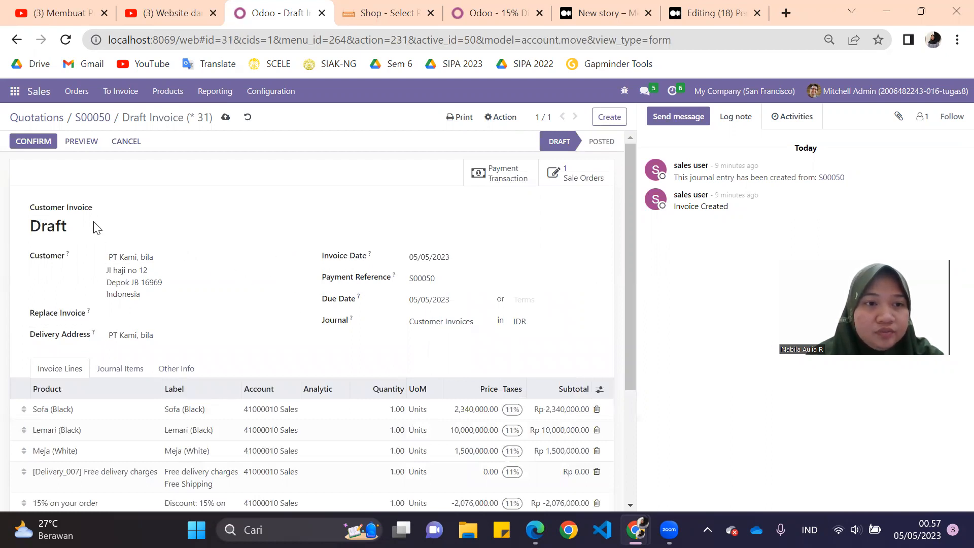
{"action": "left_click", "coordinate": [35, 143]}
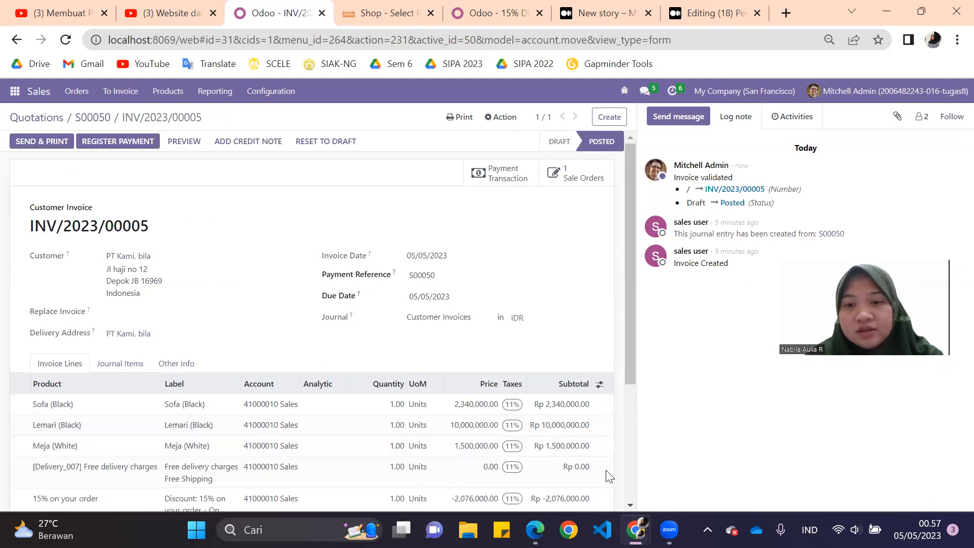
Switch to the customer portal in Edge, refresh the documents overview and open the customer's Invoices & Bills list
{"action": "mouse_move", "coordinate": [636, 530]}
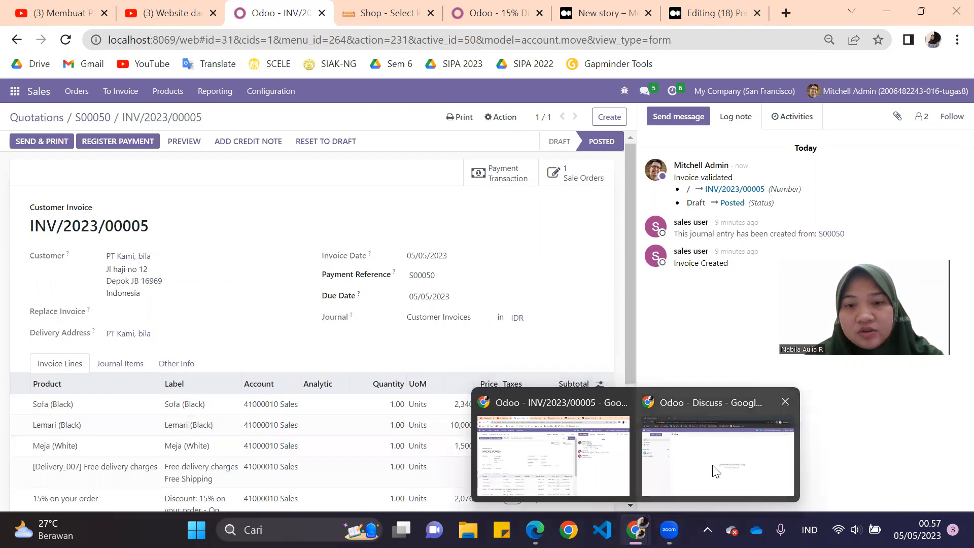
{"action": "left_click", "coordinate": [535, 530]}
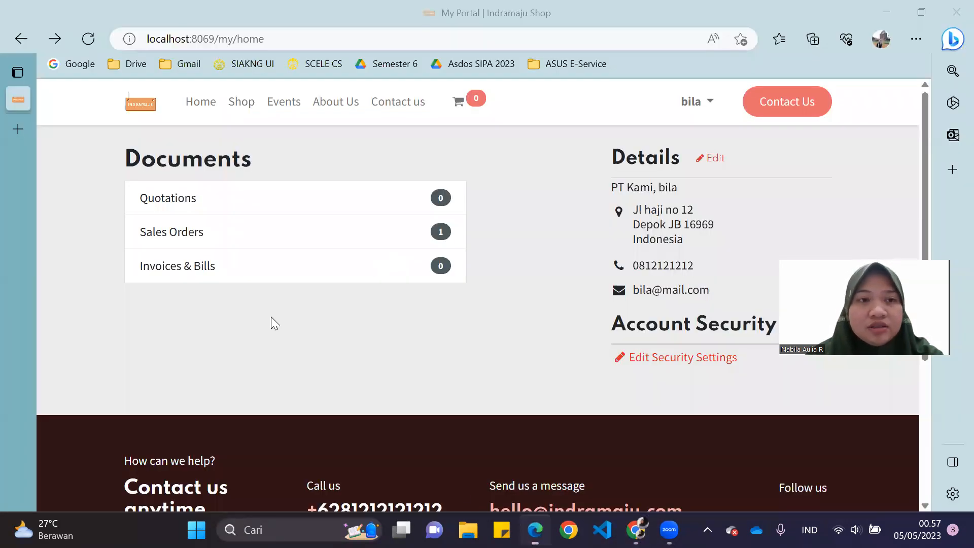
{"action": "left_click", "coordinate": [88, 39]}
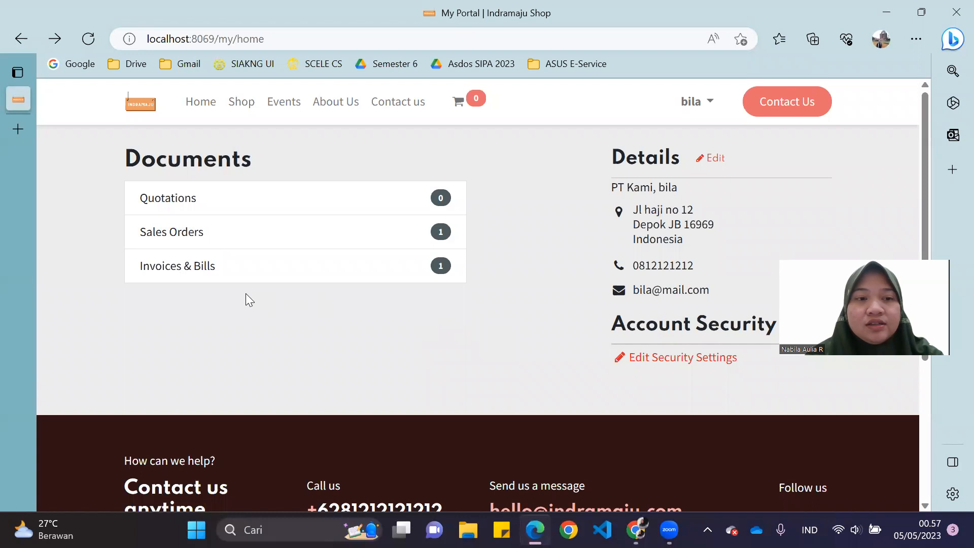
{"action": "left_click", "coordinate": [221, 280]}
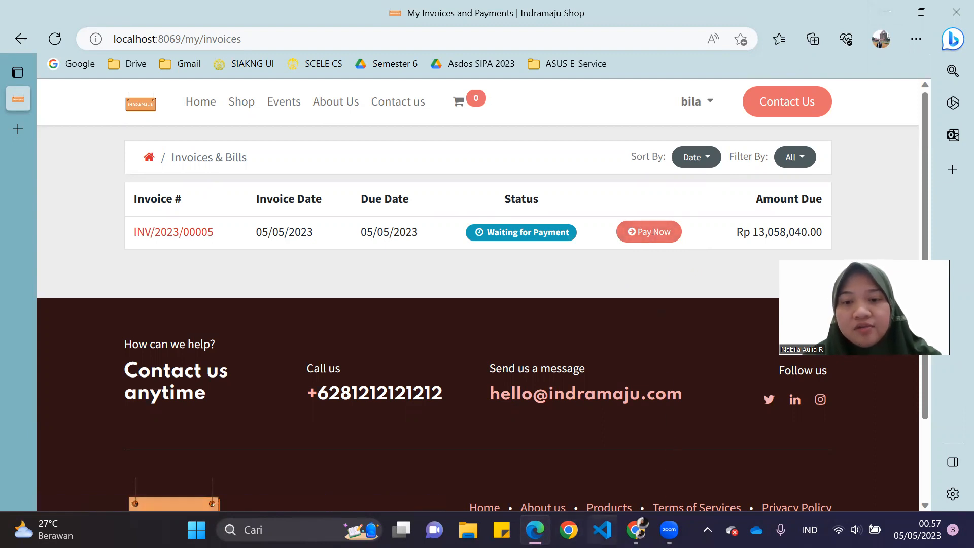
Start the payment of the unpaid invoice dated 05/05/2023 from the customer portal's invoice list
{"action": "mouse_move", "coordinate": [635, 530]}
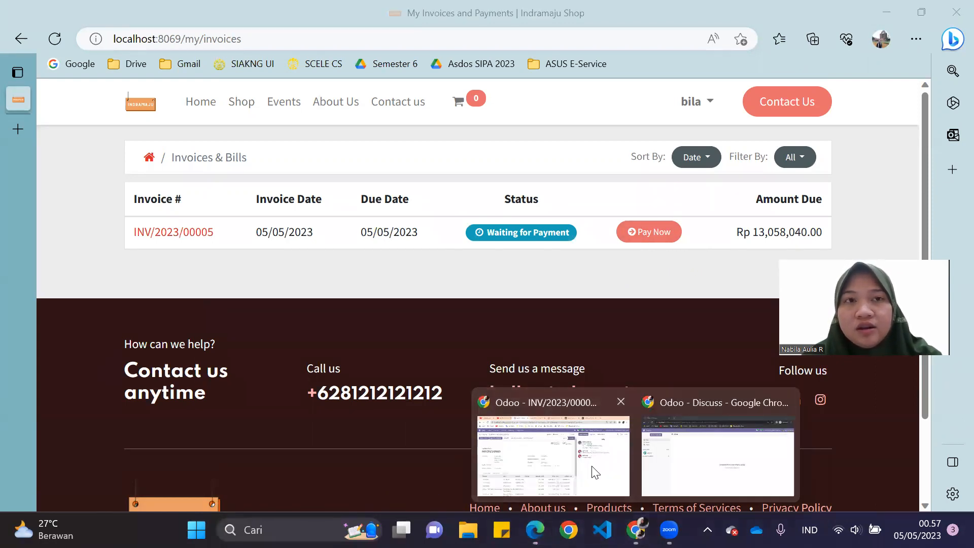
{"action": "left_click", "coordinate": [595, 472]}
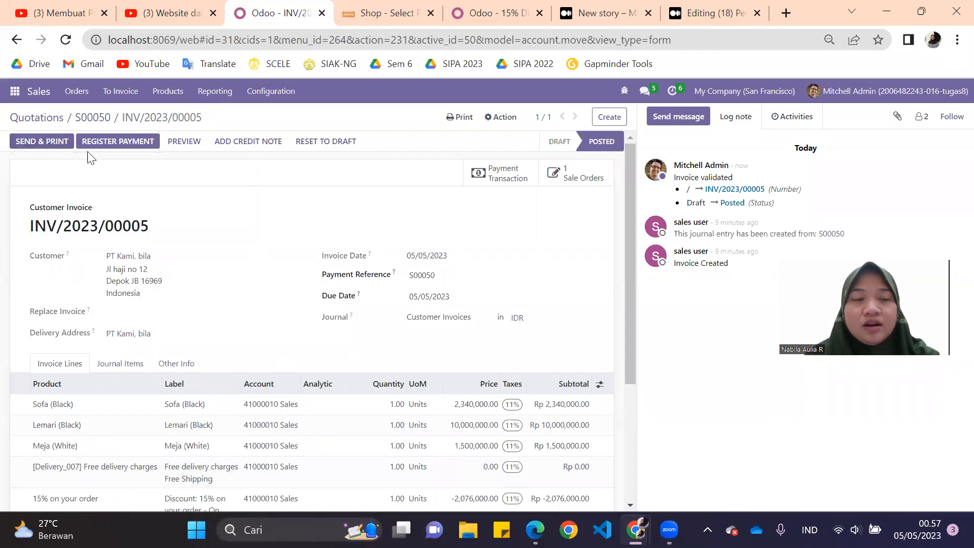
{"action": "left_click", "coordinate": [899, 7]}
{"action": "left_click", "coordinate": [634, 236]}
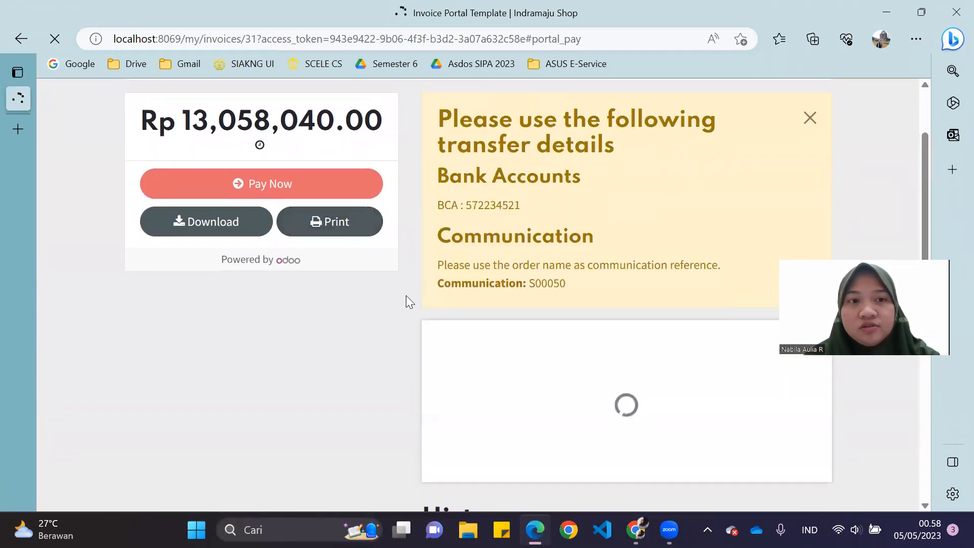
{"action": "left_click", "coordinate": [315, 191]}
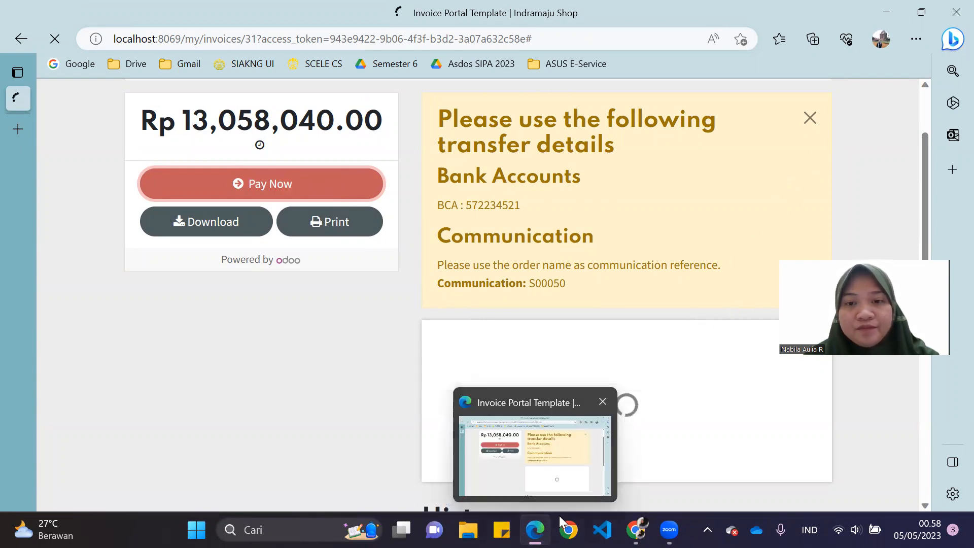
Look through the portal's invoice page and submit the invoice payment with Wire Transfer
{"action": "mouse_move", "coordinate": [636, 530]}
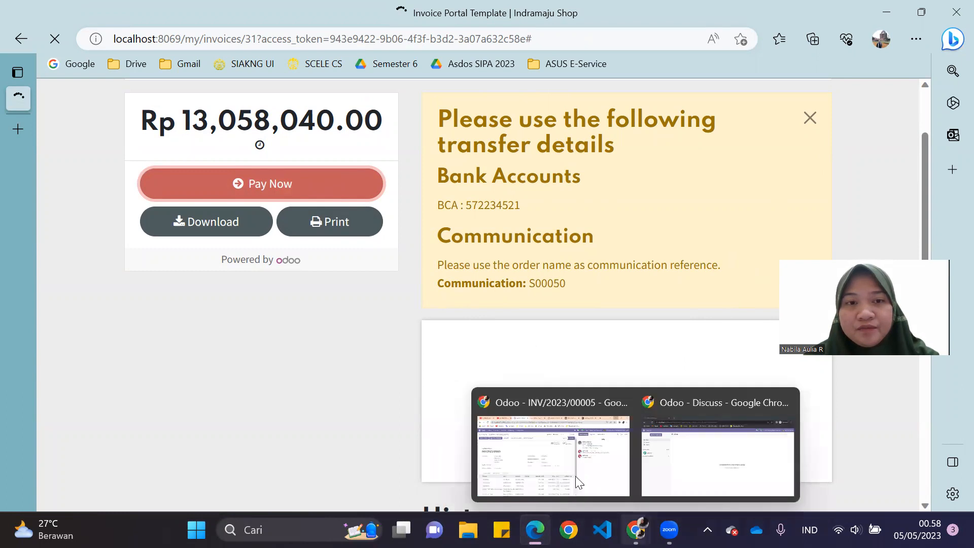
{"action": "left_click", "coordinate": [542, 465]}
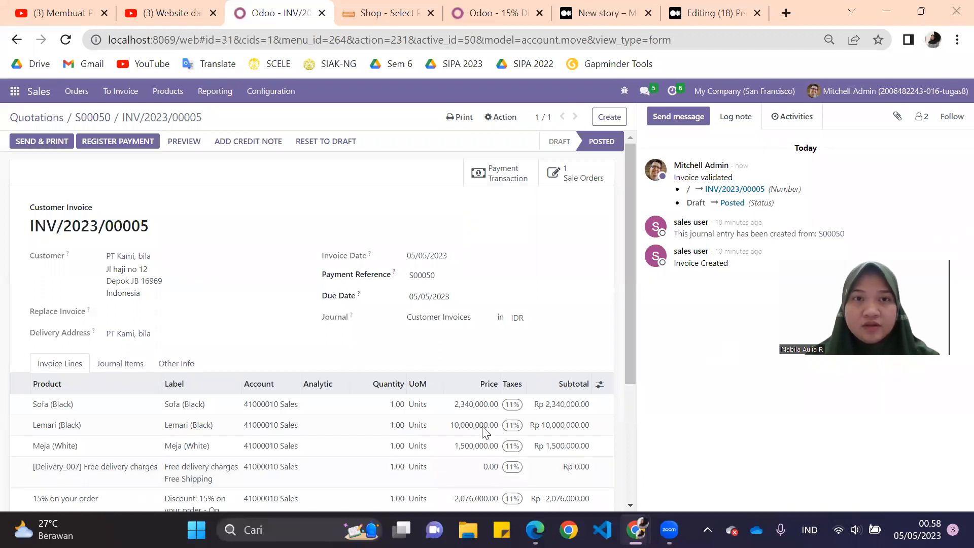
{"action": "key", "text": "alt+Tab"}
{"action": "scroll", "coordinate": [482, 429], "scroll_direction": "down", "scroll_amount": 10}
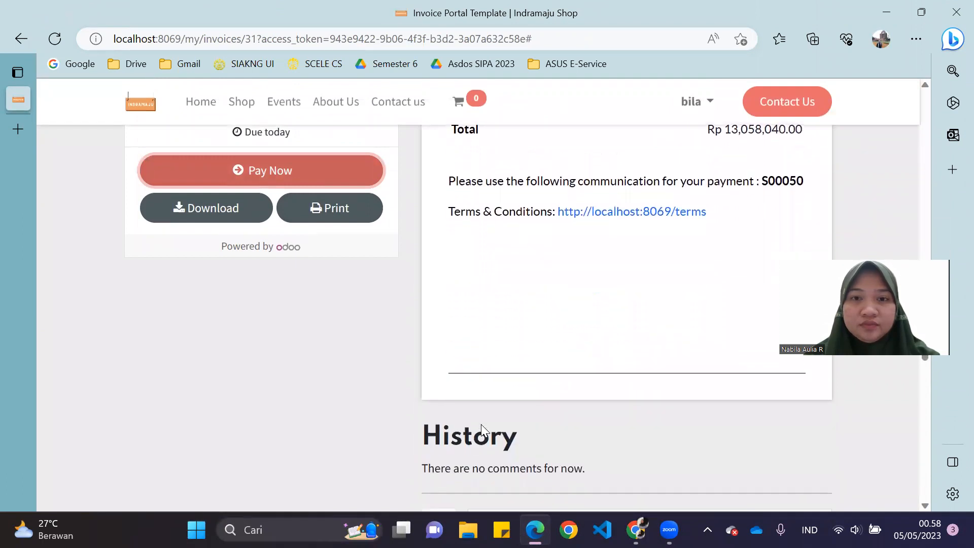
{"action": "scroll", "coordinate": [482, 425], "scroll_direction": "up", "scroll_amount": 10}
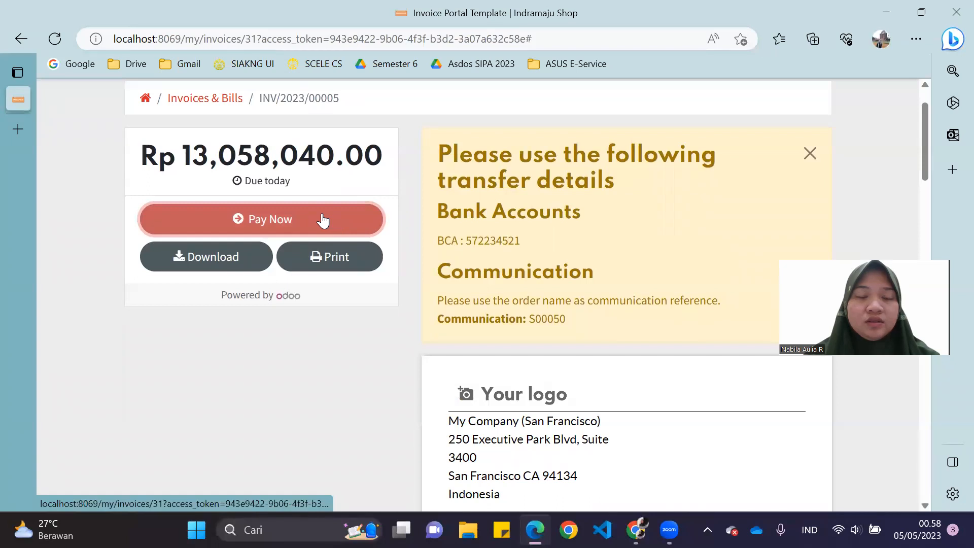
{"action": "left_click", "coordinate": [323, 217]}
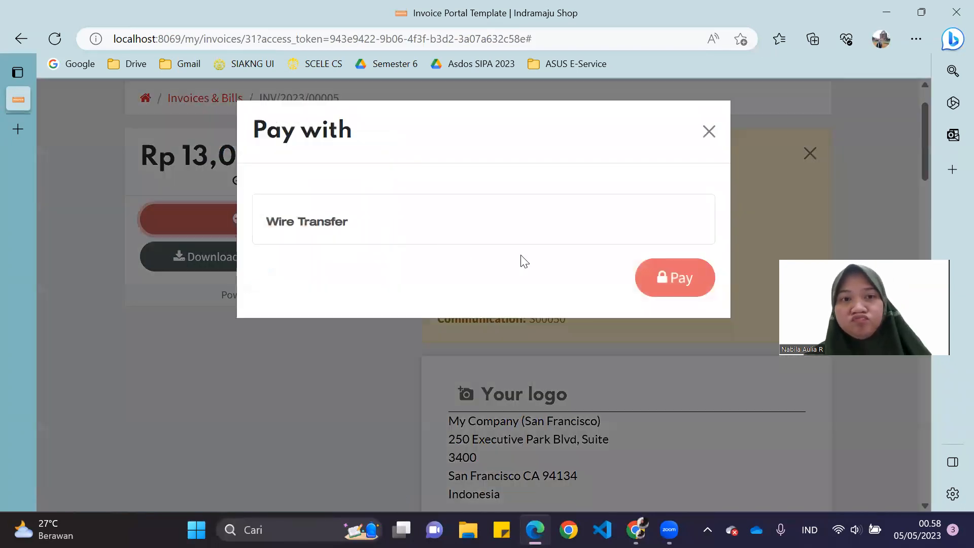
{"action": "left_click", "coordinate": [657, 284]}
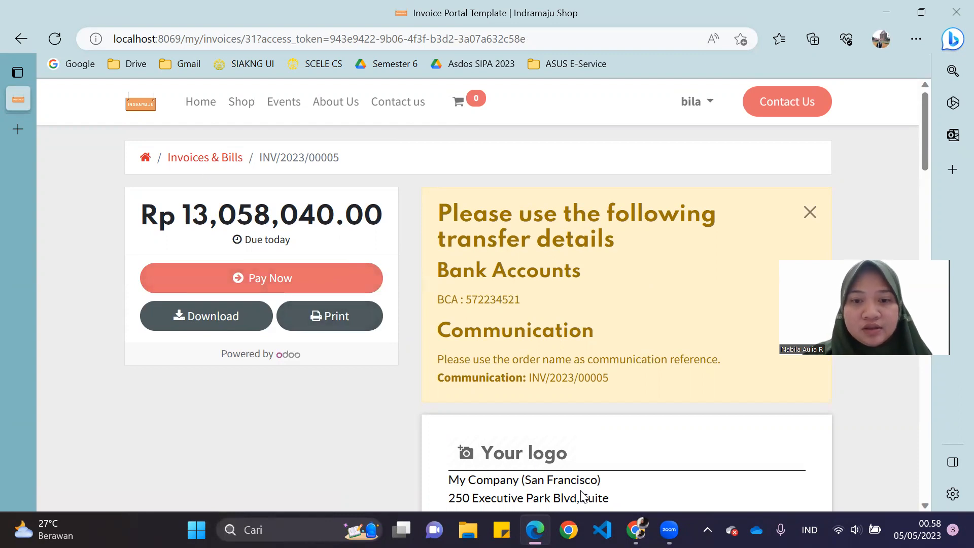
Switch to the posted invoice in Chrome and register its full payment using the Bank journal, Manual method and payment date 05/05/2023
{"action": "mouse_move", "coordinate": [636, 529]}
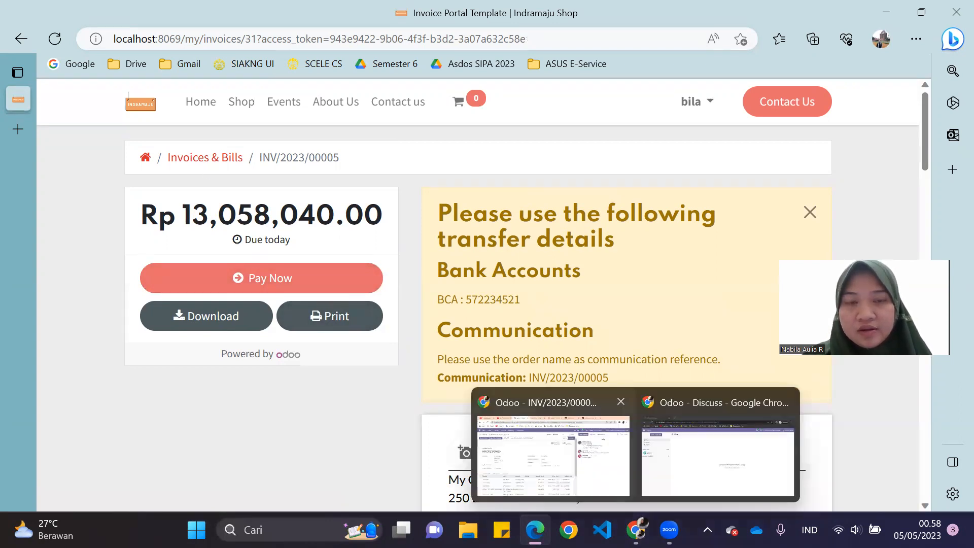
{"action": "left_click", "coordinate": [553, 455]}
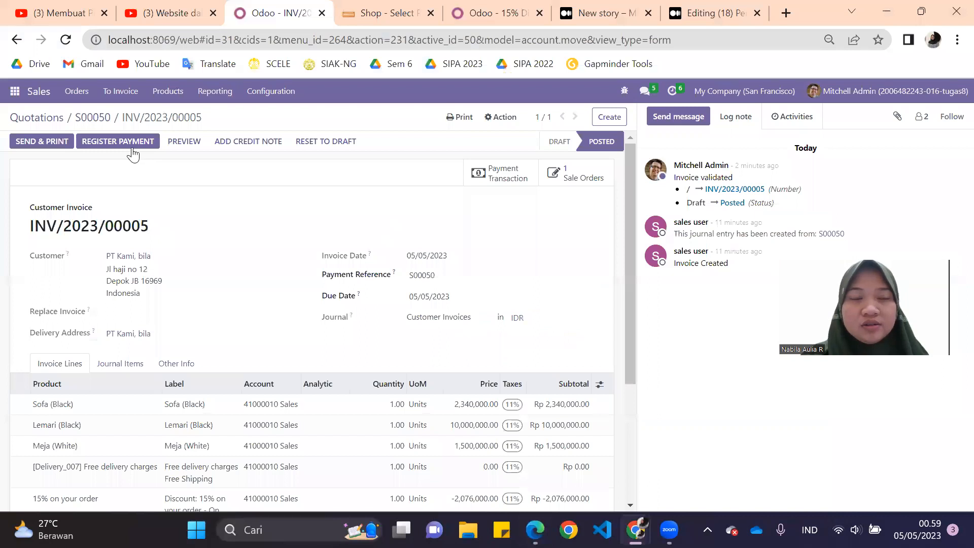
{"action": "left_click", "coordinate": [132, 147]}
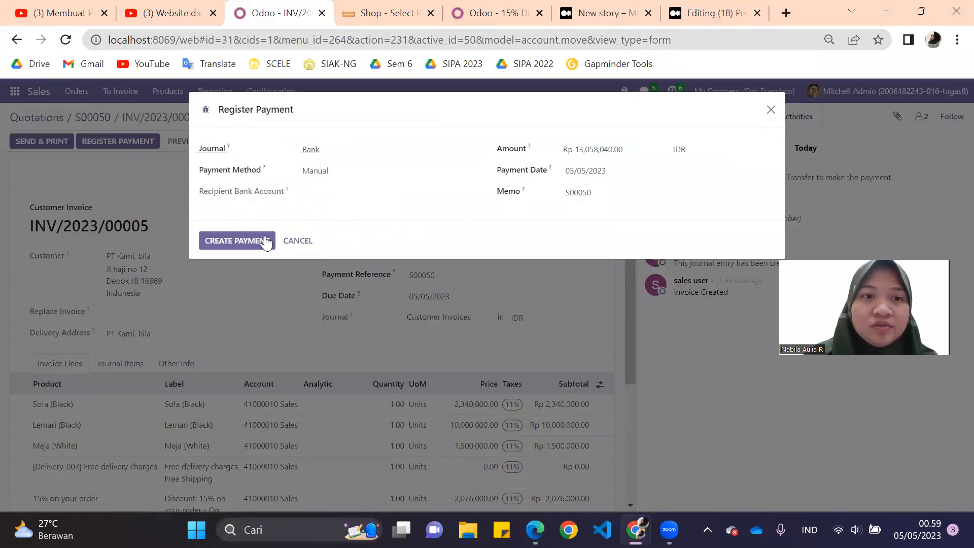
{"action": "left_click", "coordinate": [262, 242]}
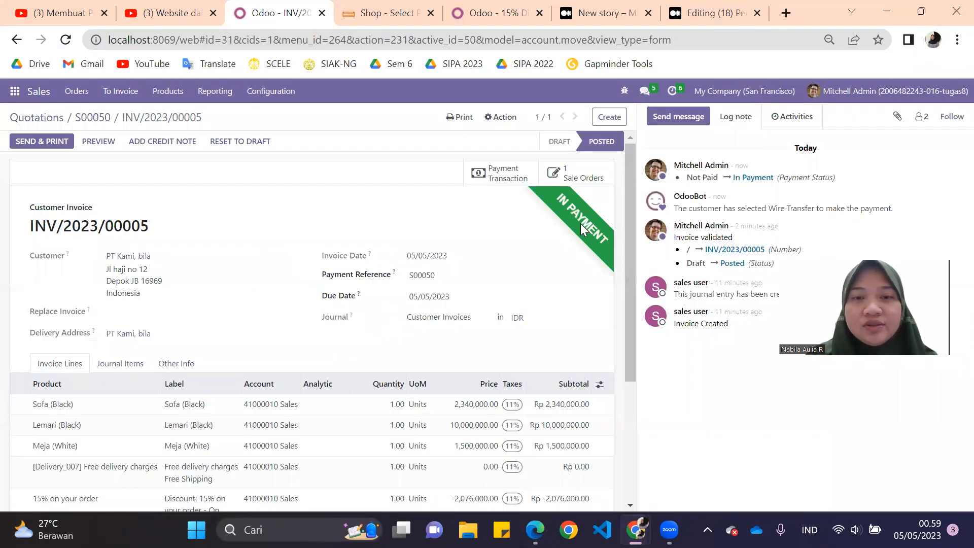
Return to the customer portal in Edge and check the invoice's payment status in the Invoices & Bills list
{"action": "mouse_move", "coordinate": [636, 530]}
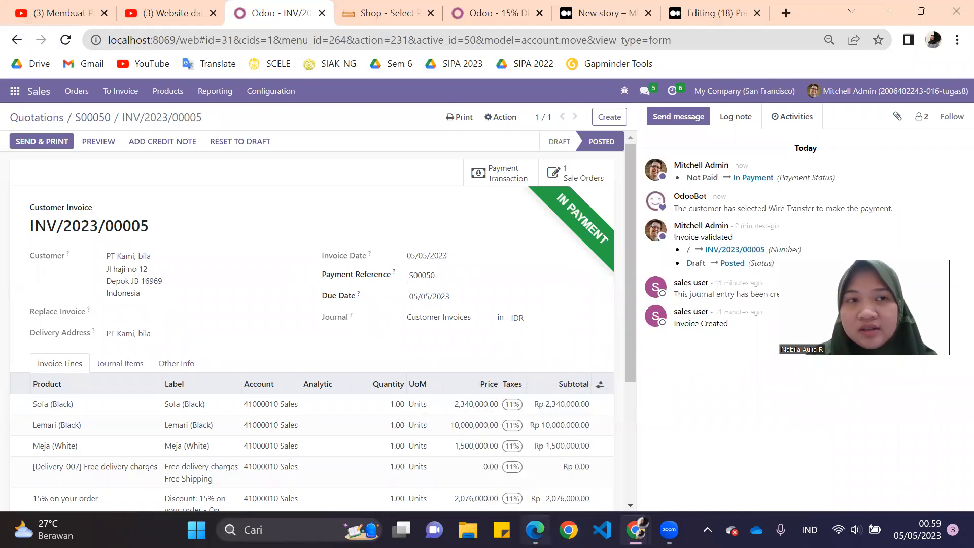
{"action": "left_click", "coordinate": [535, 529]}
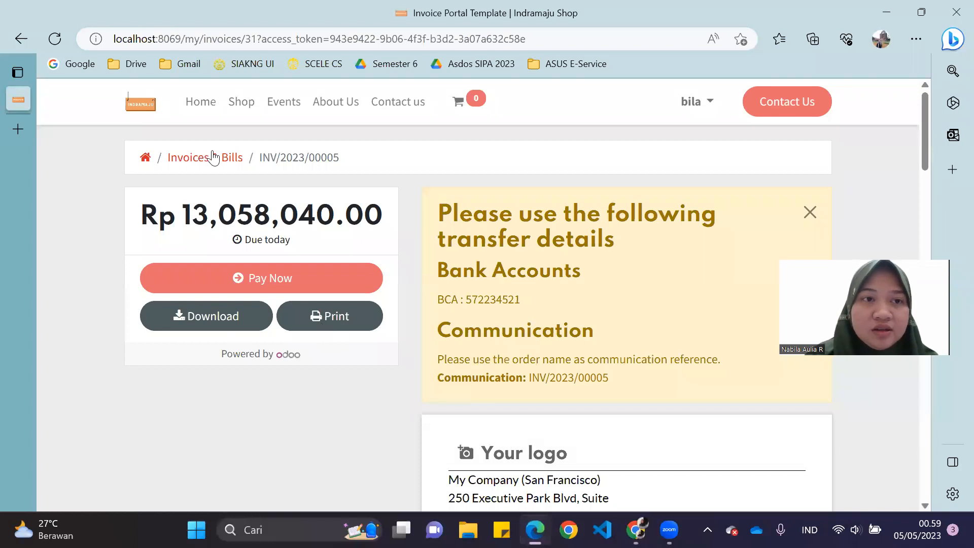
{"action": "left_click", "coordinate": [186, 161]}
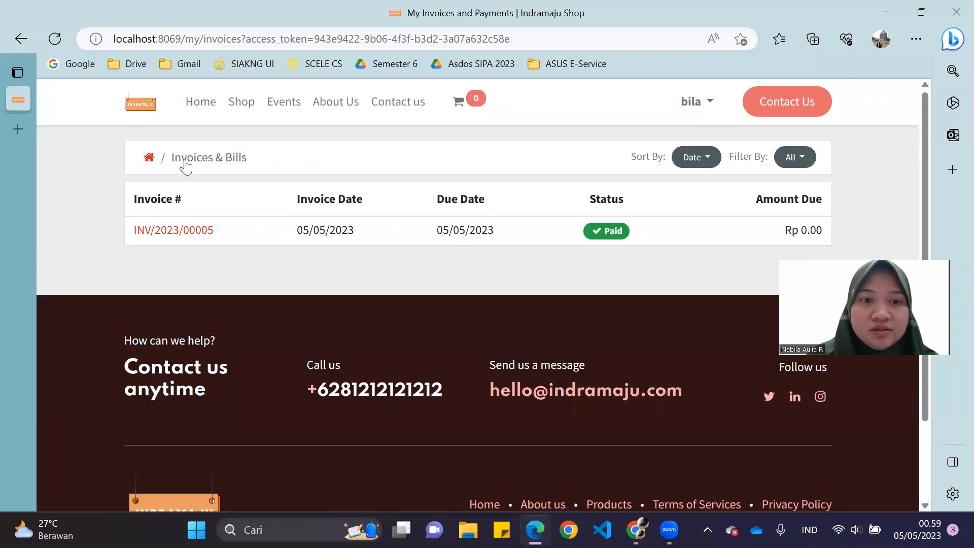